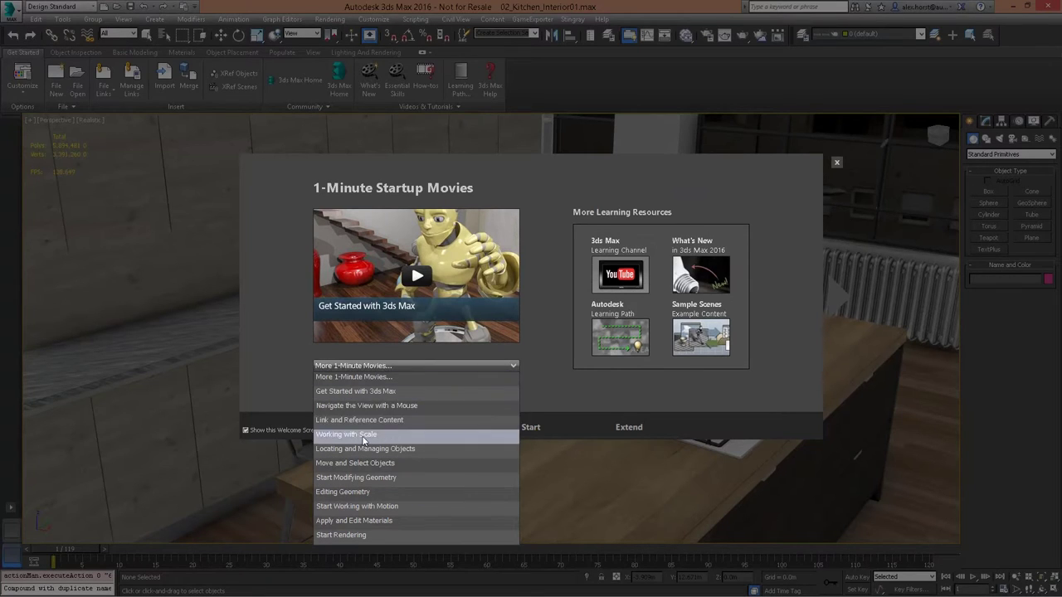
Go to the welcome screen's Start page and browse the start-up templates
left_click(283, 373)
left_click(836, 296)
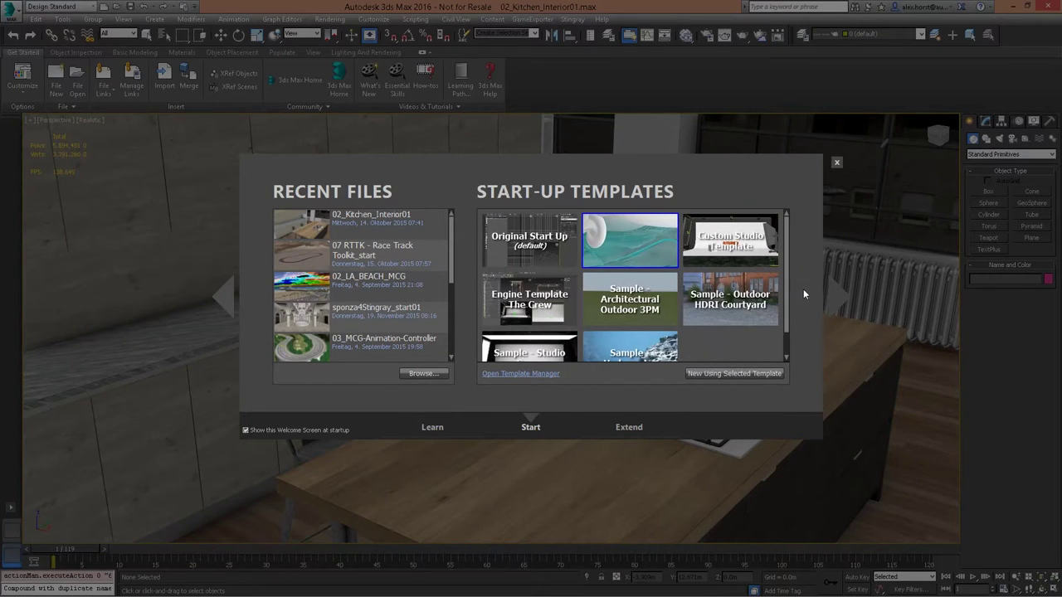
left_click_drag(787, 273, 791, 250)
mouse_move(788, 231)
left_mouse_down()
mouse_move(787, 247)
mouse_move(789, 229)
left_mouse_up()
Review the available start-up templates in the Template Manager, leave it without changes and dismiss the welcome screen
left_click(532, 375)
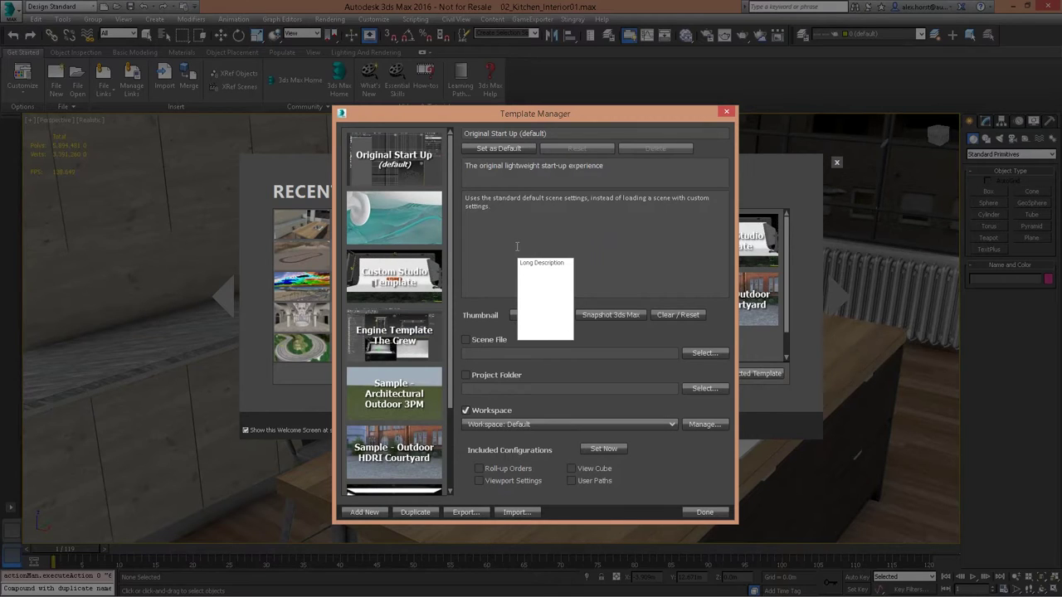
scroll(382, 428, "down", 3)
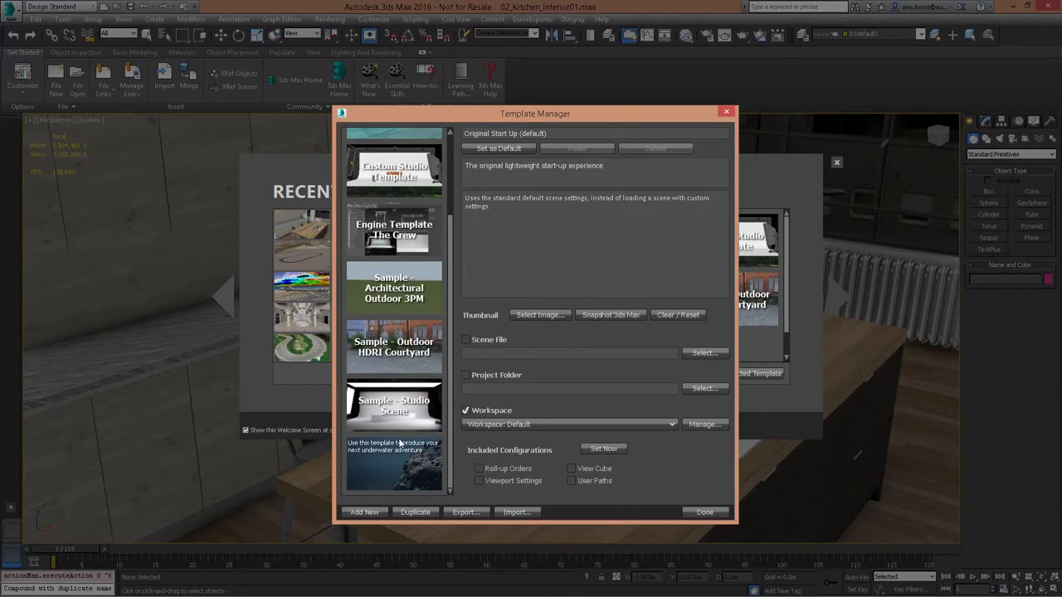
scroll(390, 407, "up", 2)
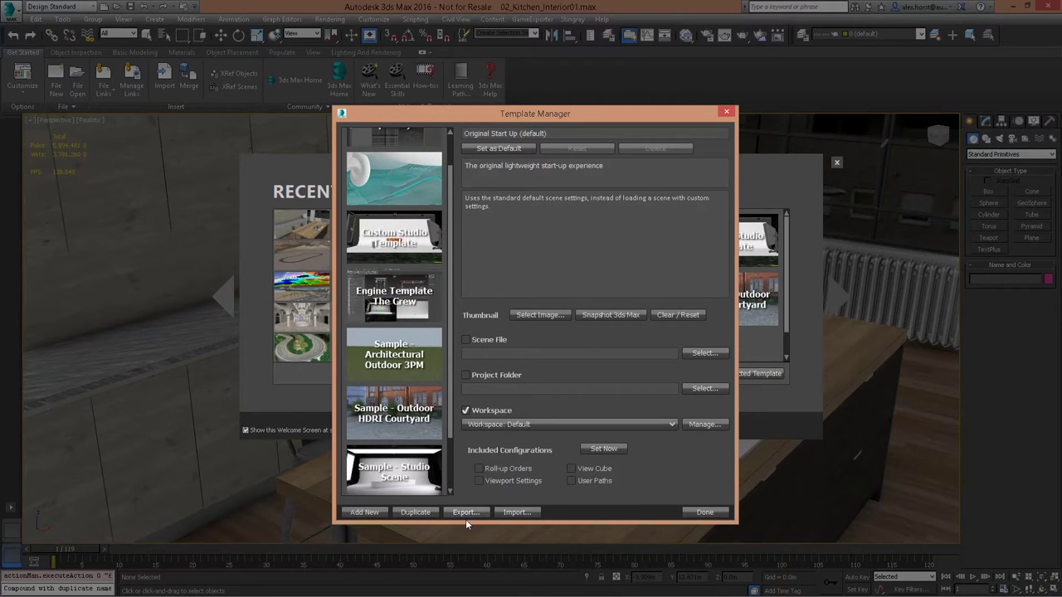
left_click(707, 513)
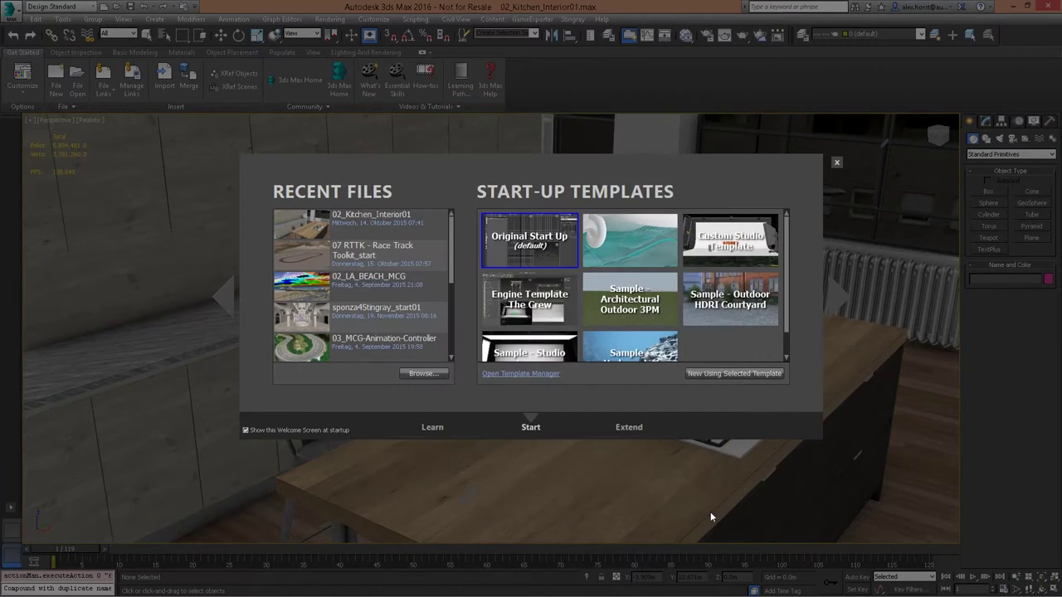
left_click(837, 162)
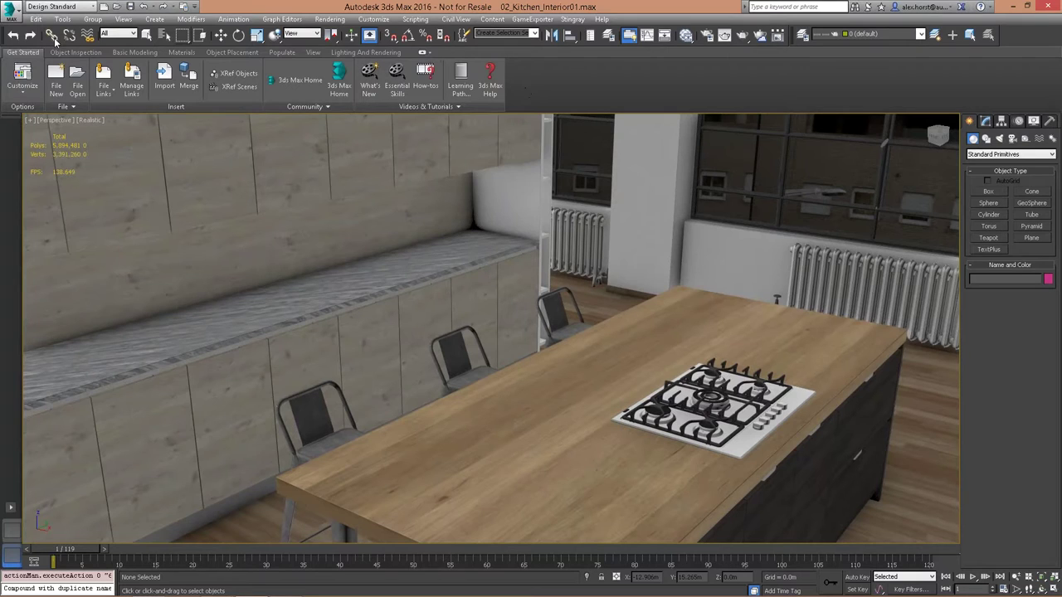
Review the available workspaces and the Design Standard tool sets for inspection, modeling, materials, object placement, populate, lighting and rendering
left_click(55, 8)
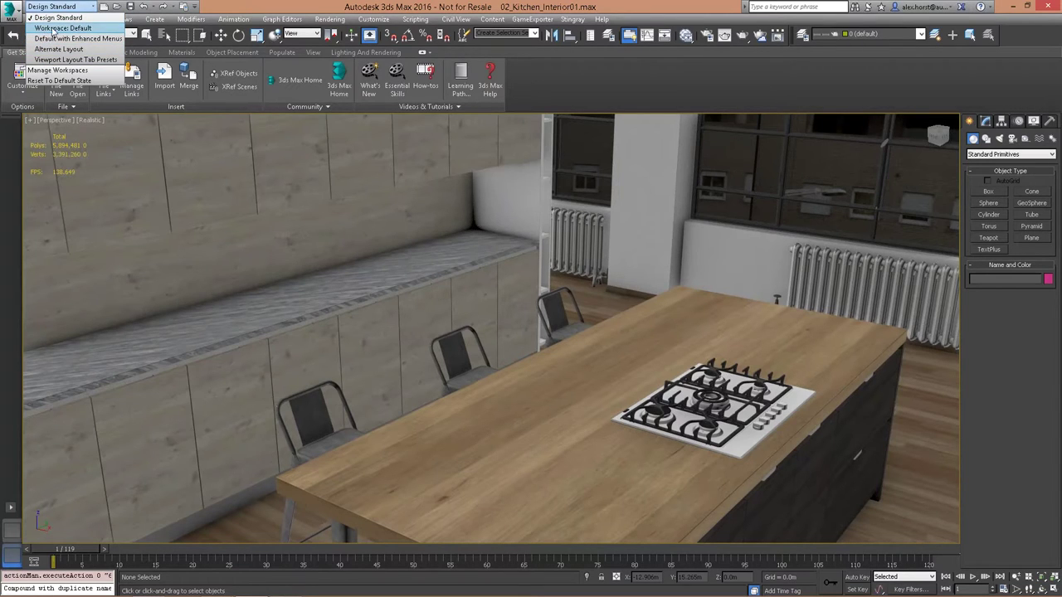
left_click(273, 5)
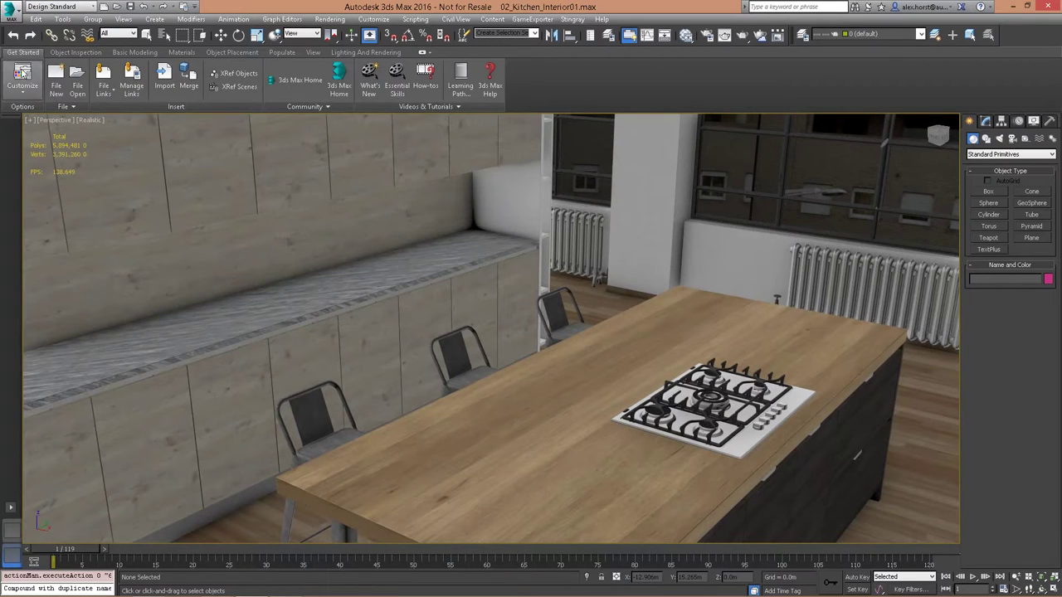
left_click(79, 51)
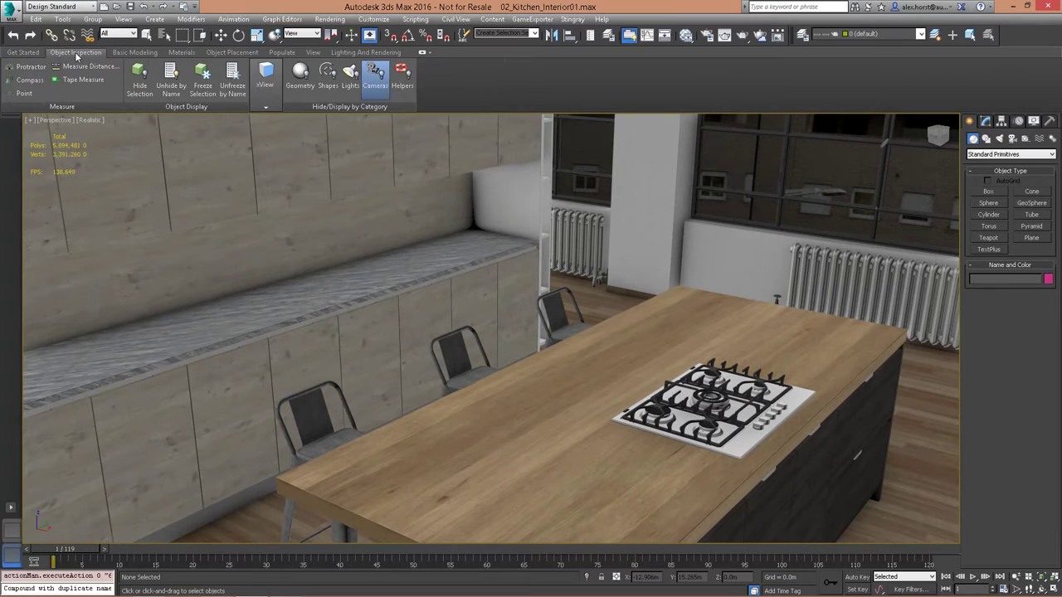
left_click(134, 52)
left_click(180, 53)
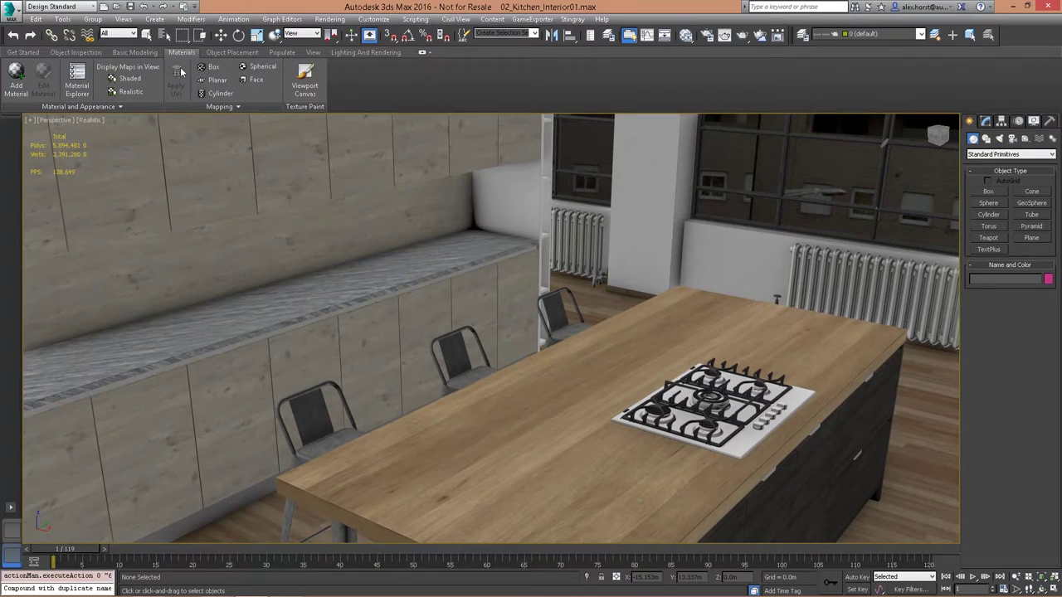
left_click(253, 53)
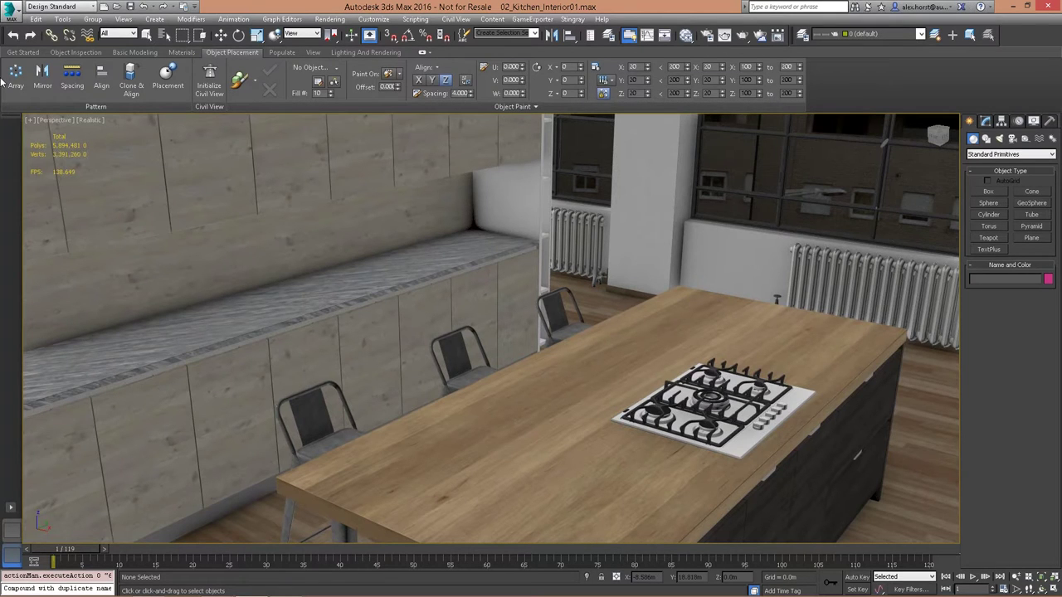
left_click(284, 53)
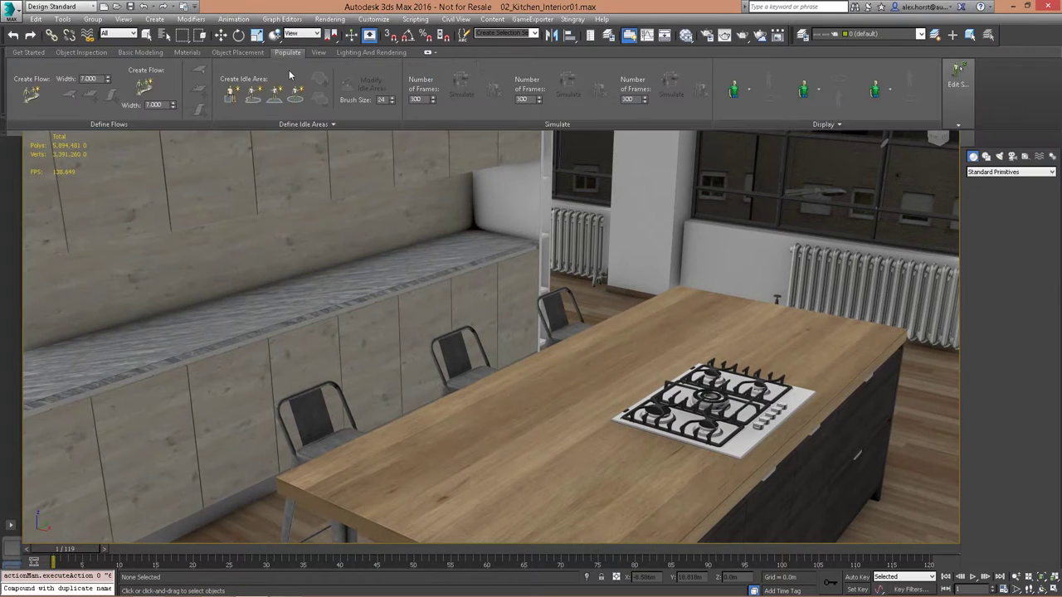
left_click(355, 53)
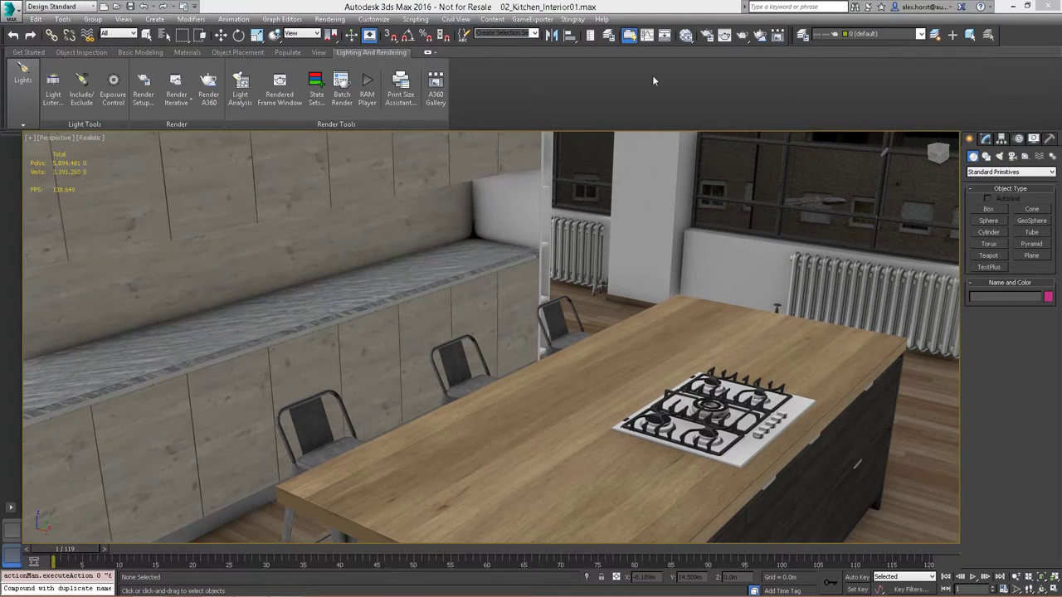
left_click(29, 52)
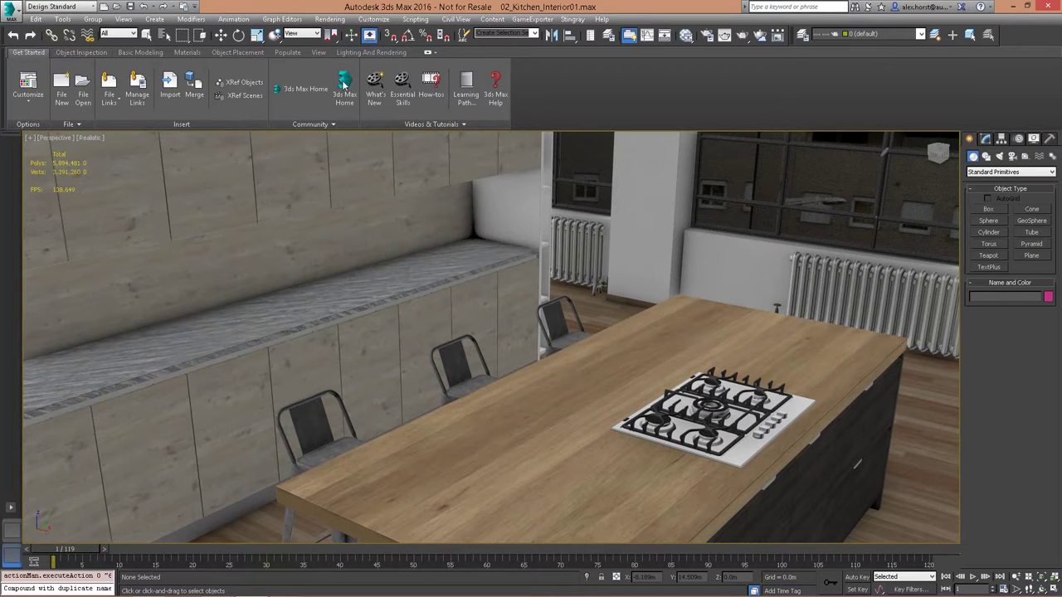
left_click(76, 55)
left_click(127, 54)
scroll(56, 62, "up", 2)
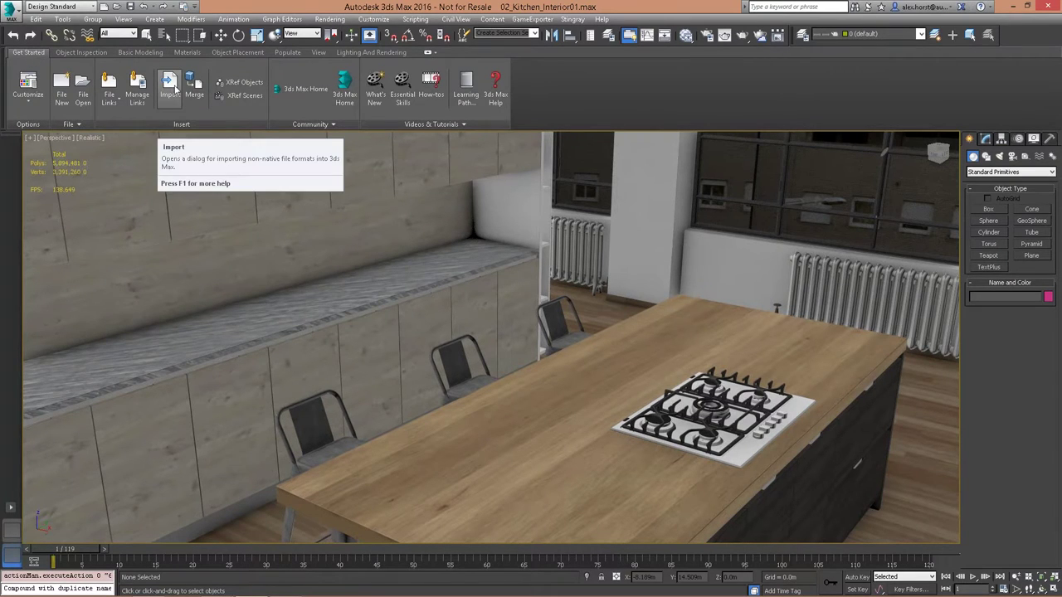
Examine the file formats offered for import, keep All Formats and cancel without importing a file
left_click(171, 86)
left_click(213, 239)
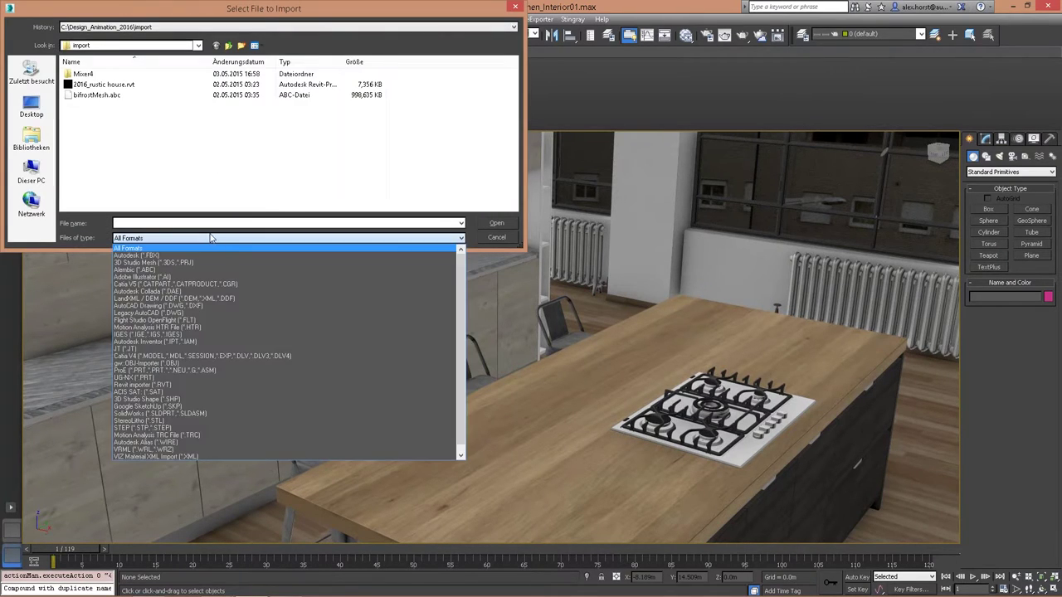
scroll(349, 314, "down", 1)
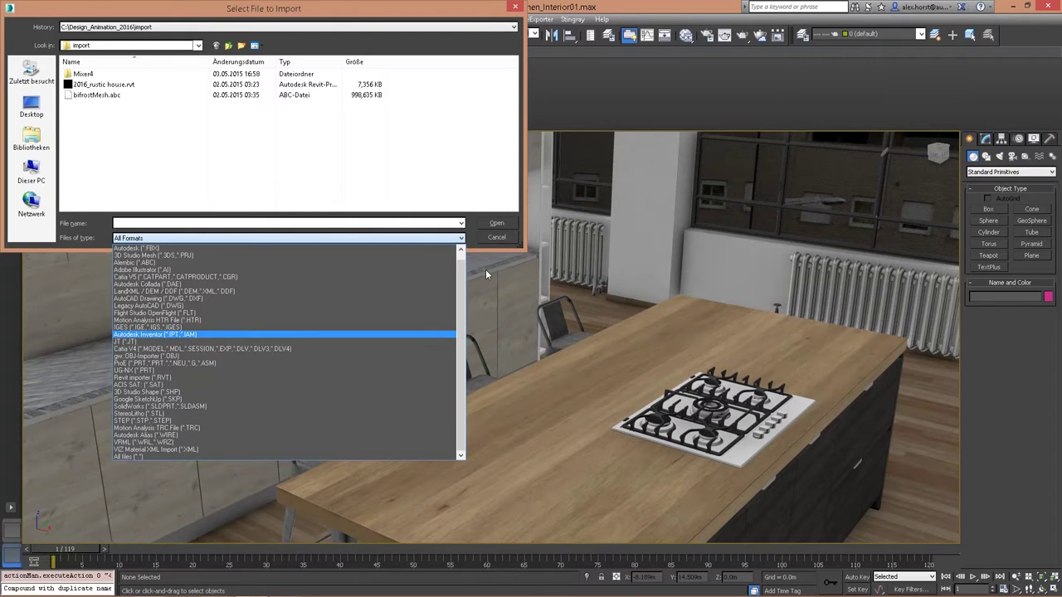
scroll(464, 298, "up", 1)
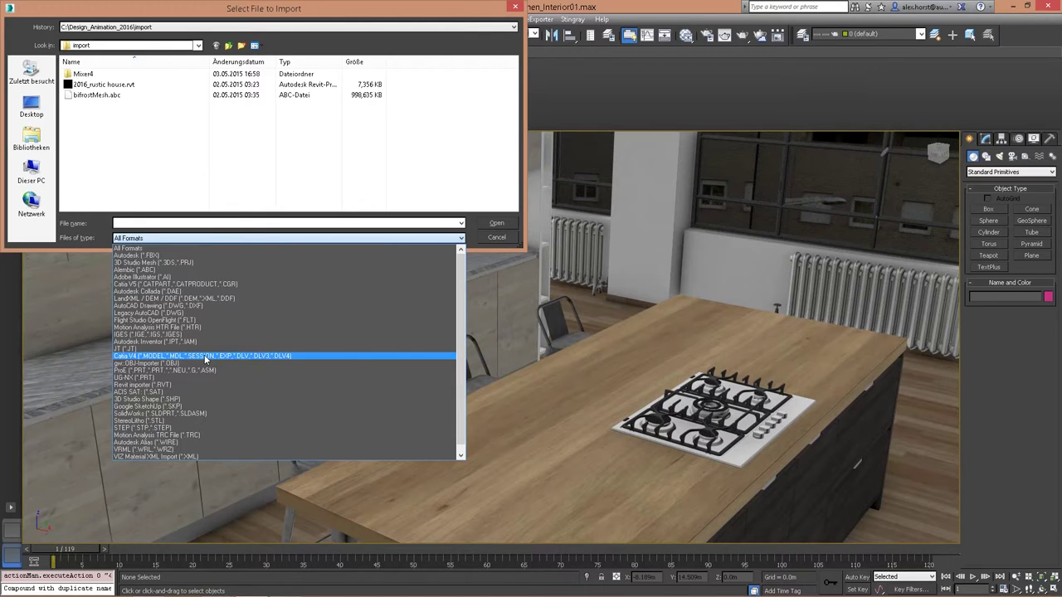
left_click(132, 248)
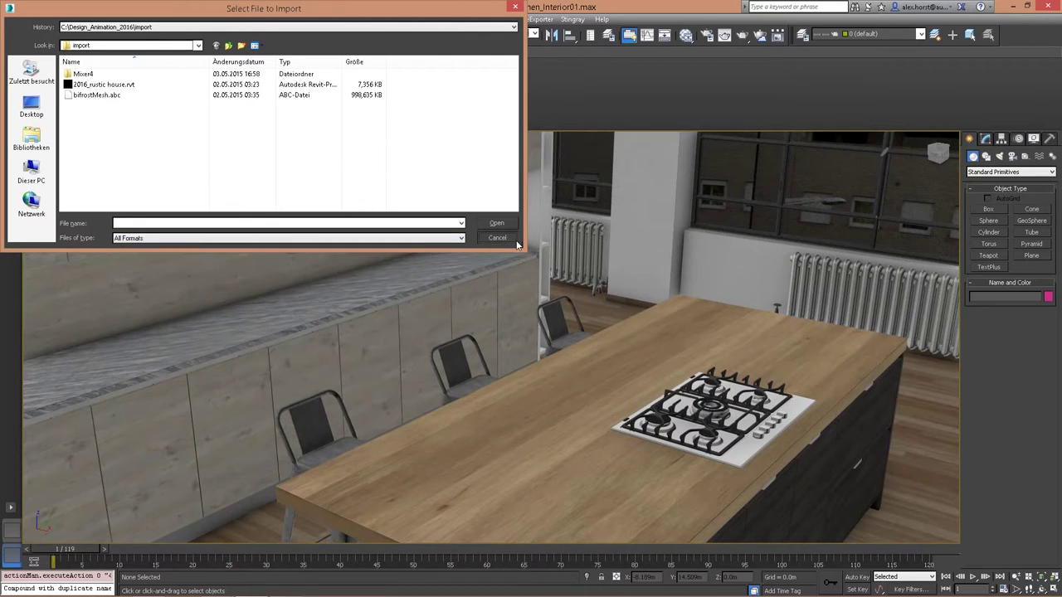
left_click(497, 238)
Switch to the Inventor mixer assembly, play the drive motion of its Rotational:1 joint and inspect the model from different angles
left_click(274, 517)
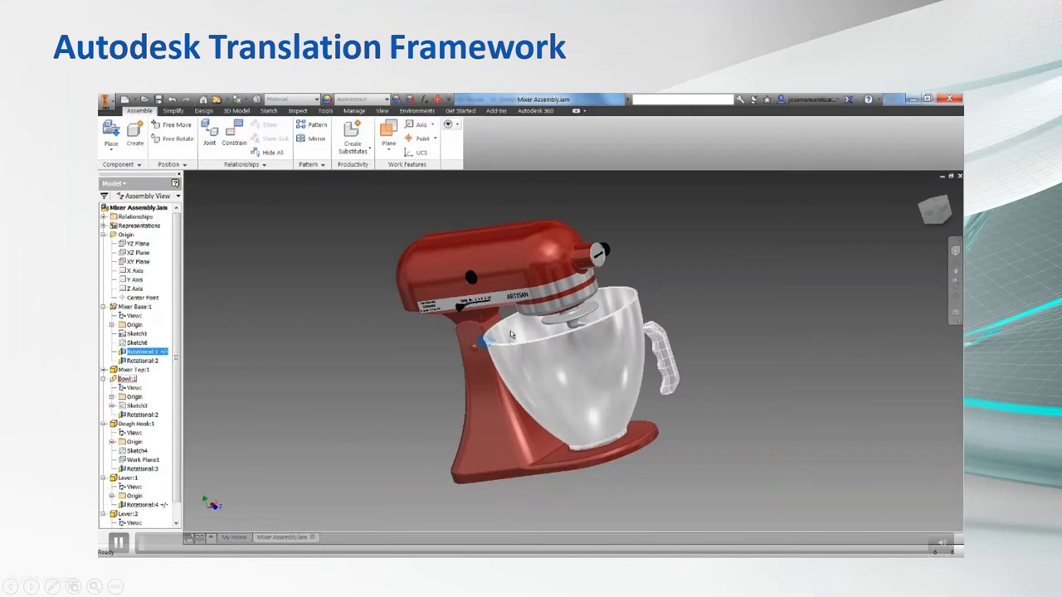
left_click_drag(510, 331, 516, 352)
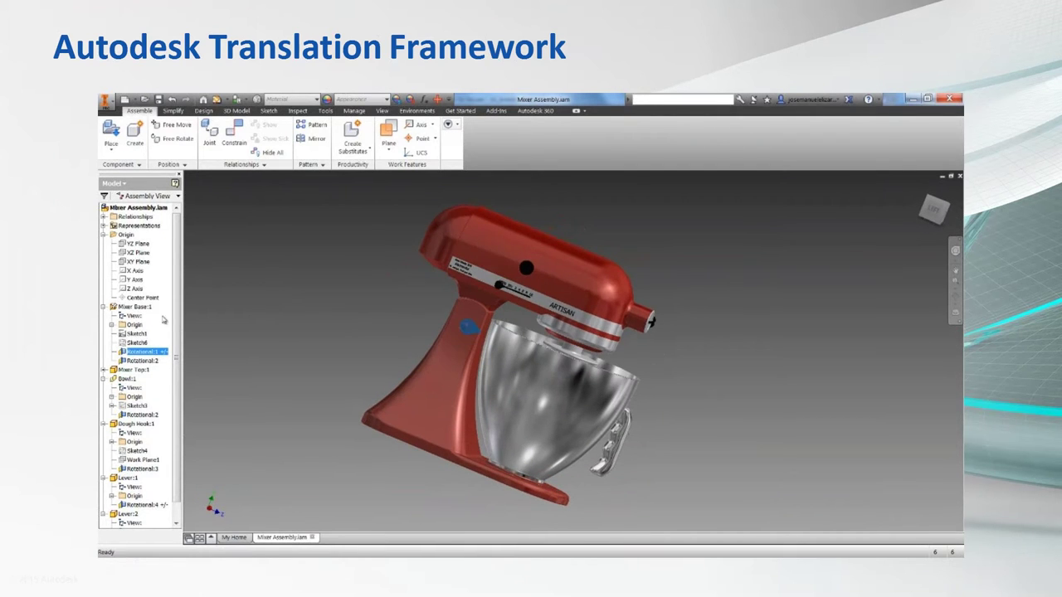
right_click(151, 351)
left_click(188, 394)
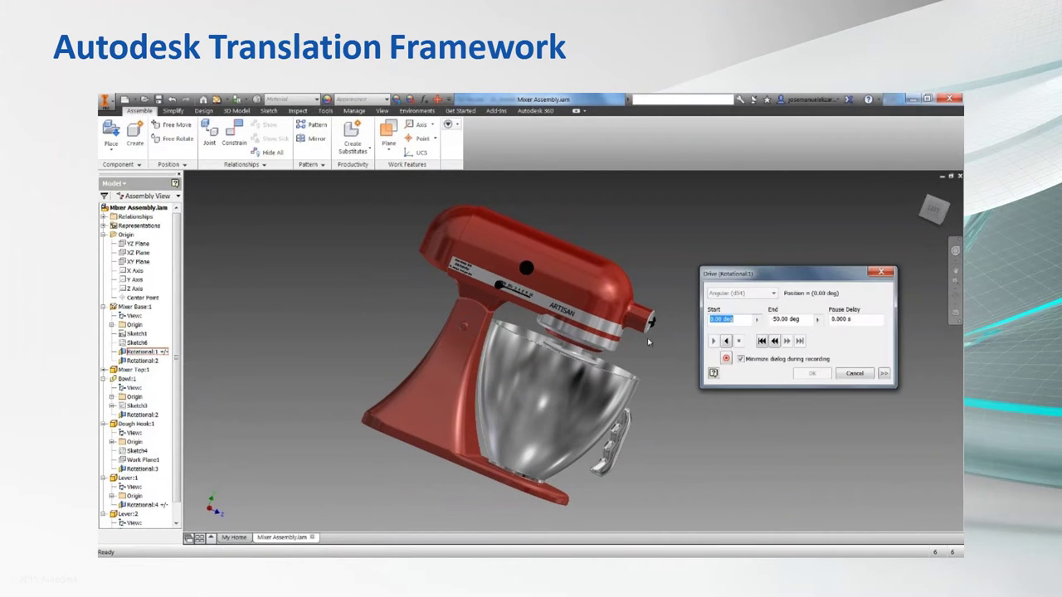
left_click(725, 342)
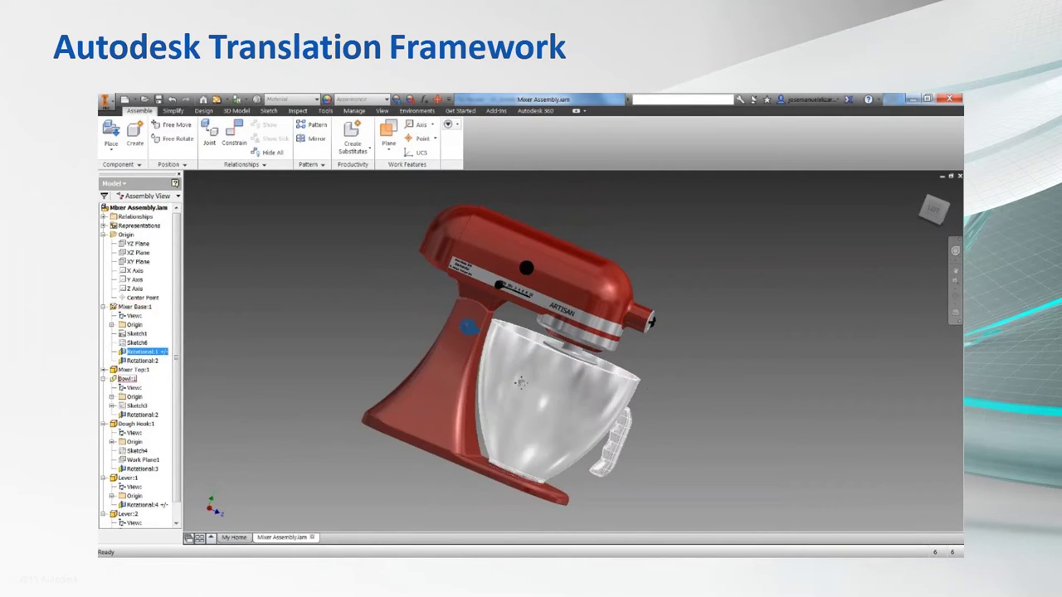
middle_click_drag(521, 383, 562, 360, "shift")
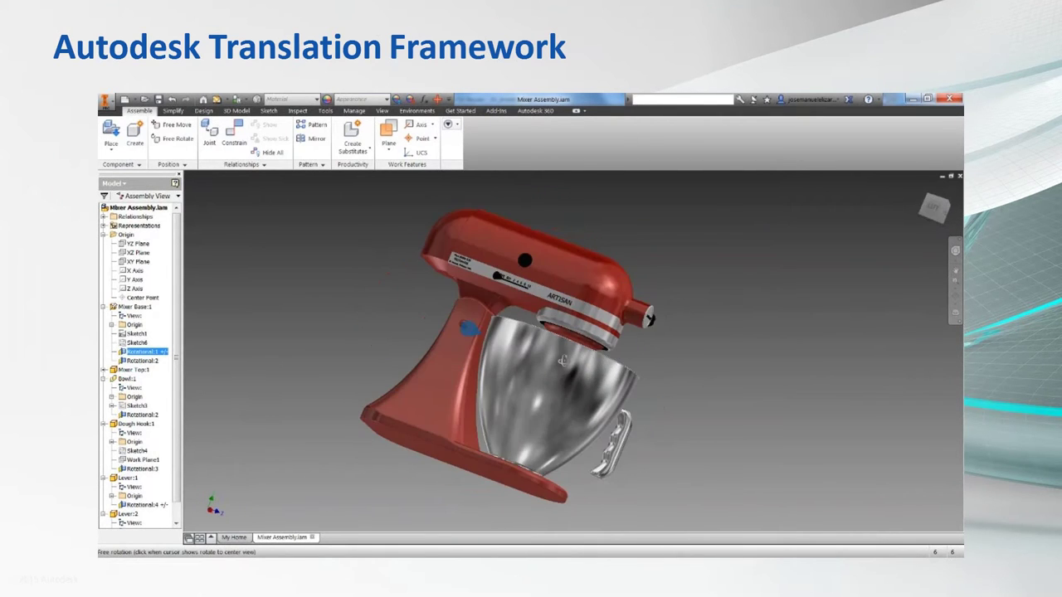
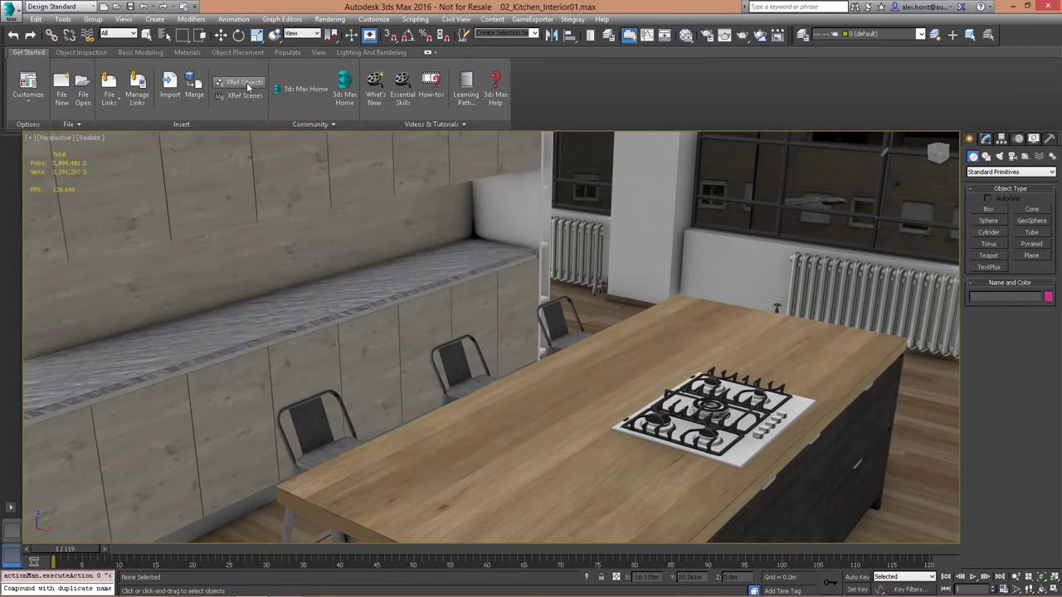
Back in 3ds Max, add Mixer_Xref.max to the kitchen scene as an XRef object and close the XRef Objects dialog
left_click(246, 83)
left_click(102, 160)
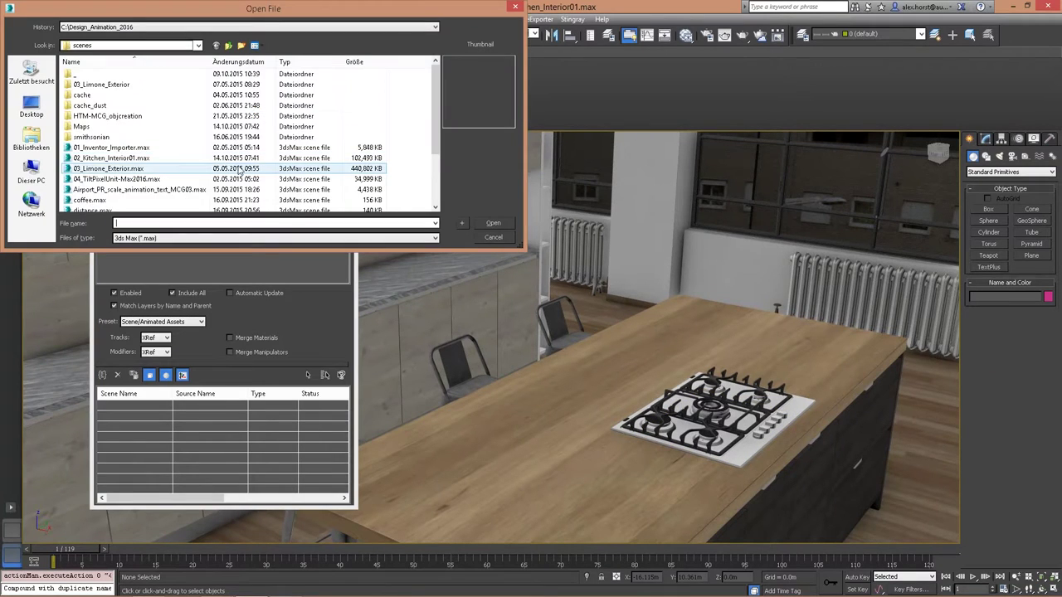
scroll(152, 182, "down", 2)
left_click(152, 179)
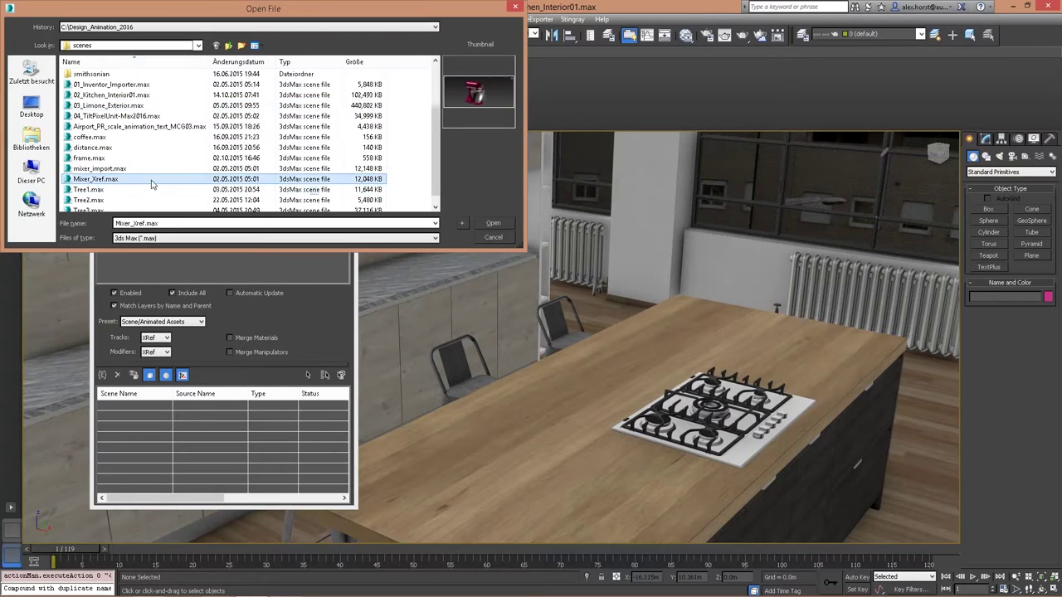
left_click(492, 223)
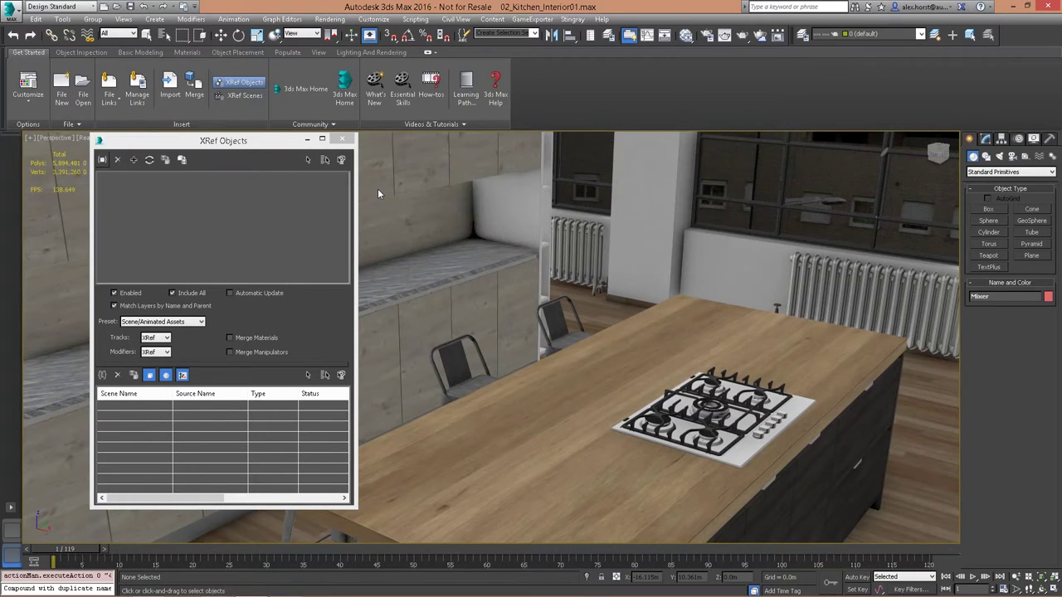
left_click_drag(255, 141, 705, 169)
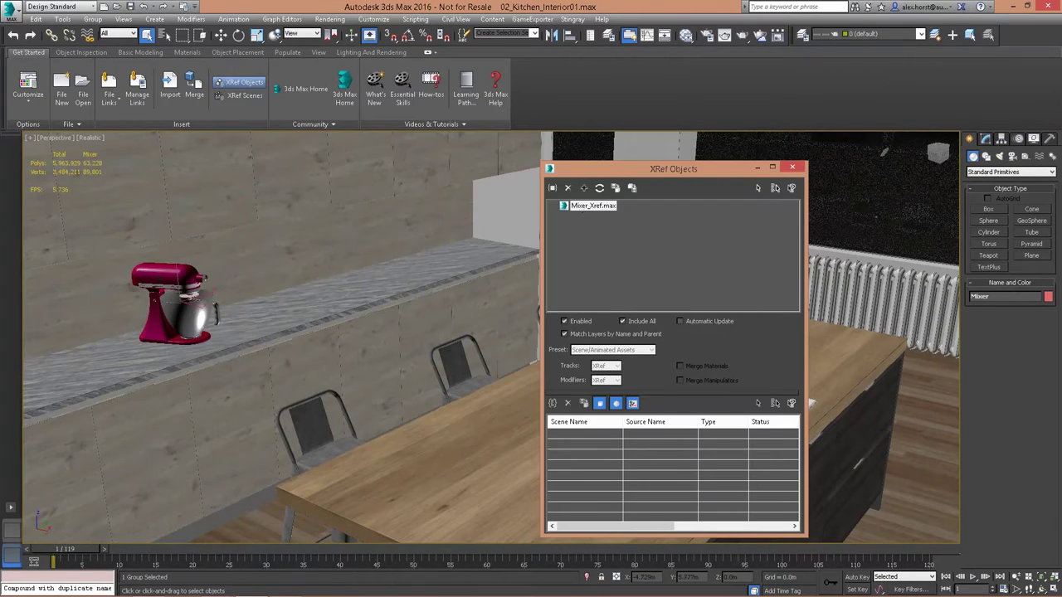
left_click(793, 168)
left_click_drag(57, 550, 34, 556)
Pick the mixer's material into the Slate Material Editor, rearrange its node and show the Mixer_Material XRef parameters
key("m")
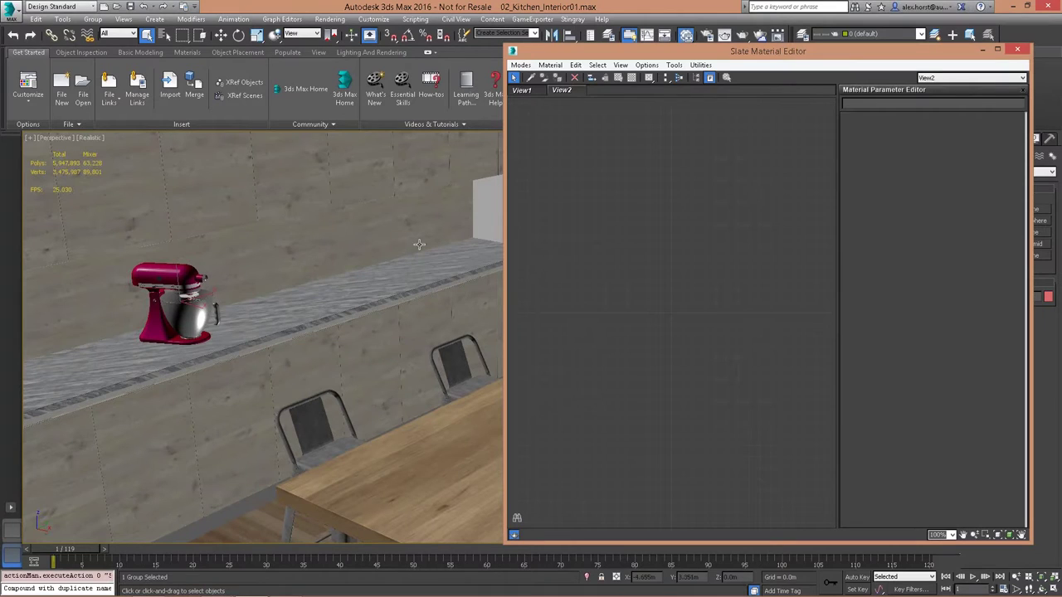
left_click(535, 79)
left_click(191, 296)
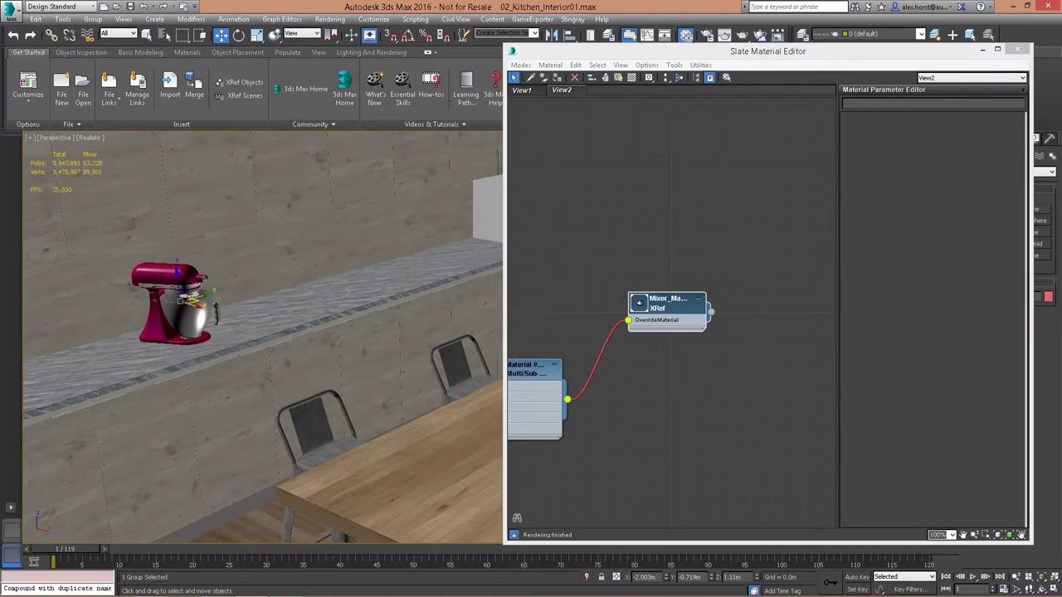
middle_click_drag(661, 325, 709, 302)
left_click_drag(710, 296, 690, 351)
double_click(698, 363)
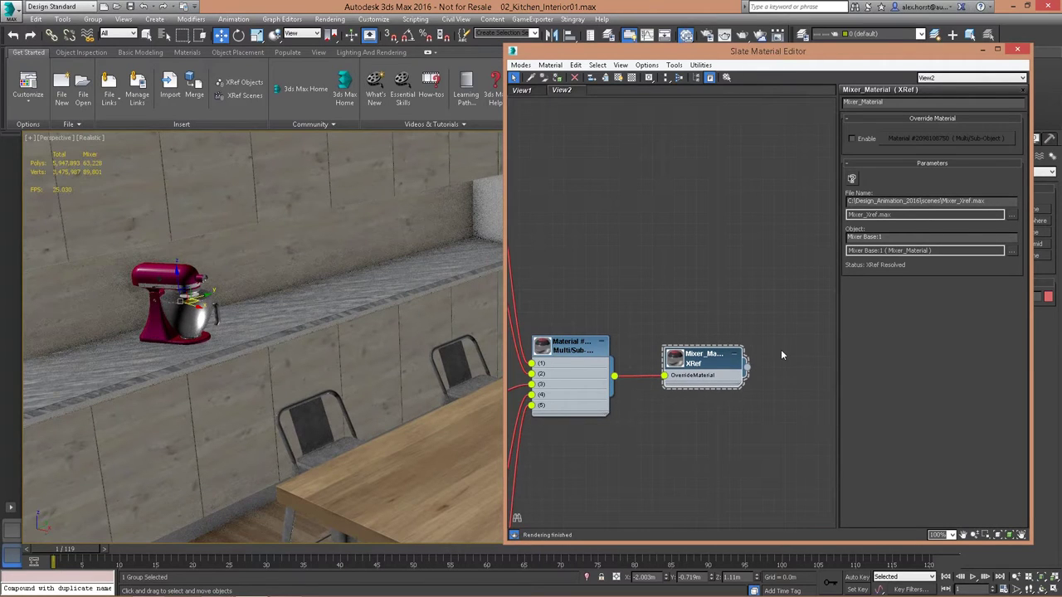
Toggle the Mixer_Material override on and off, and try moving the mixer along the counter
left_click(858, 138)
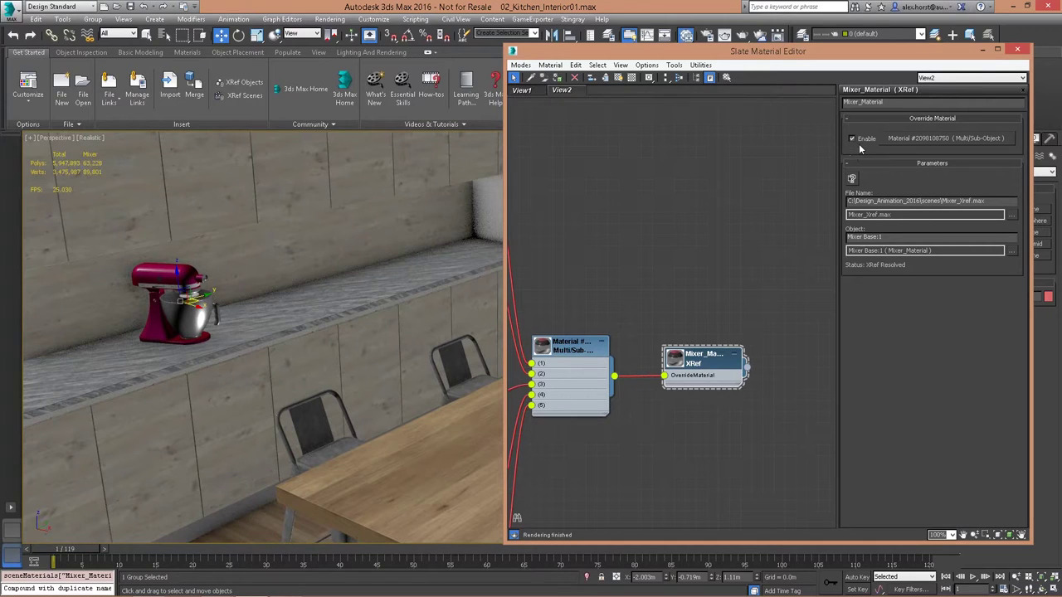
left_click(861, 140)
left_click_drag(718, 359, 720, 369)
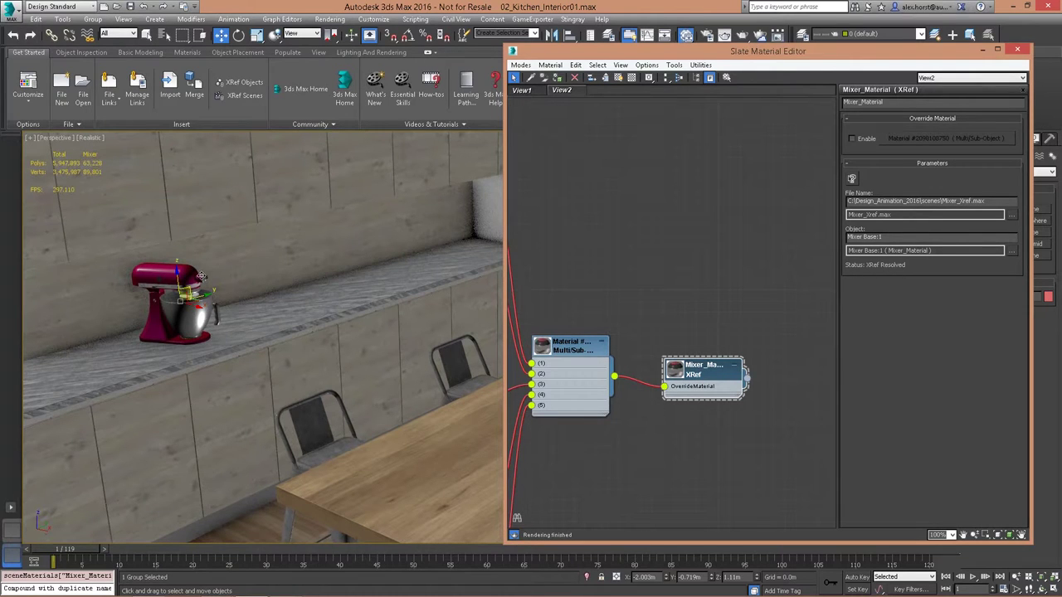
left_click_drag(189, 290, 152, 284)
right_click(152, 284)
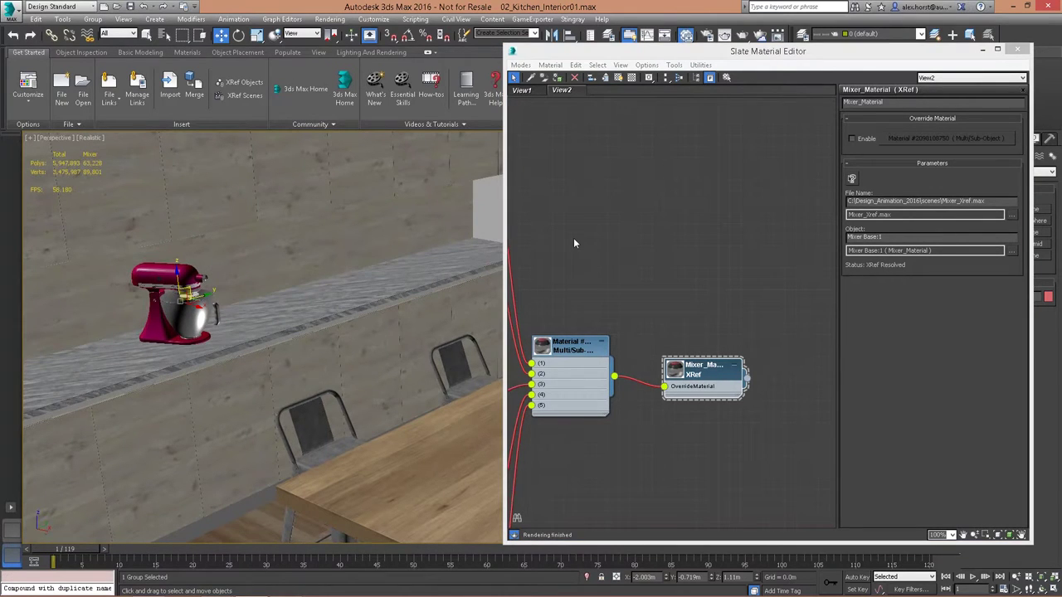
Open the paint submaterial of the mixer's material and change its metallic paint color to blue
middle_click_drag(606, 260, 790, 363)
double_click(628, 206)
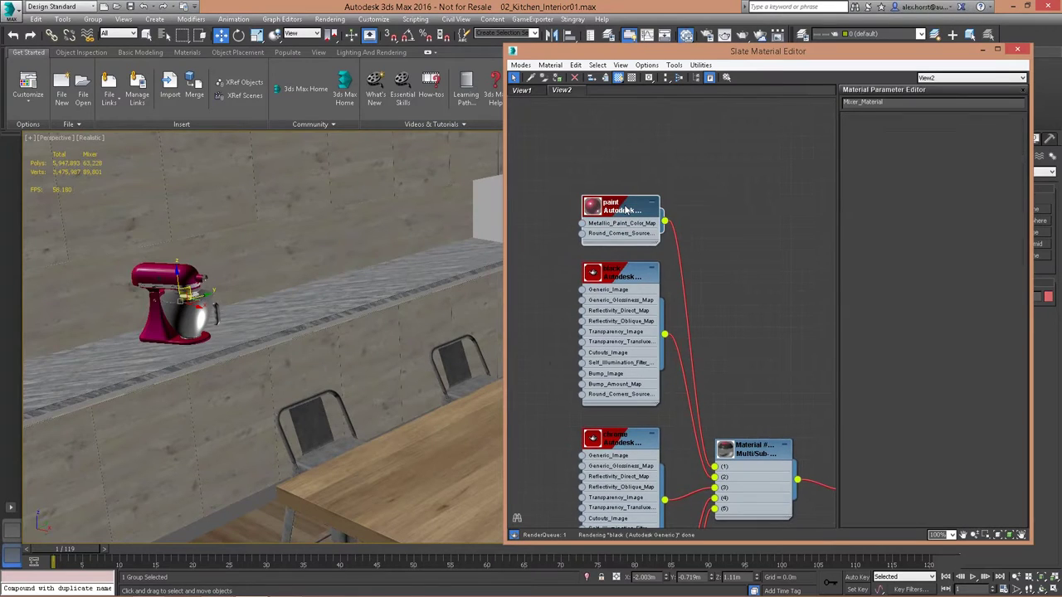
mouse_move(655, 419)
middle_mouse_down()
mouse_move(667, 221)
mouse_move(661, 422)
middle_mouse_up()
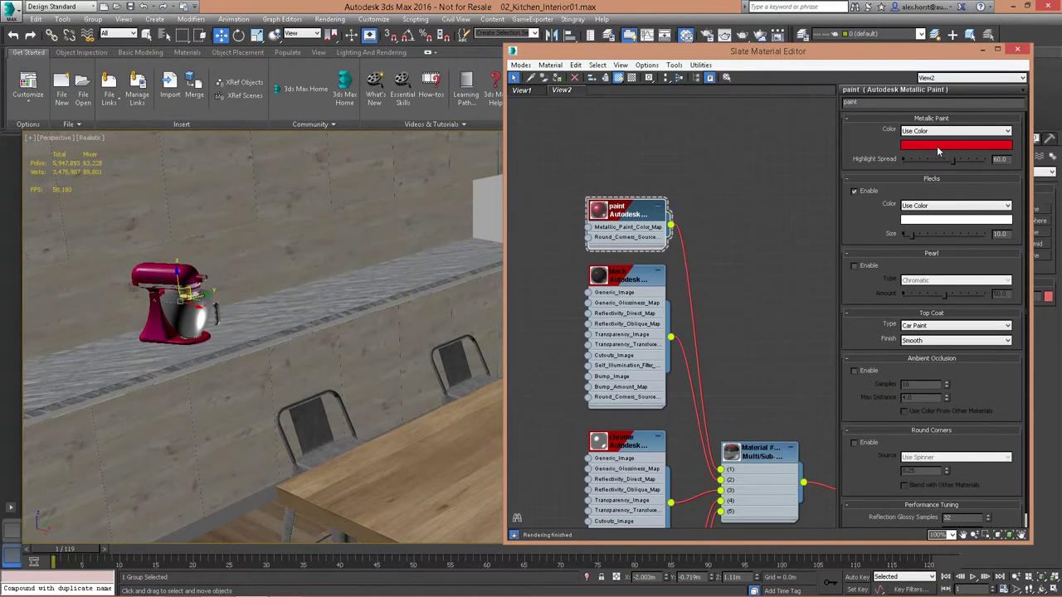
left_click(931, 145)
left_click(278, 100)
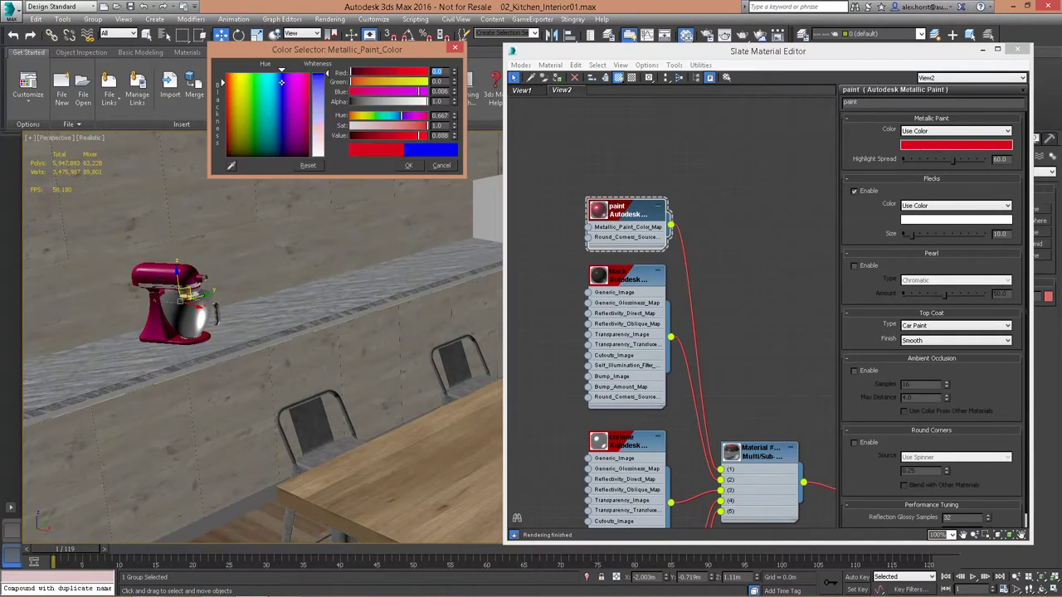
left_click(408, 165)
Return to the Mixer_Material XRef parameters, enable the override material and frame the mixer in the perspective view
middle_click_drag(705, 296, 642, 246)
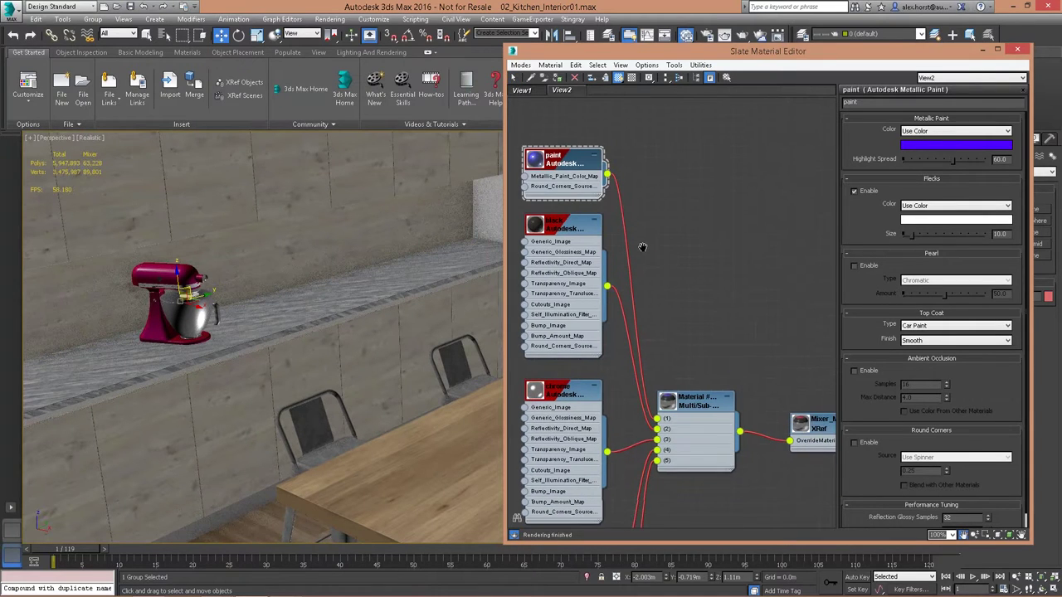
middle_click_drag(730, 317, 656, 296)
left_click(762, 401)
double_click(763, 403)
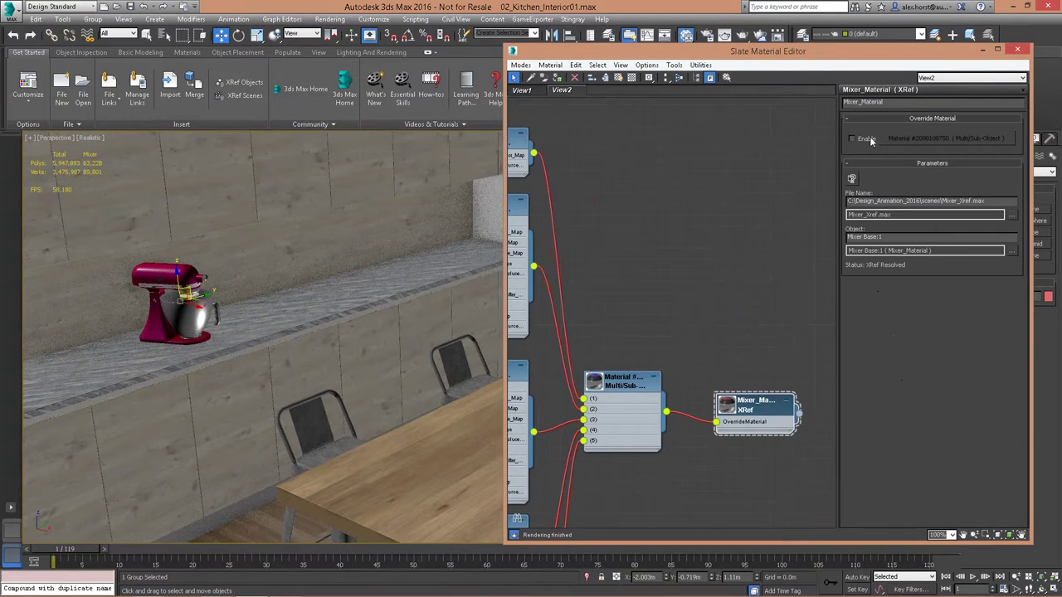
left_click(865, 138)
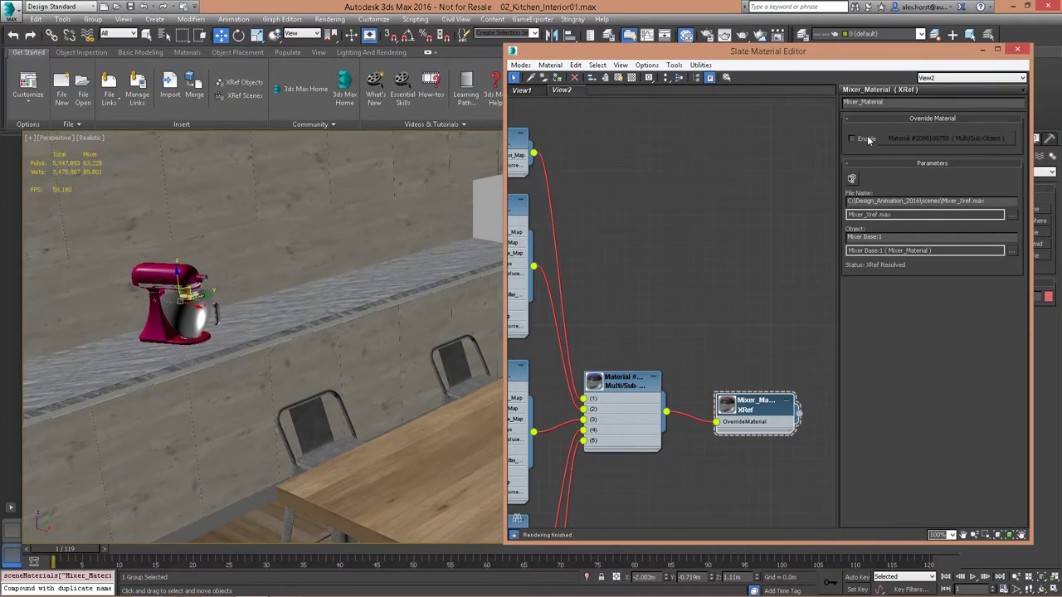
key("z")
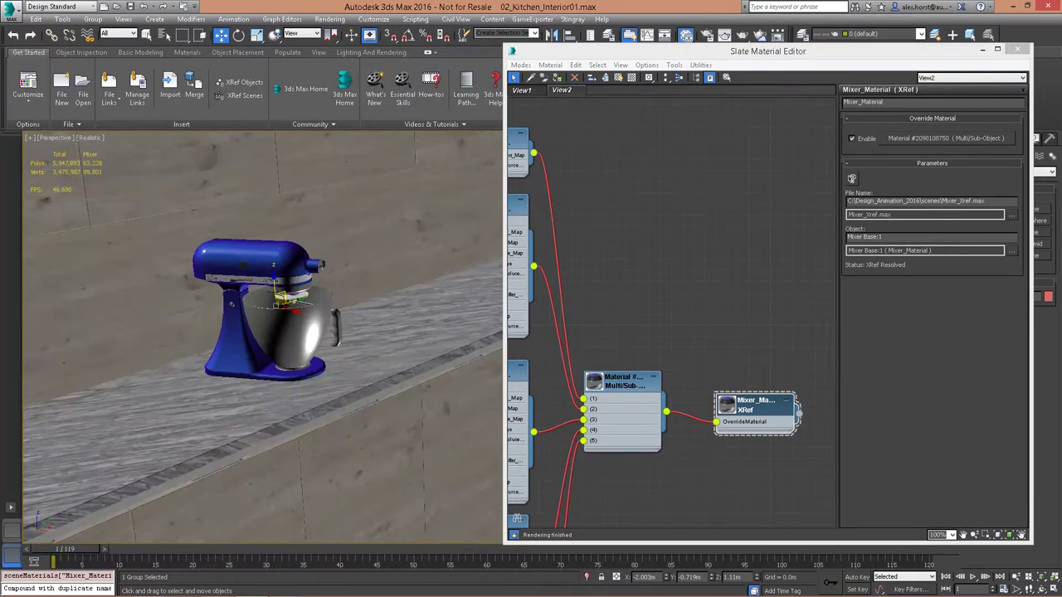
Toggle the override material repeatedly to compare the mixer's colors, leave it enabled and close the Slate Material Editor
left_click(855, 139)
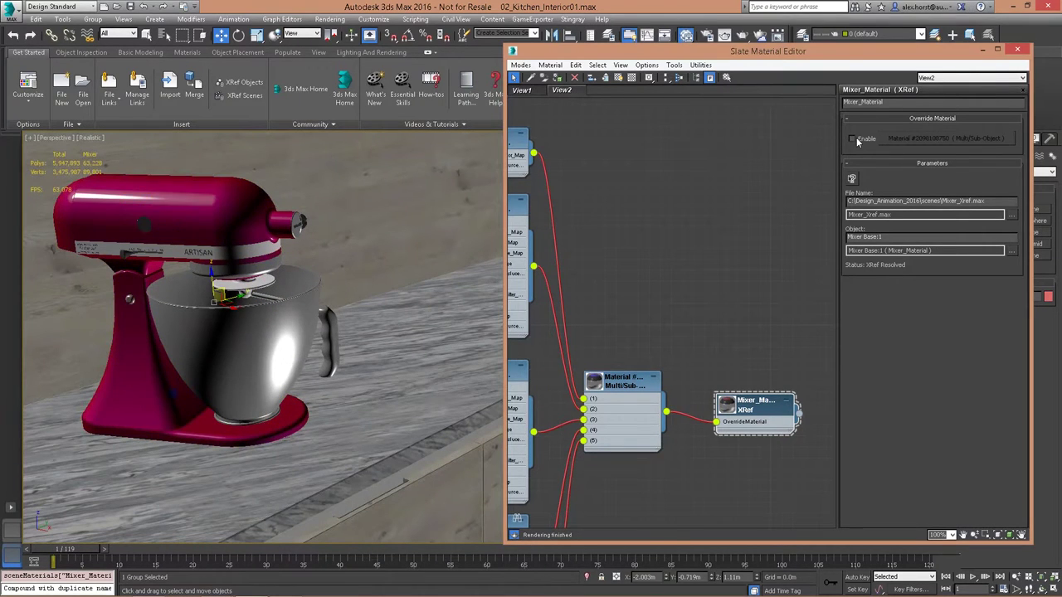
left_click(854, 139)
left_click(855, 140)
left_click(856, 139)
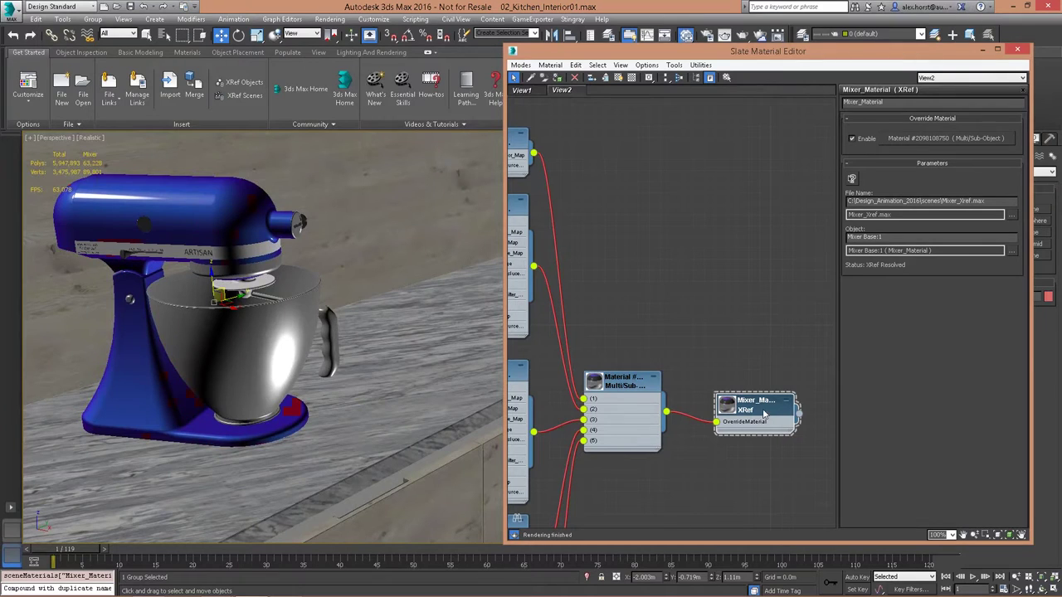
left_click(855, 139)
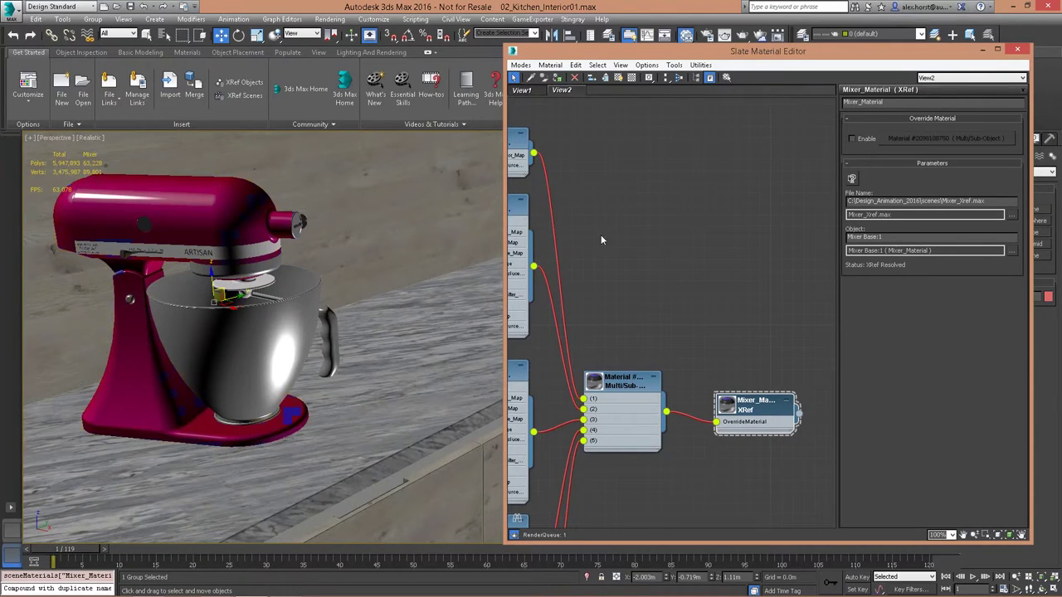
middle_click_drag(602, 237, 703, 268)
left_click(854, 139)
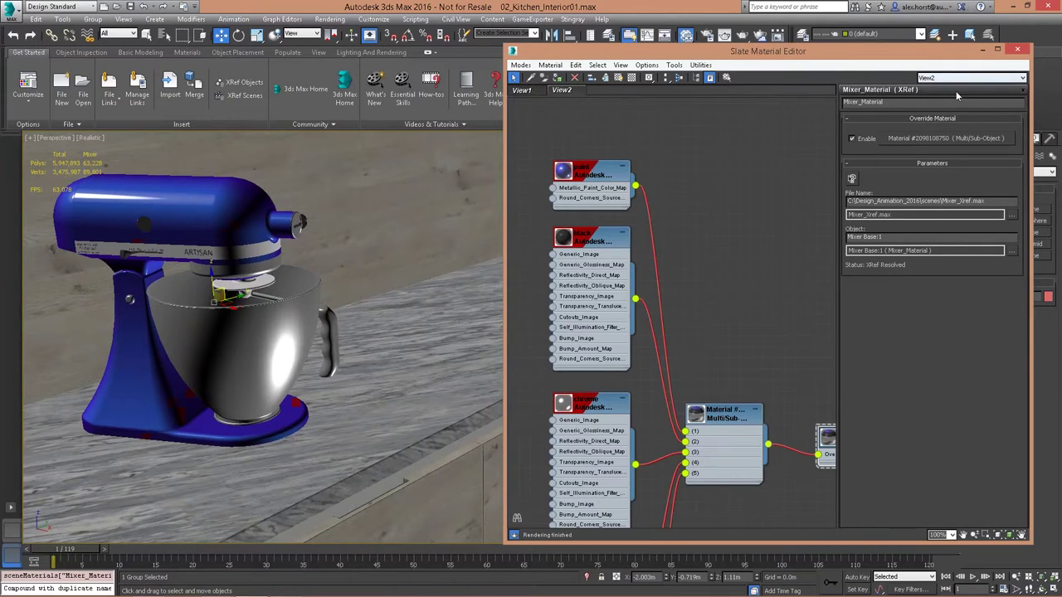
left_click(1020, 52)
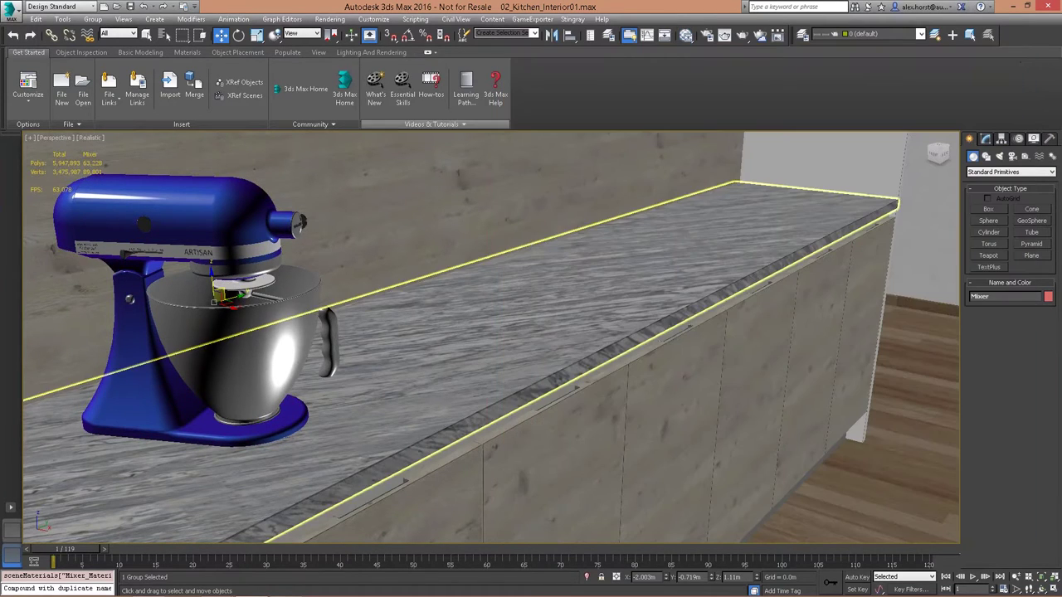
Collapse and hide the ribbon, and restore the multi-viewport layout with the three Left views above the perspective view
left_click(428, 52)
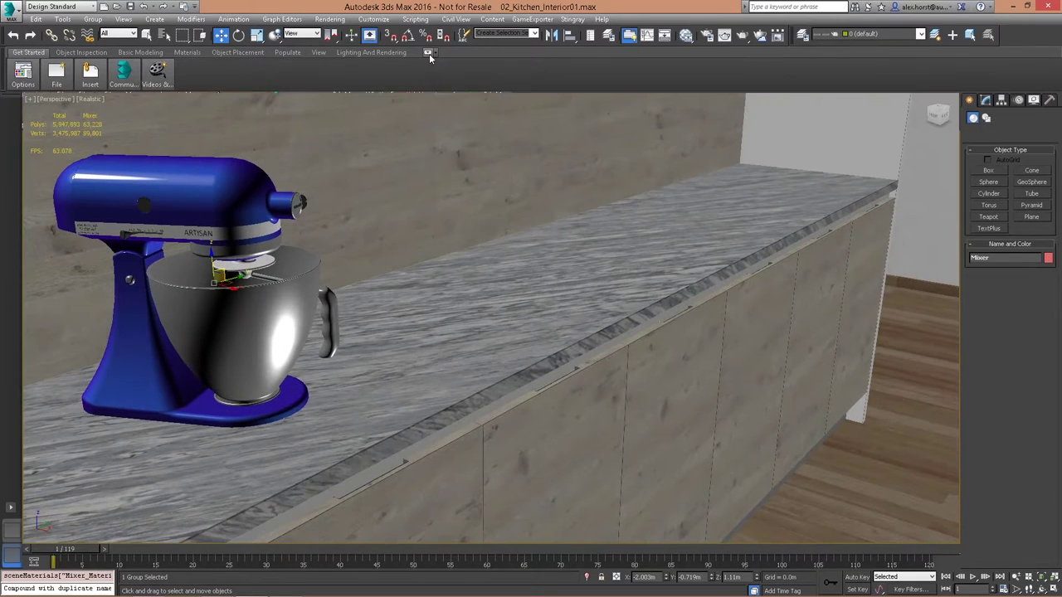
left_click(630, 35)
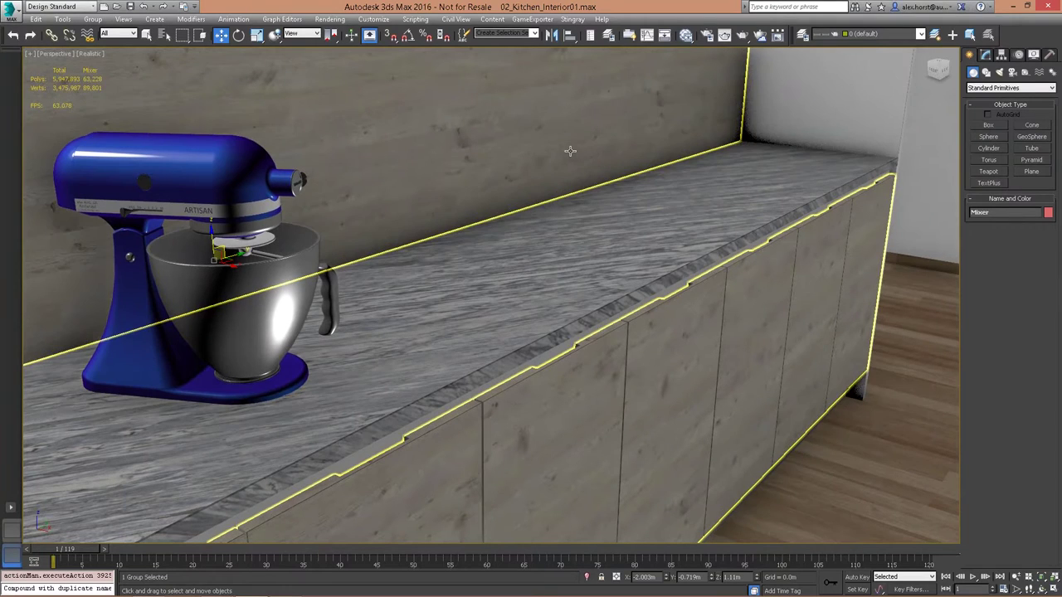
key("alt+w")
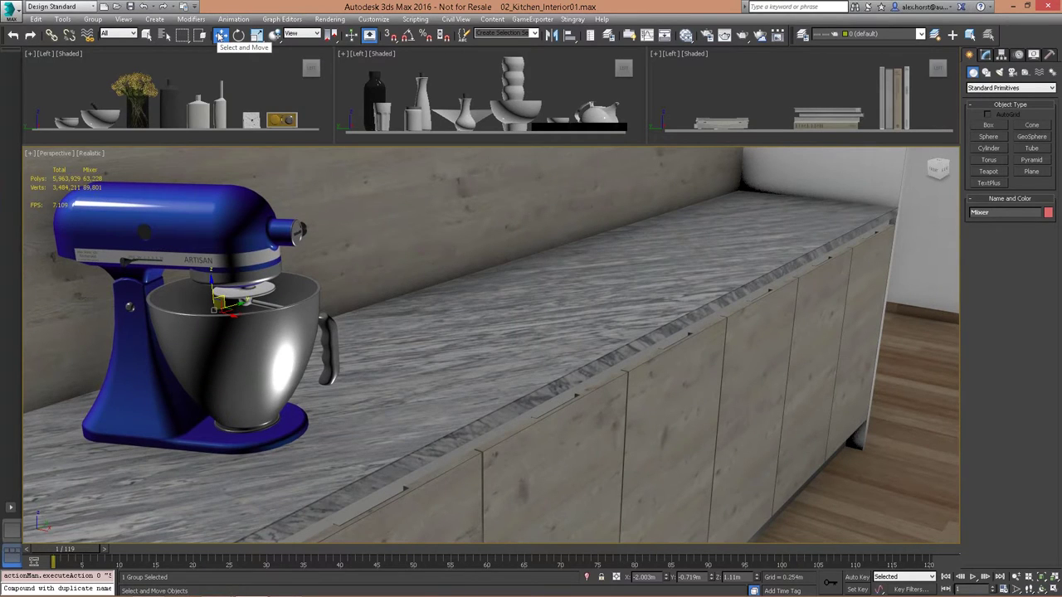
Use Select and Place to move the cup and the bowl from the middle Left view onto the kitchen counter
left_click(273, 34)
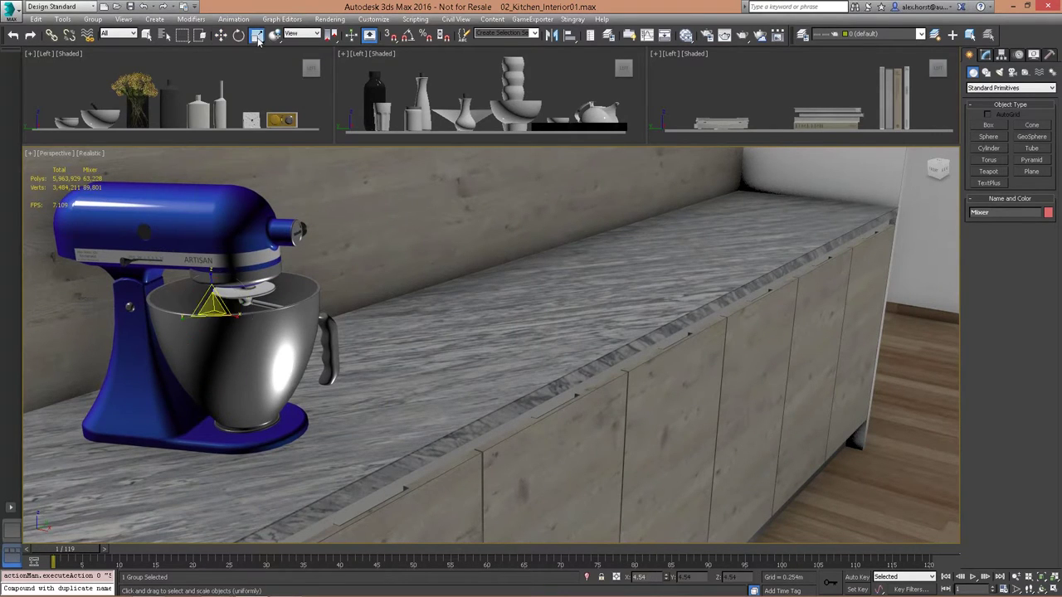
left_click(273, 35)
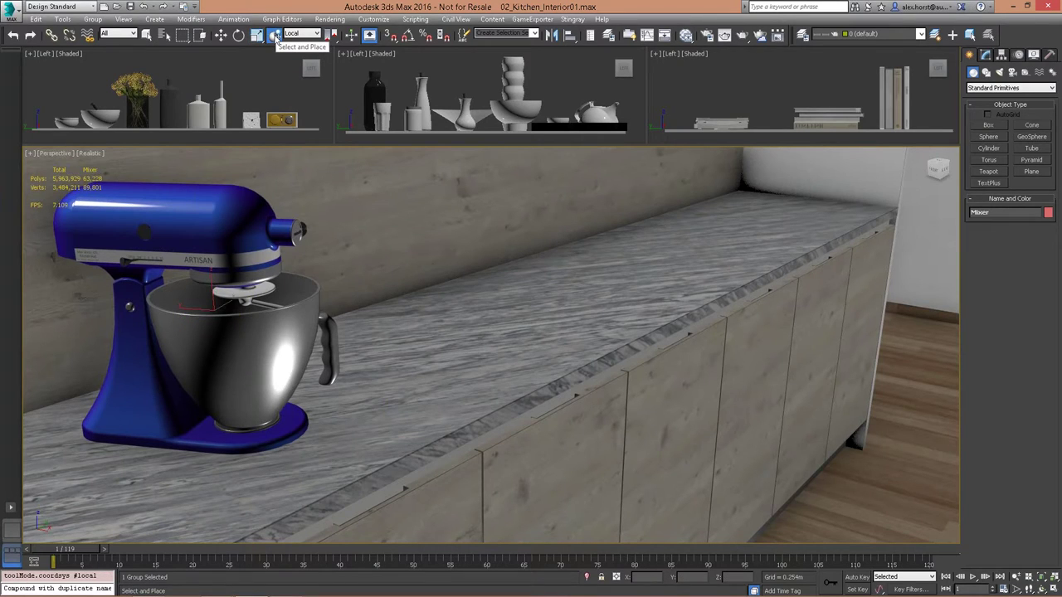
left_click(375, 95)
left_click(385, 120)
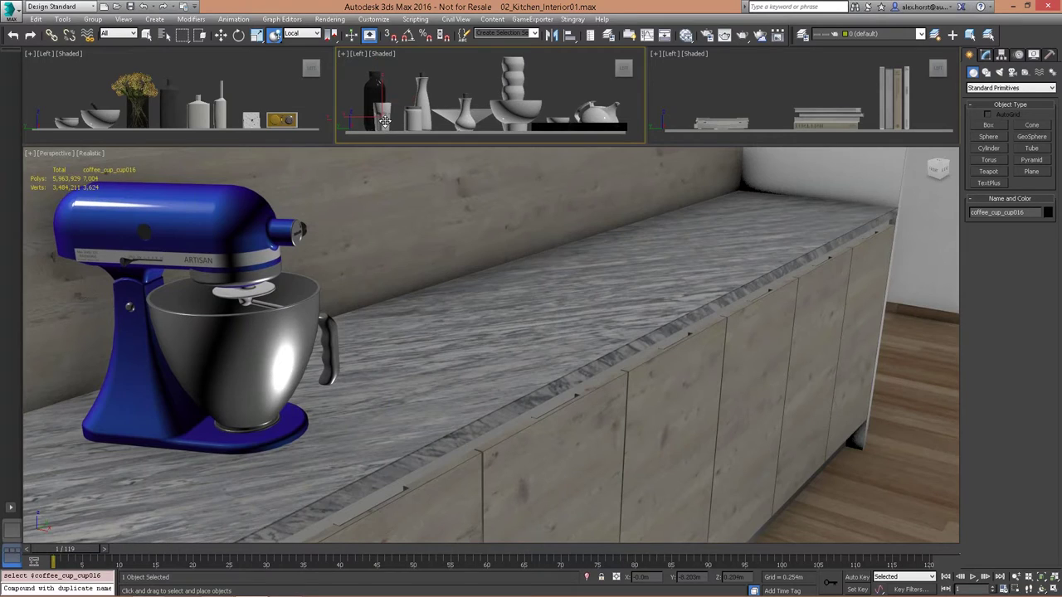
left_click_drag(385, 123, 440, 307)
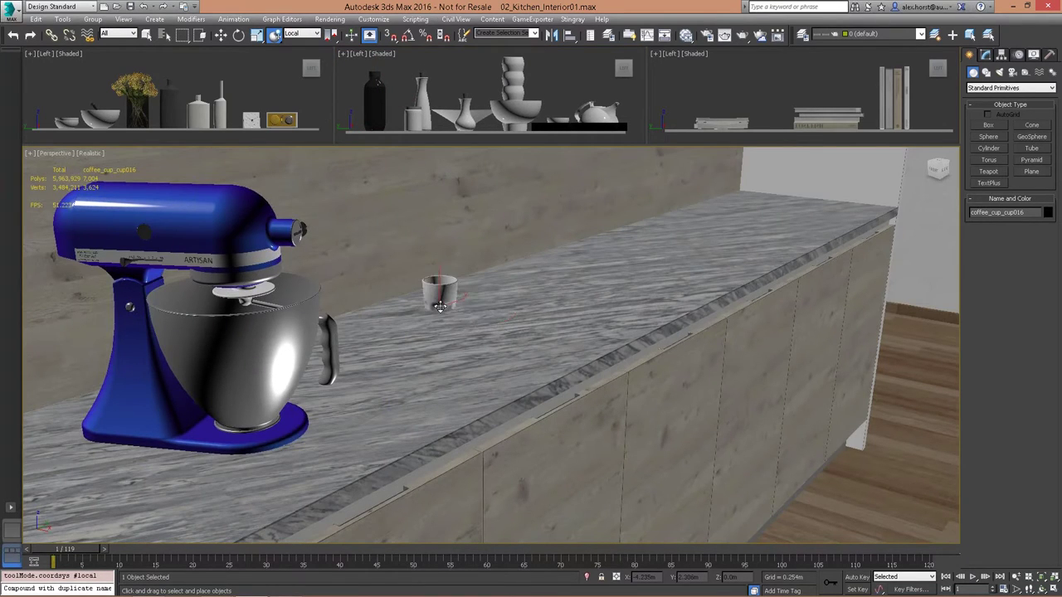
left_click_drag(515, 107, 632, 243)
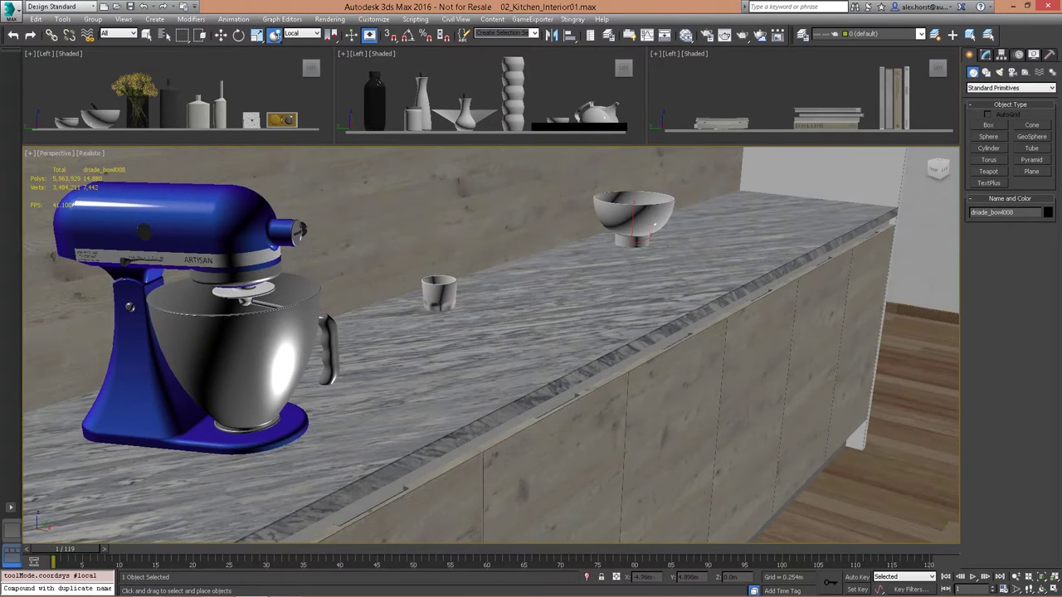
Select the three magazines together and place them on the table, then onto the middle shelf of the white cabinet
scroll(616, 227, "down", 4)
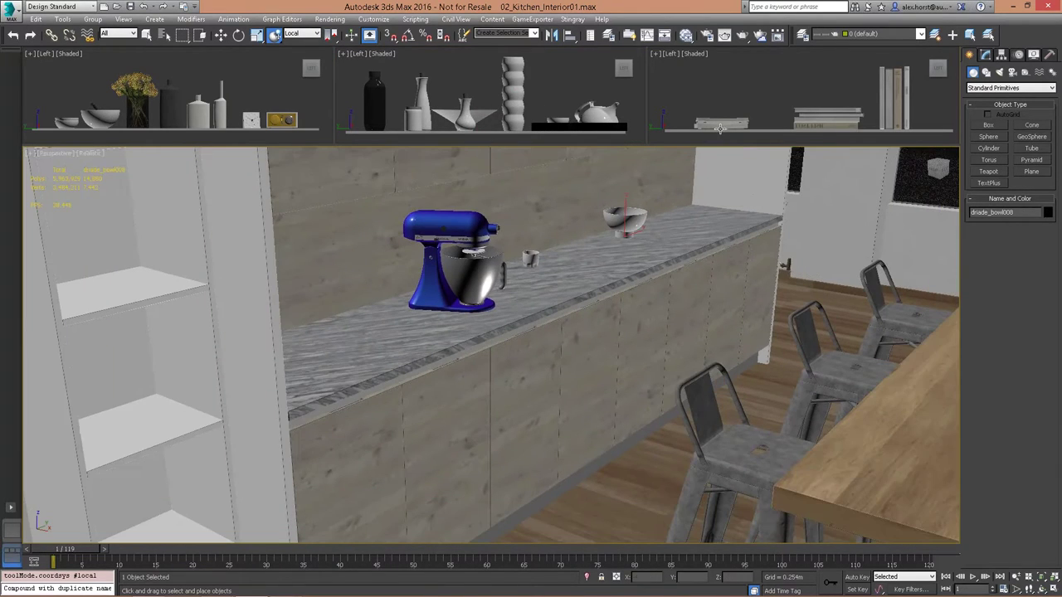
left_click(719, 126)
left_click(714, 120, "ctrl")
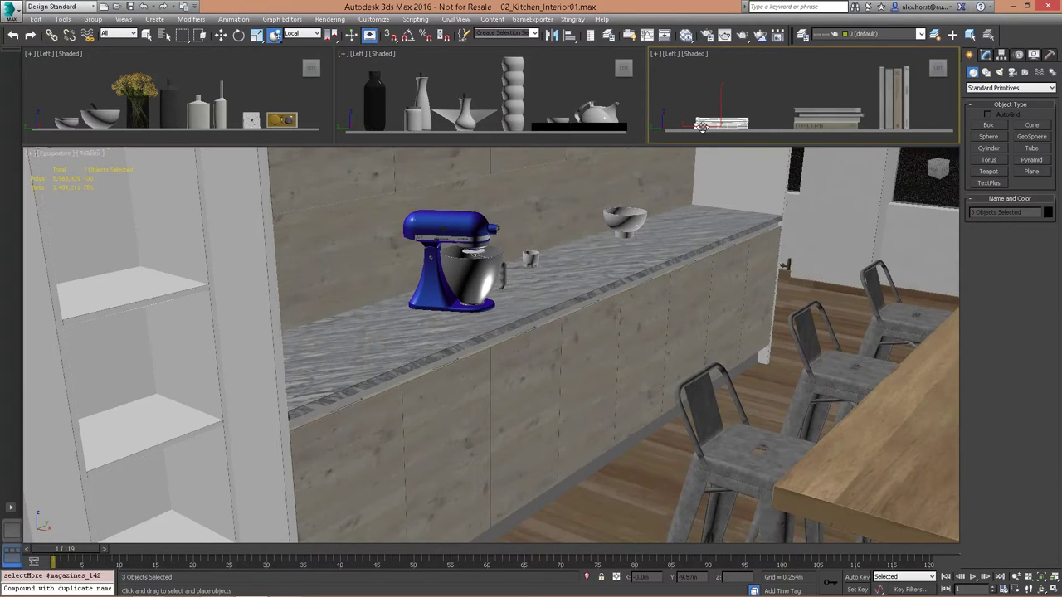
left_click_drag(702, 127, 850, 473)
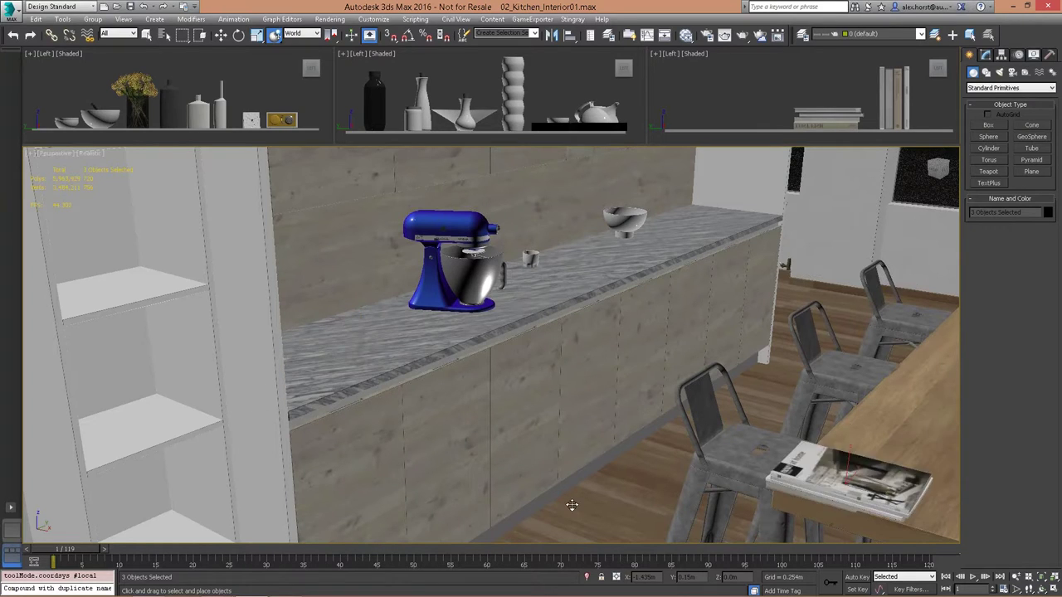
mouse_move(572, 505)
left_mouse_down()
mouse_move(246, 367)
mouse_move(142, 415)
mouse_move(147, 422)
mouse_move(147, 411)
left_mouse_up()
Clone the magazines twice in place on the cabinet shelf to build a taller stack
left_click(533, 351)
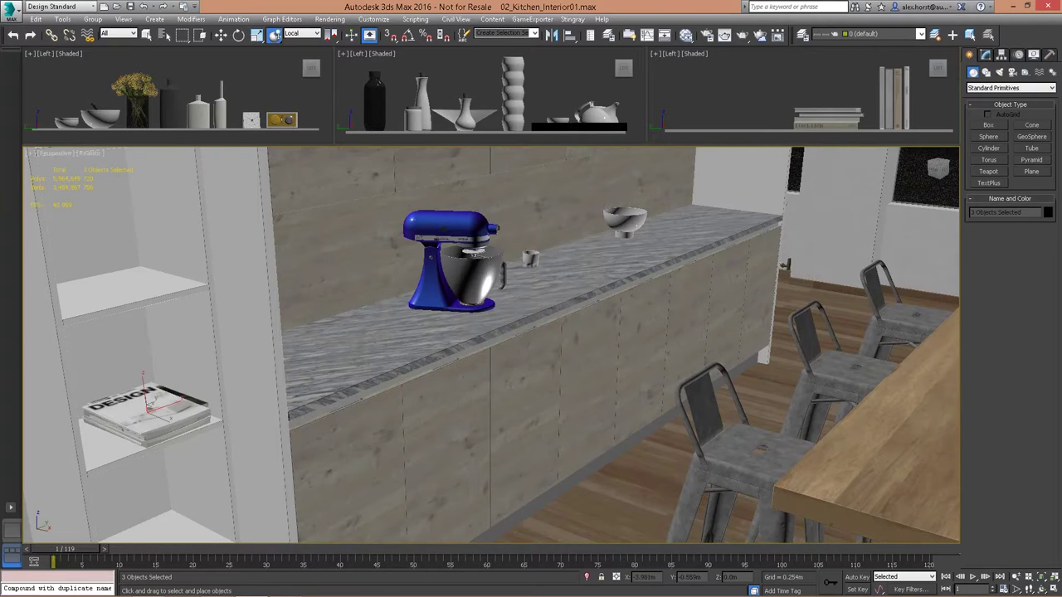
left_click(146, 407, "shift")
left_click(545, 352)
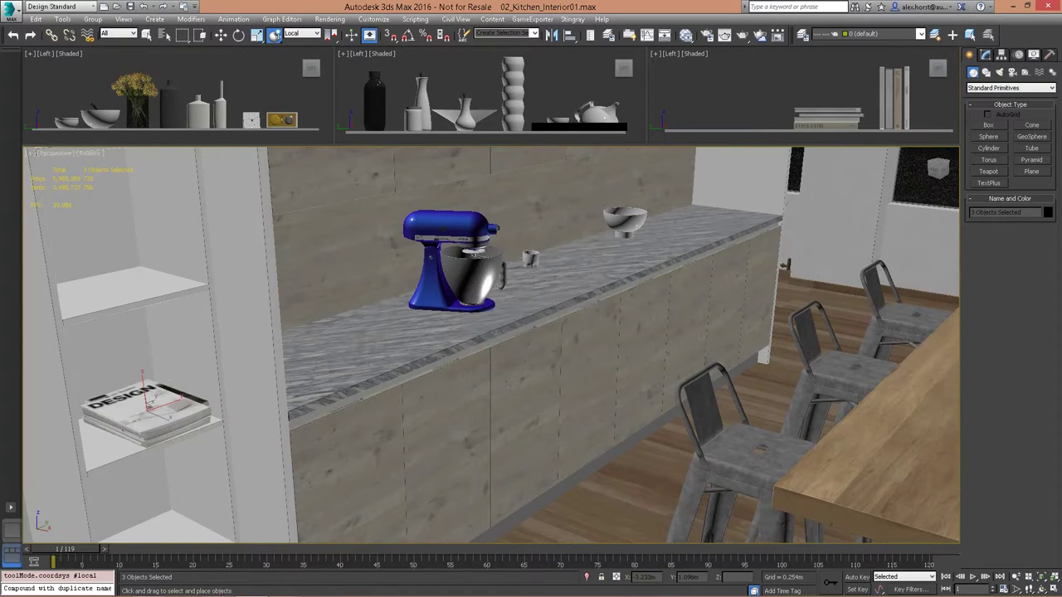
Place the black tea-set tray on the counter beside the mixer and move the small cup in front of it
middle_click_drag(300, 360, 300, 326, "alt")
middle_click_drag(382, 318, 551, 126, "alt")
left_click_drag(549, 127, 390, 308)
left_click_drag(550, 202, 369, 360)
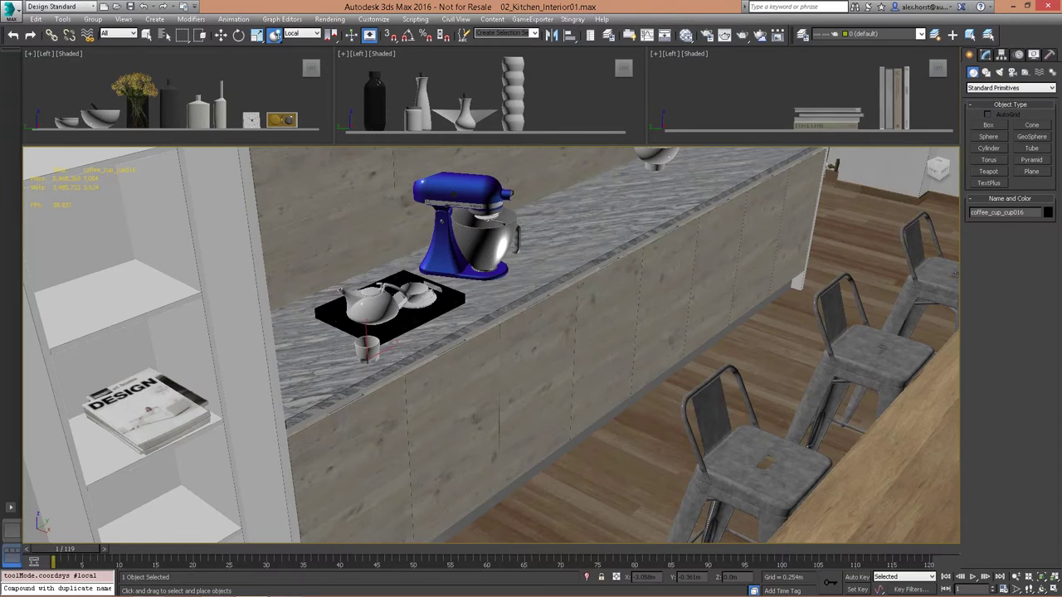
Try sliding the cup over the counter's front edge using its original pivot
scroll(369, 359, "up", 7)
left_click_drag(370, 324, 474, 402)
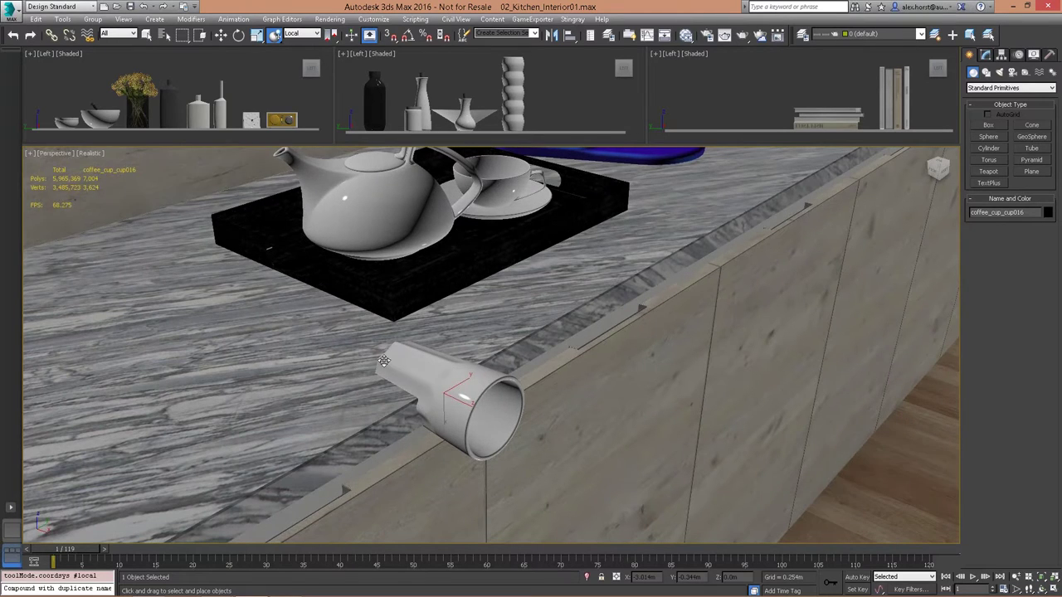
left_click_drag(440, 393, 420, 358)
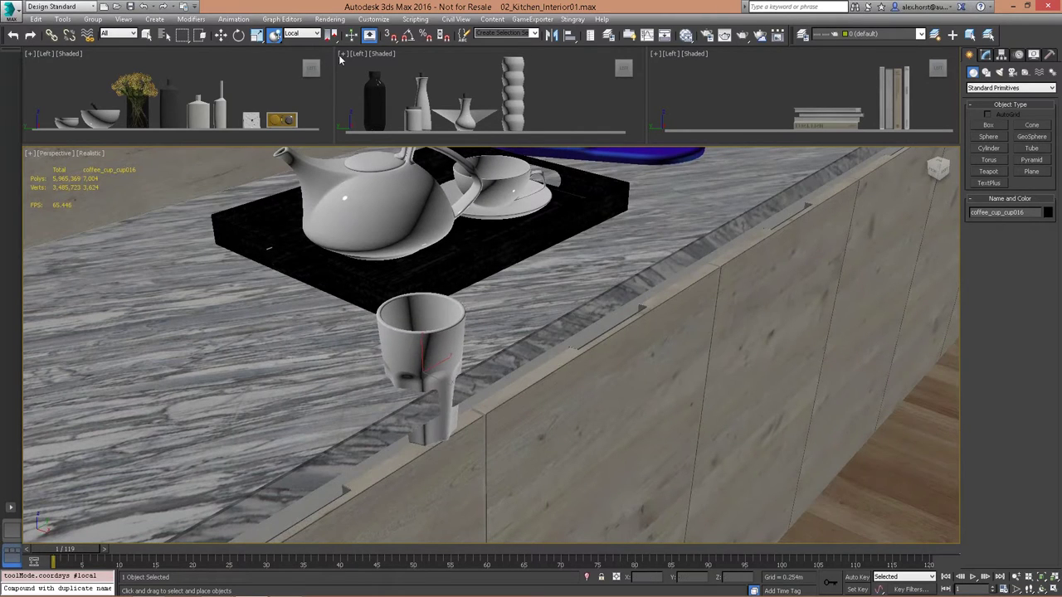
Turn on Use Base As Pivot in the Placement Settings and place the cup on the counter in front of the tray
right_click(276, 36)
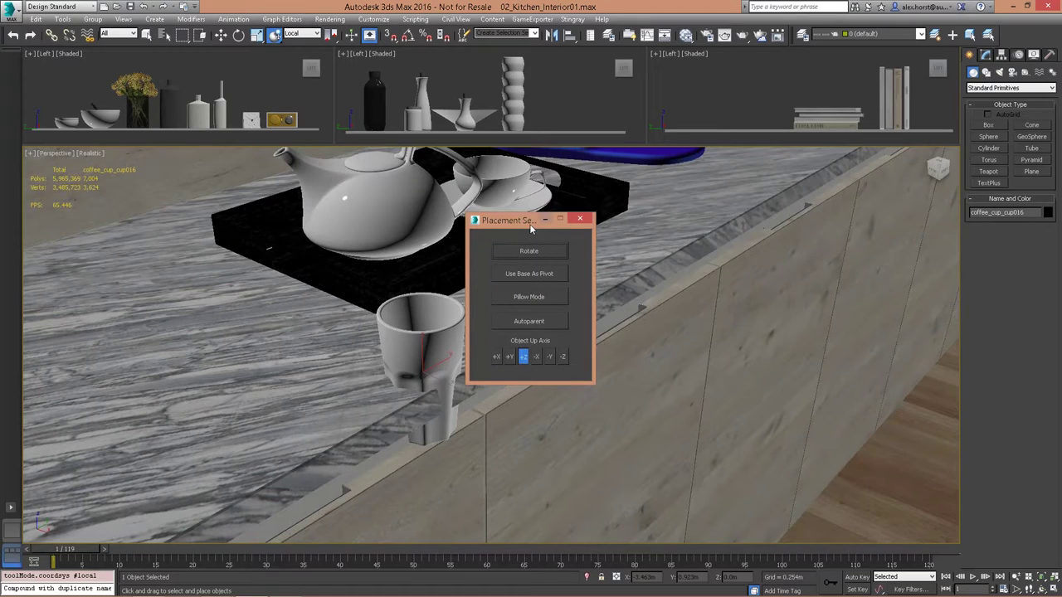
left_click_drag(531, 229, 128, 299)
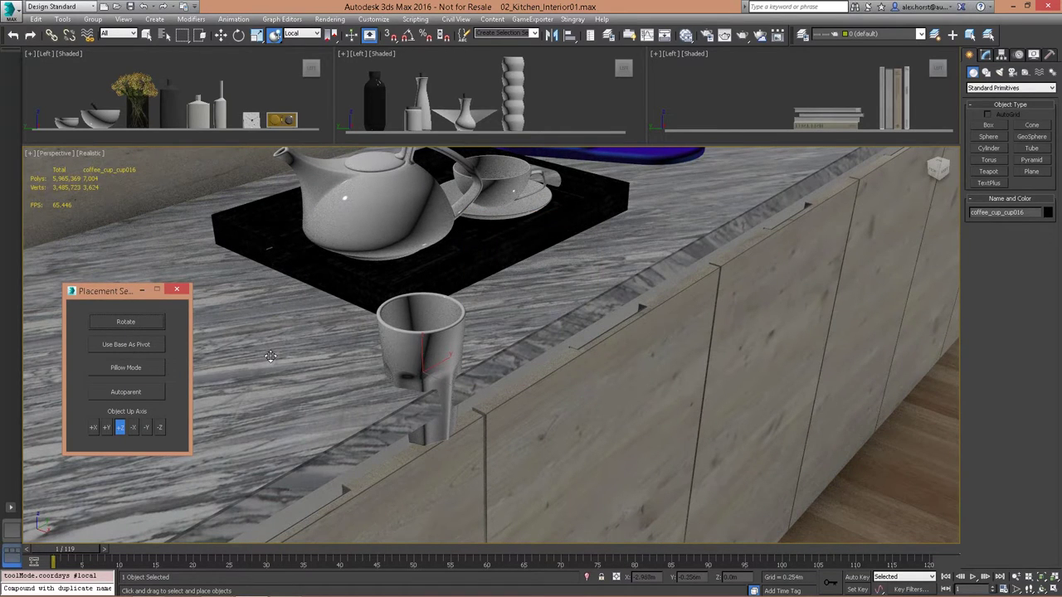
left_click(138, 350)
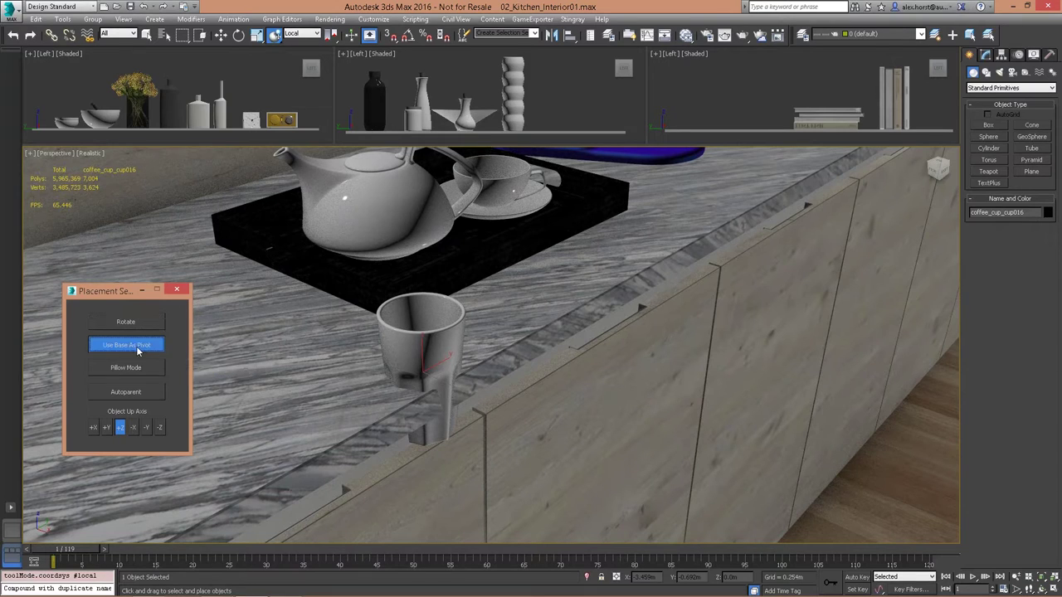
left_click_drag(429, 342, 322, 382)
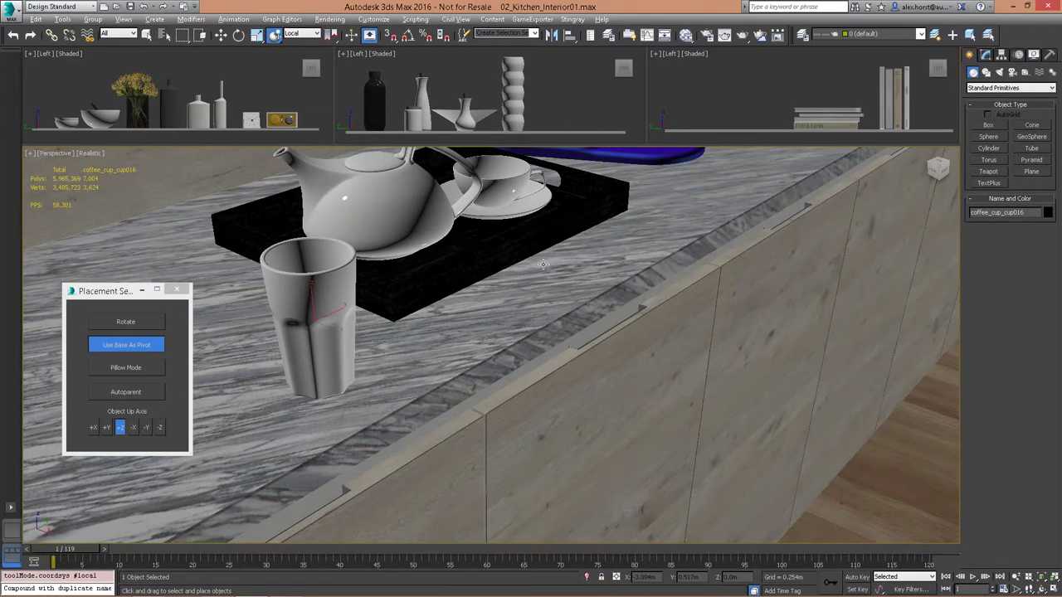
Turn on Autoparent and place the cup on the tray behind the teapot and teacup
middle_click_drag(572, 176, 481, 351, "alt")
scroll(481, 350, "down", 1)
left_click(126, 392)
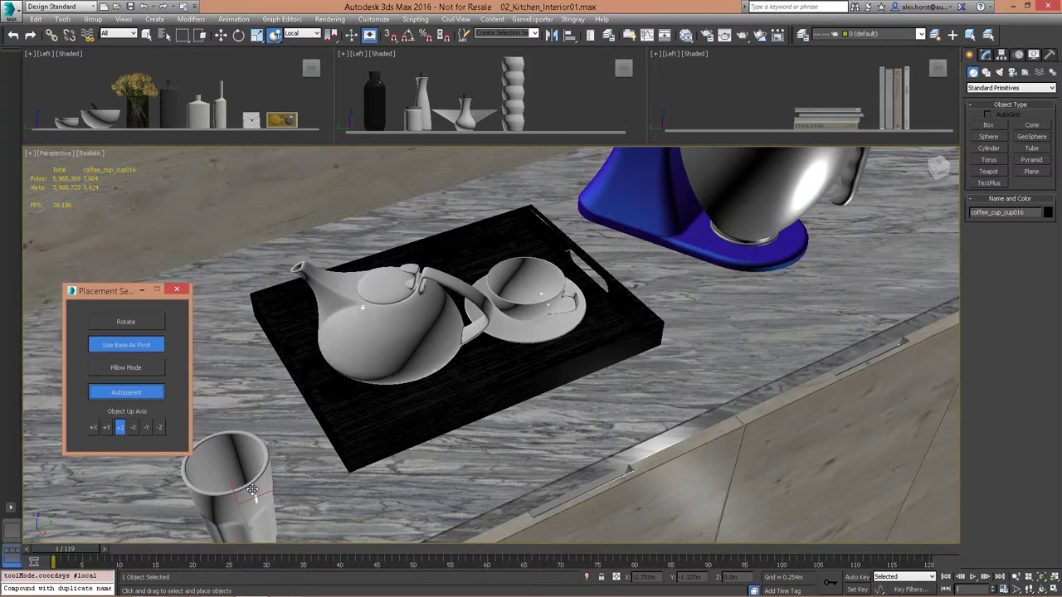
left_click_drag(251, 490, 465, 270)
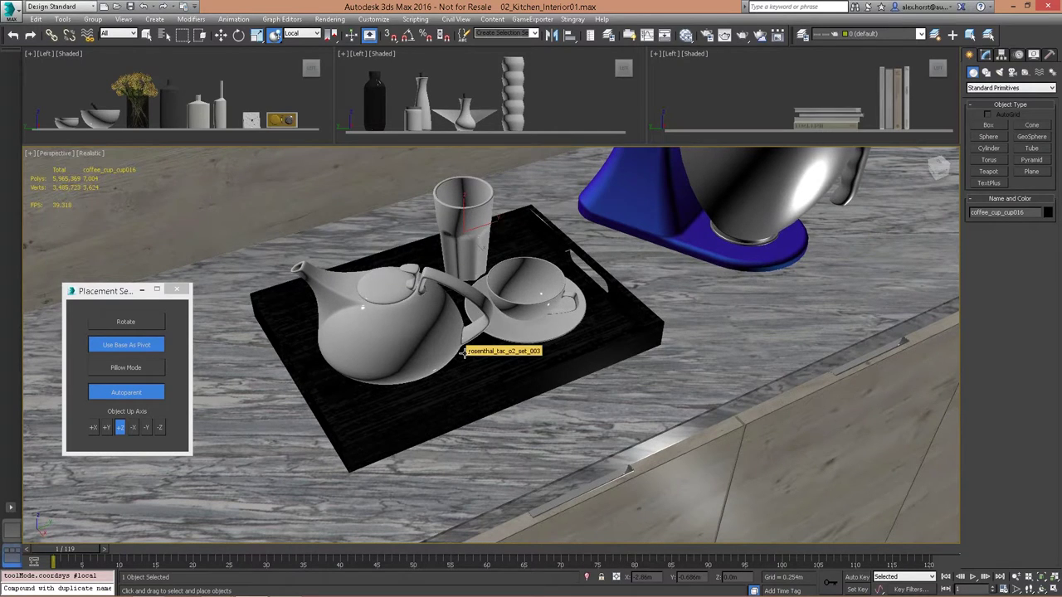
Turn off Autoparent in the placement settings with the tea set piece selected
left_click(503, 391)
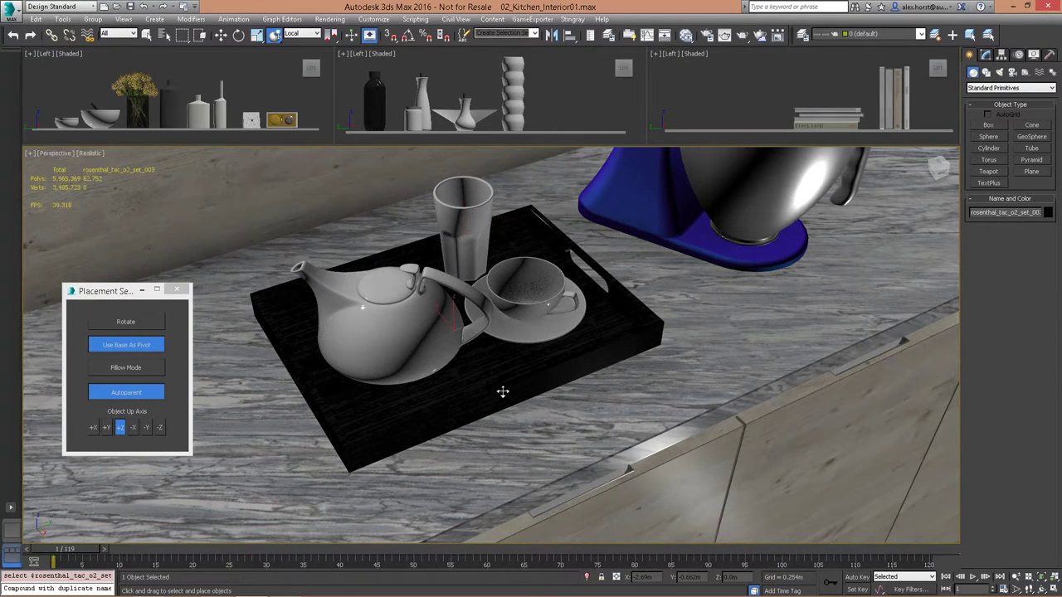
left_click(142, 393)
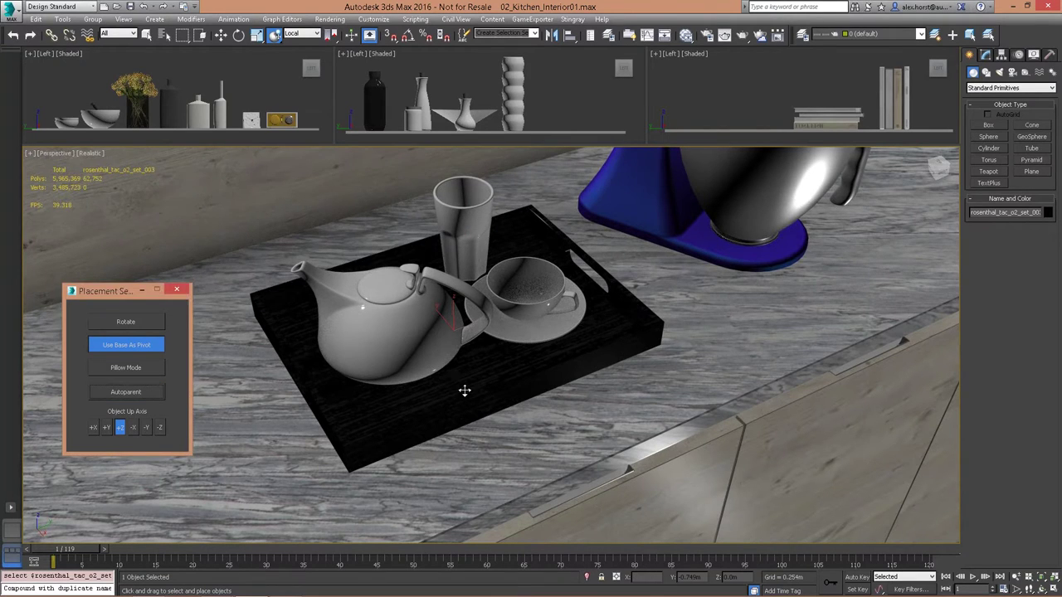
left_click_drag(465, 391, 395, 373)
scroll(398, 370, "down", 1)
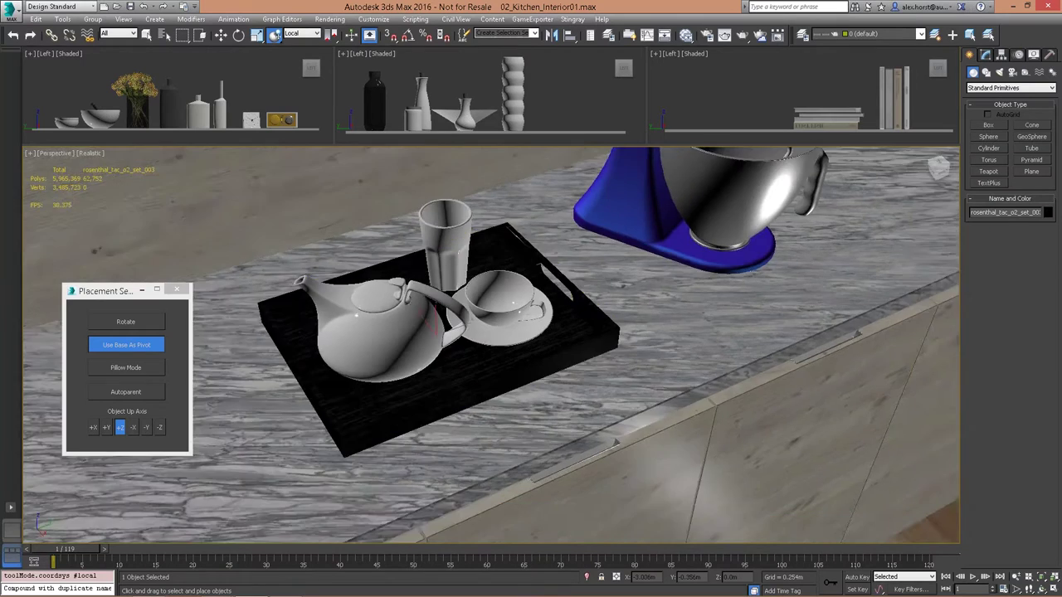
scroll(398, 370, "down", 4)
middle_click_drag(398, 370, 363, 333, "alt")
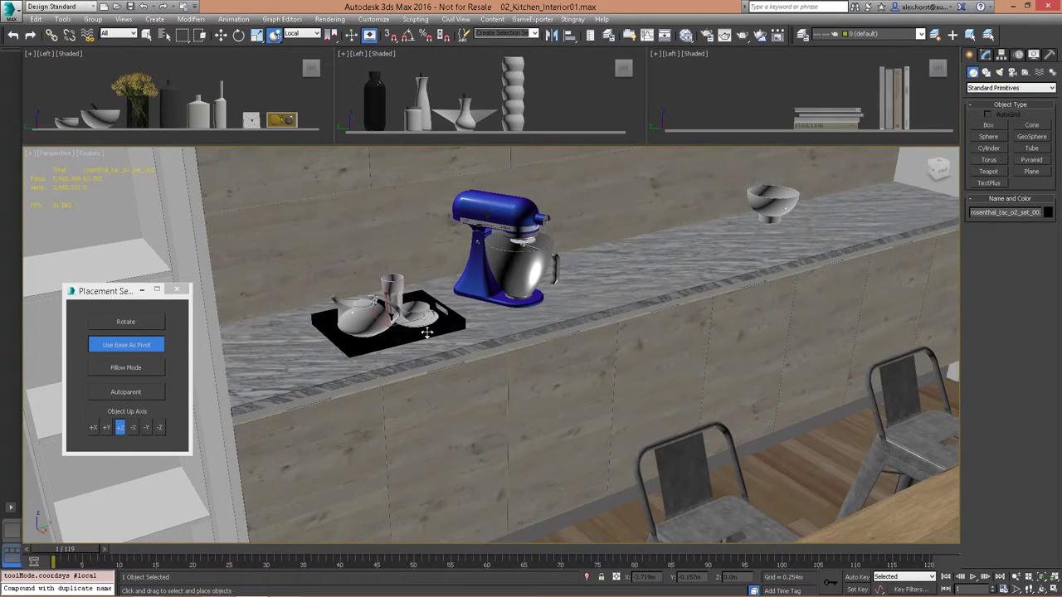
Place the twisted vase, the slim bottle vase and the small ceramic pot on the counter between the mixer and the bowl
left_click_drag(516, 121, 629, 246)
scroll(628, 247, "down", 1)
scroll(628, 246, "down", 1)
middle_click_drag(628, 246, 498, 260)
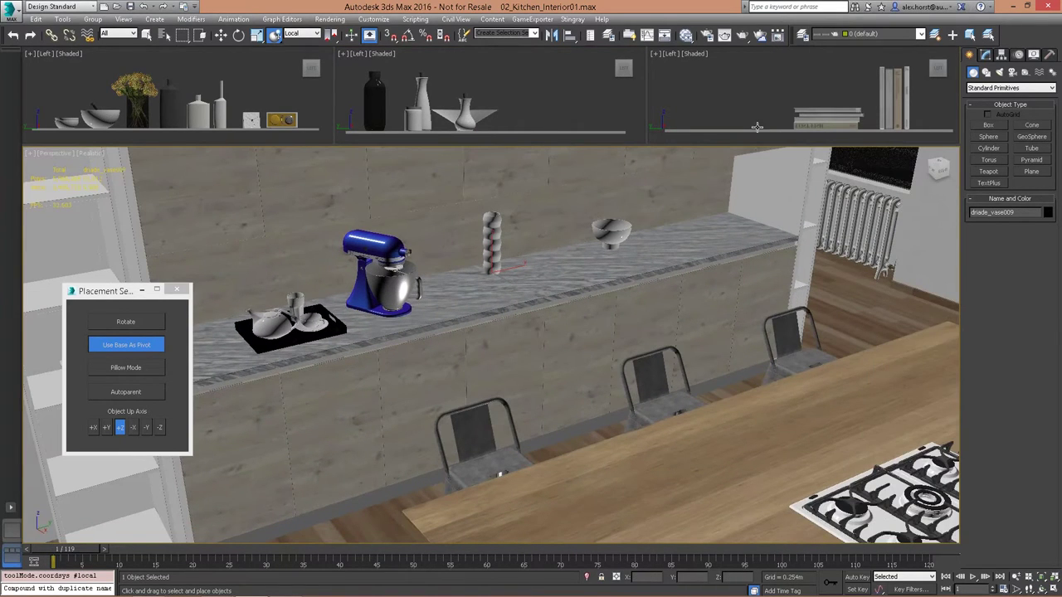
left_click_drag(422, 97, 545, 276)
left_click_drag(413, 124, 516, 288)
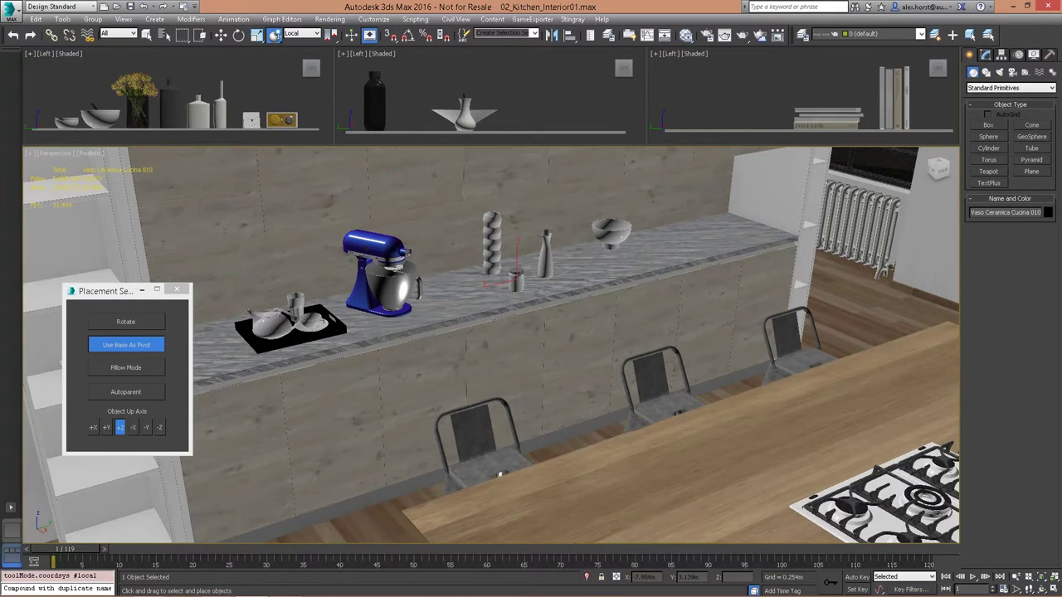
Close the placement settings, maximize the perspective viewport and restore the 02_MCG scene state
left_click(176, 289)
key("alt+w")
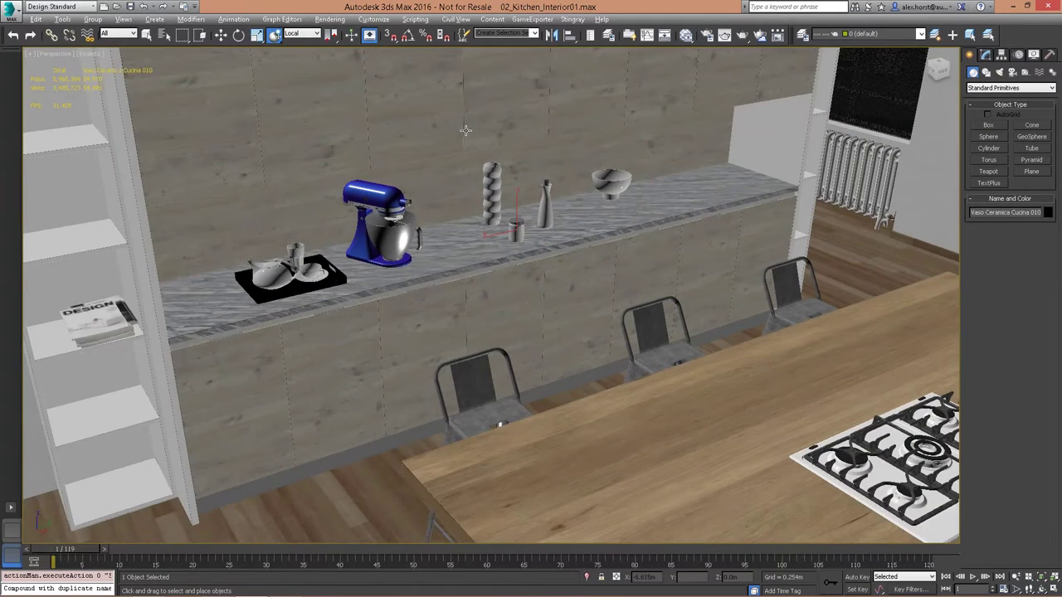
right_click(508, 136)
mouse_move(596, 108)
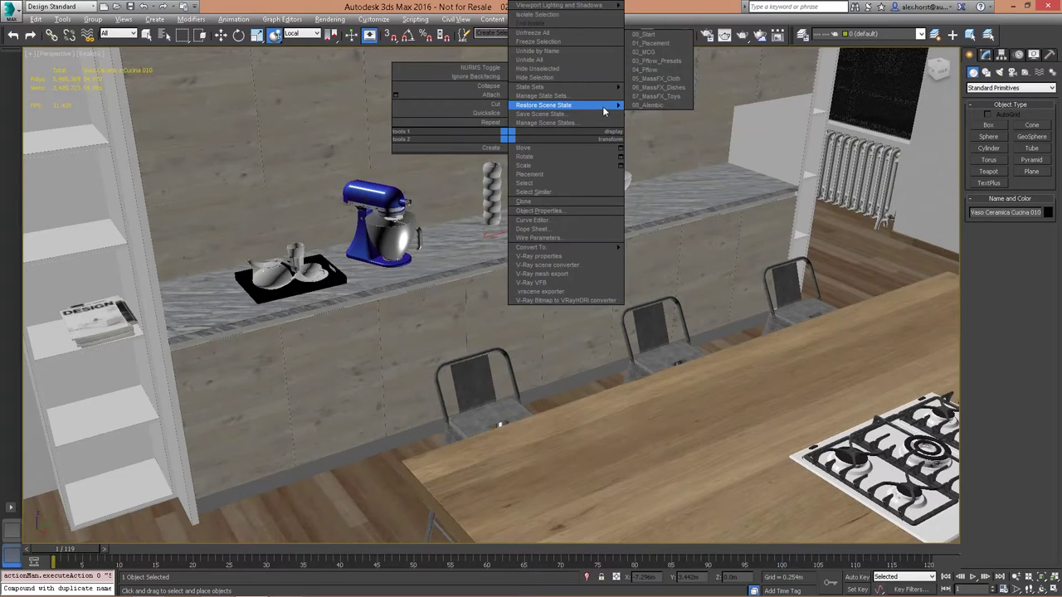
left_click(673, 54)
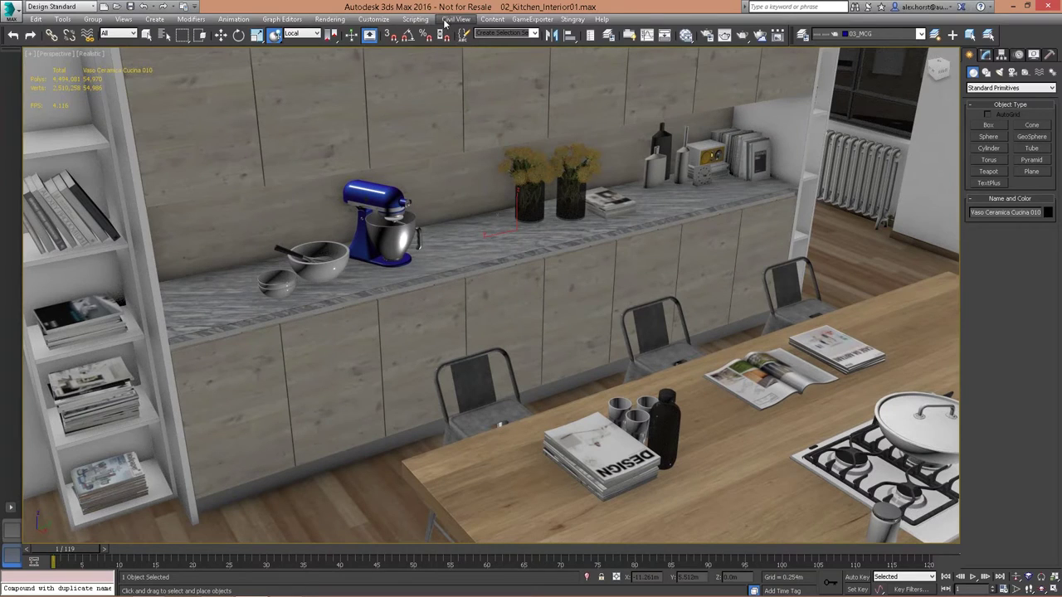
left_click(416, 19)
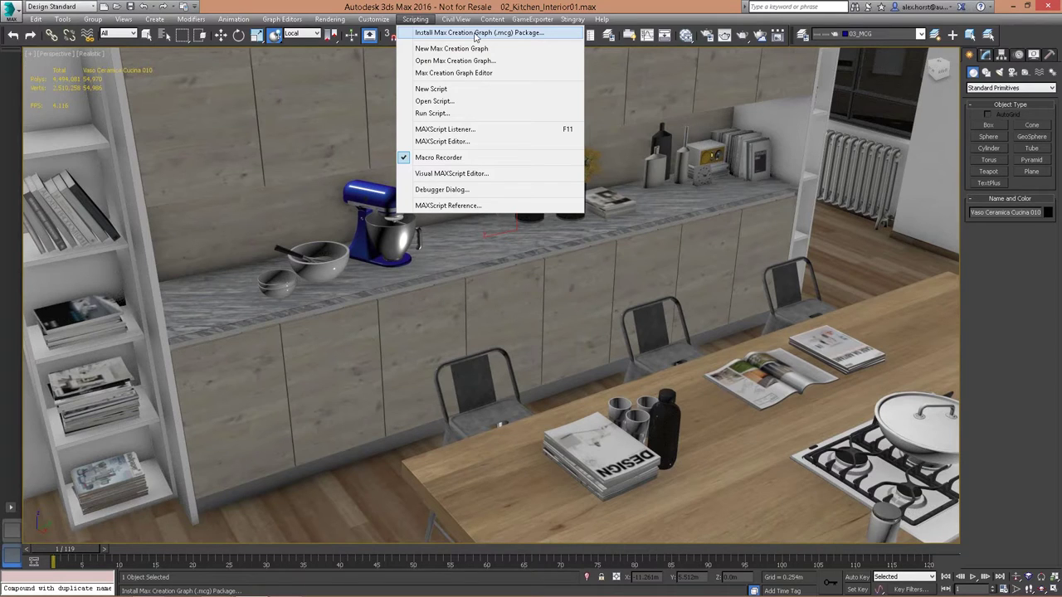
left_click(486, 4)
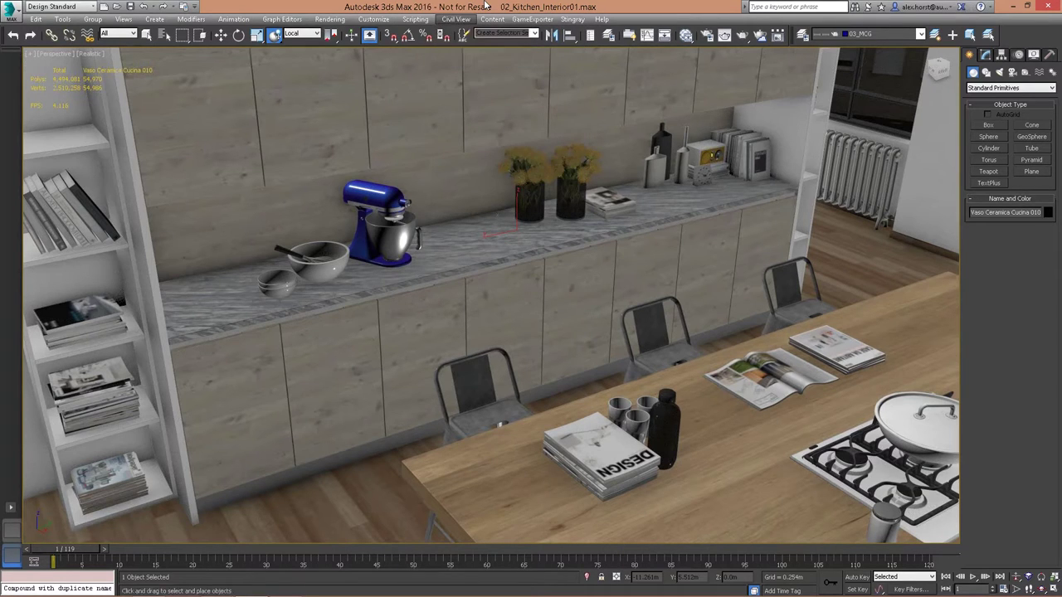
key("Up")
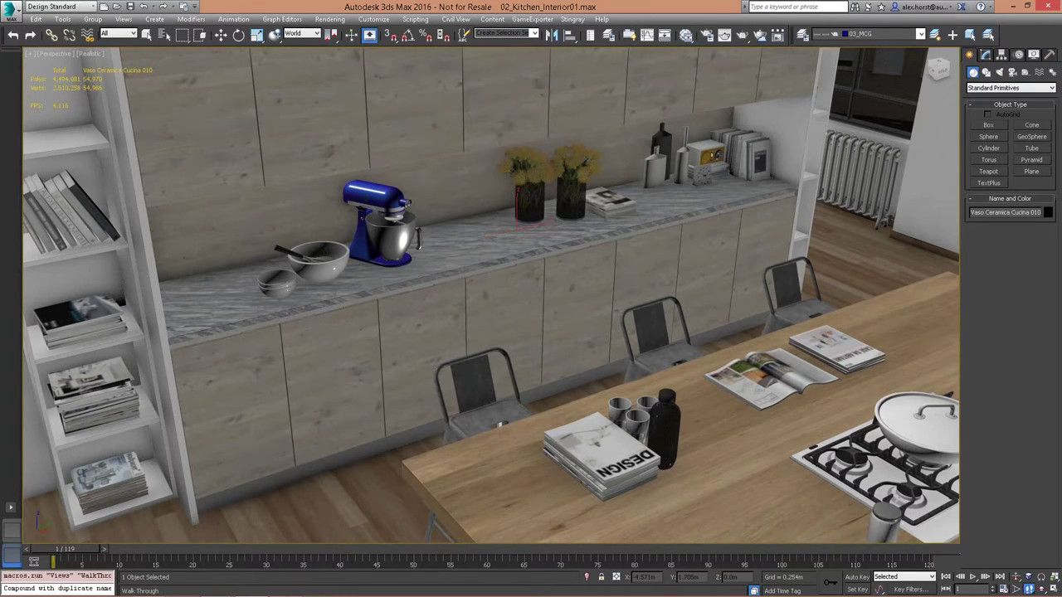
right_click(489, 190)
Open the Max Creation Graph editor and show the description of the AffectRegion operator under 3ds Max Utilities
left_click(420, 21)
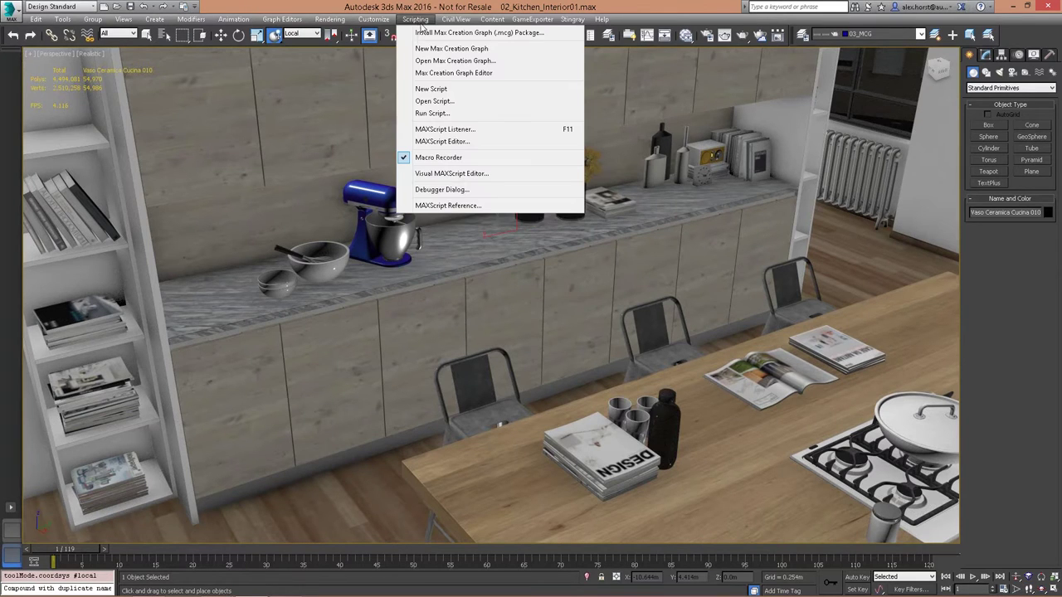
left_click(502, 74)
left_click_drag(516, 189, 413, 79)
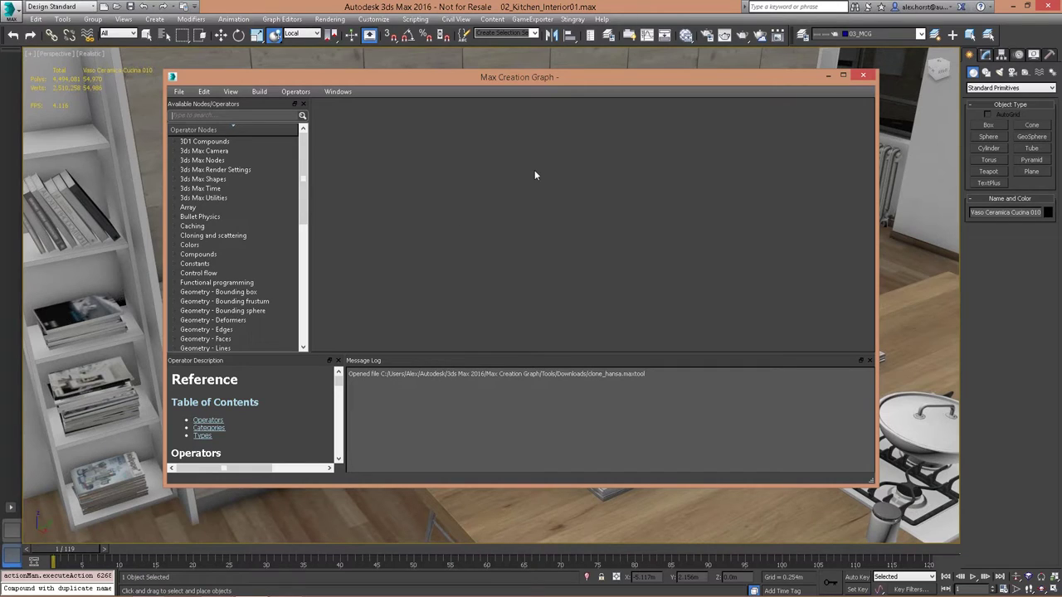
left_click(176, 199)
left_click(209, 208)
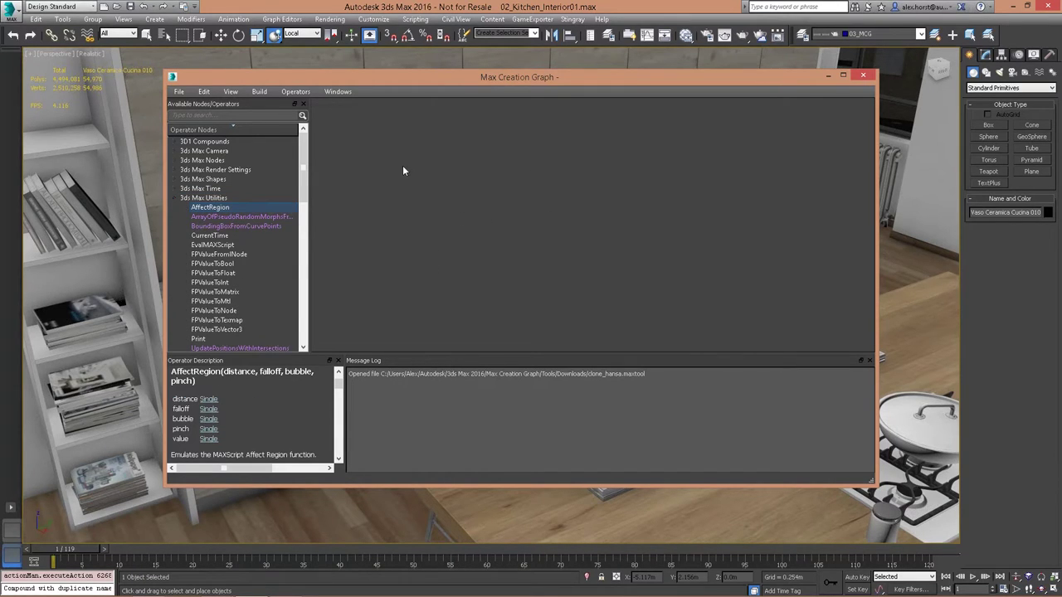
Create a new graph, add an AffectRegion node and shift it slightly toward the middle of the canvas
left_click(179, 92)
left_click(183, 104)
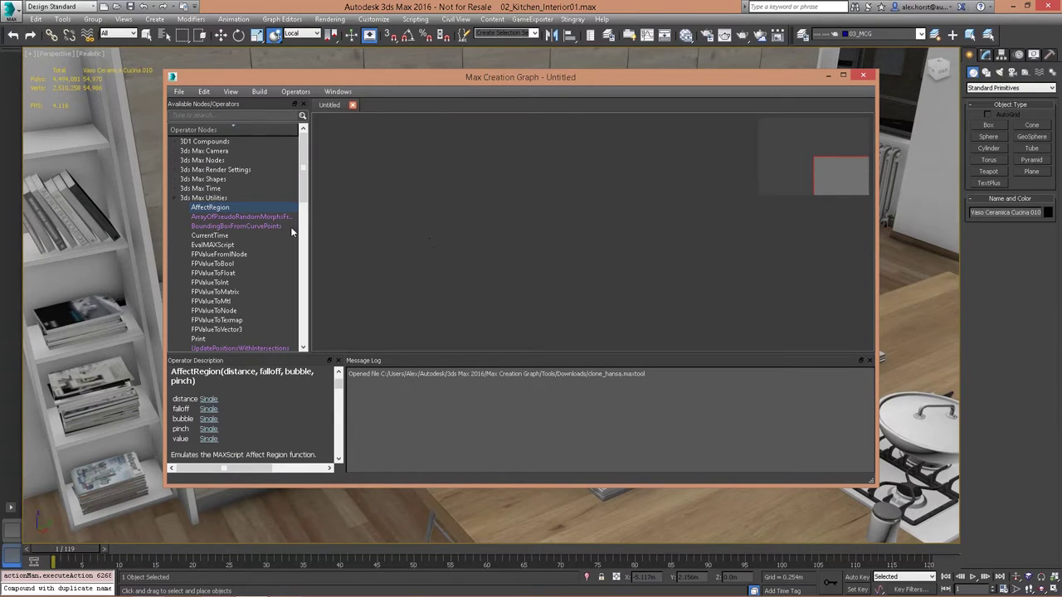
left_click_drag(217, 207, 485, 241)
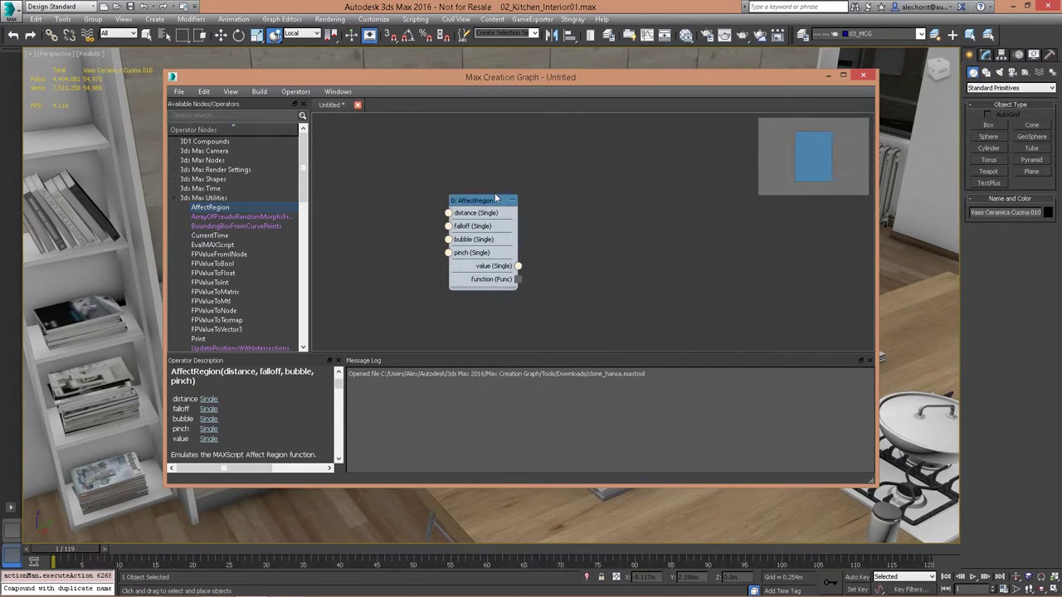
left_click_drag(495, 196, 517, 185)
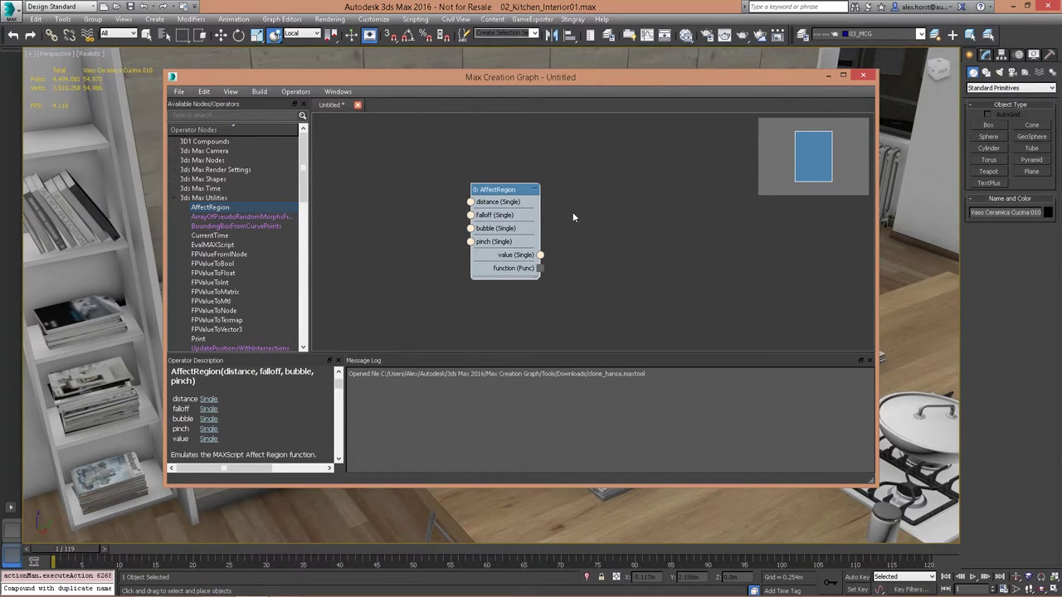
left_click_drag(622, 156, 385, 306)
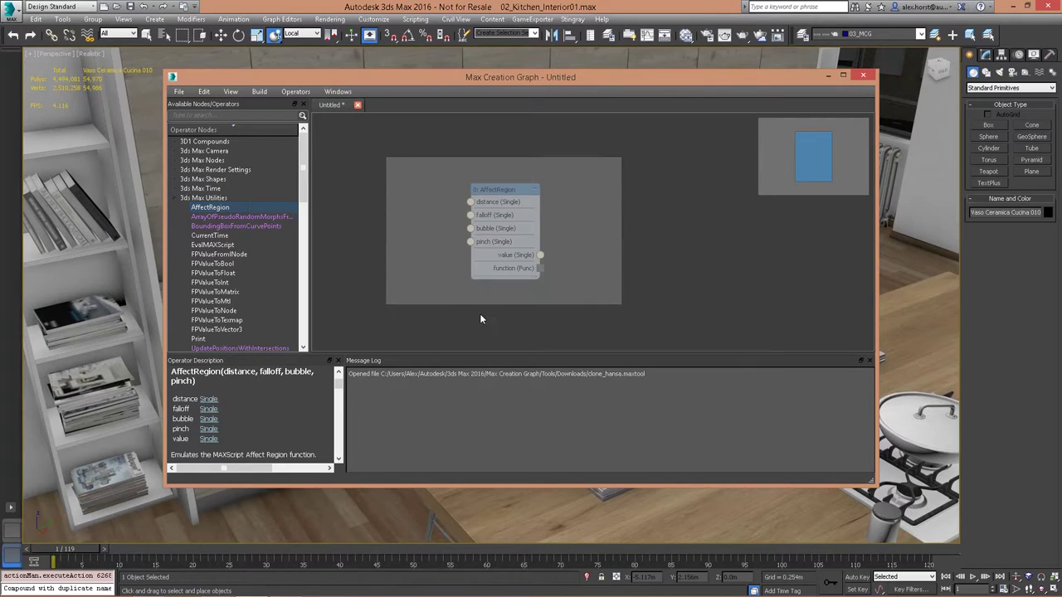
left_click(657, 320)
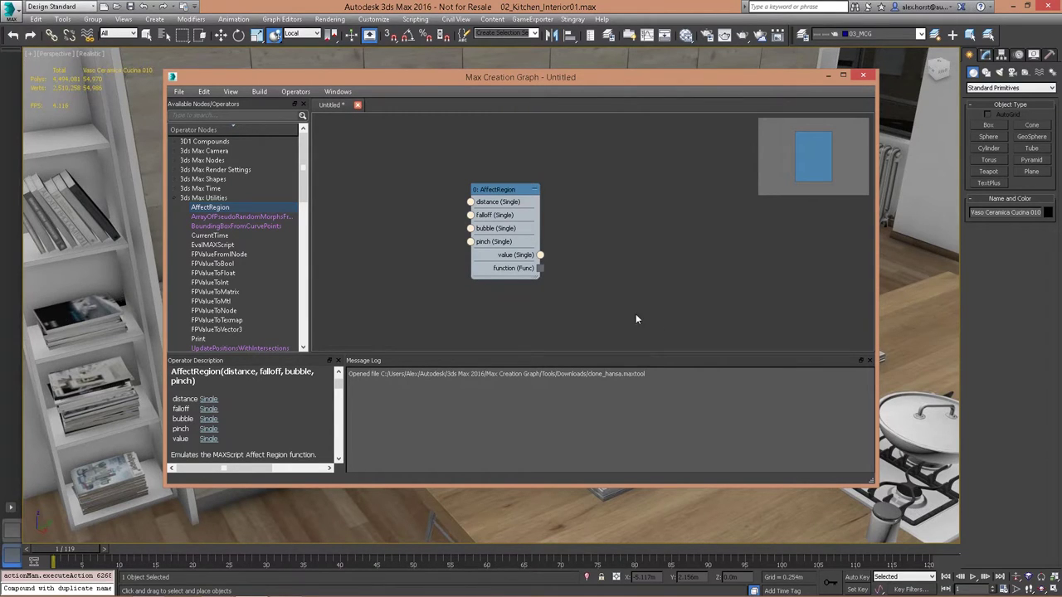
left_click_drag(415, 142, 564, 292)
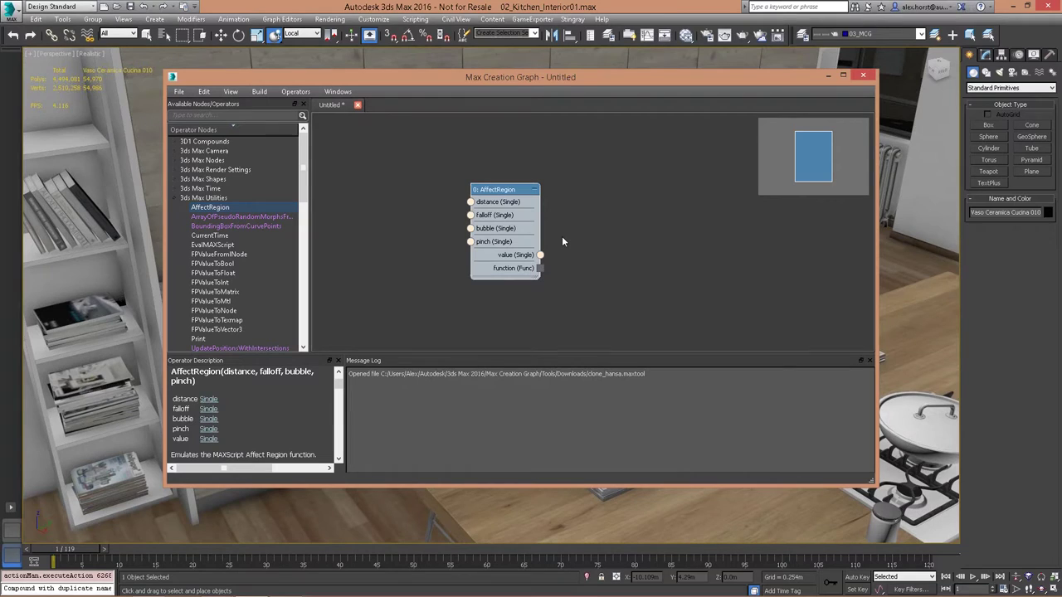
left_click_drag(395, 151, 582, 305)
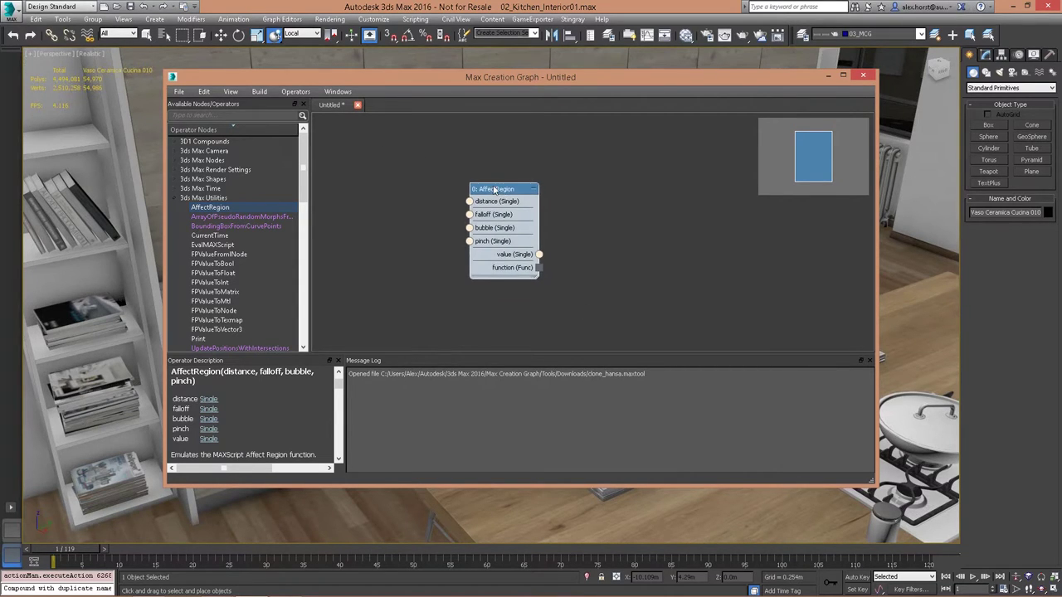
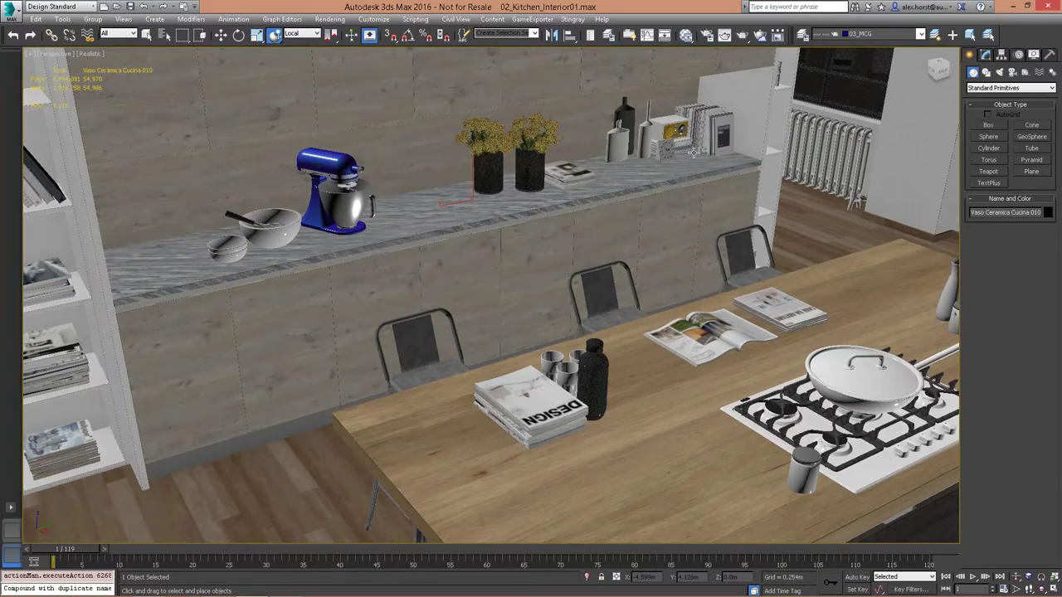
Move the kitchen knife on the marble wall about 1 cm along its rail, toward the rail's middle
key("Up")
left_click_drag(706, 213, 922, 137)
key("Left")
key("Up")
key("Down")
key("y")
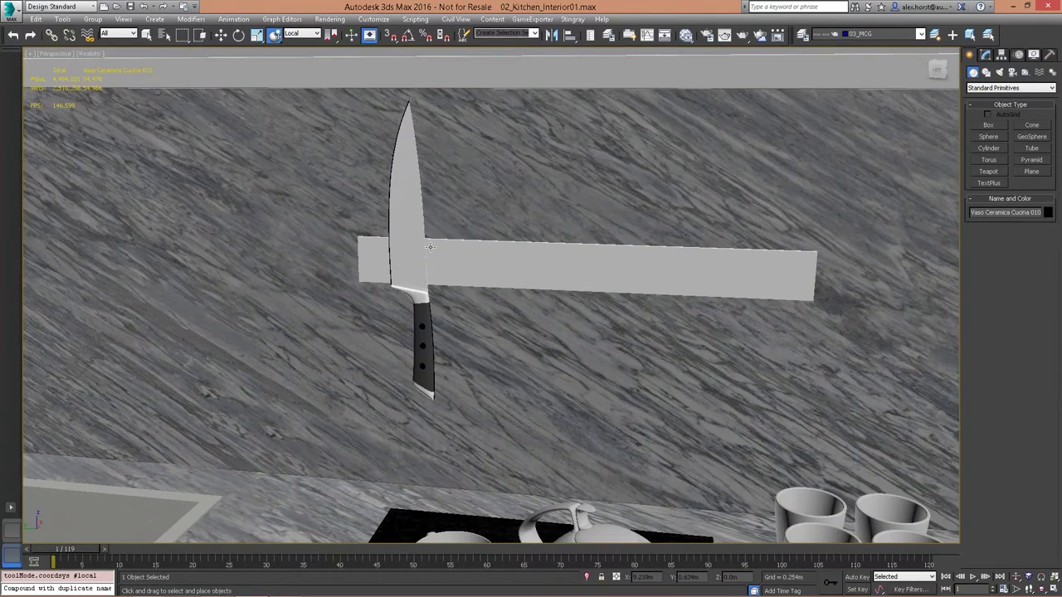
left_click(403, 247)
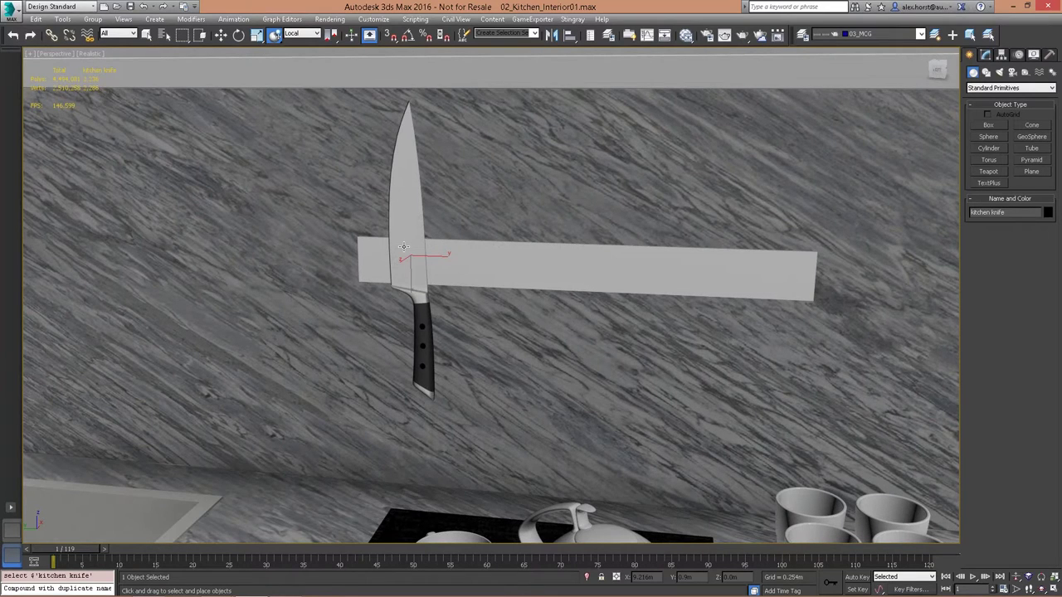
key("w")
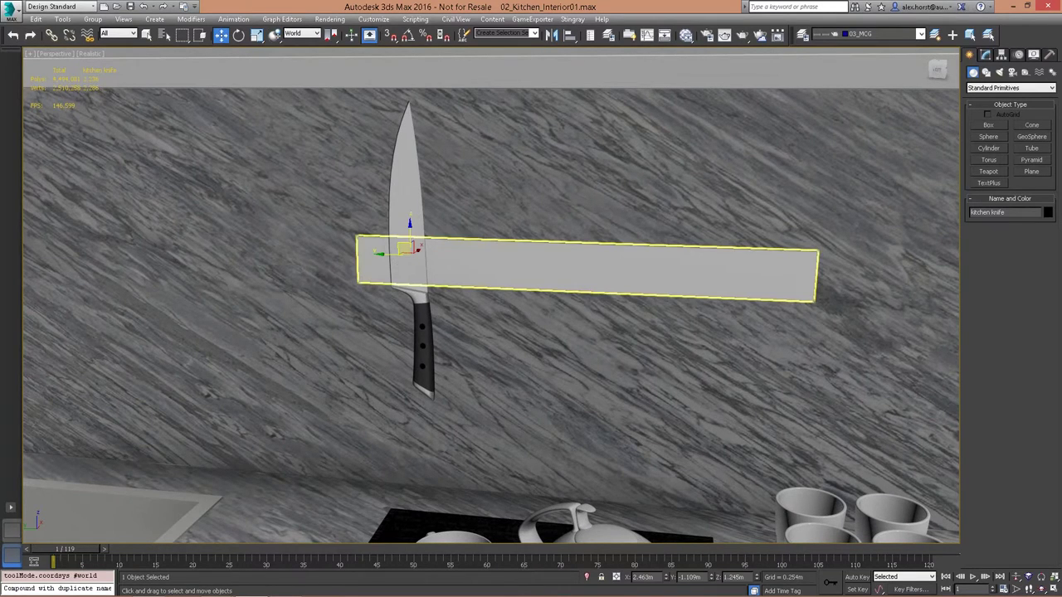
left_click_drag(383, 256, 473, 260)
key("ctrl+z")
left_click(406, 250)
key("ctrl+z")
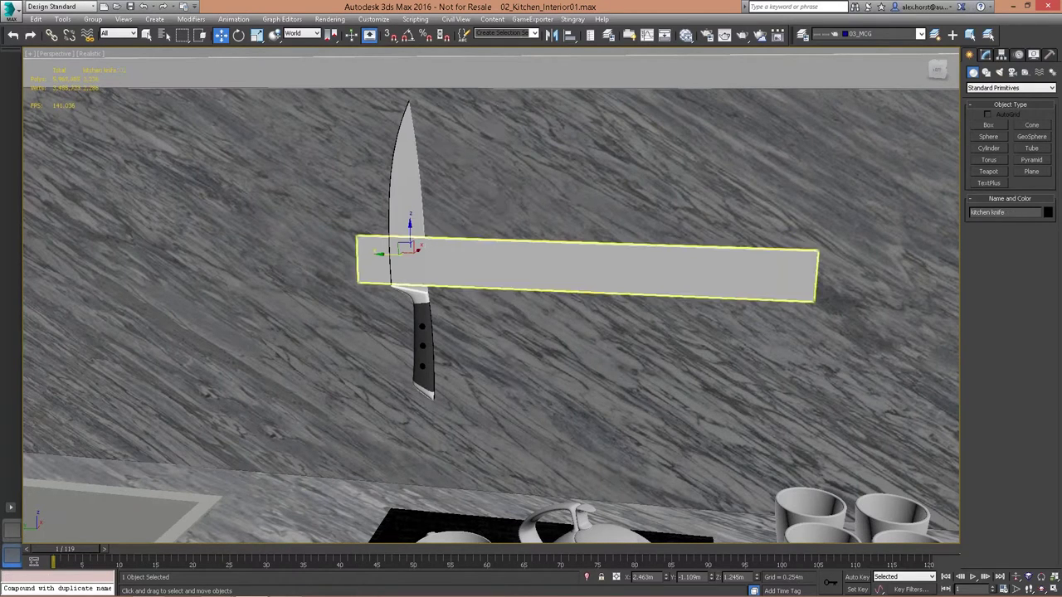
mouse_move(384, 254)
left_mouse_down()
mouse_move(499, 255)
mouse_move(394, 254)
left_mouse_up()
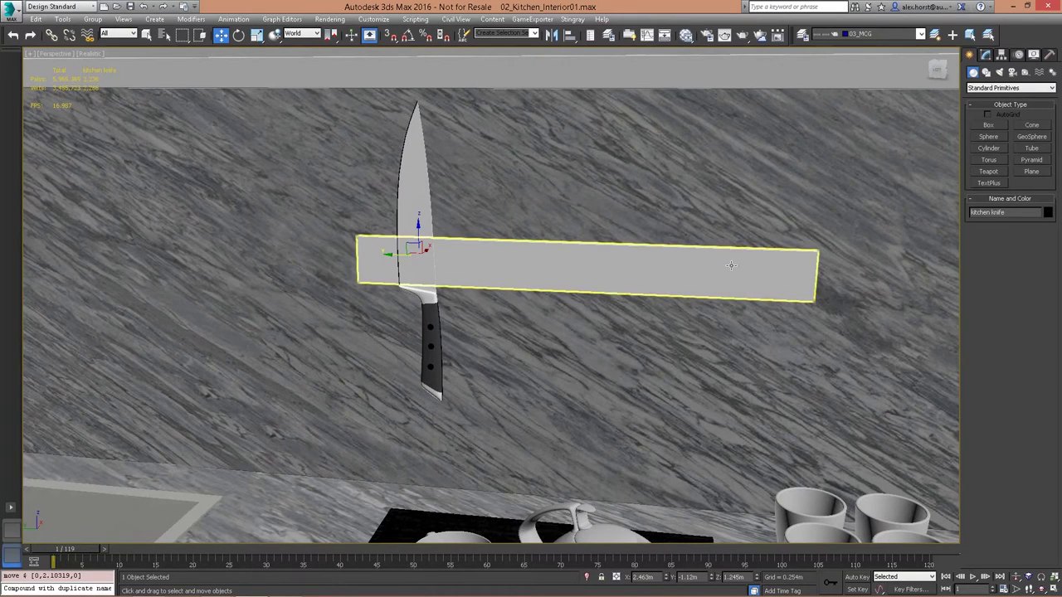
Add the clone_AH modifier to the kitchen knife and set its count to 4
left_click(986, 55)
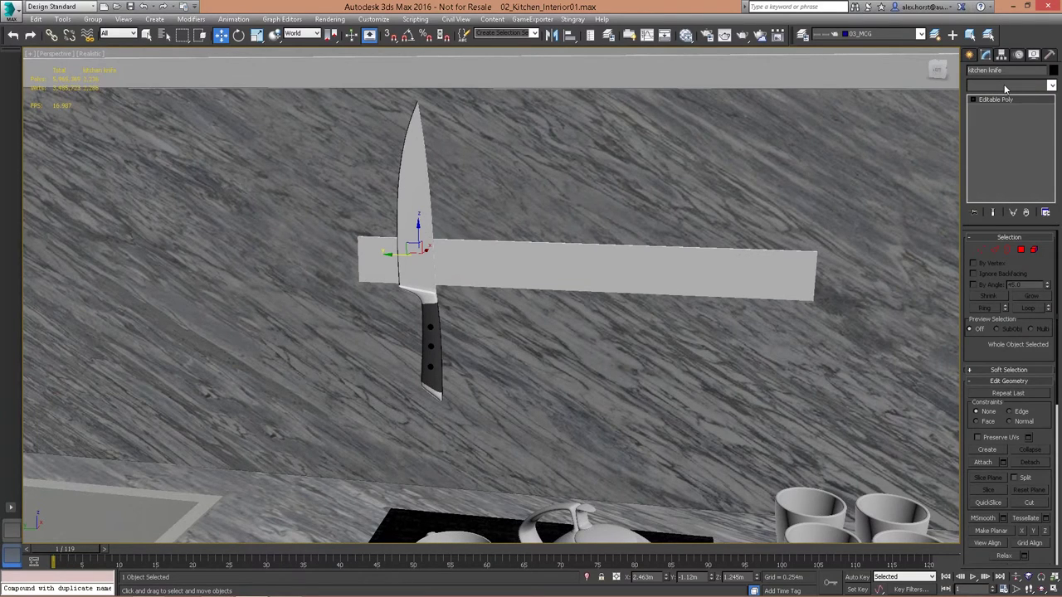
left_click(1005, 87)
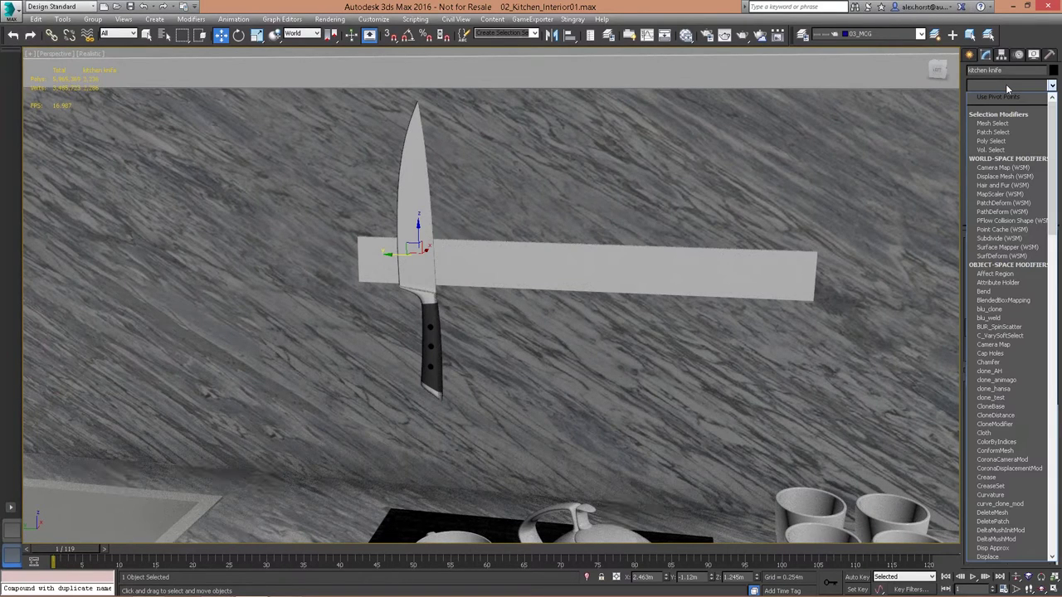
type("clone_AH")
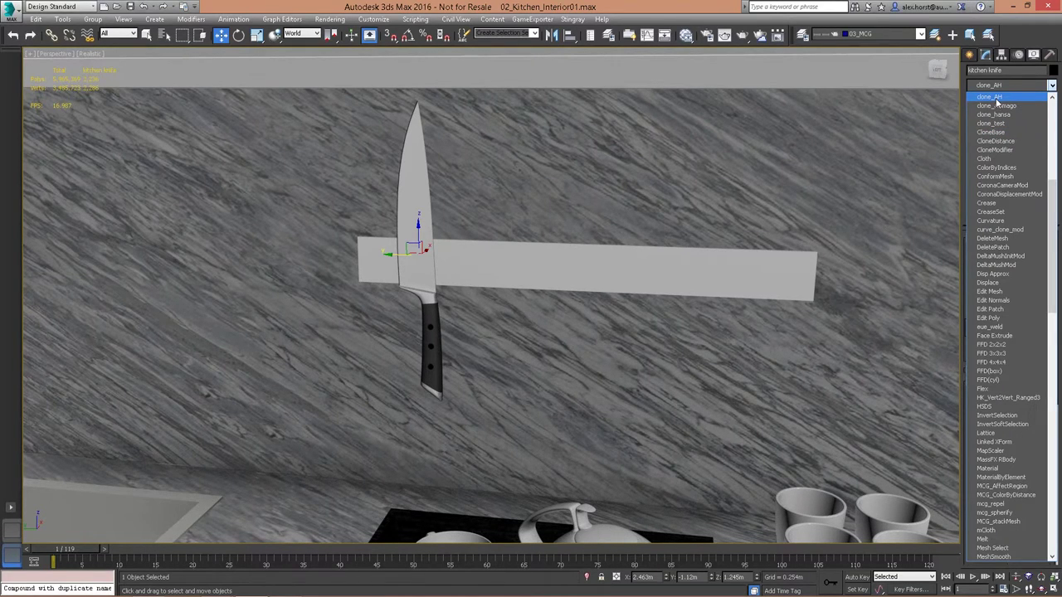
left_click(996, 99)
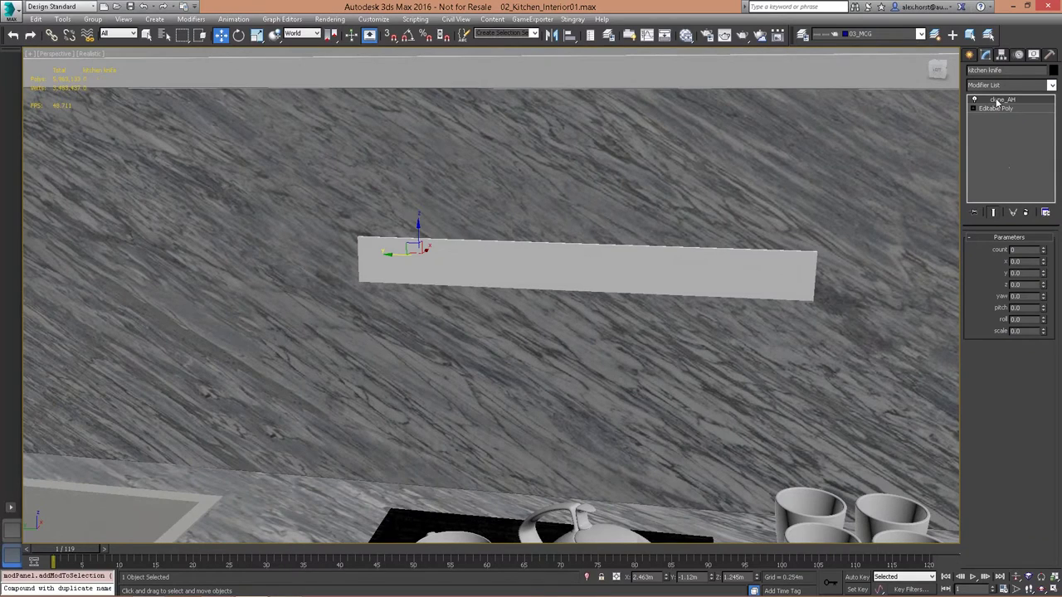
left_click(1044, 249)
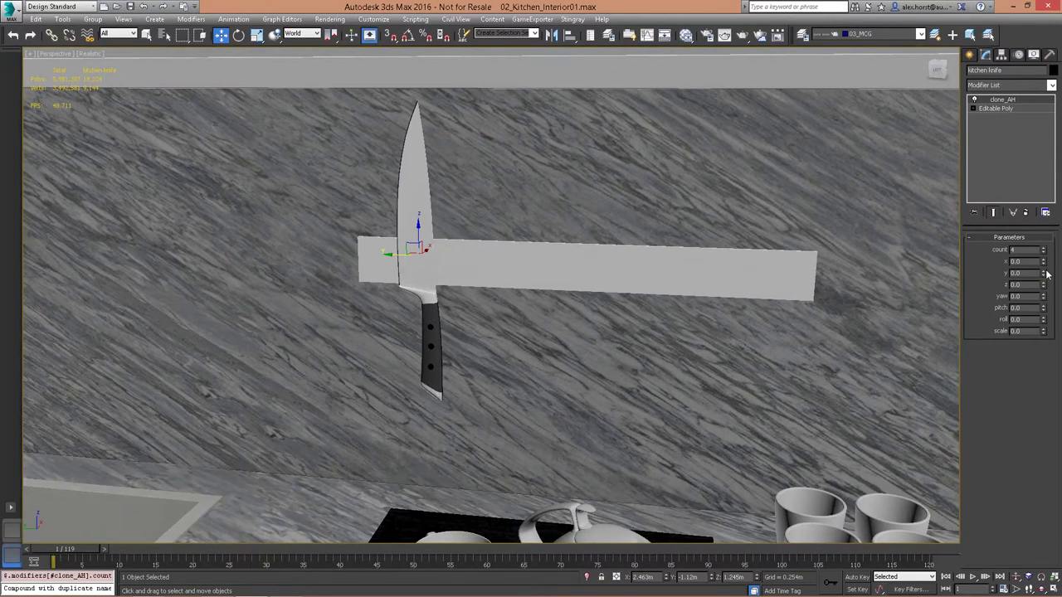
Set the knife clones' offset to 42.2 in y and 8.5 in x
left_click_drag(1044, 274, 1036, 141)
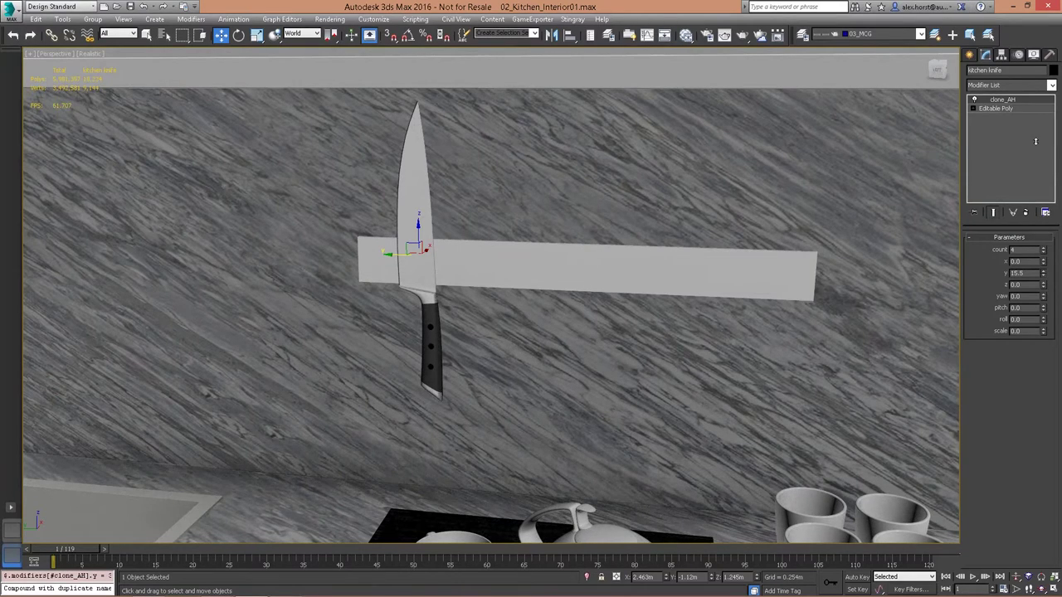
middle_click_drag(921, 124, 941, 184, "alt")
left_click_drag(1044, 262, 1038, 209)
middle_click_drag(661, 264, 665, 263)
key("F3")
key("F3")
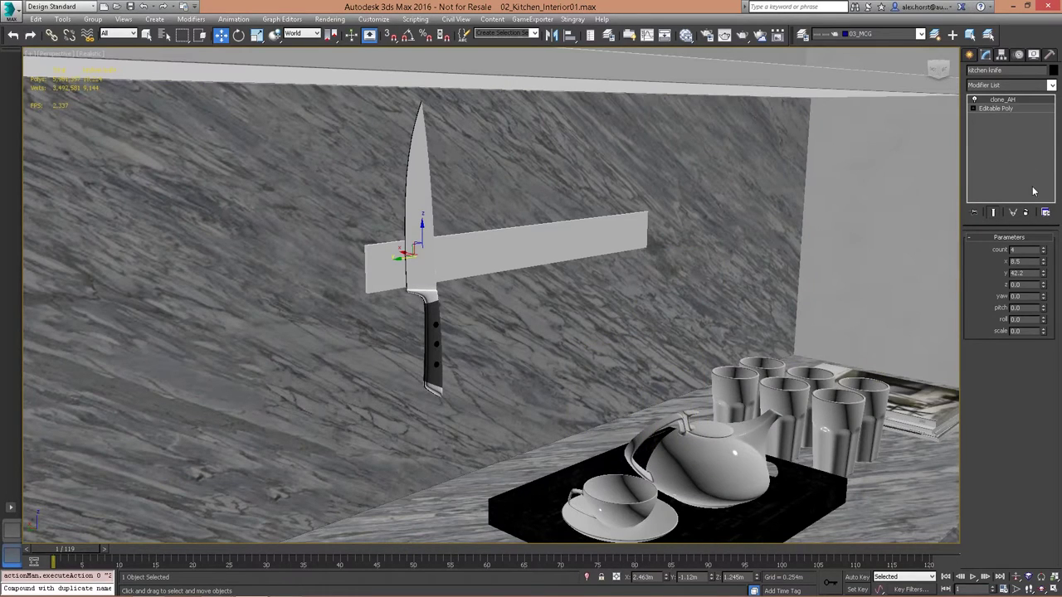
Add the clone_hansa modifier to the kitchen knife with Anzahl 4 and a y offset of 4.0
left_click(1016, 86)
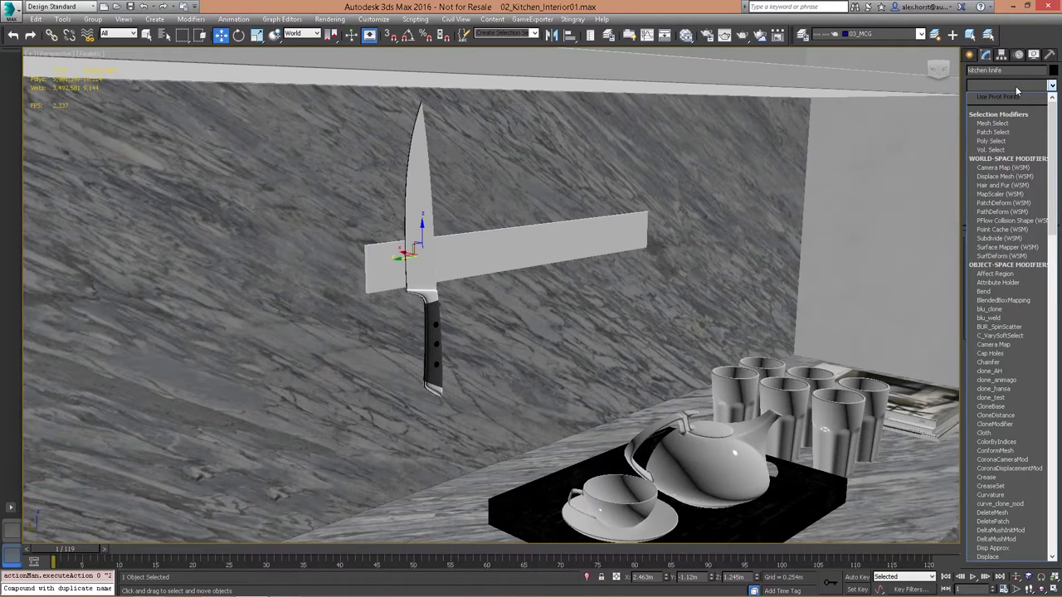
type("clone_AH")
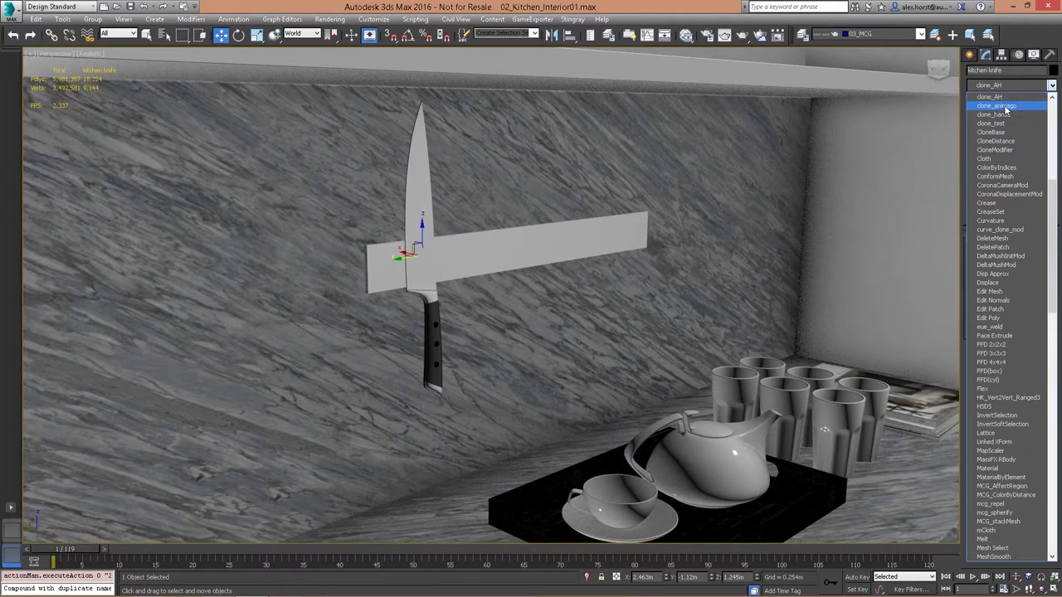
left_click(1001, 116)
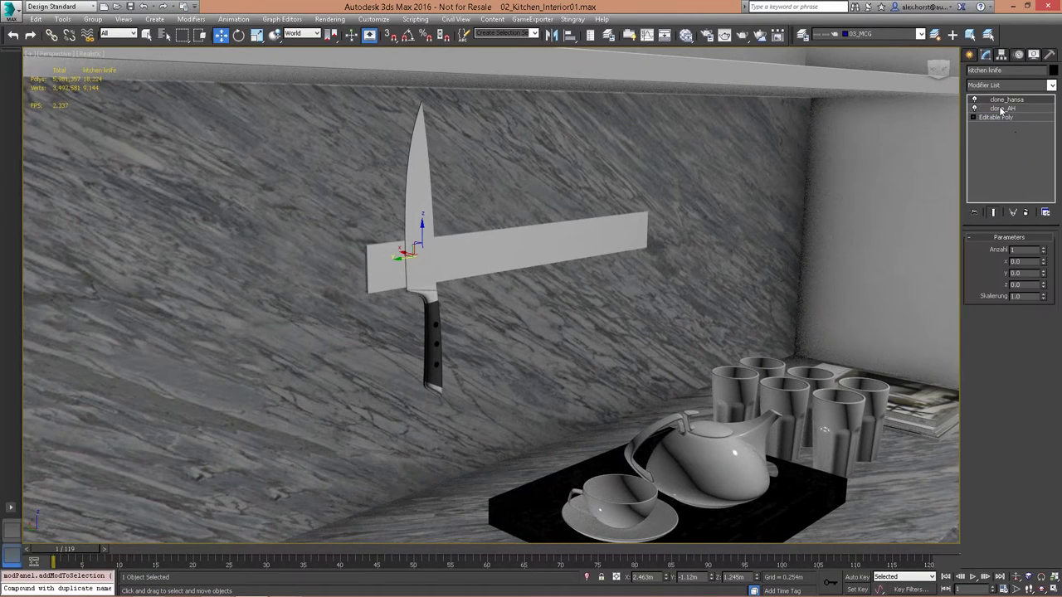
left_click(1043, 248)
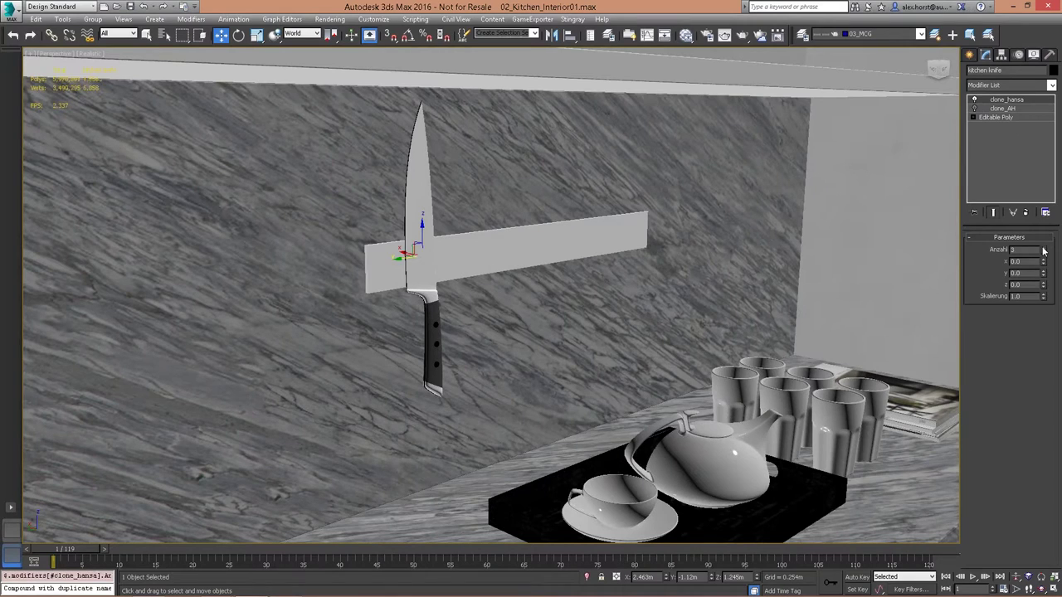
left_click(1043, 248)
mouse_move(1044, 260)
left_mouse_down()
mouse_move(1043, 239)
mouse_move(1044, 302)
mouse_move(1045, 280)
mouse_move(1045, 293)
left_mouse_up()
left_click(1043, 248)
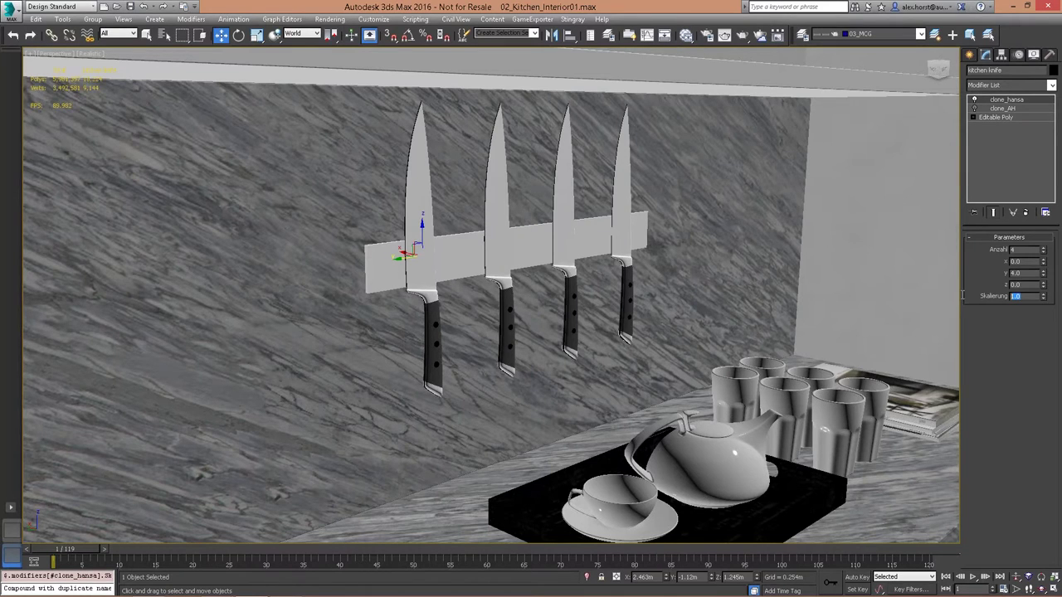
Set the knife clones' Skalierung to 0.7 and widen their y offset to 7.3
type("0.7")
key("Return")
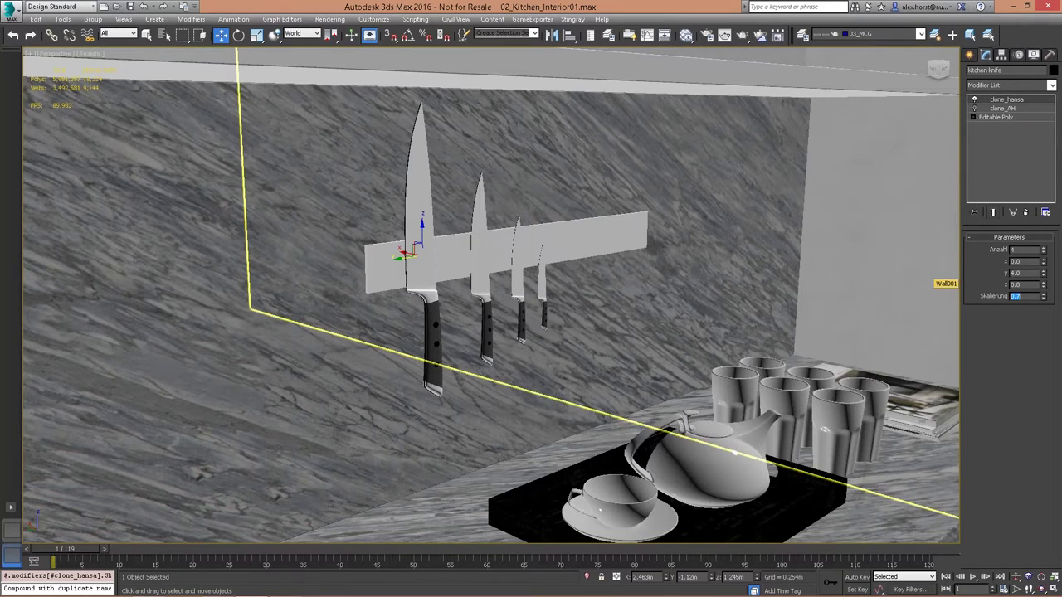
left_click_drag(1045, 273, 1044, 253)
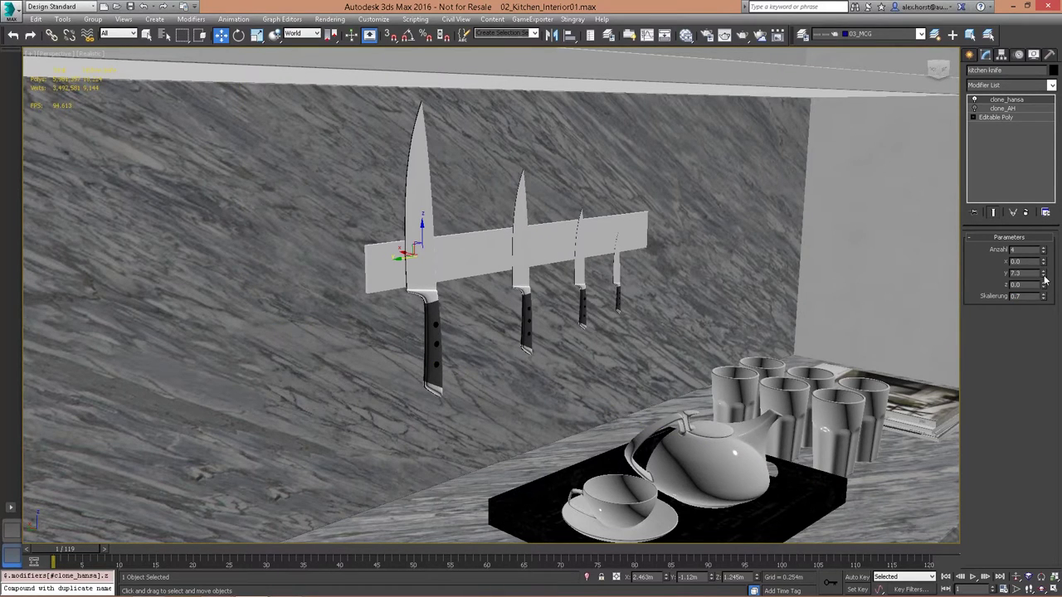
left_click_drag(1044, 258, 1044, 279)
Select the blade tip vertices in the knife's Editable Poly base while showing the end result of the modifier stack
middle_click_drag(744, 251, 624, 238, "alt")
left_click(1000, 117)
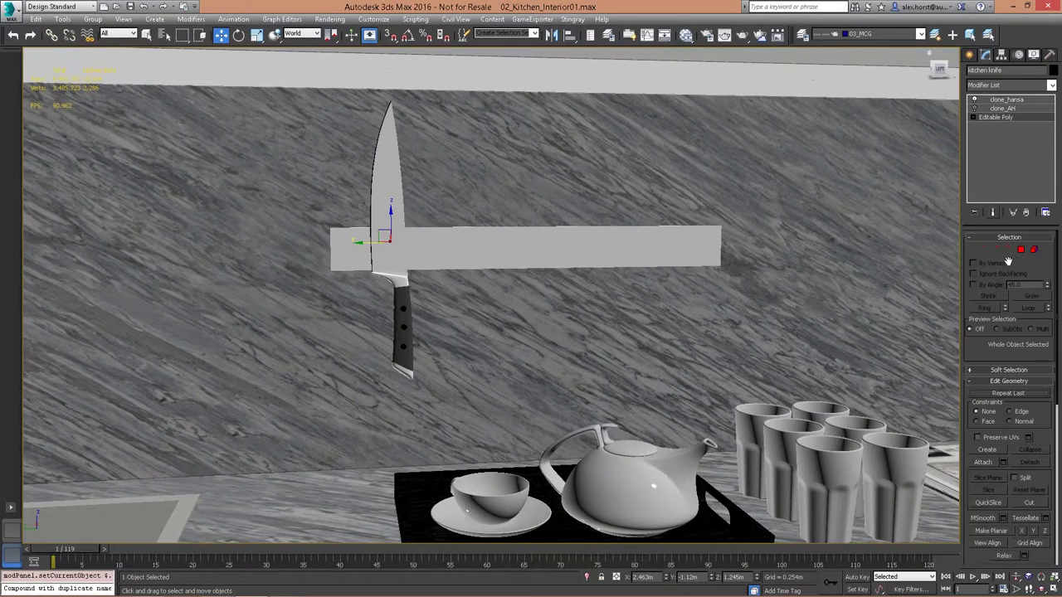
left_click(981, 250)
left_click(992, 212)
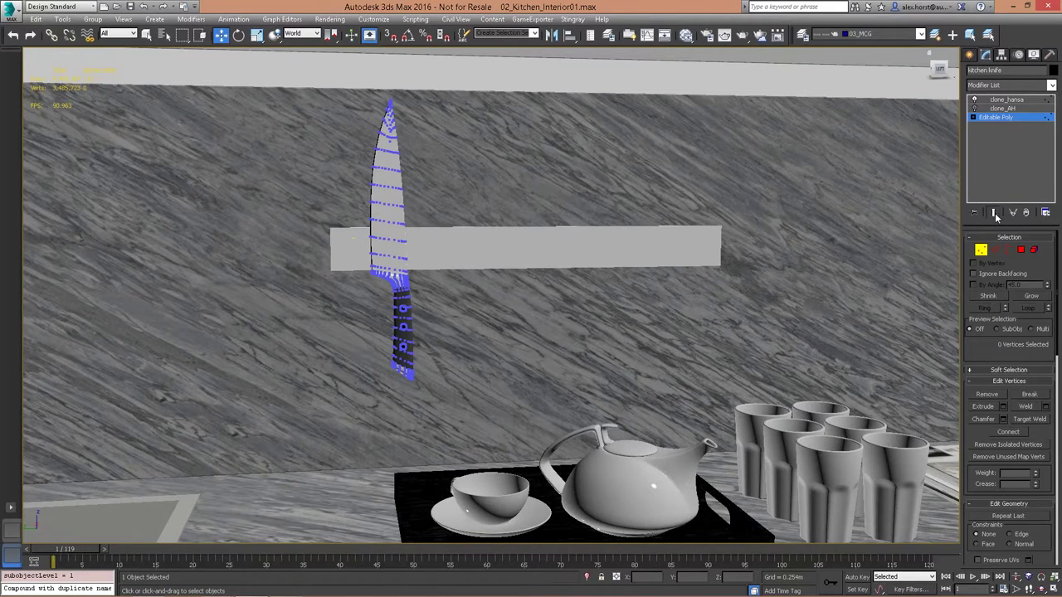
left_click_drag(380, 102, 373, 107)
Enable soft selection for the blade tip vertices and set its falloff to 0.125 m
left_click(1009, 369)
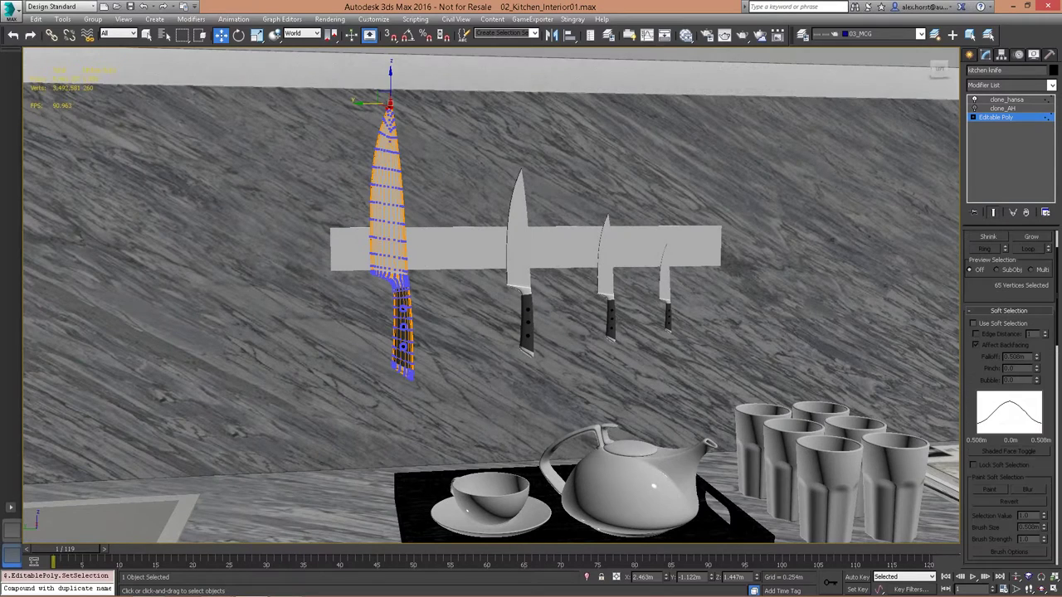
left_click(973, 323)
middle_click_drag(405, 71, 416, 146)
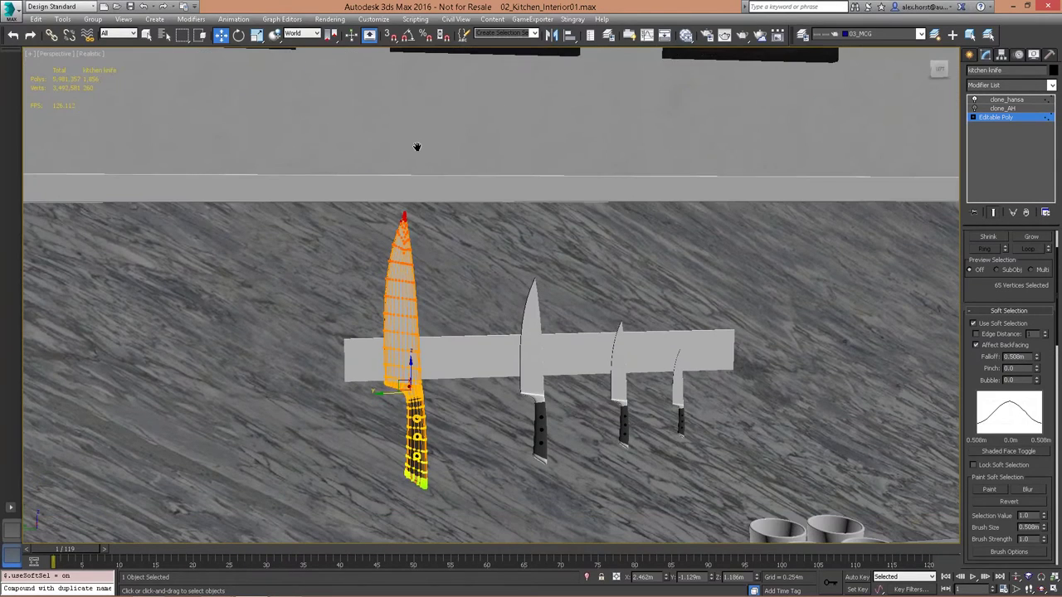
left_click_drag(1038, 363, 1037, 382)
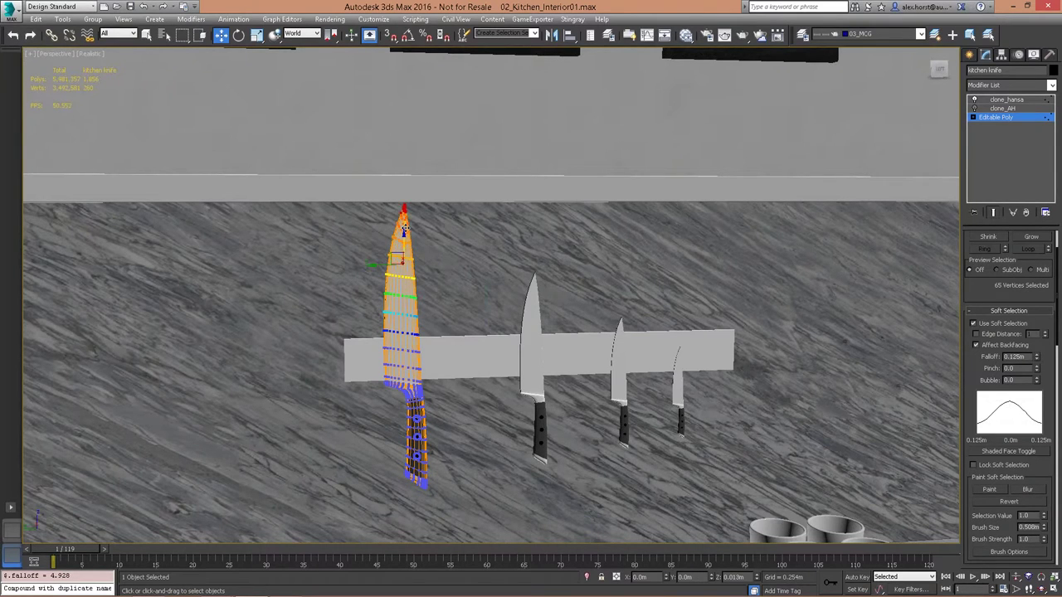
Try moving the softly selected blade tip vertices vertically, and undo the move
mouse_move(415, 244)
left_mouse_down()
mouse_move(421, 304)
mouse_move(424, 249)
left_mouse_up()
key("ctrl+z")
key("ctrl+y")
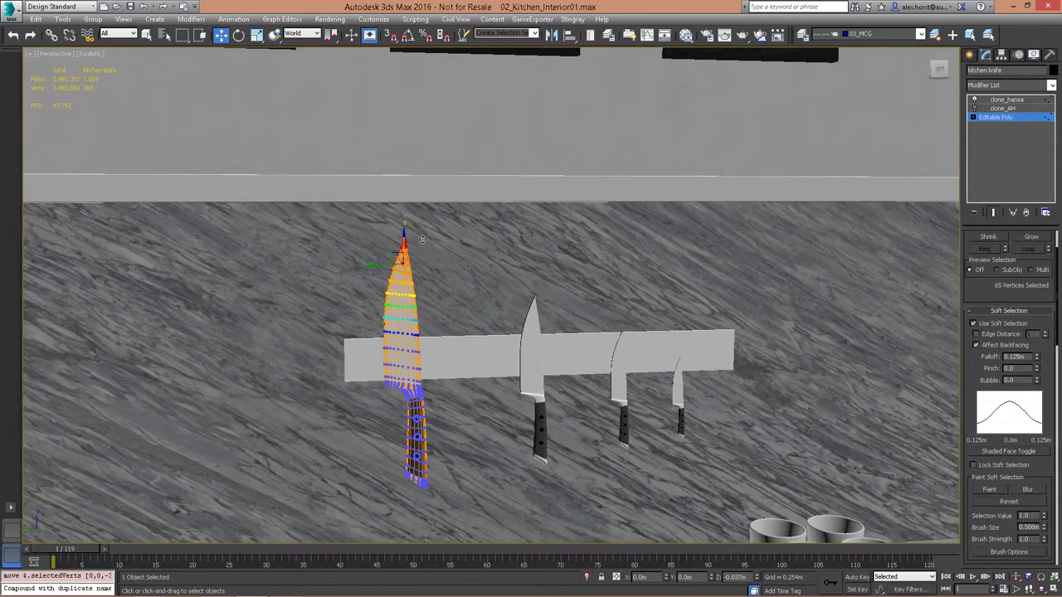
key("ctrl+z")
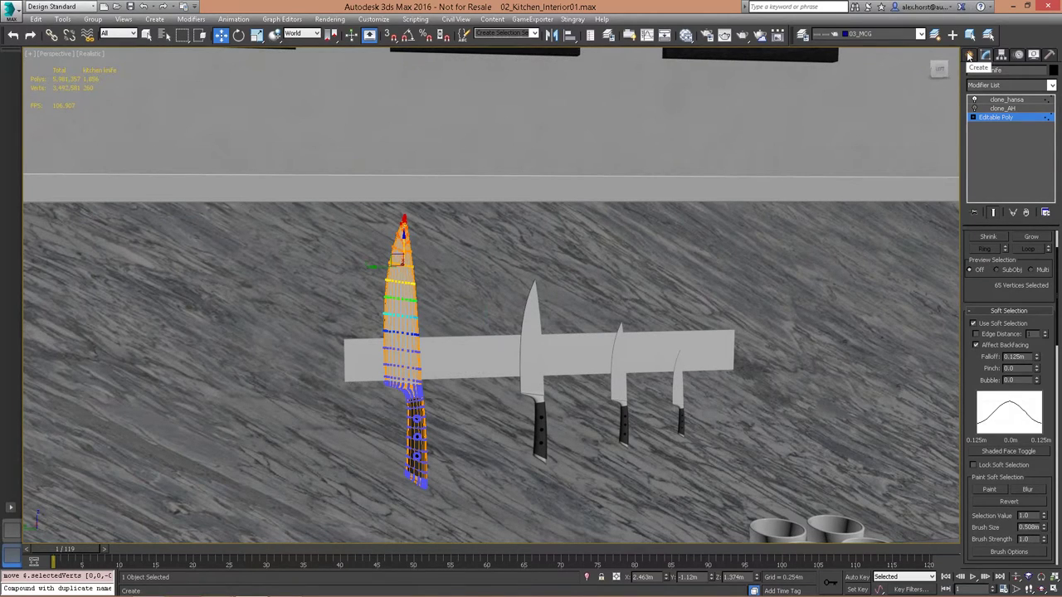
Leave the knife, select the pulled-up yellow blind on the large window and examine its Blinds parameters
left_click(968, 55)
middle_click_drag(275, 372, 360, 370)
key("Up")
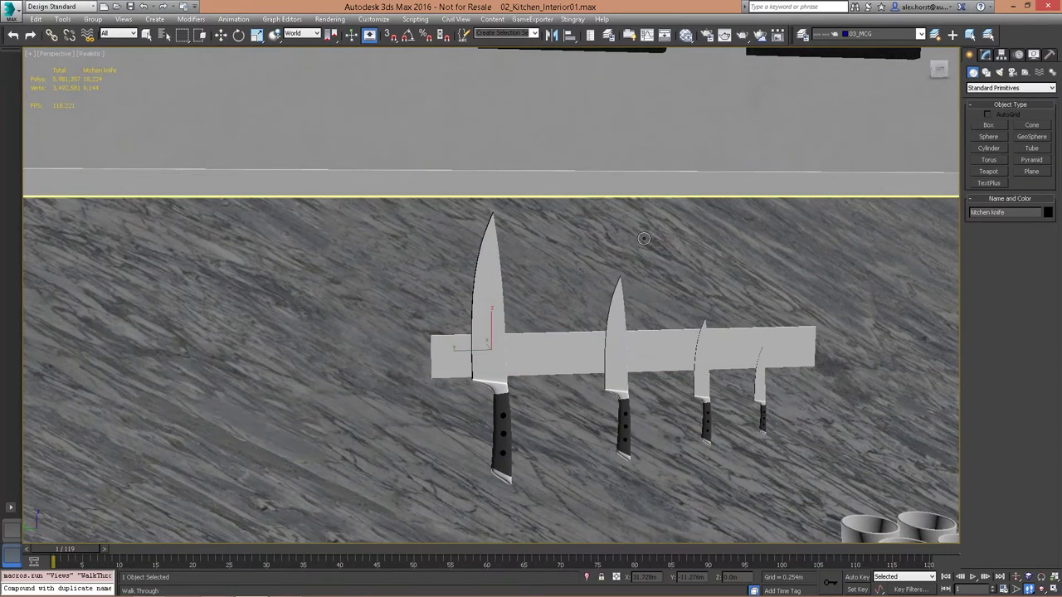
left_click_drag(644, 239, 414, 231)
right_click(414, 231)
left_click(433, 83)
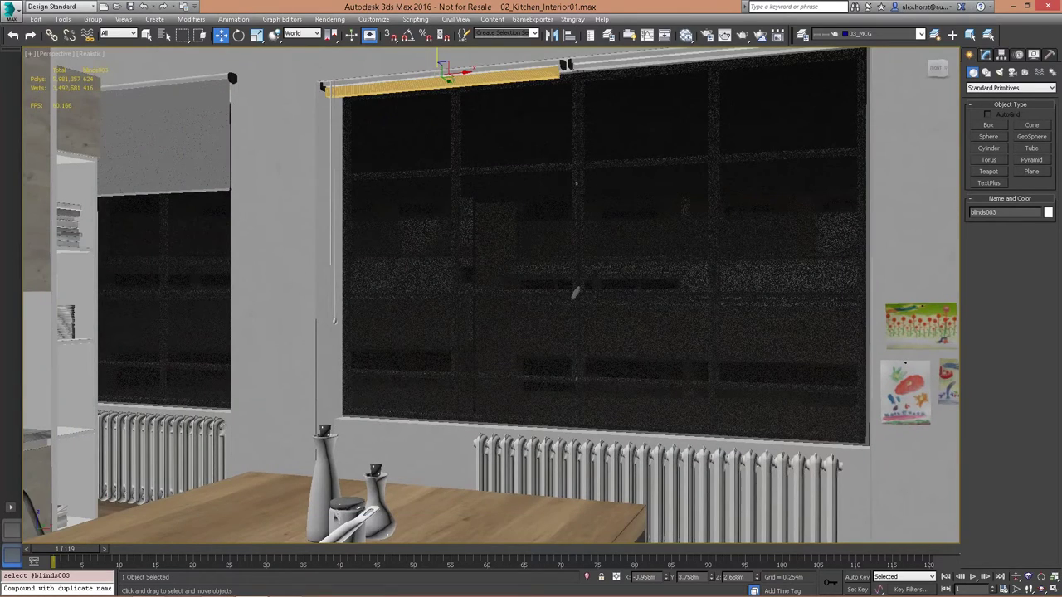
key("z")
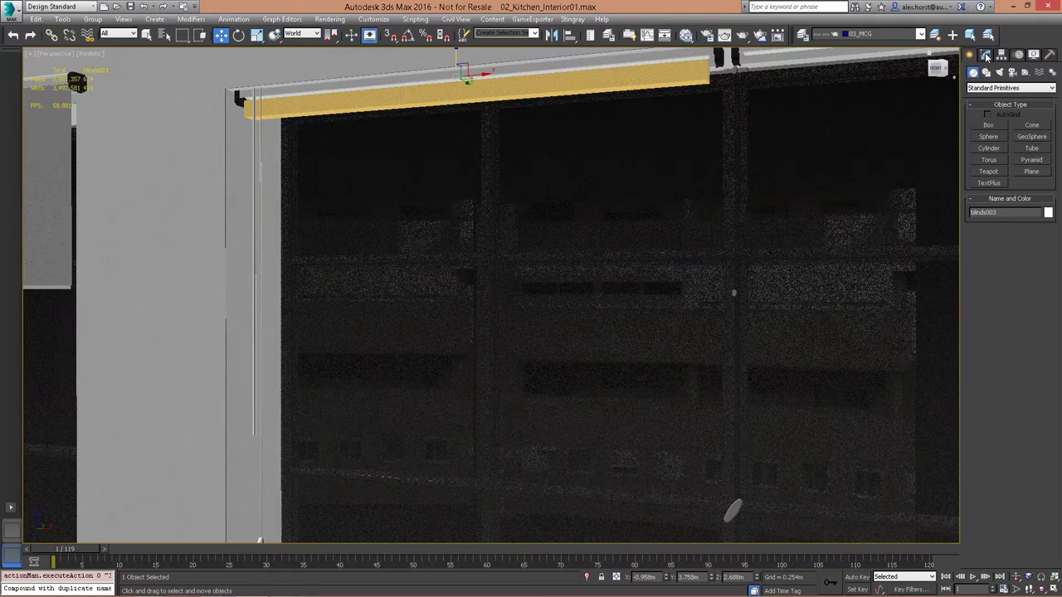
left_click(986, 55)
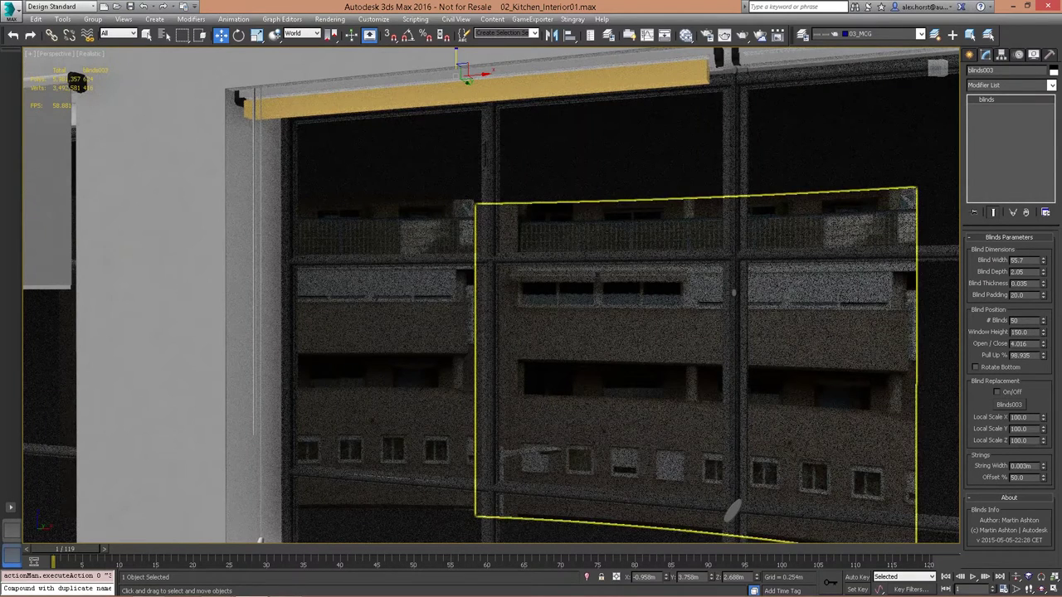
mouse_move(617, 412)
middle_mouse_down()
mouse_move(619, 373)
mouse_move(616, 414)
middle_mouse_up()
scroll(615, 414, "down", 3)
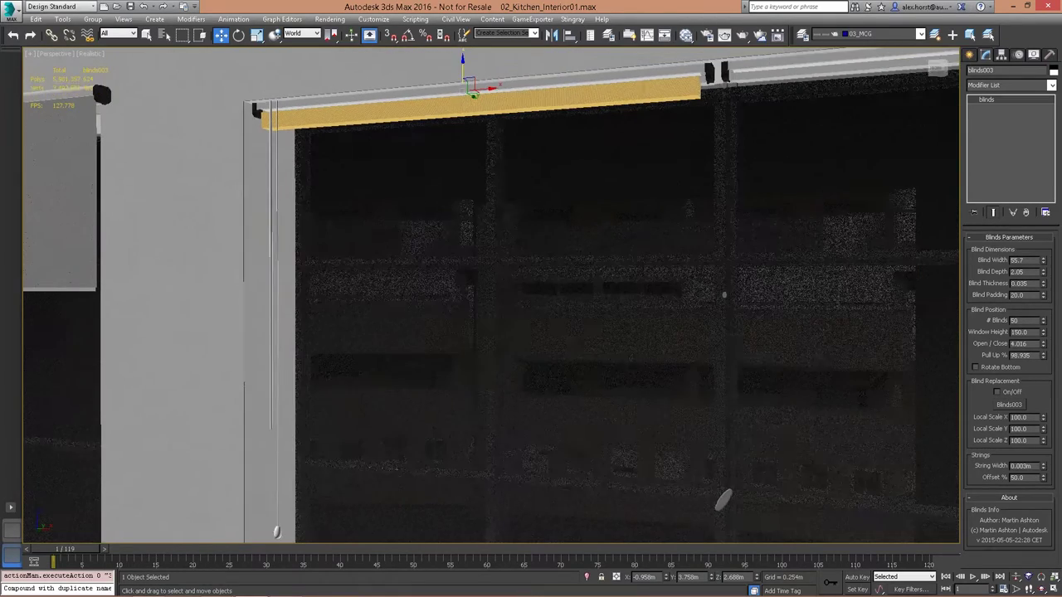
middle_click_drag(618, 370, 624, 363, "alt")
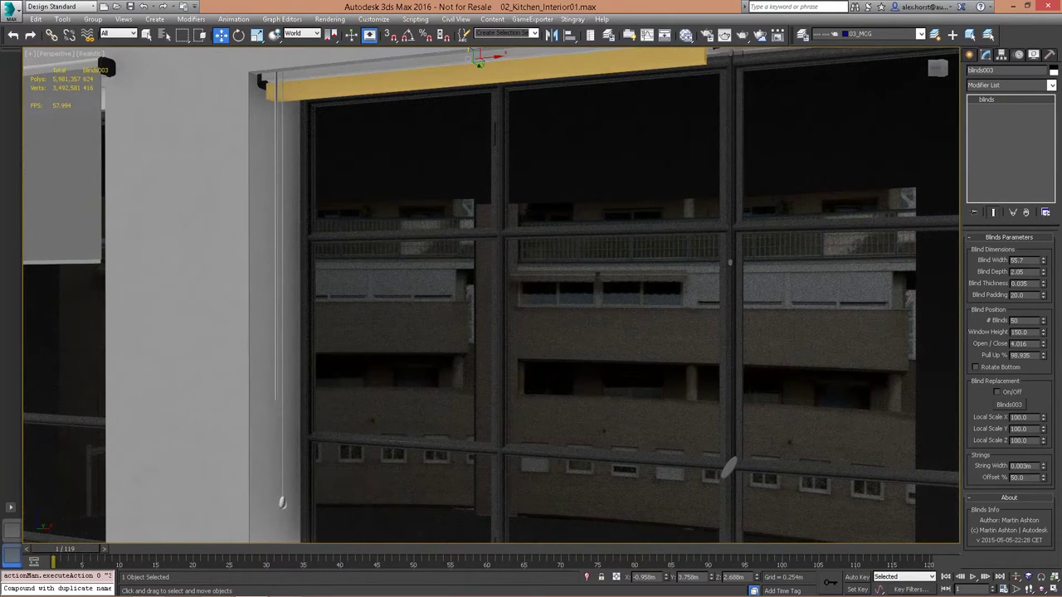
Raise the blind's pull knob to about 1.94 m in Z and rotate the OpenClose rod to tilt the slats
left_click(283, 501)
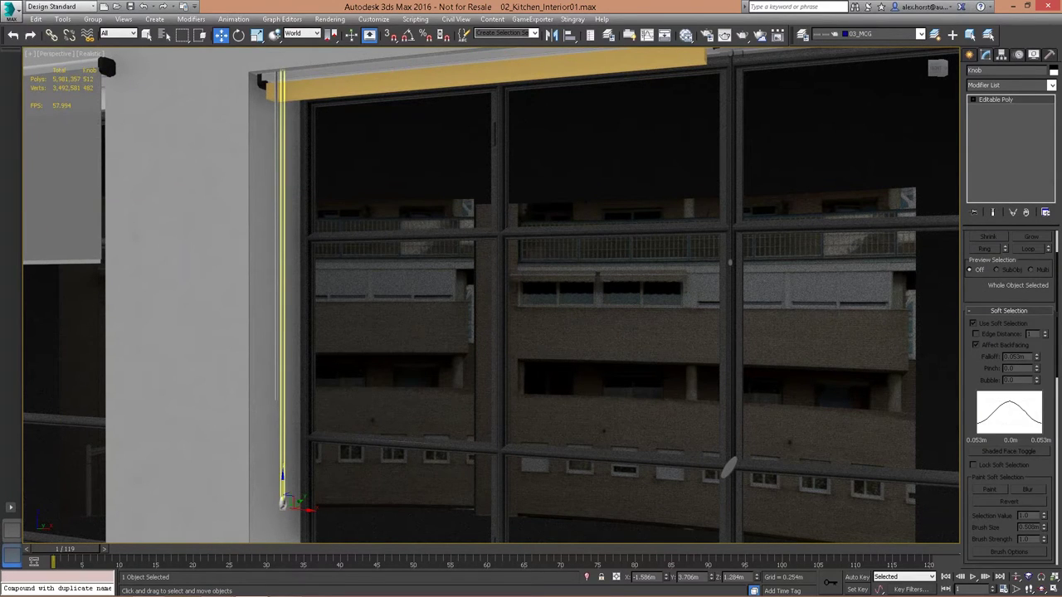
left_click_drag(283, 484, 282, 307)
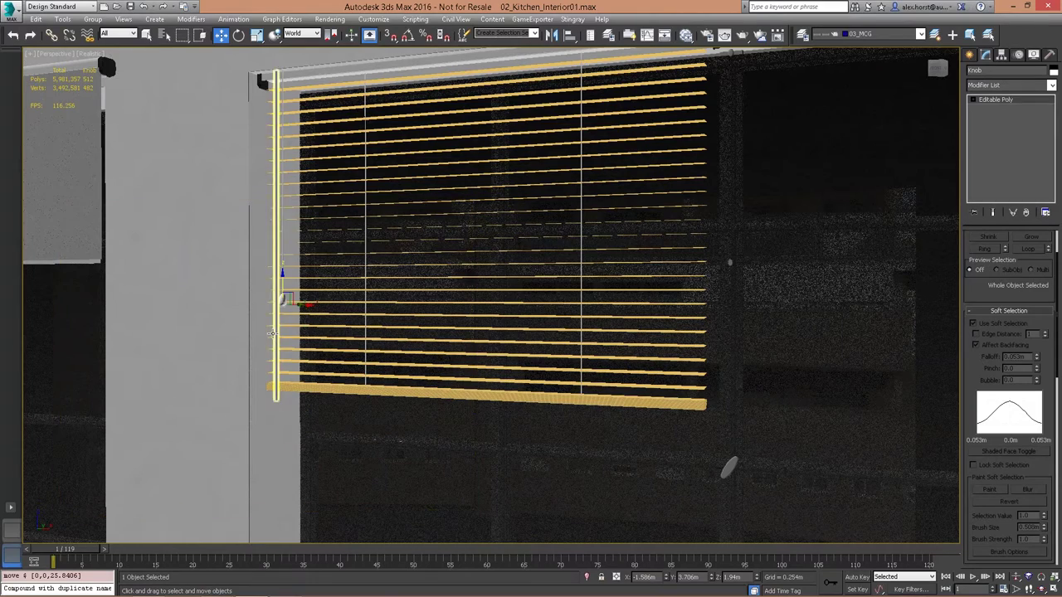
left_click(274, 332)
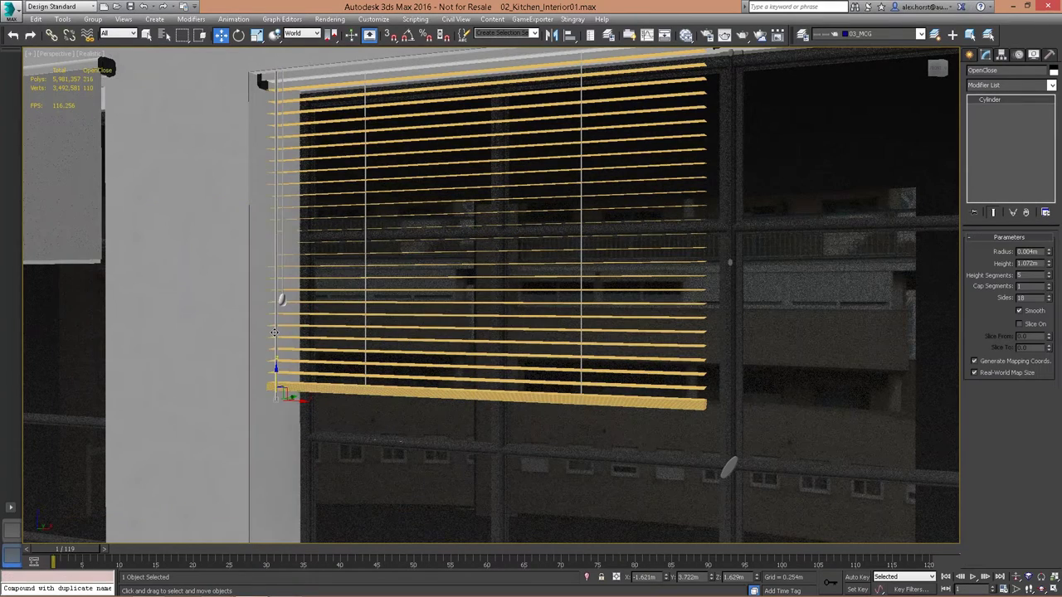
key("e")
mouse_move(284, 404)
left_mouse_down()
mouse_move(523, 374)
mouse_move(342, 403)
mouse_move(166, 385)
mouse_move(422, 360)
mouse_move(158, 372)
mouse_move(244, 379)
mouse_move(190, 387)
mouse_move(228, 371)
mouse_move(277, 393)
left_mouse_up()
Move the blind's pull knob down and up to vary the blind's length, leaving it at about 2.1 m in Z
left_click(281, 298)
key("w")
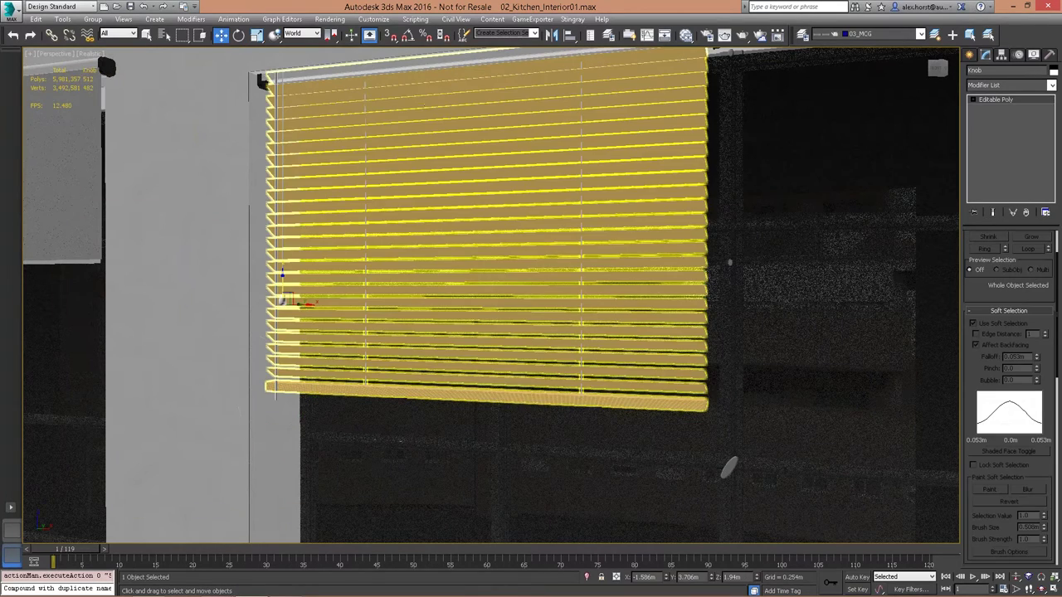
left_click_drag(284, 273, 264, 372)
left_click_drag(242, 441, 264, 303)
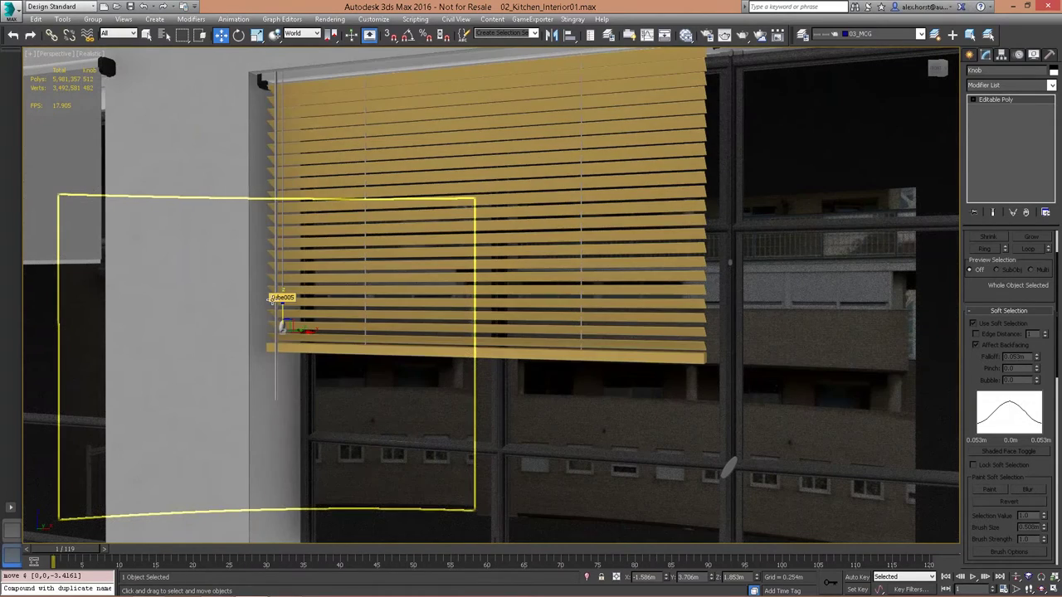
left_click(282, 296)
left_click_drag(282, 296, 285, 308)
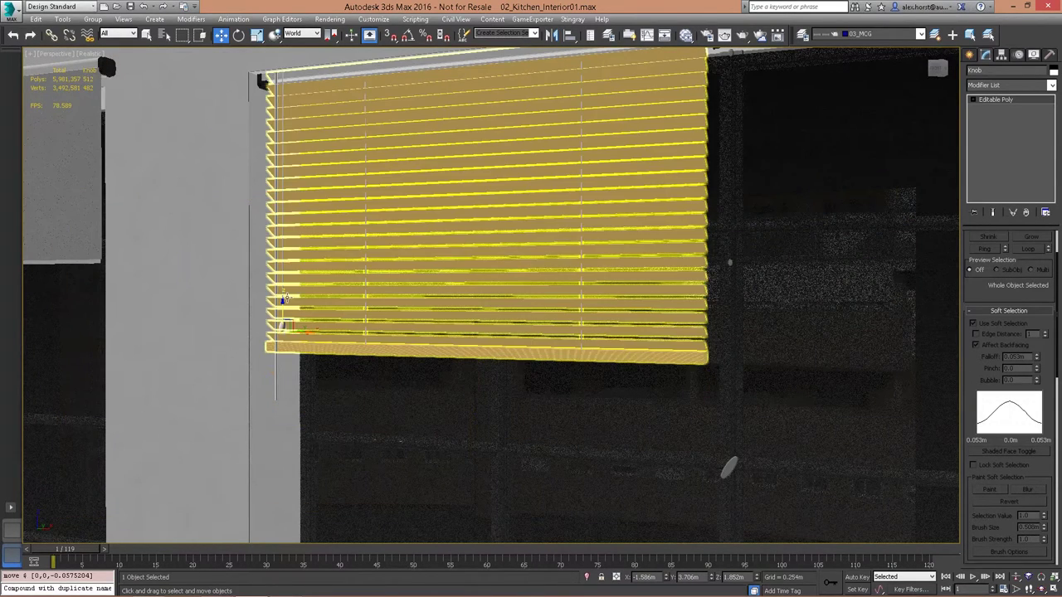
mouse_move(282, 298)
left_mouse_down()
mouse_move(282, 112)
mouse_move(282, 284)
left_mouse_up()
left_click_drag(297, 376, 312, 290)
Select the louvered door across the room and set its Full Louver Door number of lattes to 18
key("Up")
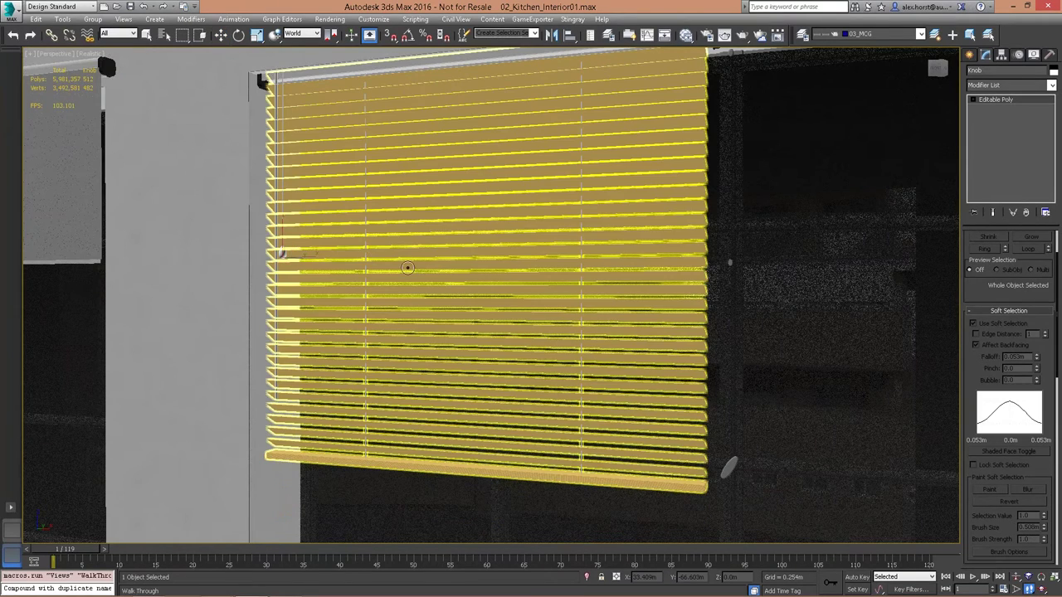
left_click_drag(407, 267, 157, 289)
right_click(157, 288)
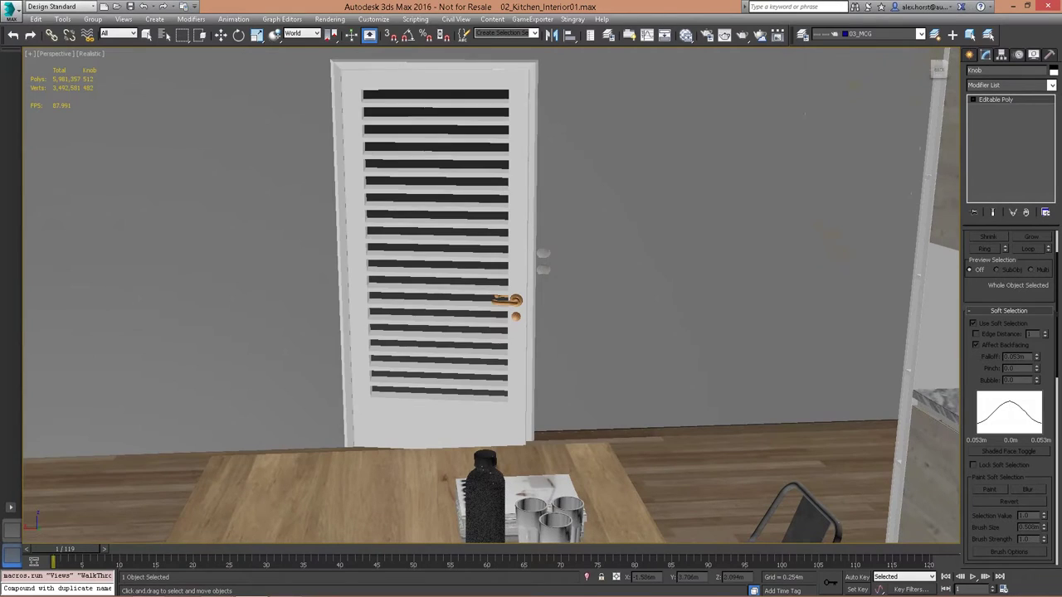
left_click(362, 228)
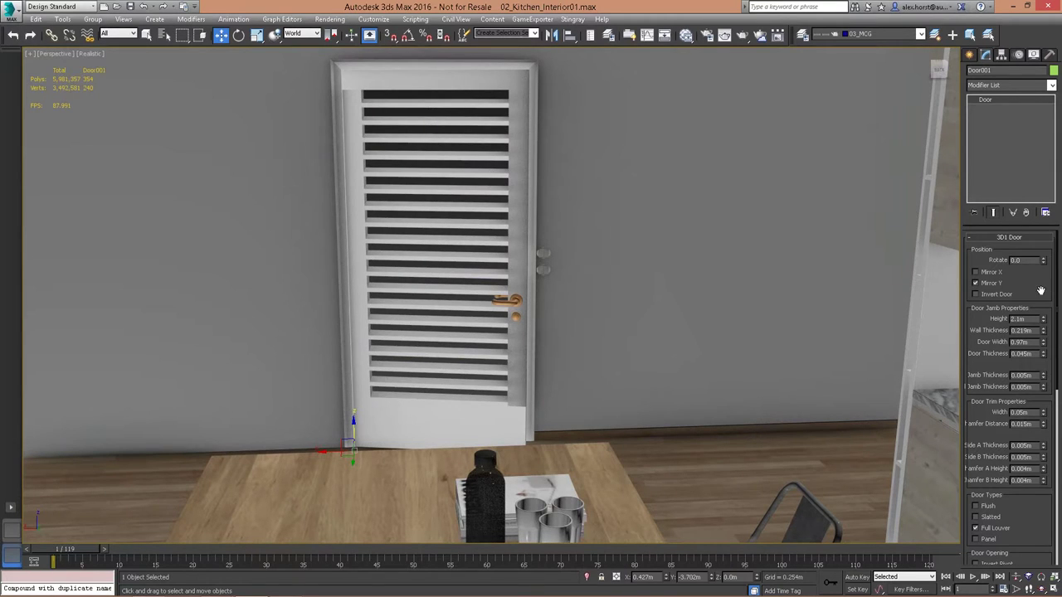
left_click_drag(1039, 287, 1045, 116)
left_click_drag(1025, 337, 1035, 221)
scroll(1036, 218, "down", 2)
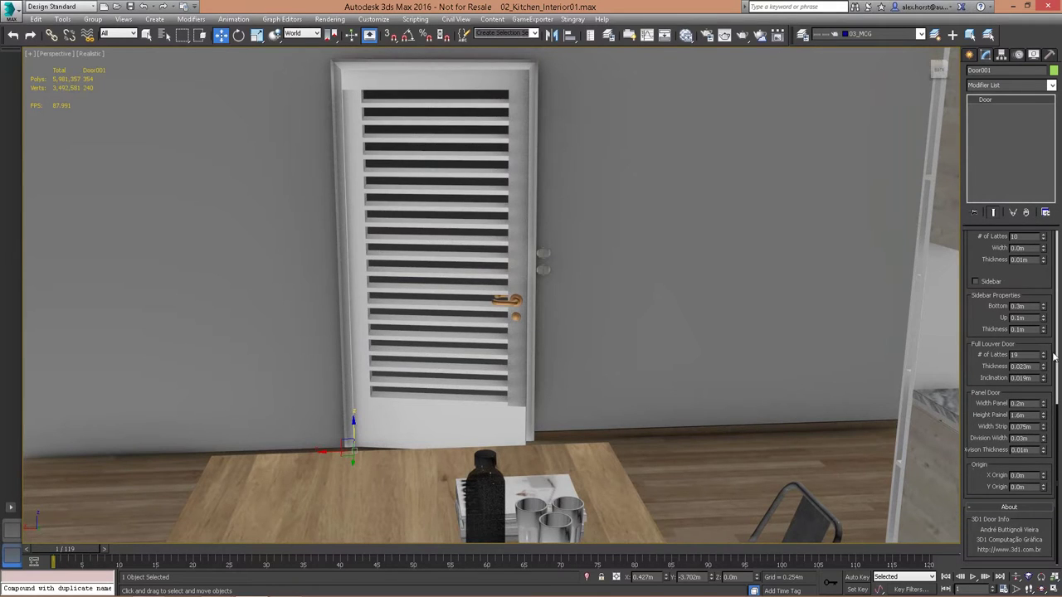
mouse_move(1042, 355)
left_mouse_down()
mouse_move(1042, 340)
mouse_move(1041, 365)
mouse_move(1042, 336)
mouse_move(1042, 371)
mouse_move(1042, 336)
mouse_move(1042, 354)
left_mouse_up()
scroll(969, 324, "up", 5)
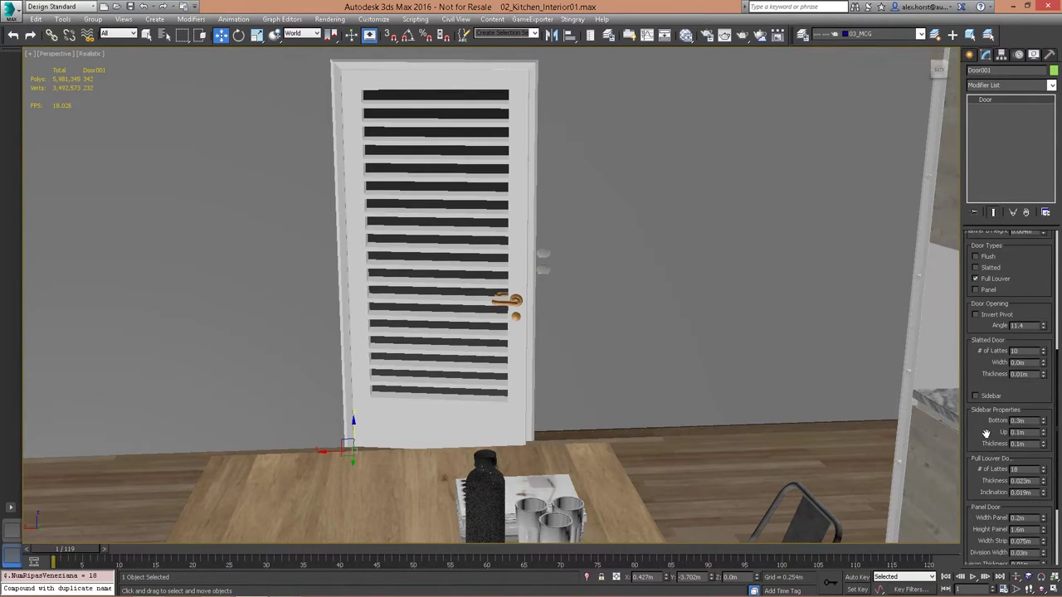
Select the Door selection set and slide the door along its wall in the positive X direction
left_click(535, 34)
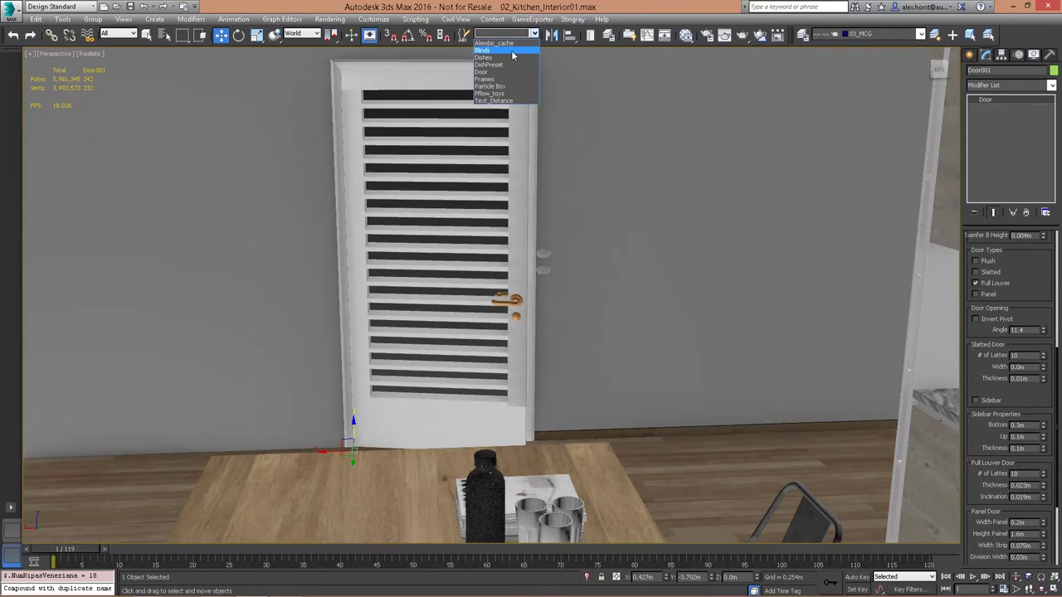
left_click(482, 72)
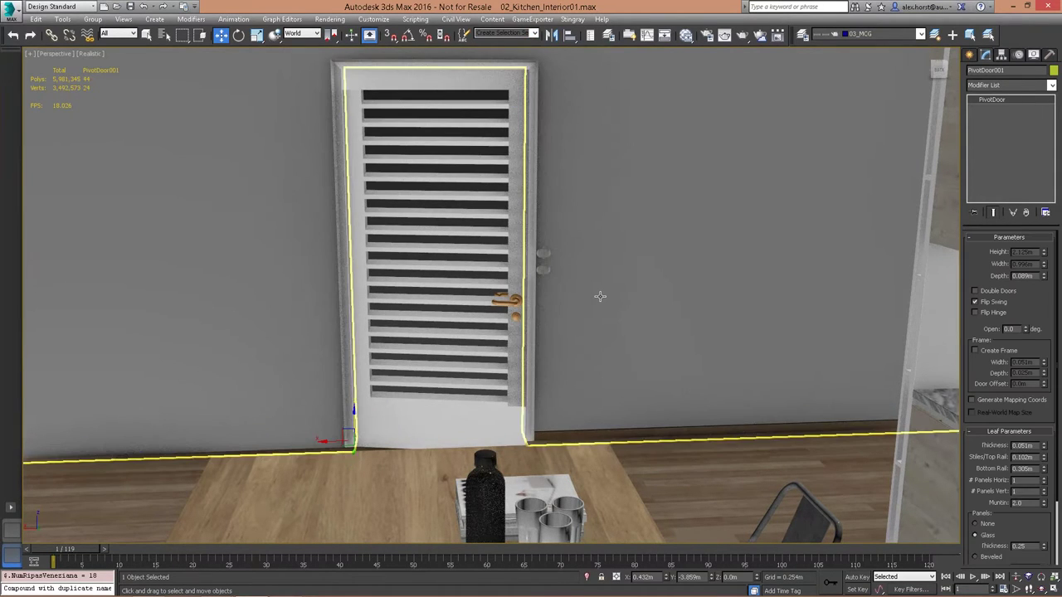
middle_click_drag(599, 296, 569, 316, "alt")
left_click_drag(338, 412, 222, 405)
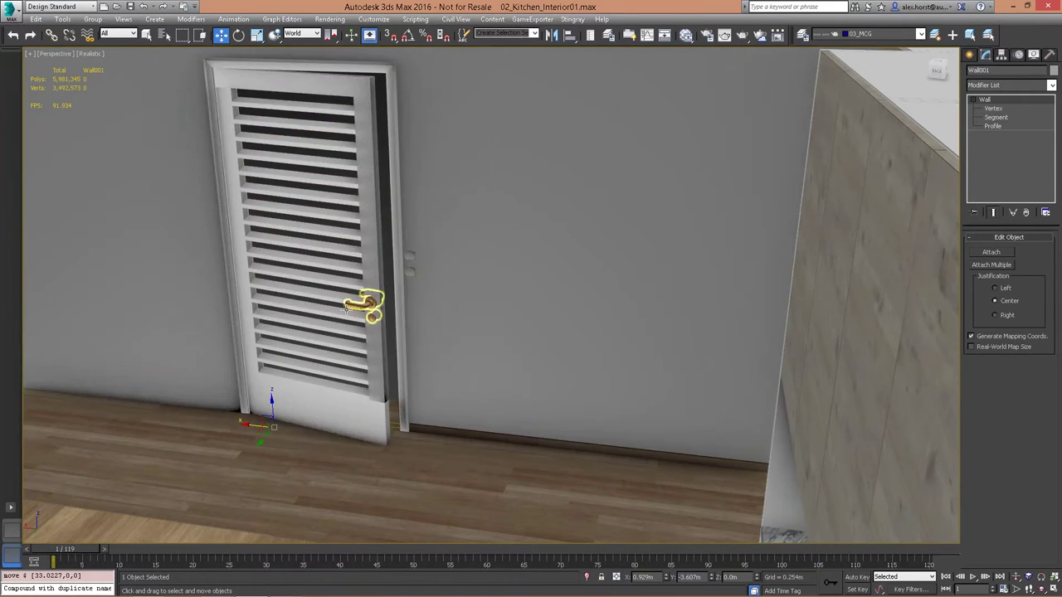
scroll(444, 290, "down", 5)
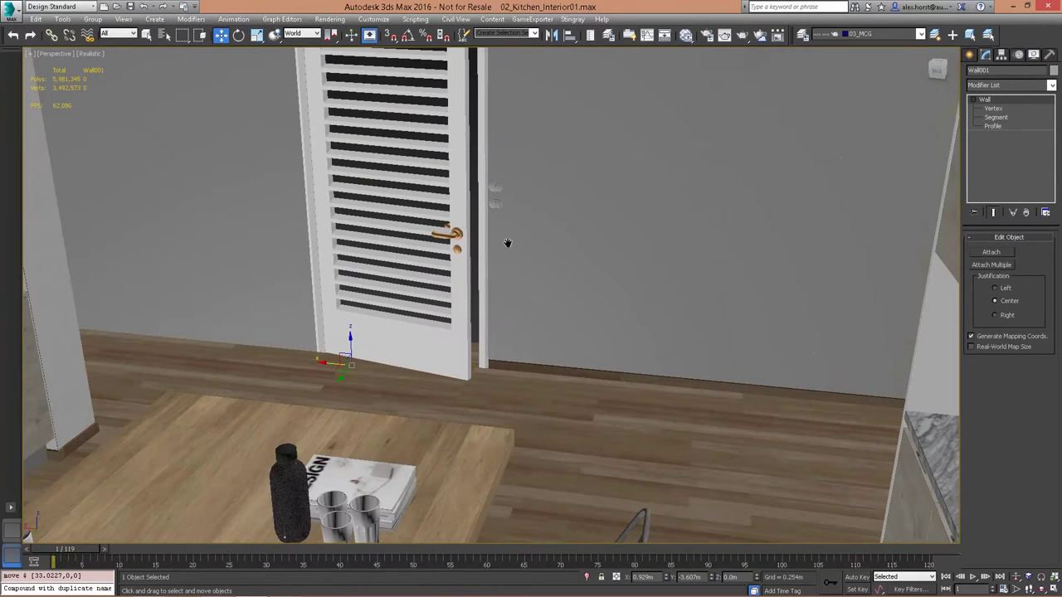
Select the dark bottle on the kitchen island and restore the 03_Pflow_Presets scene state
left_click(294, 477)
scroll(444, 388, "up", 3)
middle_click_drag(445, 388, 655, 217, "alt")
scroll(656, 217, "down", 4)
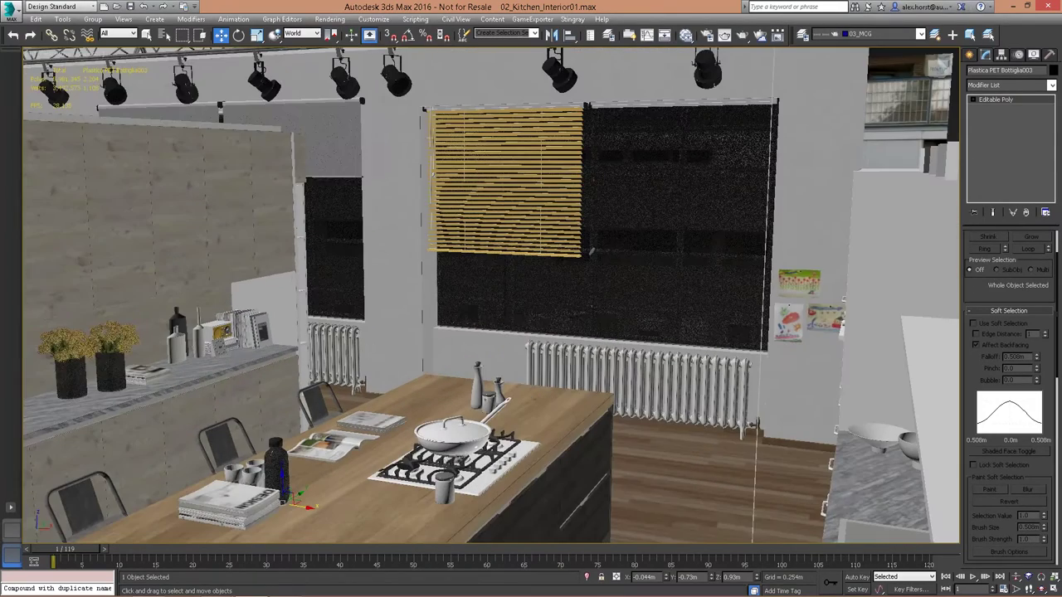
scroll(591, 250, "up", 2)
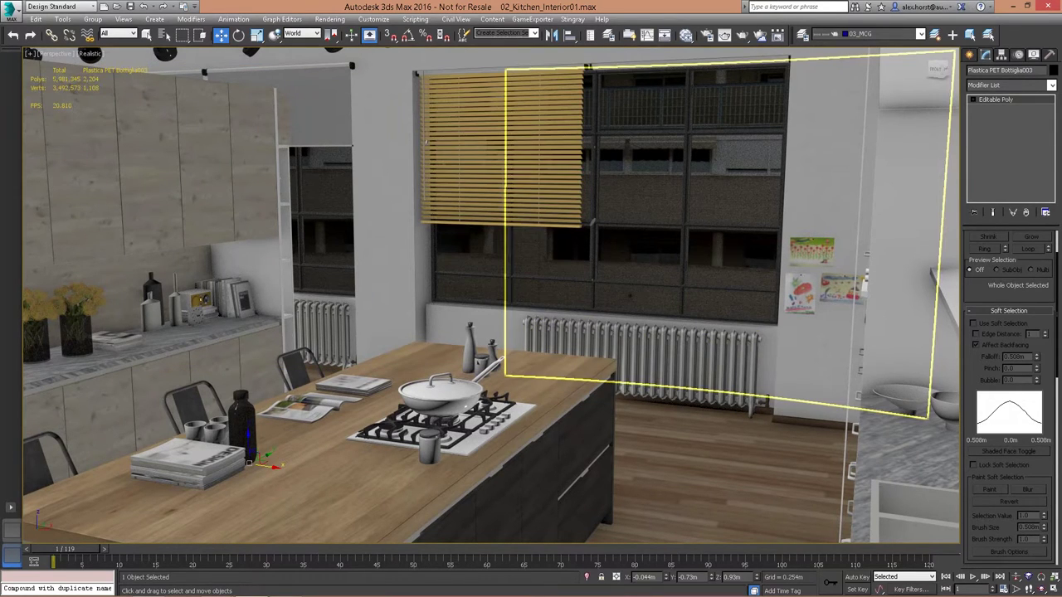
right_click(544, 239)
mouse_move(612, 208)
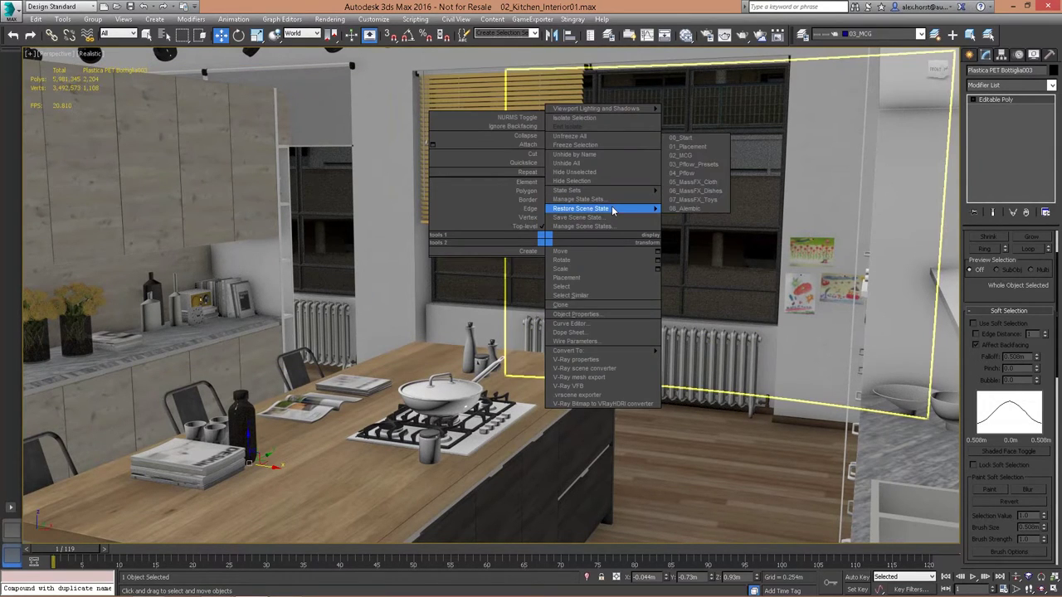
left_click(693, 165)
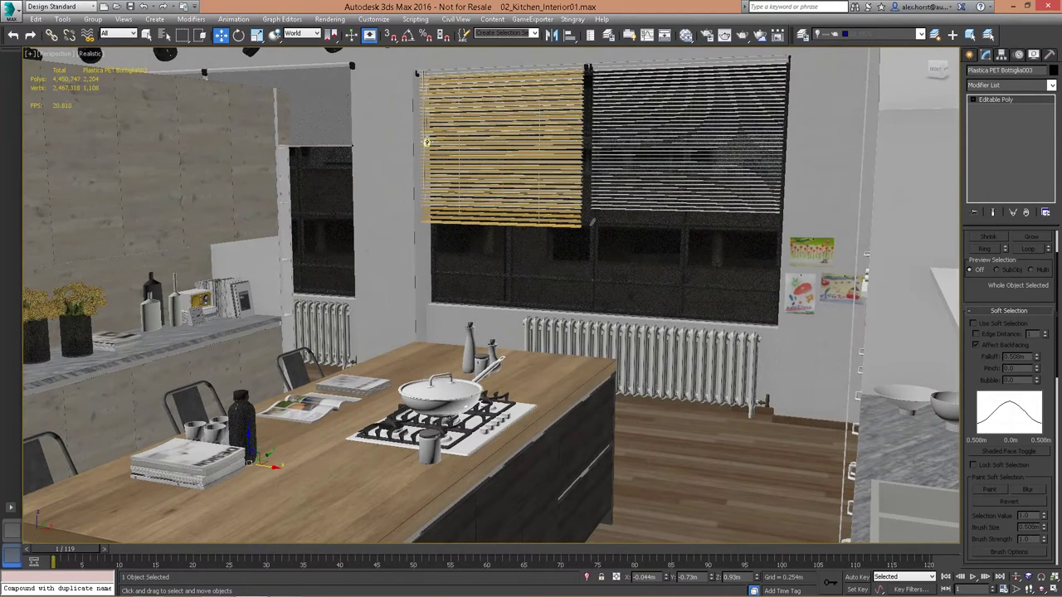
Lower the blind's pull knob to about 1.15 m in Z and select the Tube004 object at the radiator
left_click(426, 141)
left_click_drag(426, 116, 426, 281)
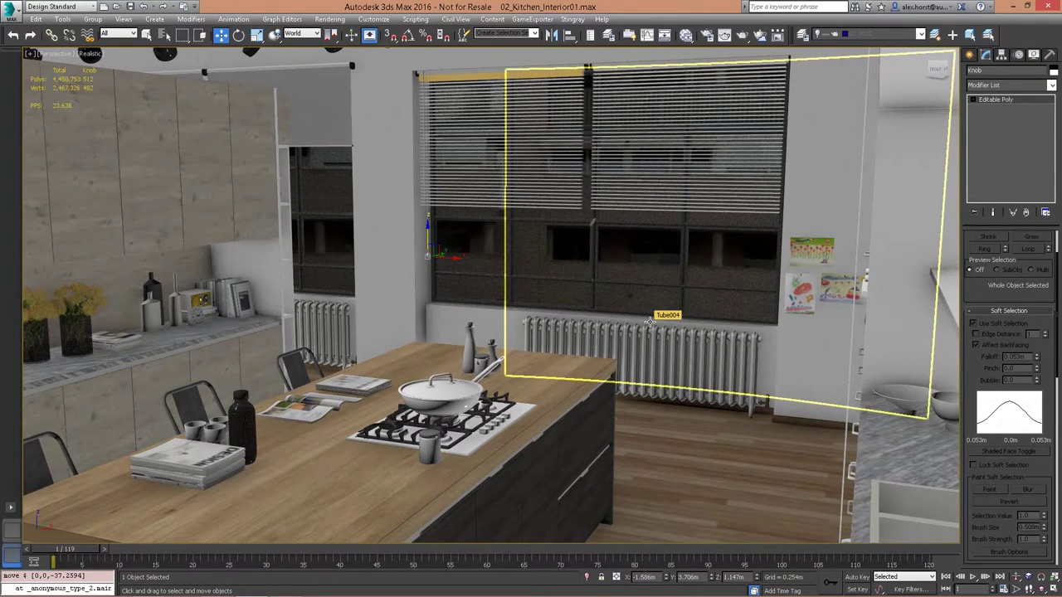
left_click(652, 322)
Open Particle View, enlarge its window and clear an empty canvas area beside the Dust_Complete flow
key("6")
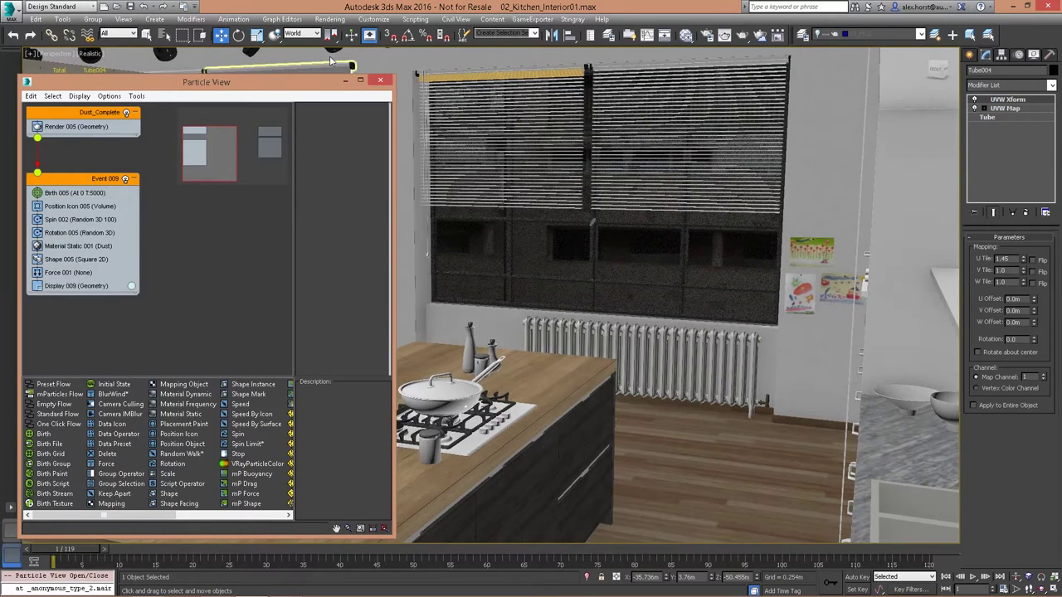
left_click_drag(249, 82, 327, 46)
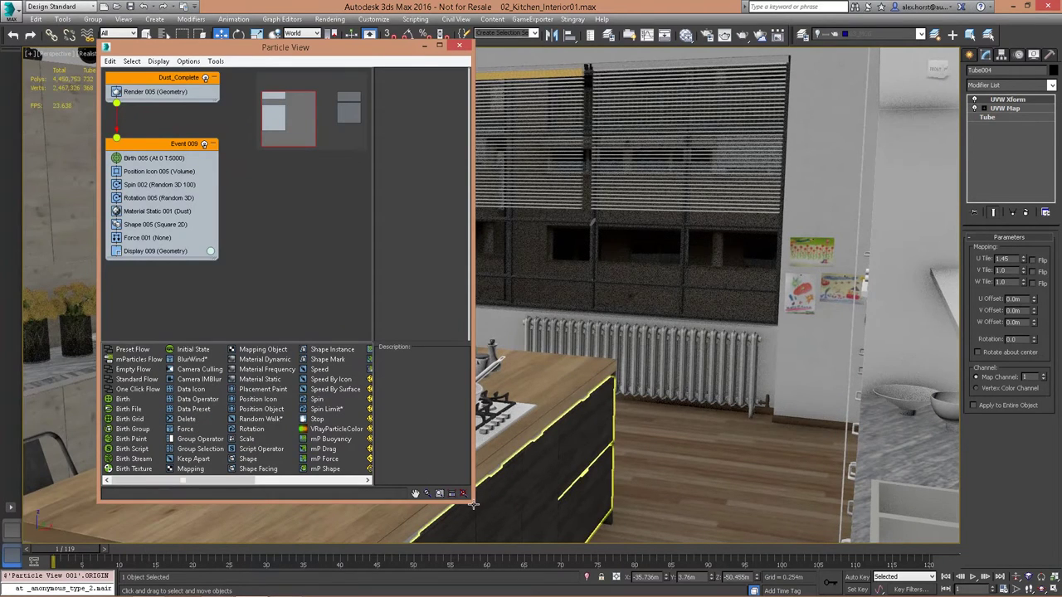
left_click_drag(473, 502, 640, 558)
middle_click_drag(507, 284, 526, 334)
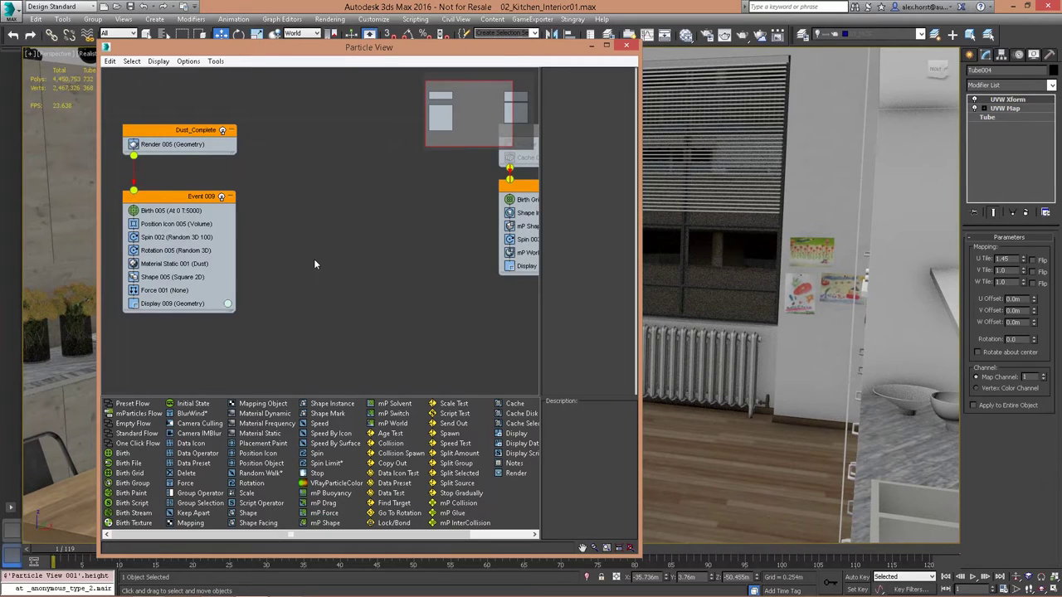
middle_click_drag(232, 269, 539, 275)
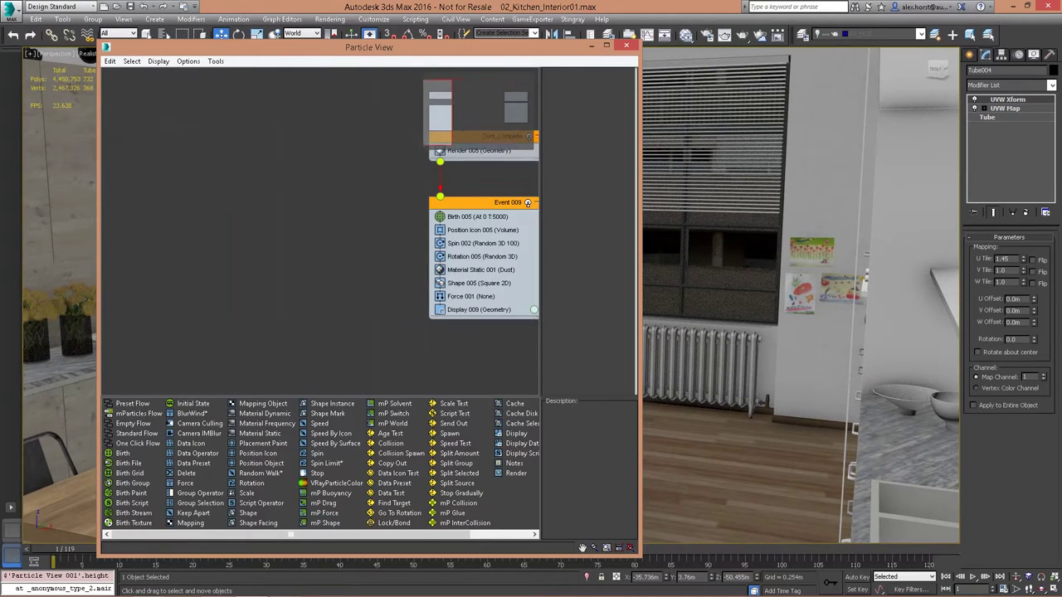
Add a Preset Flow to the empty canvas and browse its air, fire, logo and water presets
left_click(137, 404)
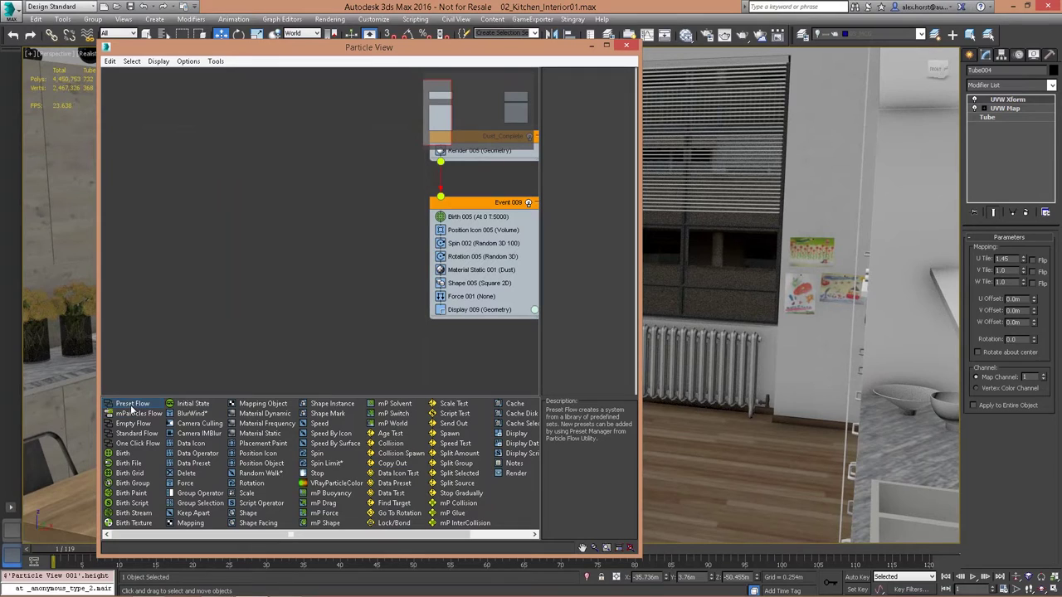
left_click_drag(131, 405, 185, 185)
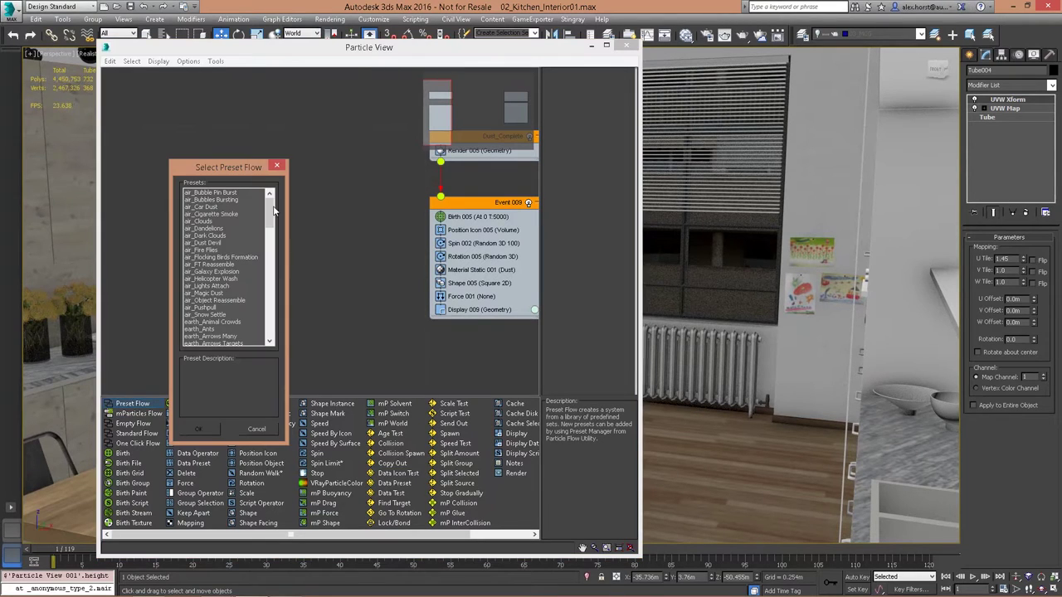
mouse_move(273, 211)
left_mouse_down()
mouse_move(273, 307)
mouse_move(279, 199)
left_mouse_up()
left_click_drag(270, 214, 277, 296)
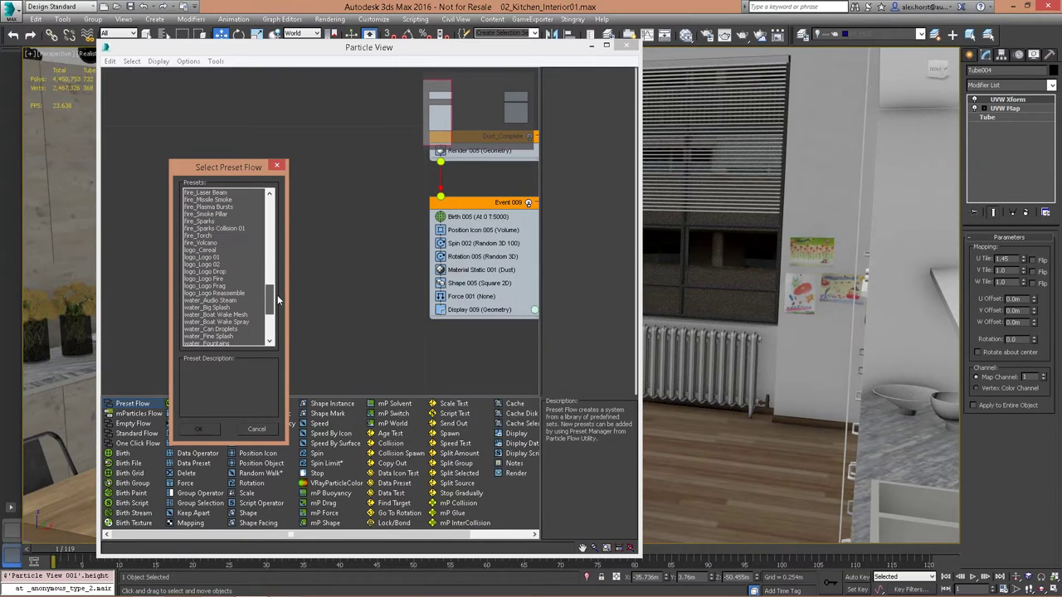
left_click(225, 272)
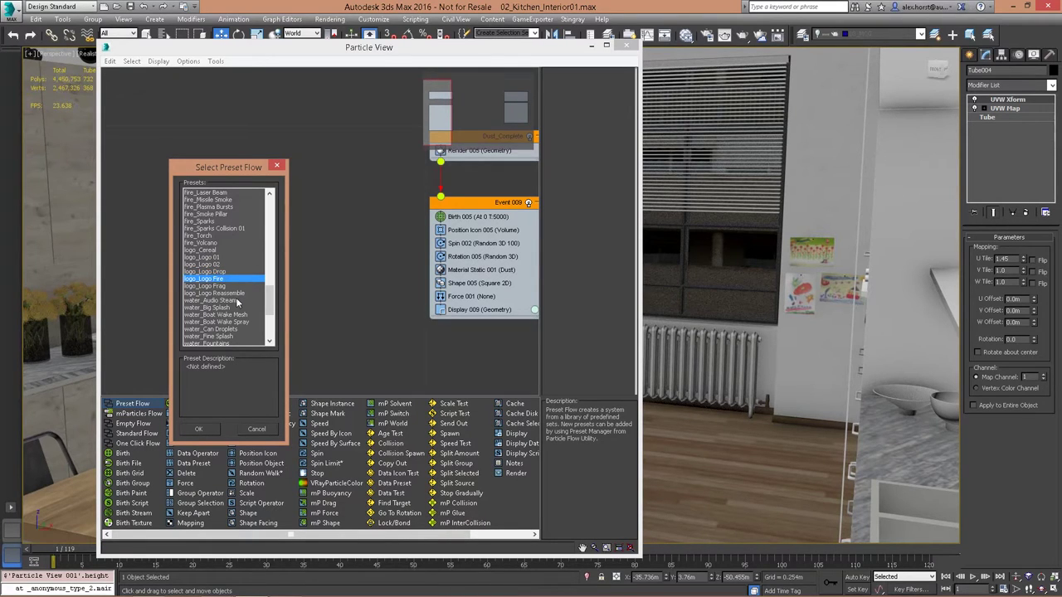
left_click(270, 328)
left_click_drag(271, 329, 287, 192)
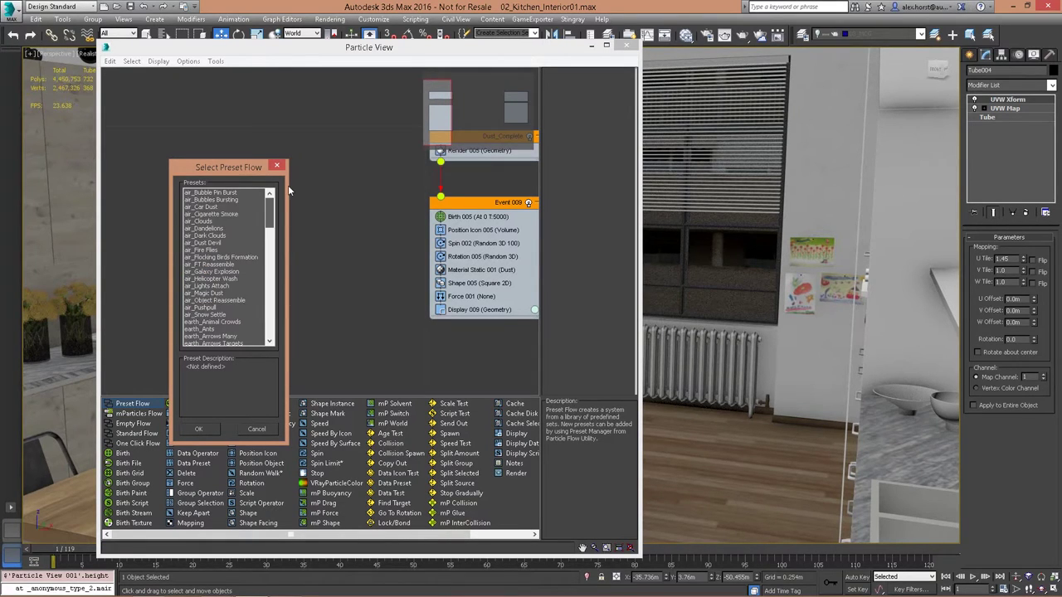
left_click(214, 258)
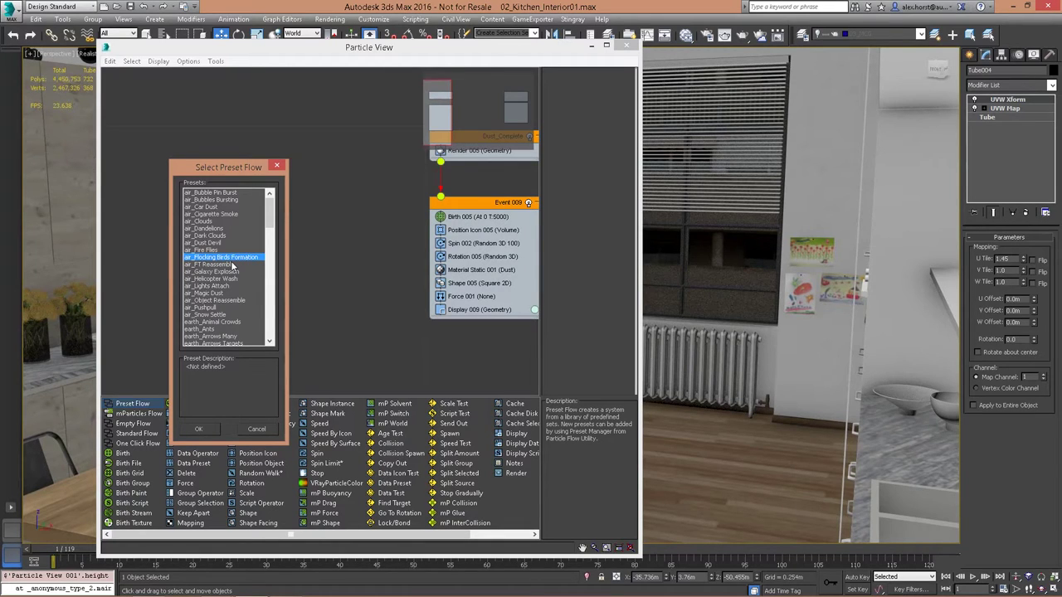
left_click_drag(275, 209, 275, 330)
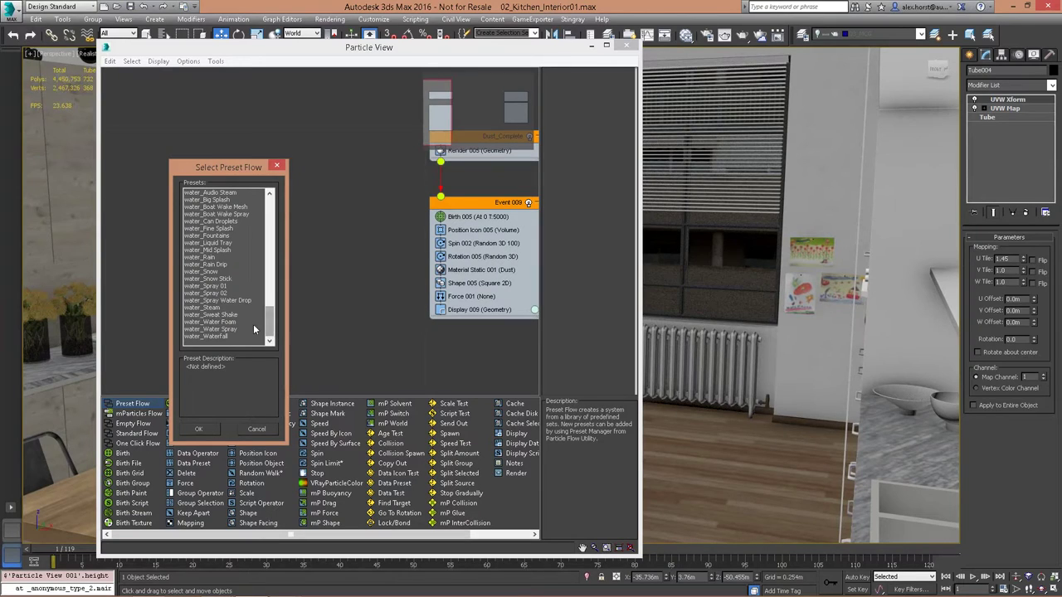
left_click(236, 335)
left_click(237, 329)
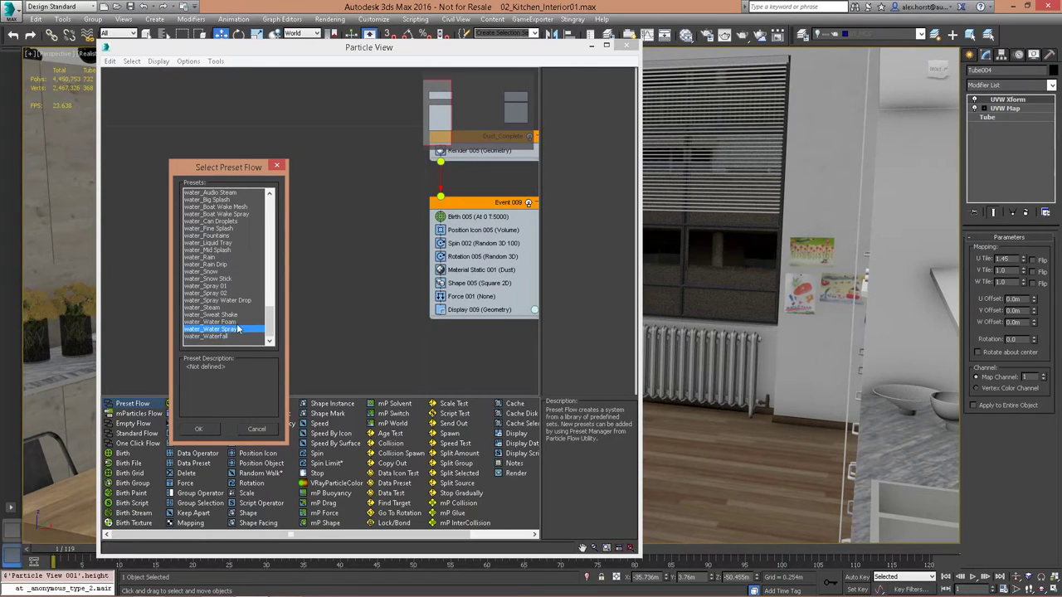
left_click(215, 237)
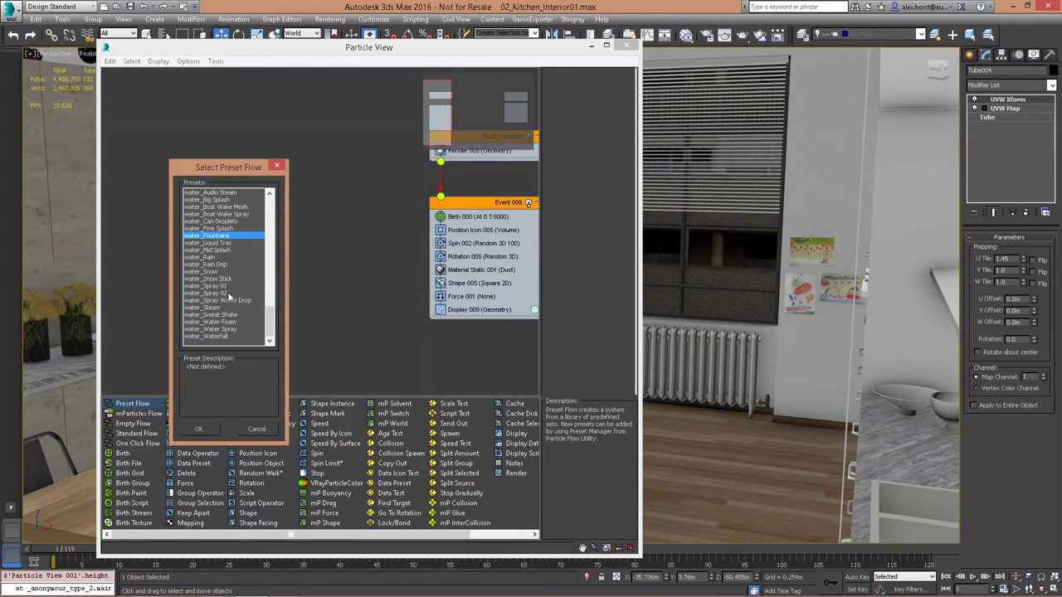
Load the water_Snow preset flow and auto-rename the duplicate Particle View 01 object
left_click(211, 271)
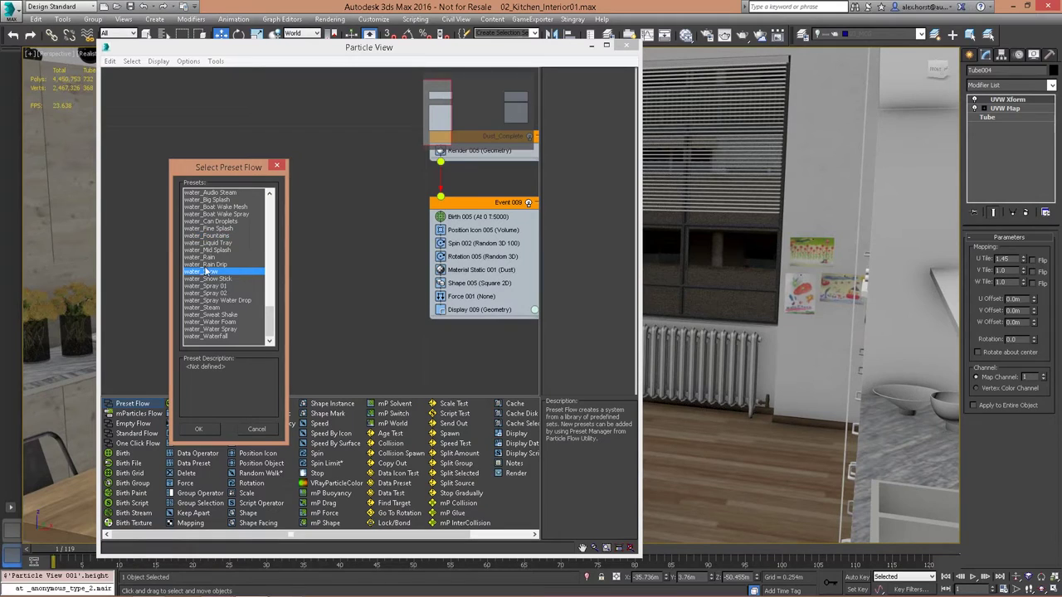
left_click(198, 429)
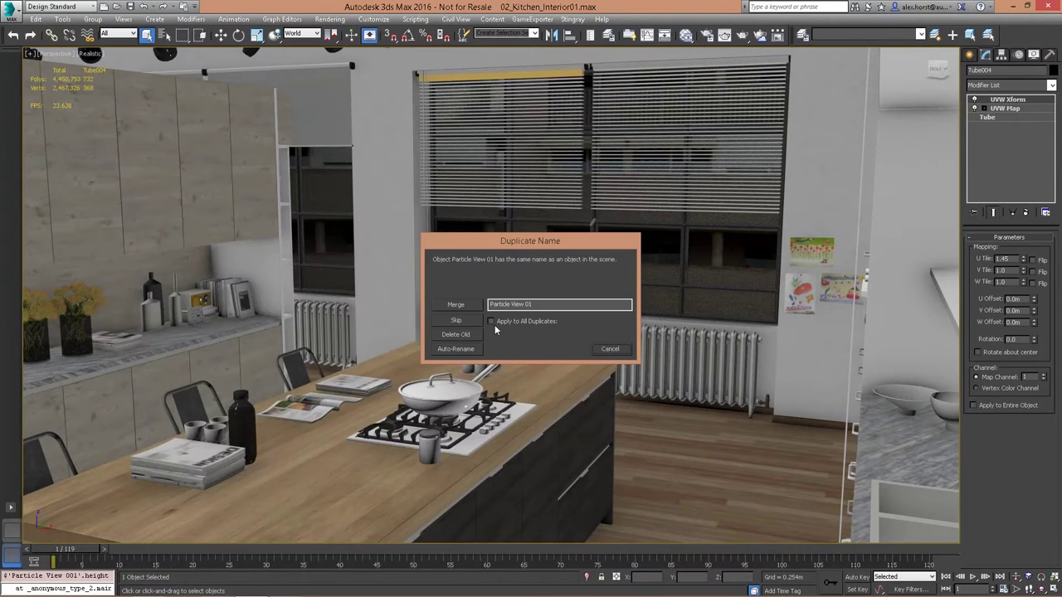
left_click(455, 349)
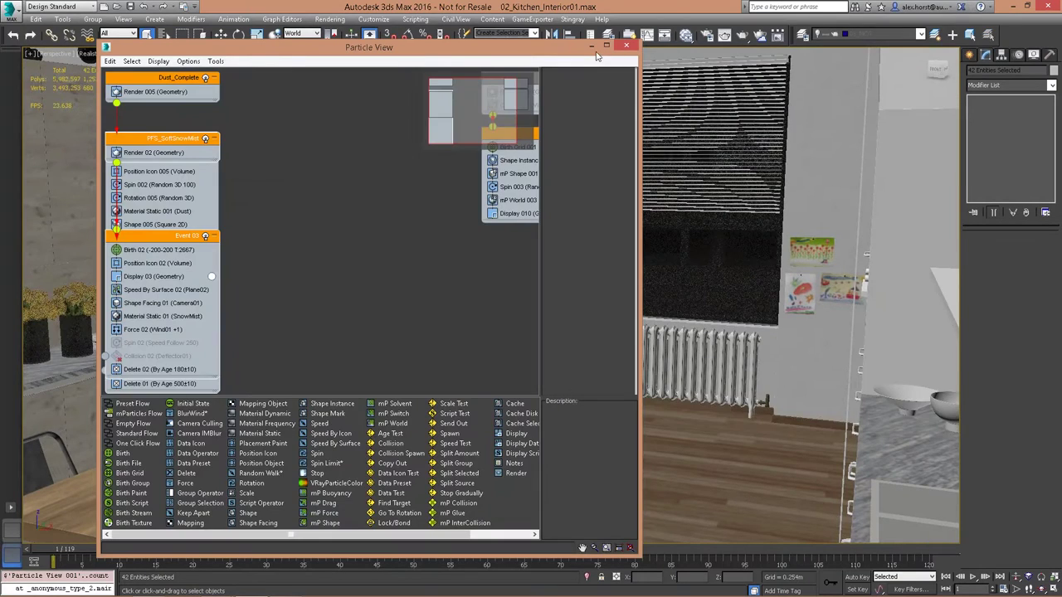
Minimize Particle View and isolate the imported snow preset objects
left_click(592, 48)
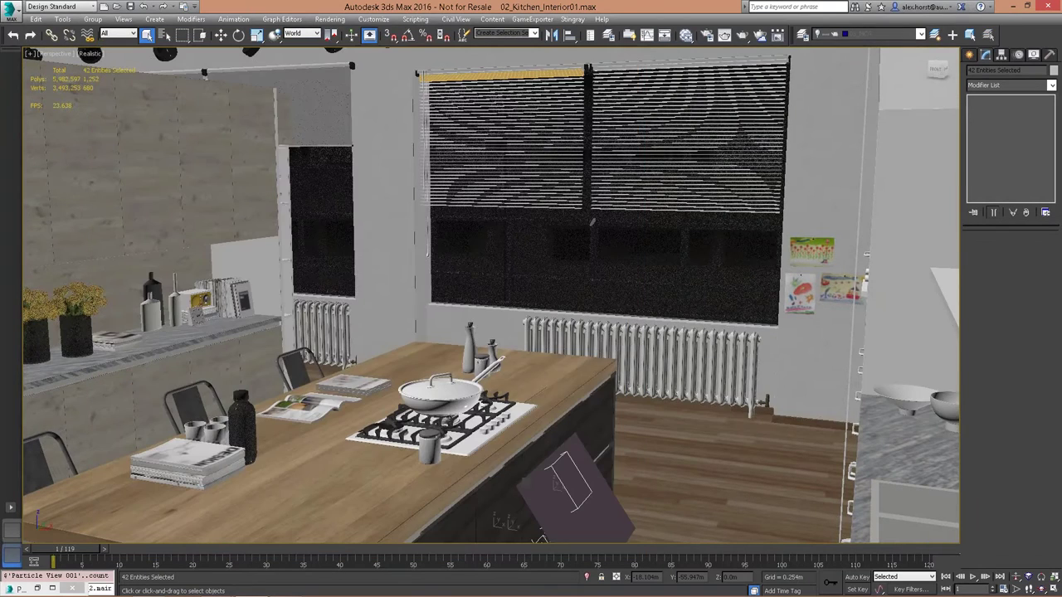
key("alt+q")
scroll(556, 312, "up", 5)
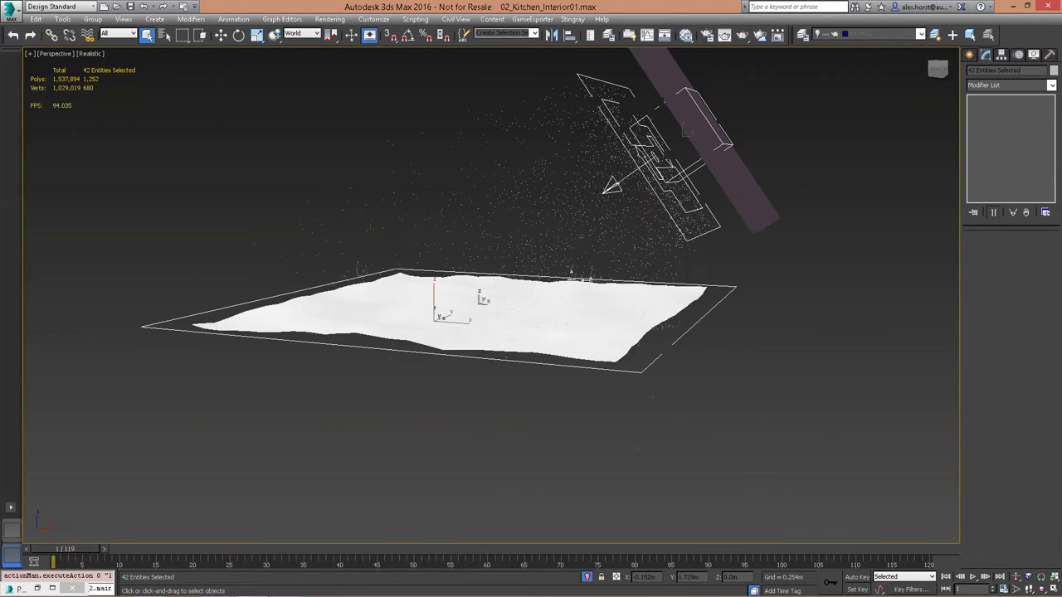
middle_click_drag(556, 312, 556, 325)
Play the snow particle animation, scrub through the timeline and return to frame 1
key("slash")
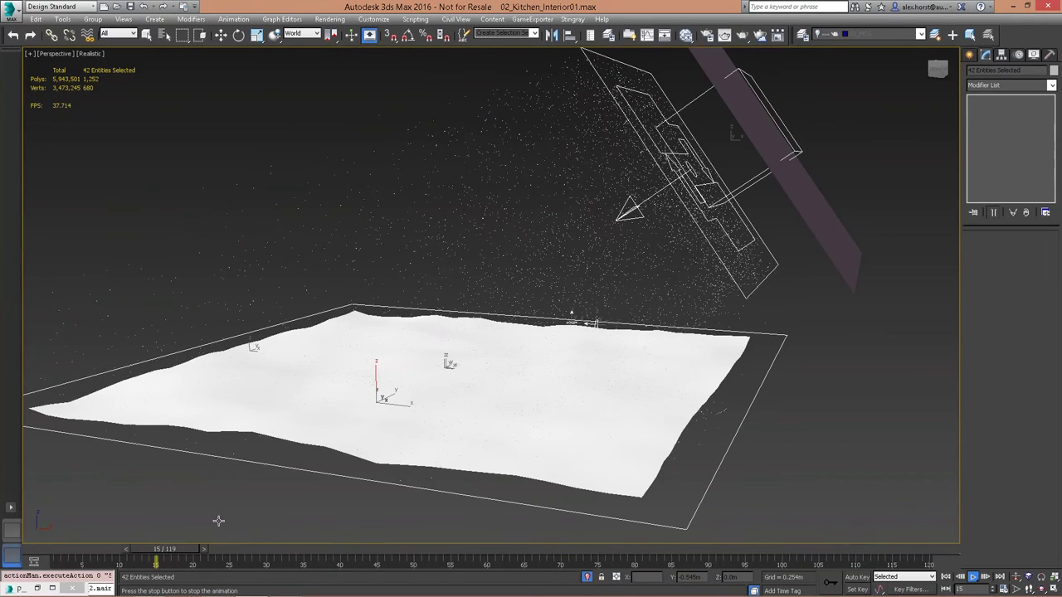
left_click_drag(173, 549, 813, 560)
left_click_drag(179, 574, 775, 518)
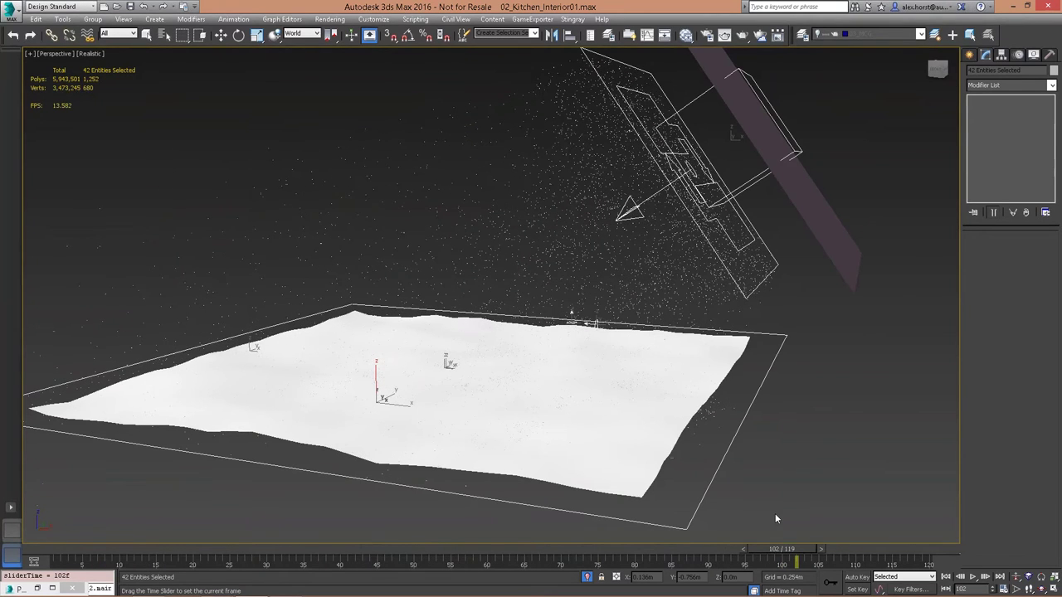
left_click_drag(70, 549, 896, 493)
left_click(46, 551)
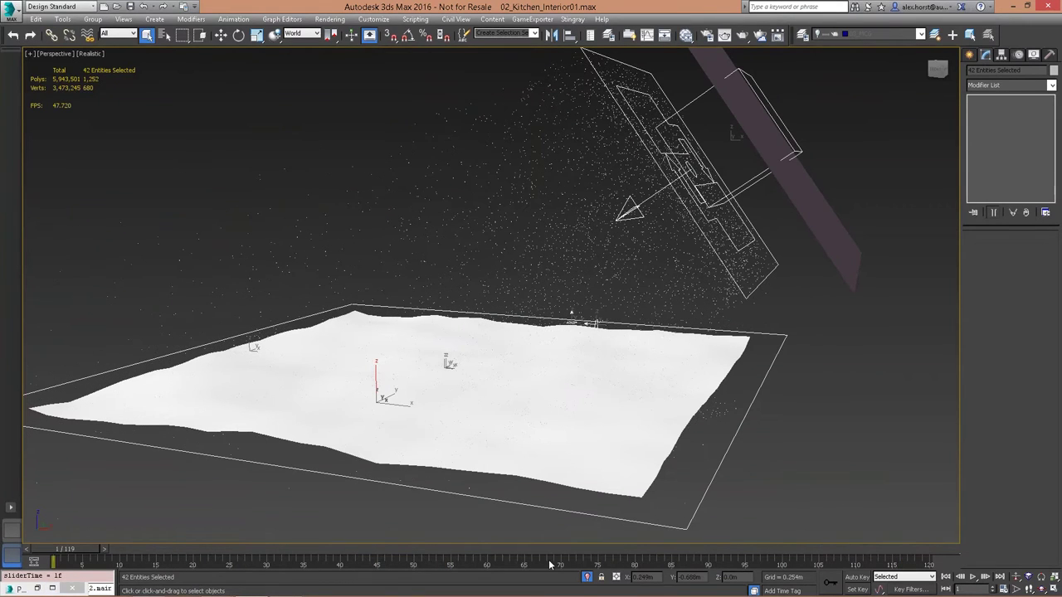
End the isolation of the snow objects and restore the 04_Pflow scene state
left_click(586, 578)
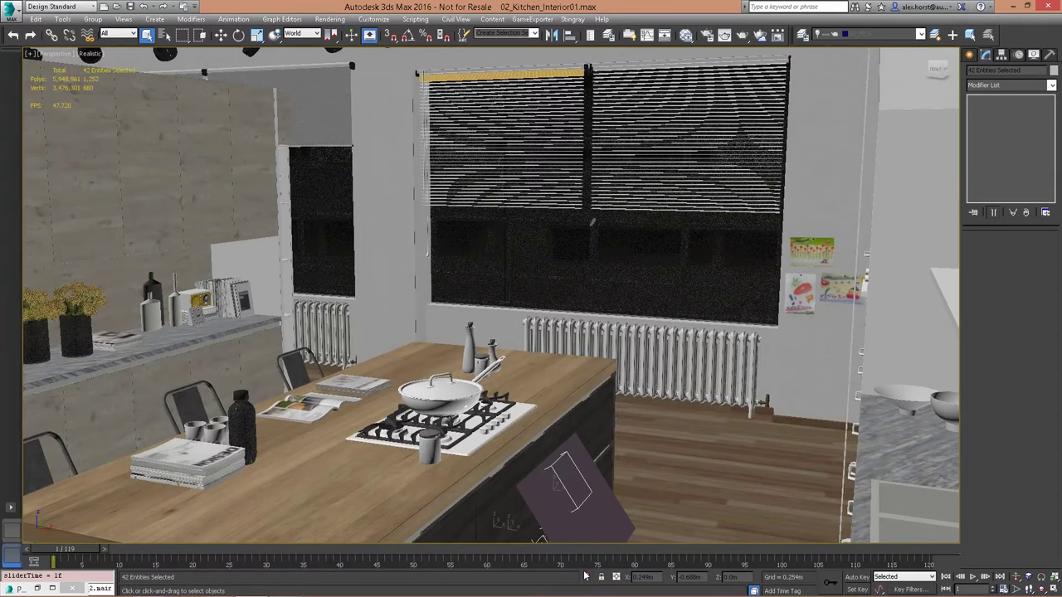
right_click(531, 246)
mouse_move(604, 201)
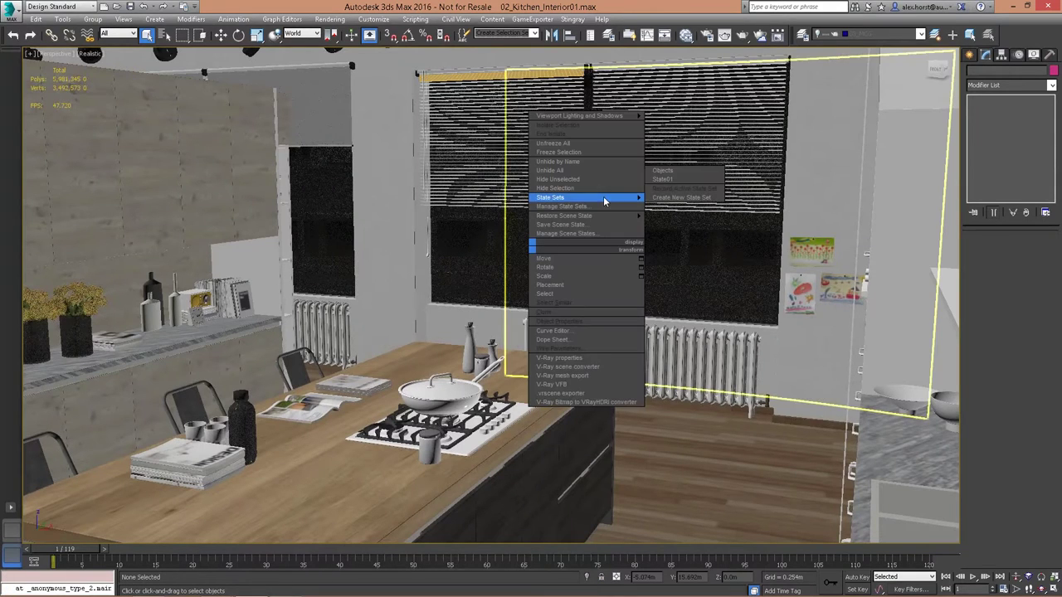
mouse_move(603, 221)
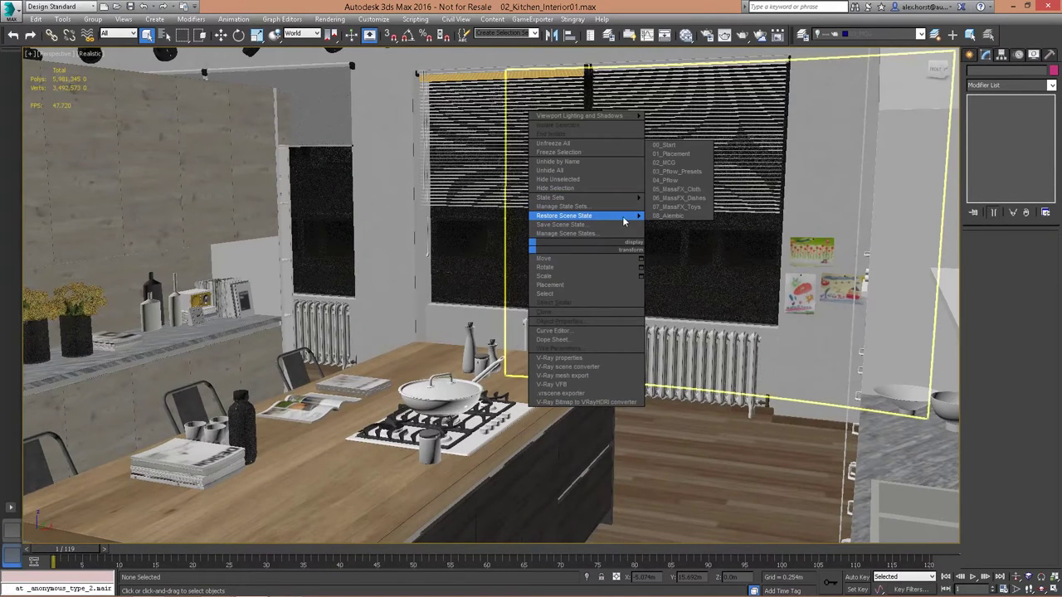
left_click(668, 180)
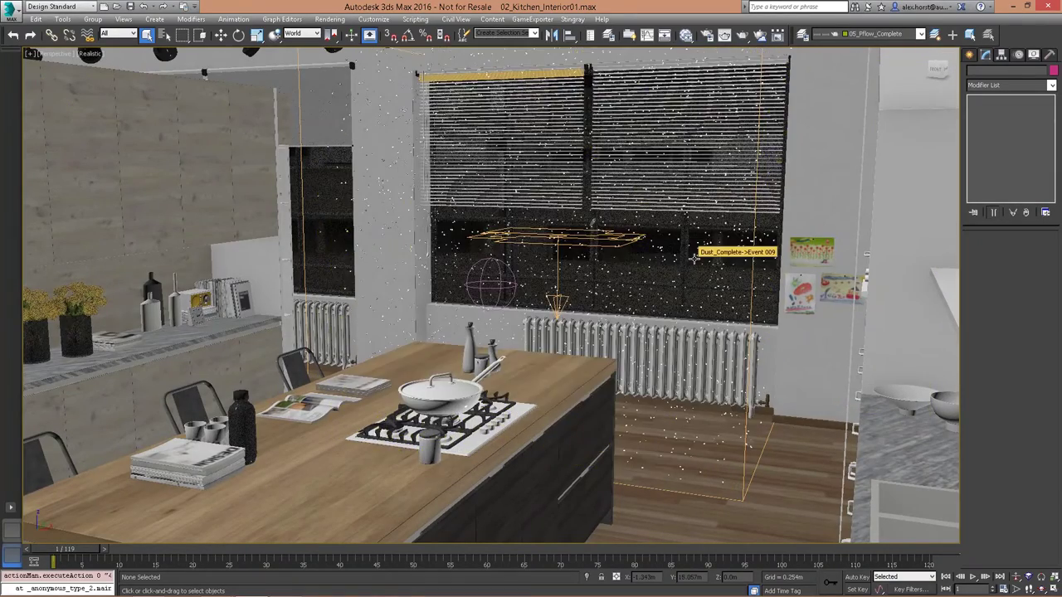
Play the dust particle animation and scrub back and forth along the timeline, ending at frame 106
left_click(973, 577)
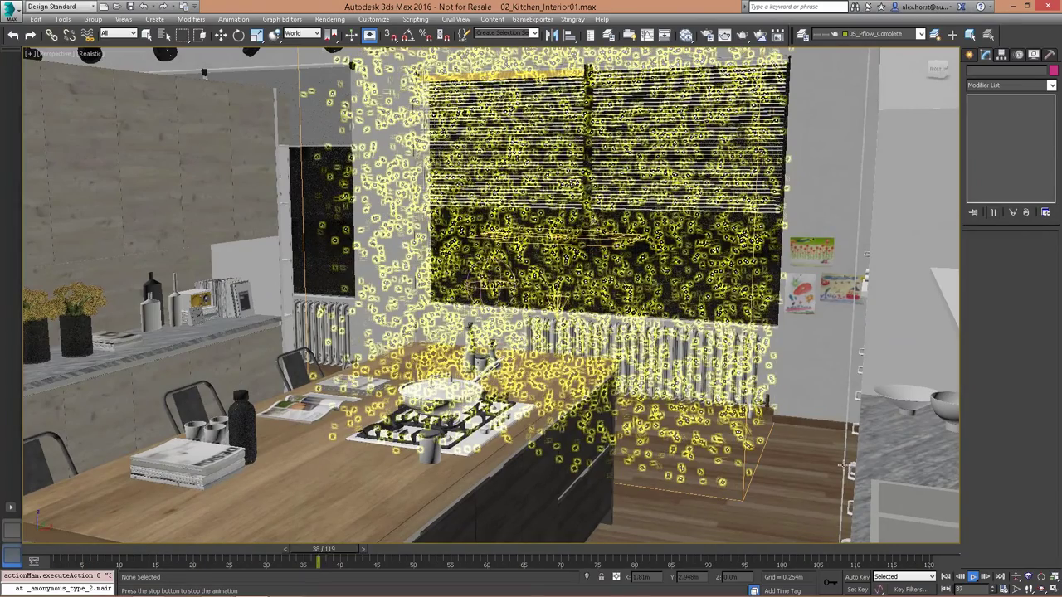
left_click_drag(360, 553, 316, 560)
left_click_drag(487, 560, 811, 553)
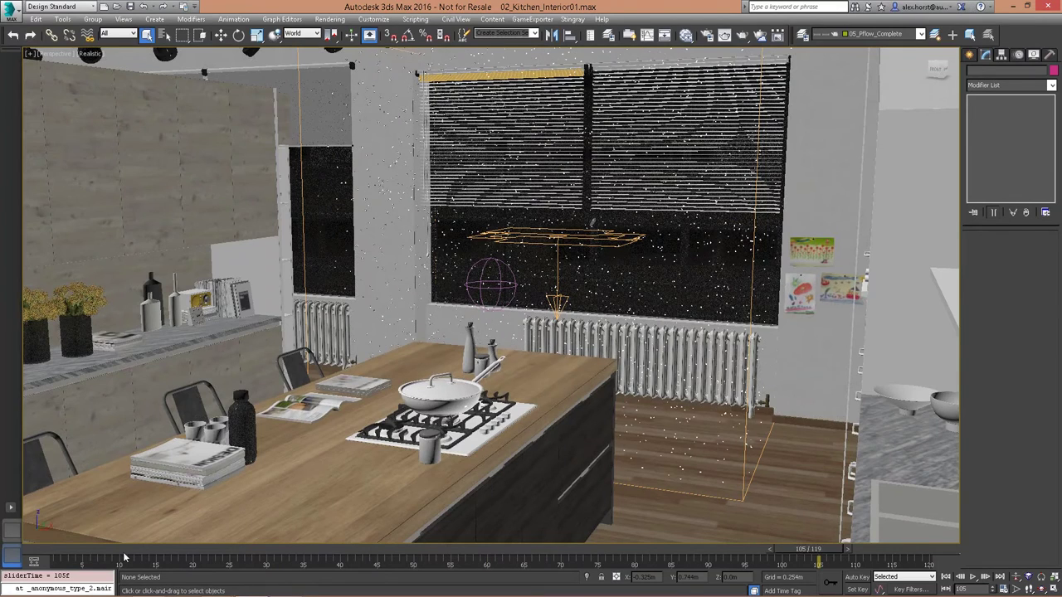
left_click_drag(62, 554, 378, 557)
left_click_drag(522, 558, 817, 558)
left_click_drag(80, 553, 496, 553)
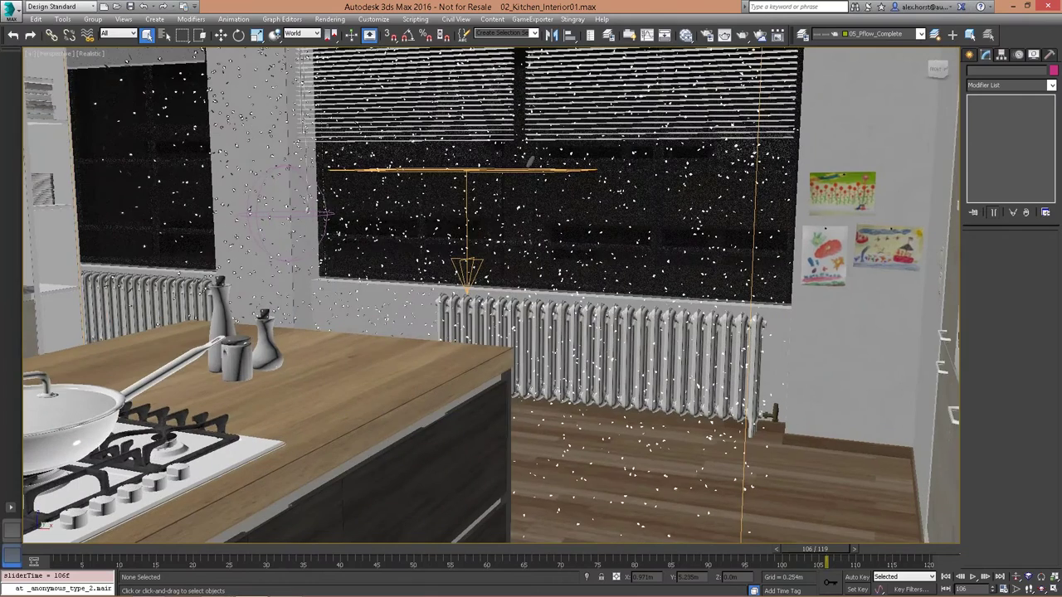
Reopen Particle View for the dust flow and move it clear of the particles by the kitchen window
scroll(747, 324, "up", 2)
middle_click_drag(746, 324, 811, 425)
key("6")
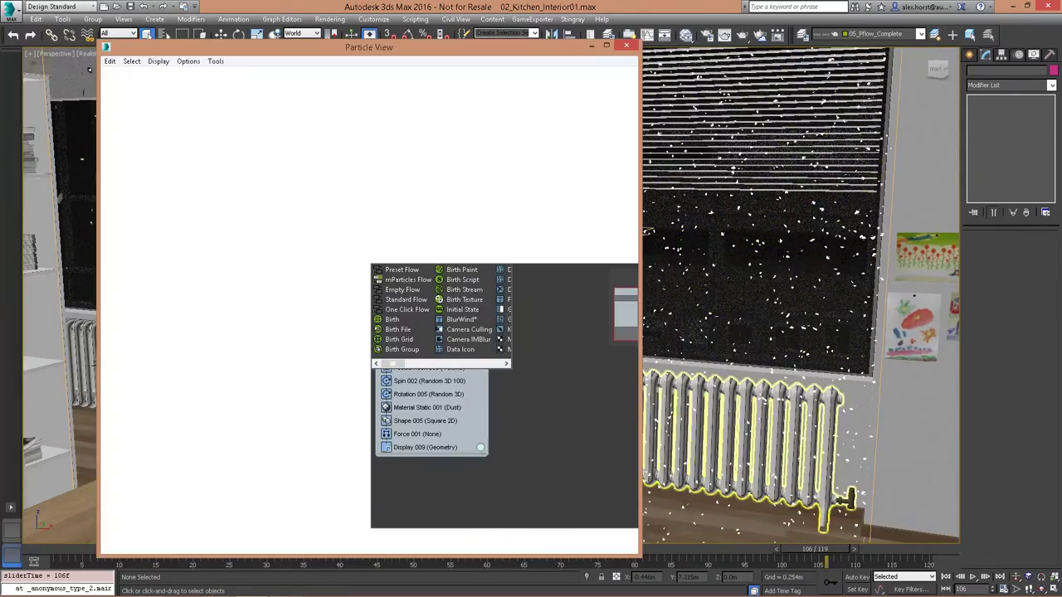
left_click_drag(251, 53, 152, 75)
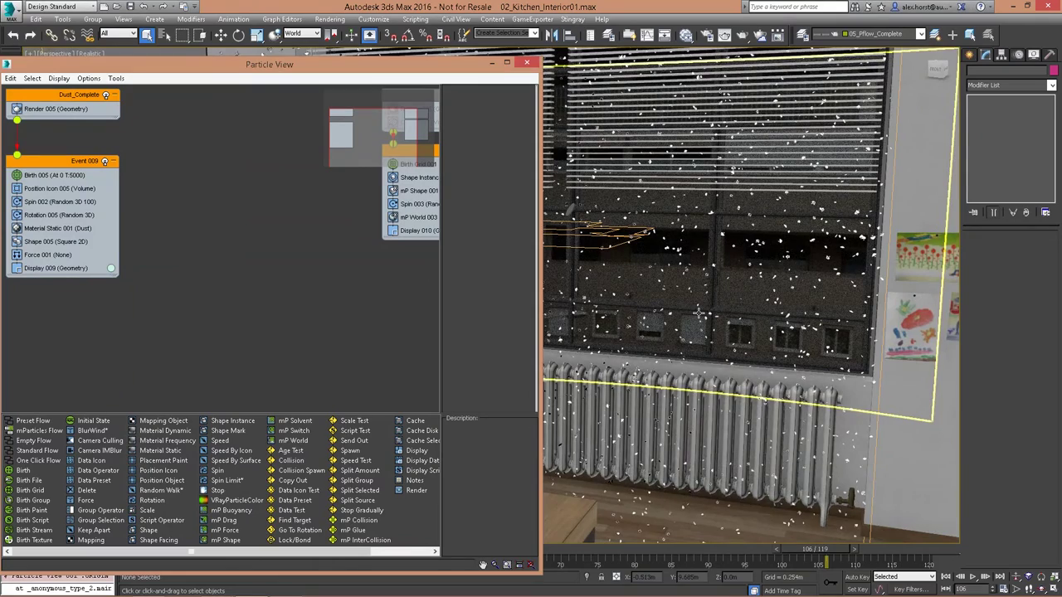
Add the Wind001, Wind002 and Wind003 space warps to the Force 001 operator of the dust event
key("ctrl+x")
left_click(47, 255)
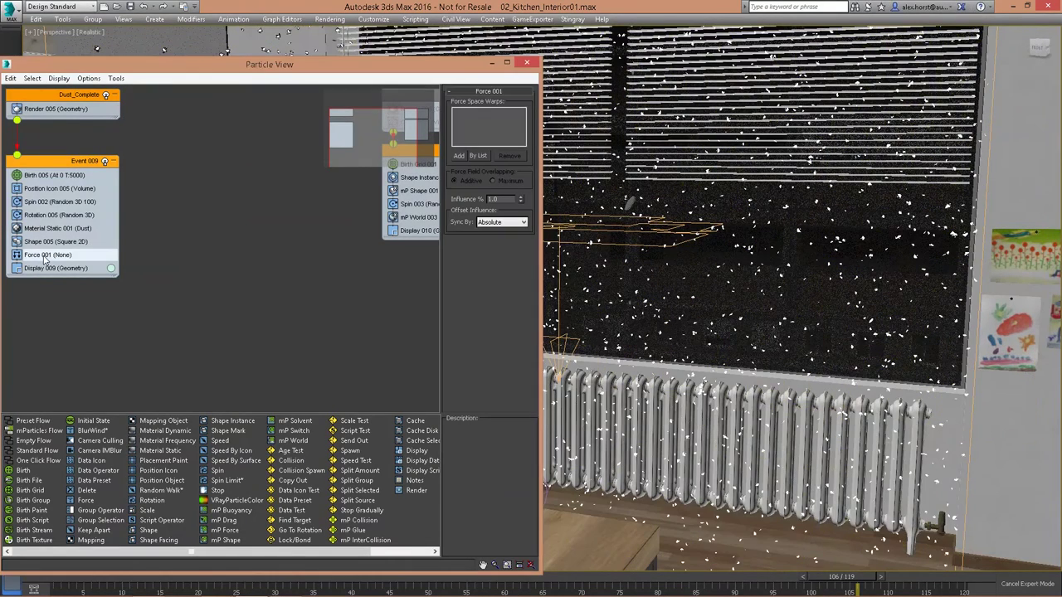
left_click(479, 156)
left_click(45, 78)
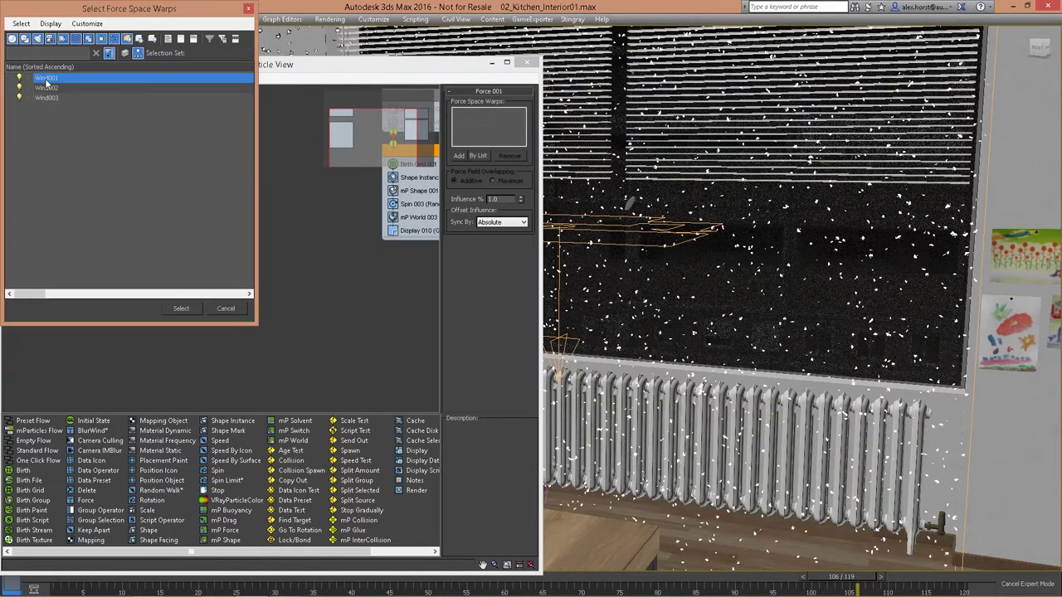
left_click(48, 98, "shift")
left_click(181, 308)
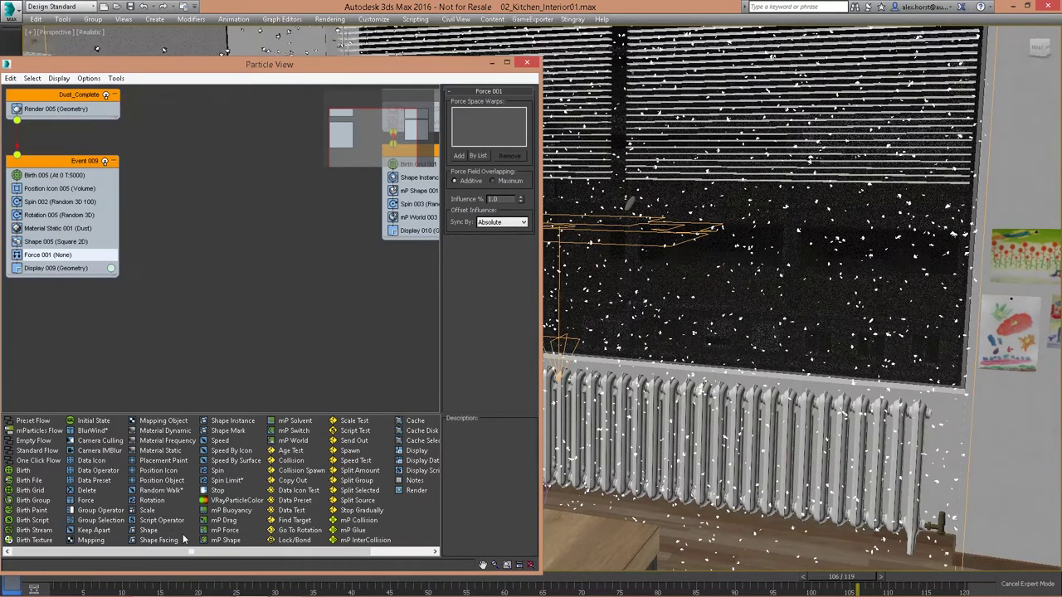
Shorten Particle View to uncover the timeline, then play the dust animation from the start and stop at frame 24
left_click_drag(84, 572, 84, 544)
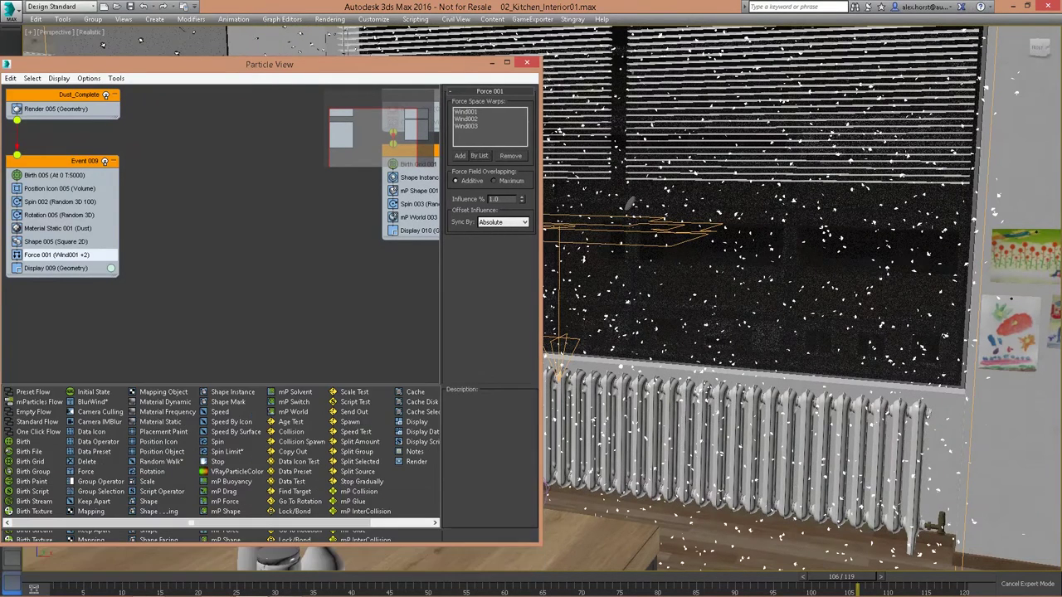
left_click(36, 580)
key("slash")
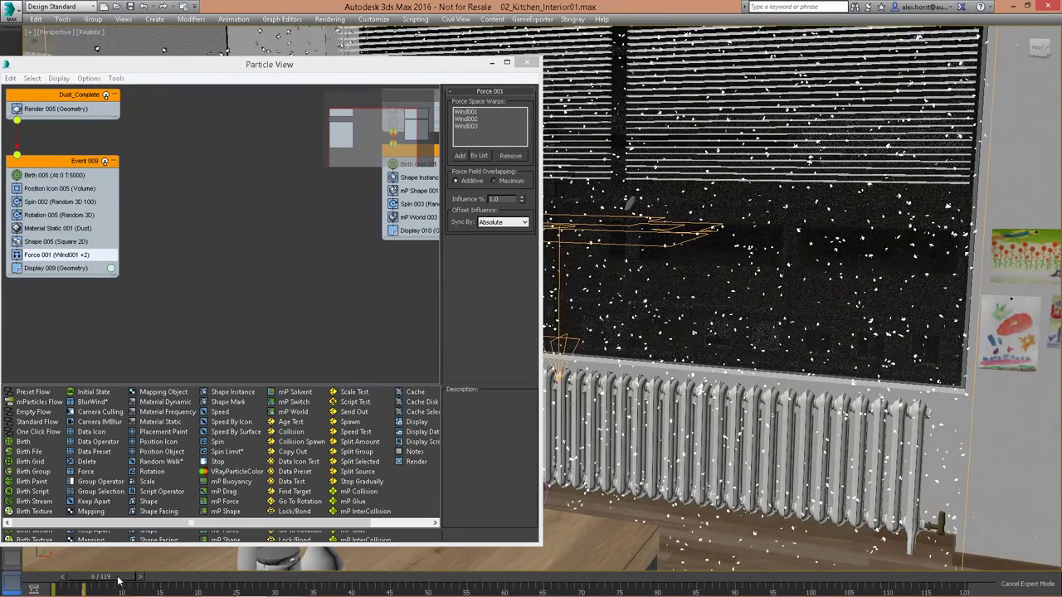
Minimize Particle View and examine the dust lengthwise through the room, between the shelves and the window blinds
scroll(747, 315, "down", 5)
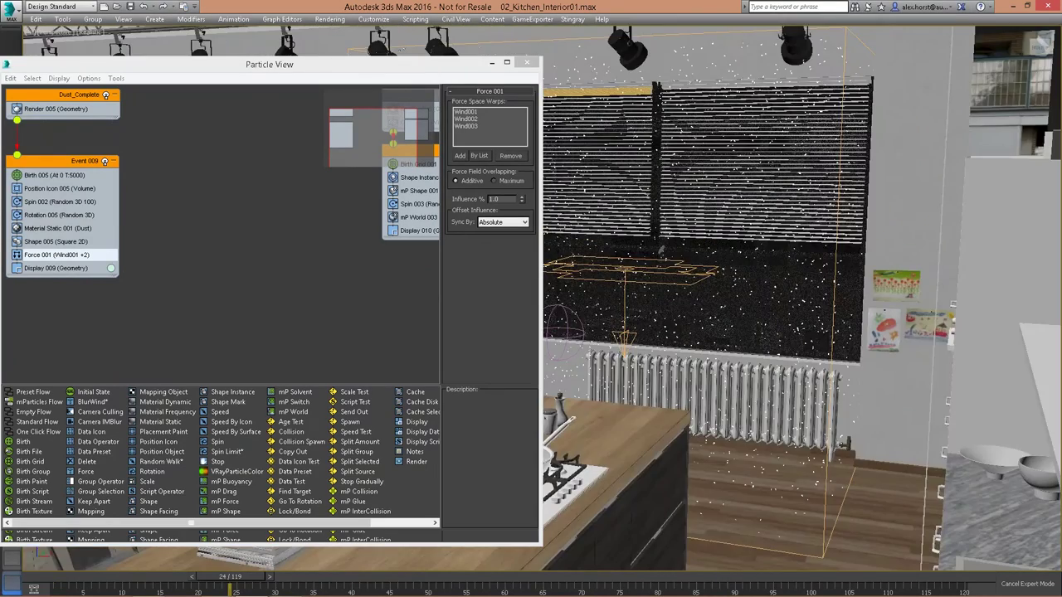
middle_click_drag(714, 298, 755, 319, "alt")
middle_click_drag(668, 256, 574, 292, "alt")
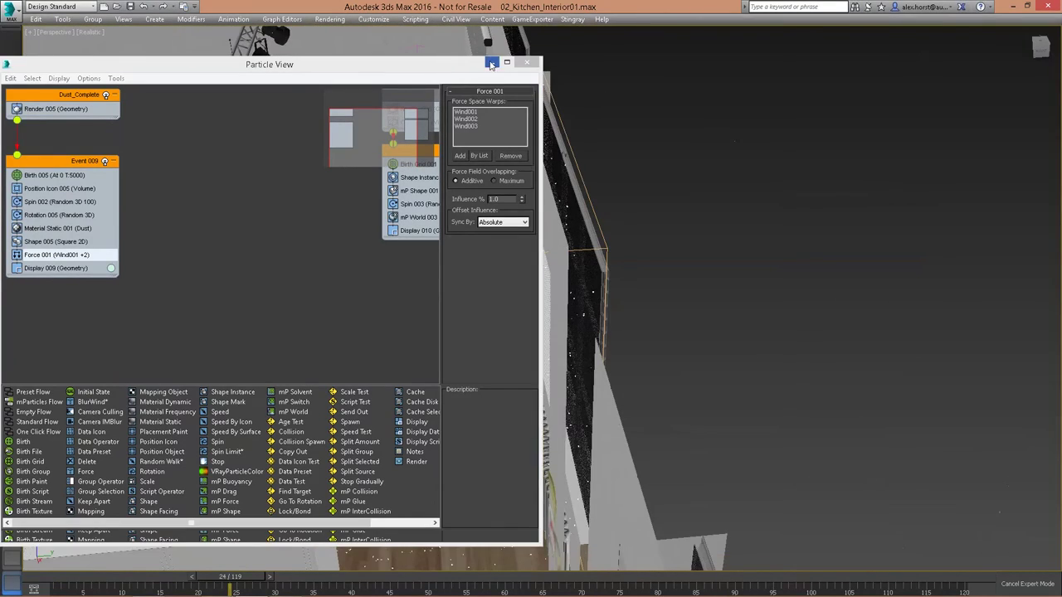
left_click(492, 63)
middle_click_drag(415, 265, 497, 231, "alt")
scroll(497, 231, "up", 4)
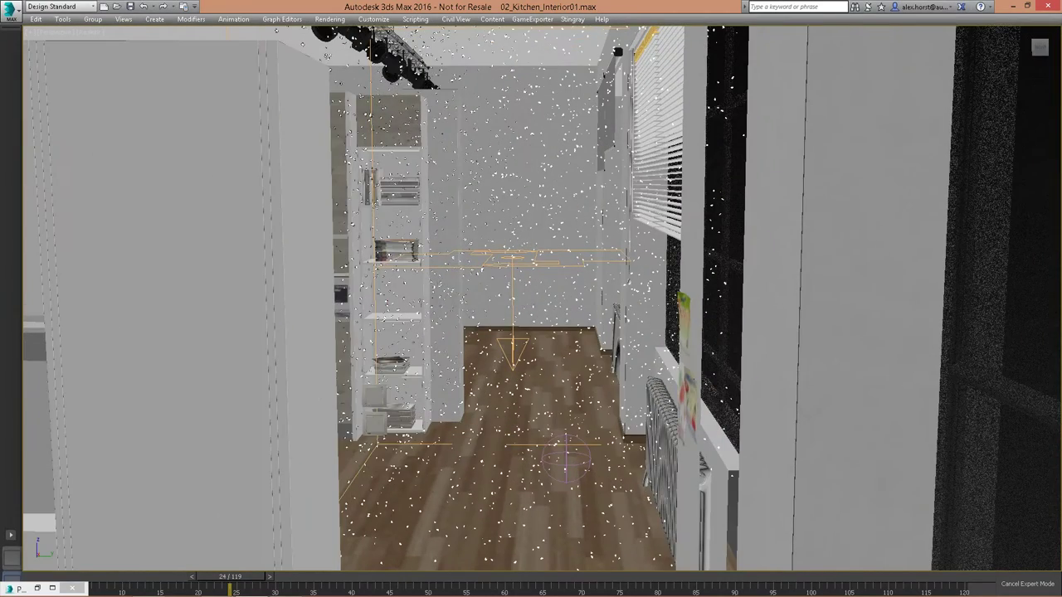
scroll(498, 231, "up", 1)
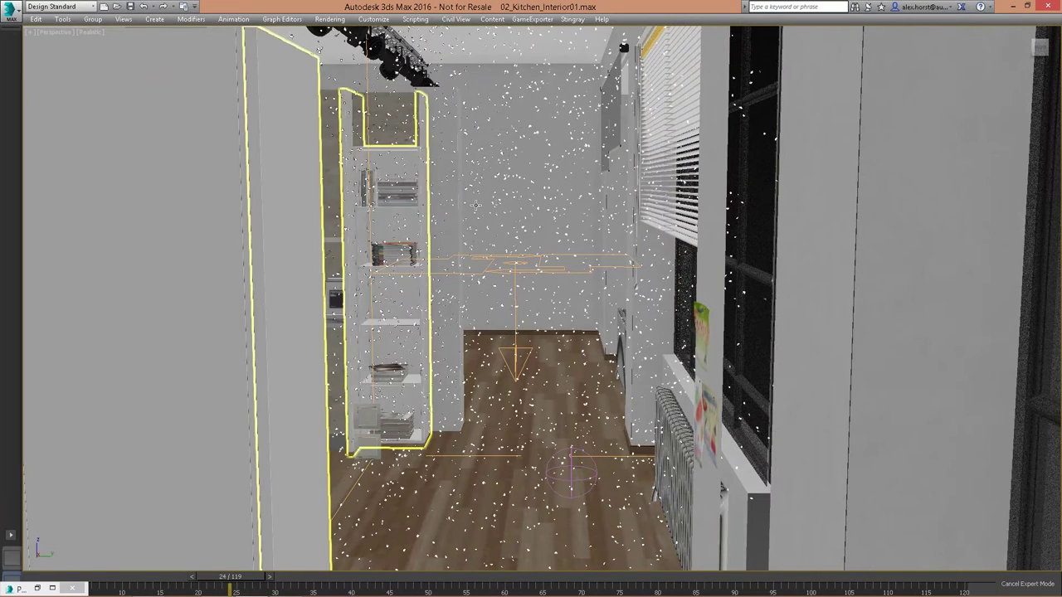
left_click(679, 46)
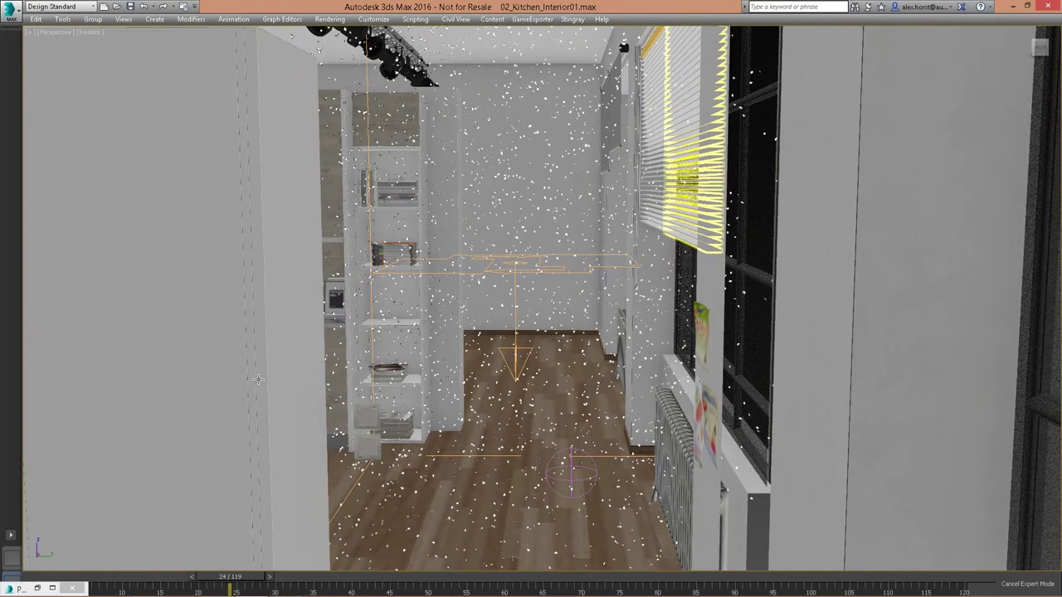
left_click(336, 282)
key("ctrl+z")
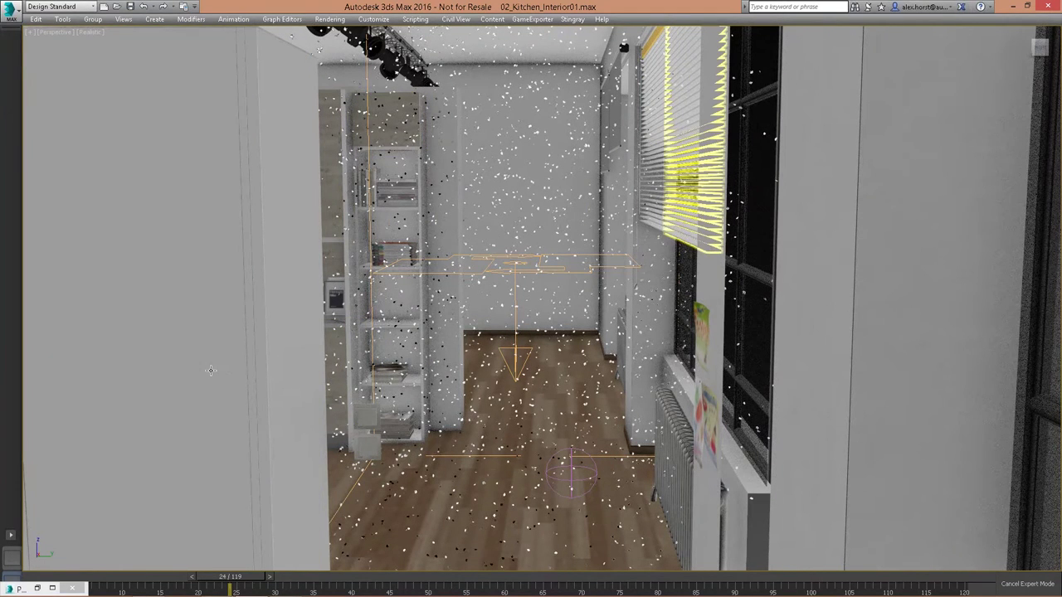
key("ctrl+y")
left_click(652, 88)
left_click(476, 112)
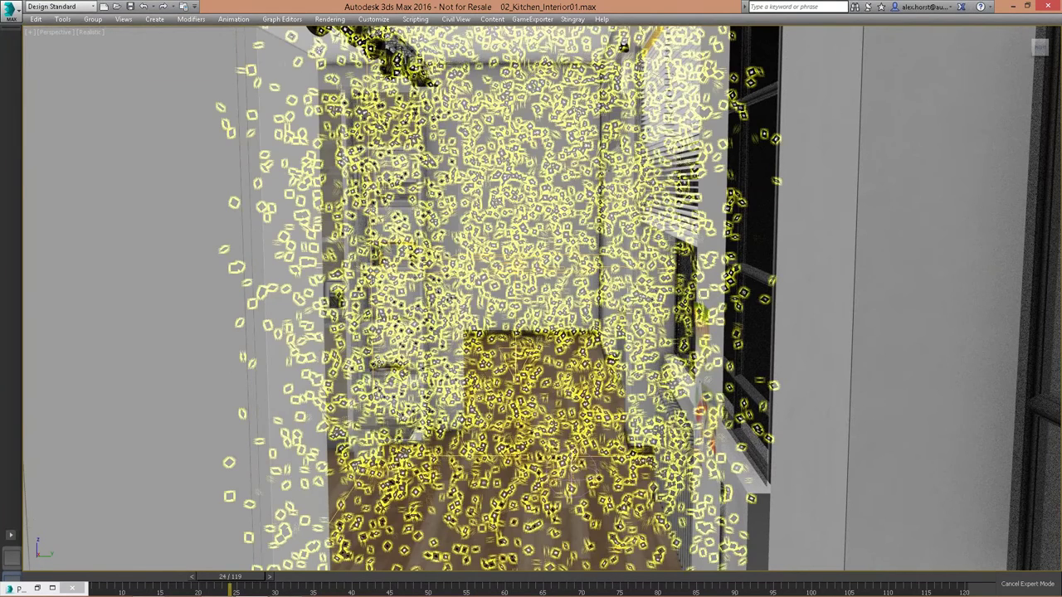
left_click(678, 340)
key("ctrl+d")
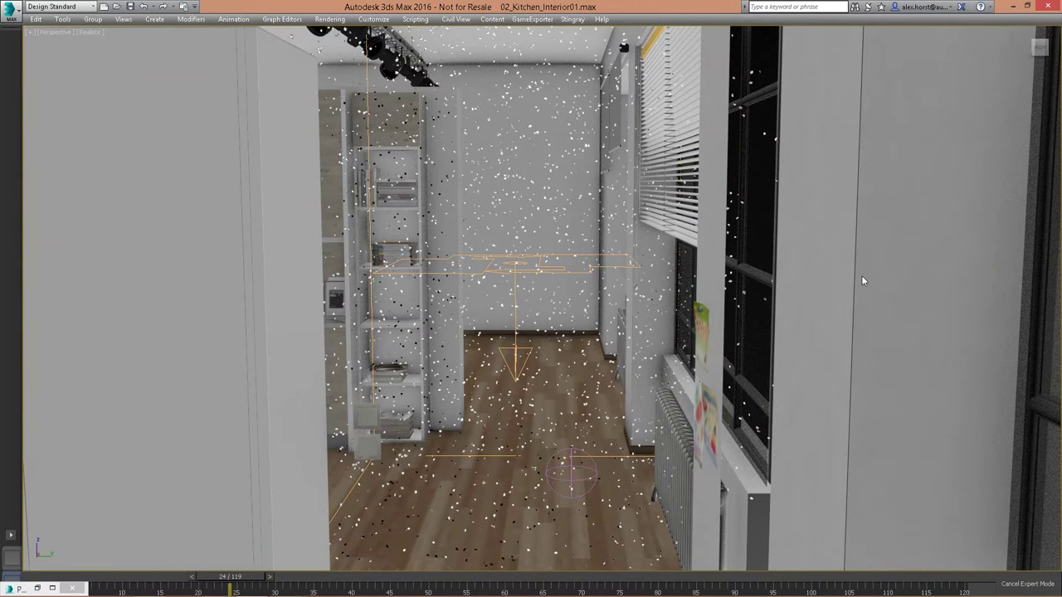
Leave Expert Mode and select the box stored in the Particle Box selection set
key("ctrl+x")
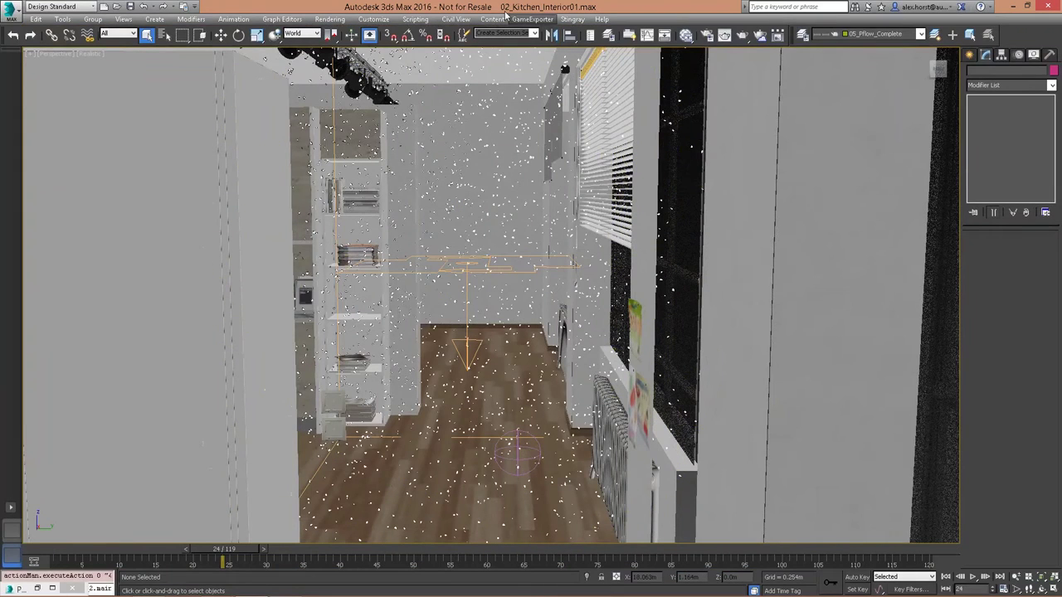
left_click(534, 34)
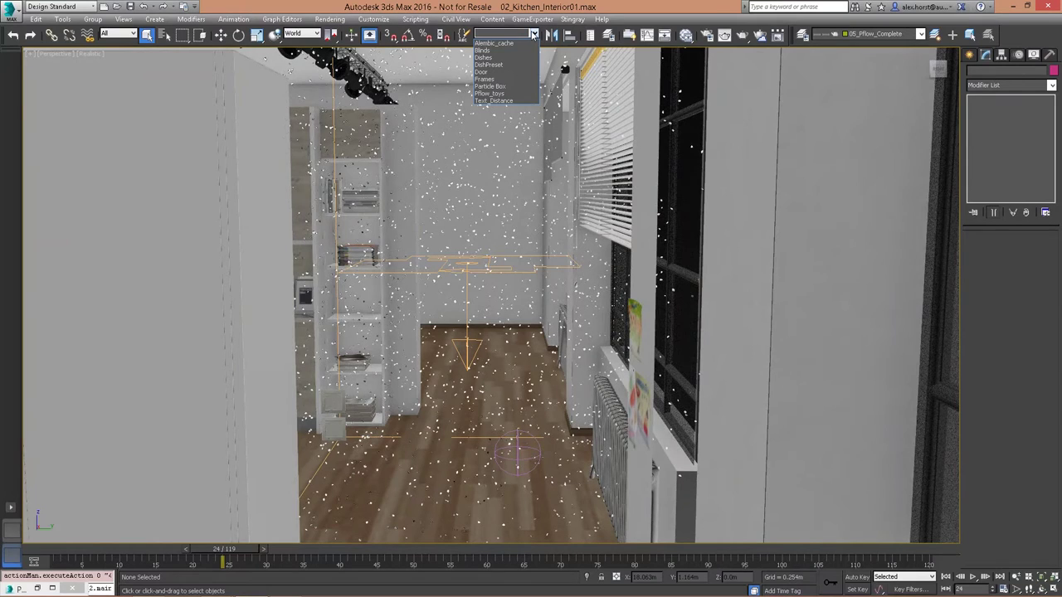
left_click(490, 86)
left_click(578, 356)
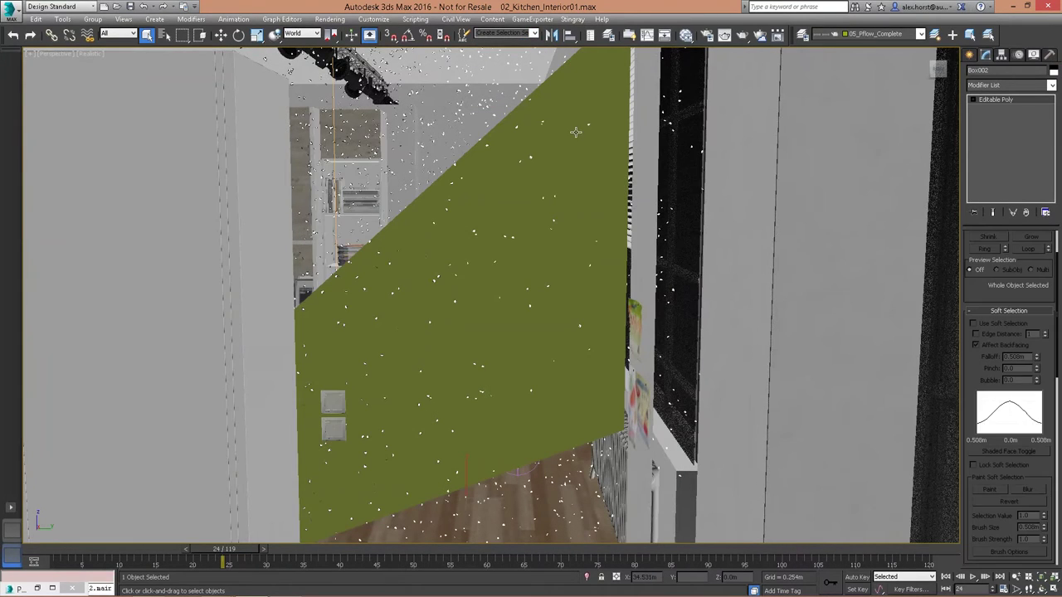
middle_click_drag(572, 176, 350, 367, "alt")
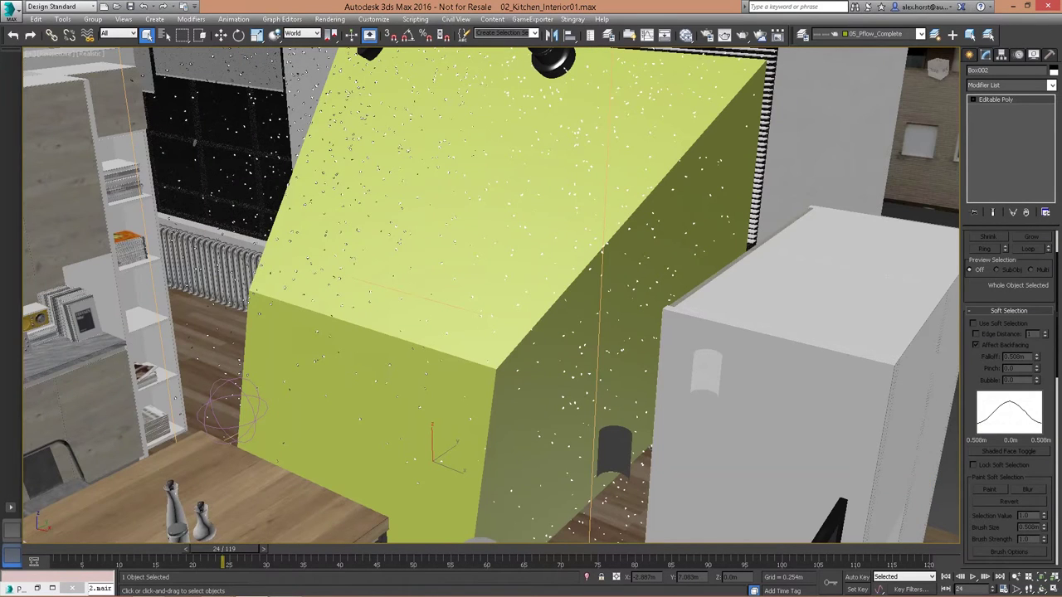
Switch the box's display properties to By Object and turn on See-Through
right_click(495, 239)
left_click(540, 299)
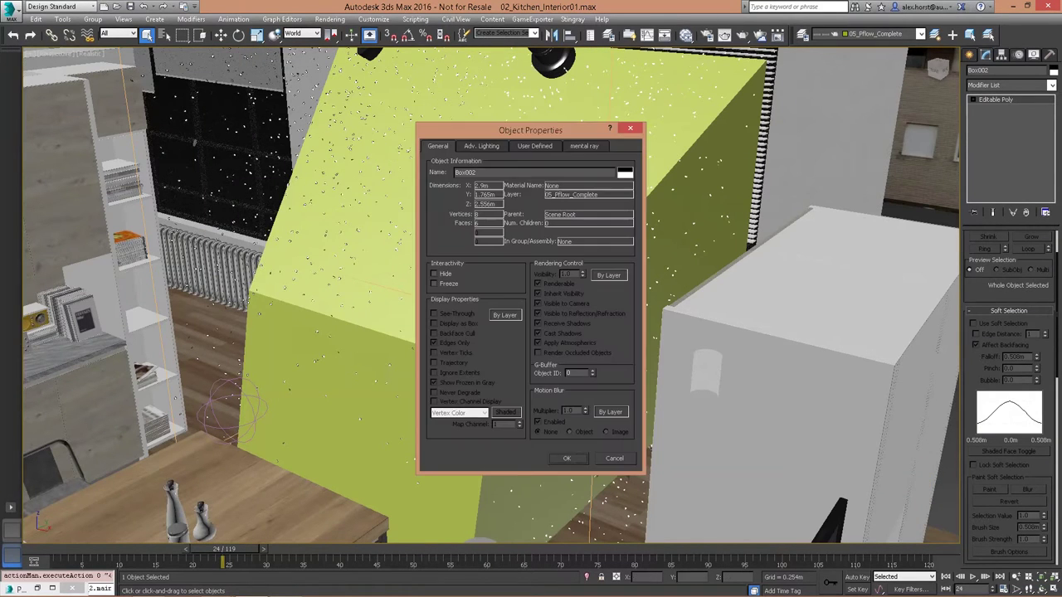
left_click(505, 315)
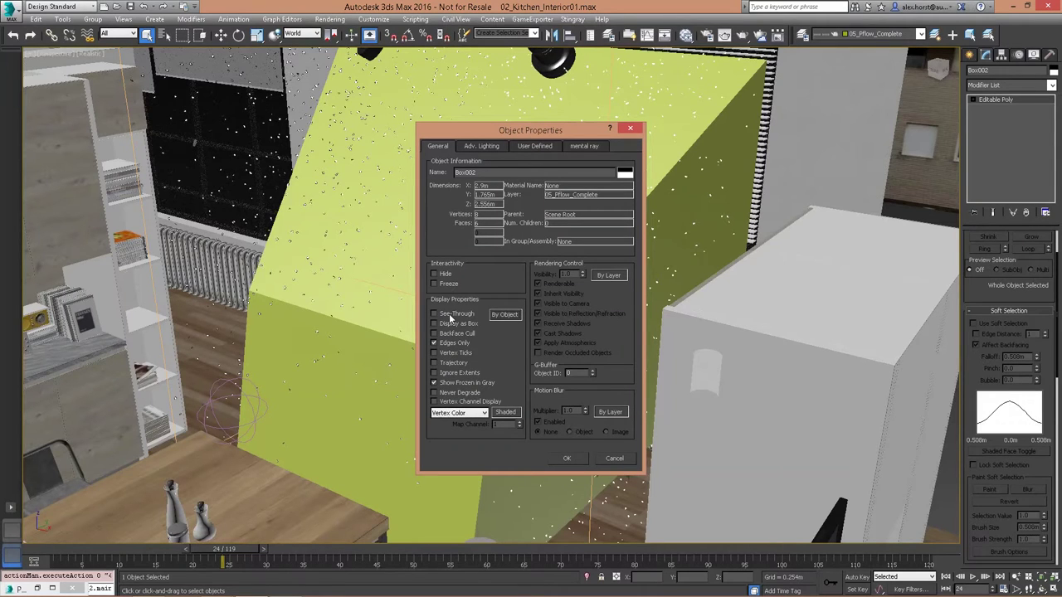
left_click(451, 315)
left_click(567, 458)
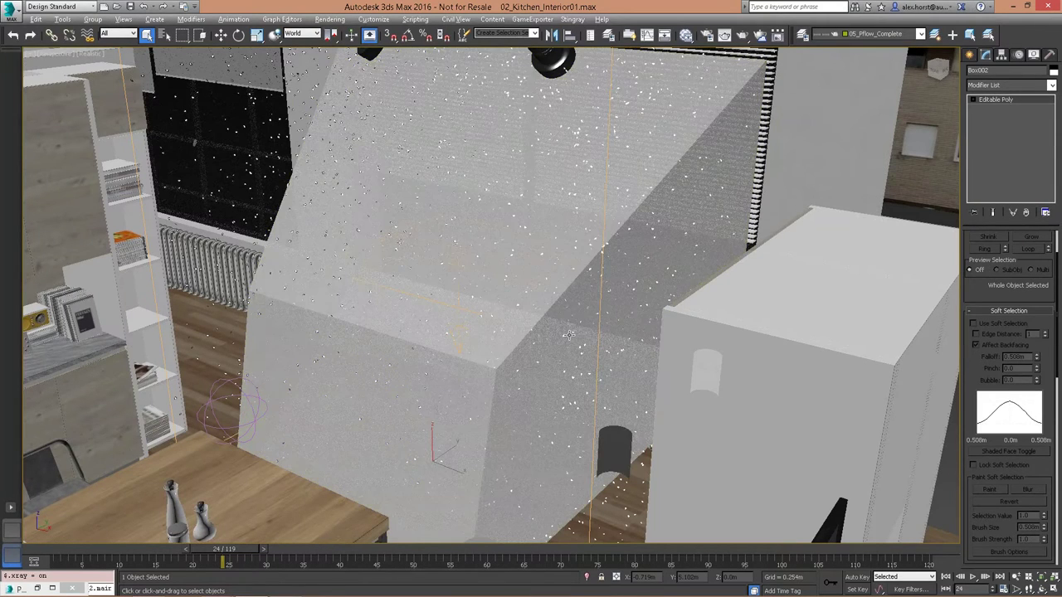
middle_click_drag(569, 335, 463, 155, "alt")
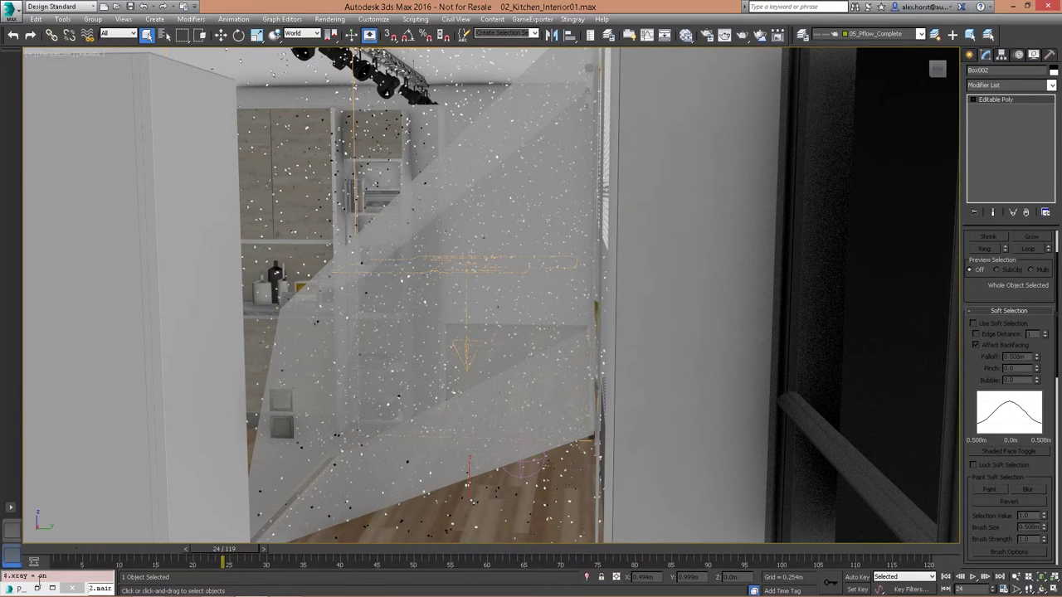
Restore Particle View, insert a Data Operator between Force 001 and Display 009 in Event 009, and select it
key("6")
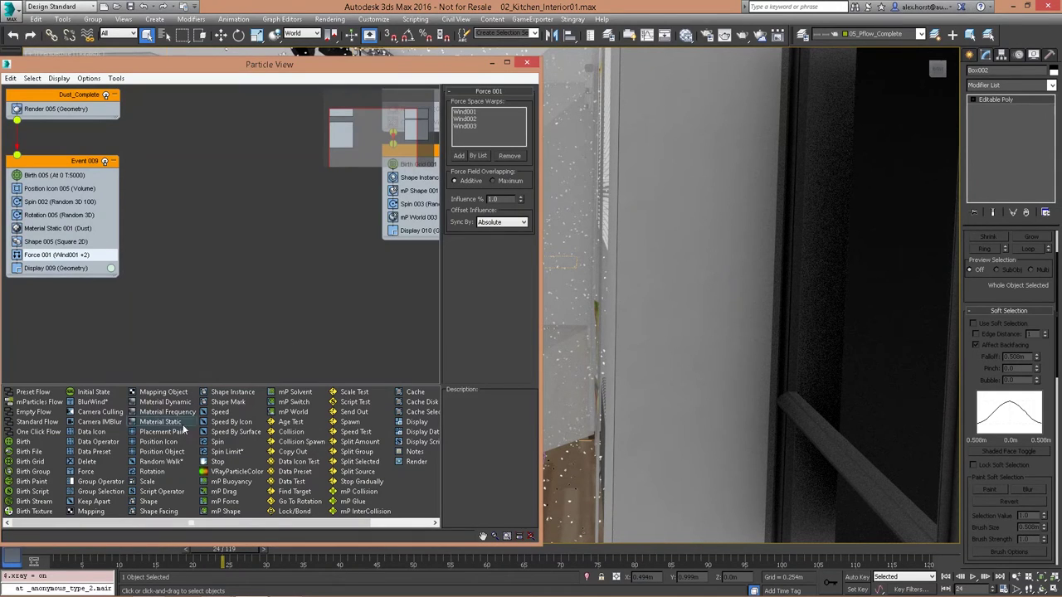
left_click(98, 441)
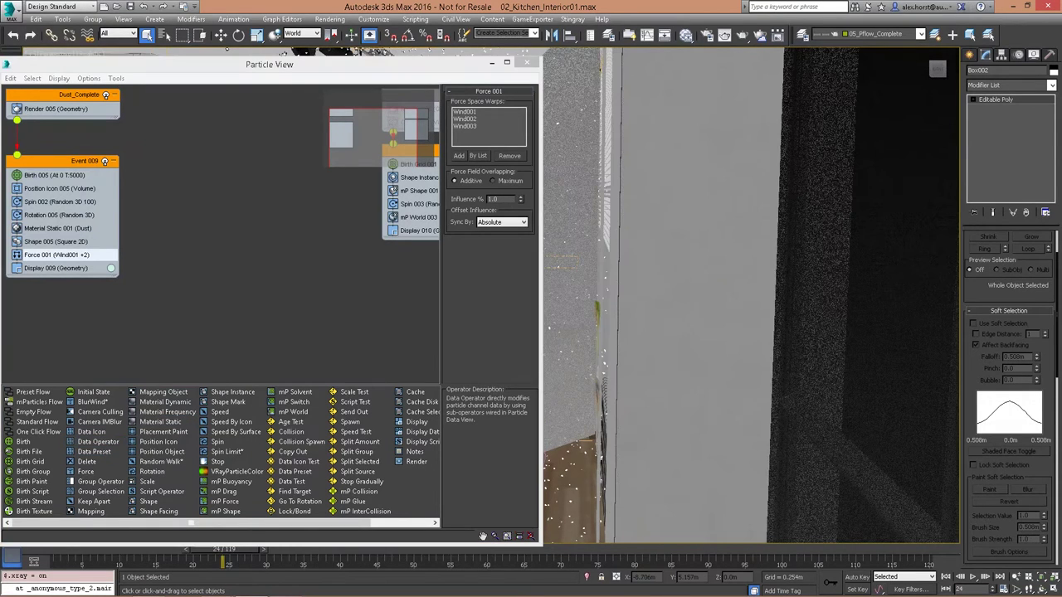
middle_click_drag(655, 290, 813, 287)
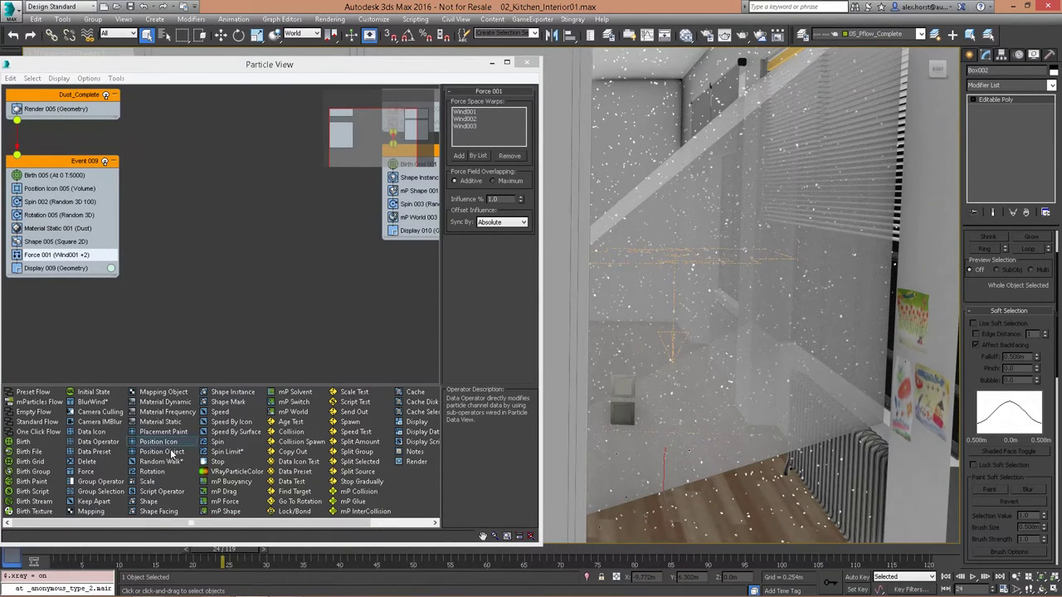
left_click(97, 443)
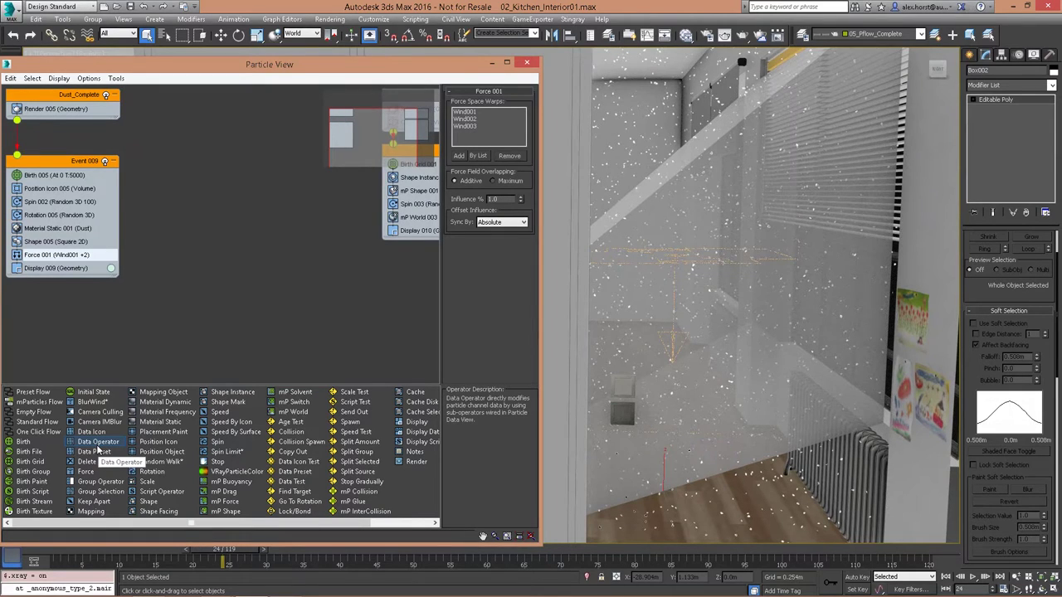
left_click_drag(87, 448, 64, 274)
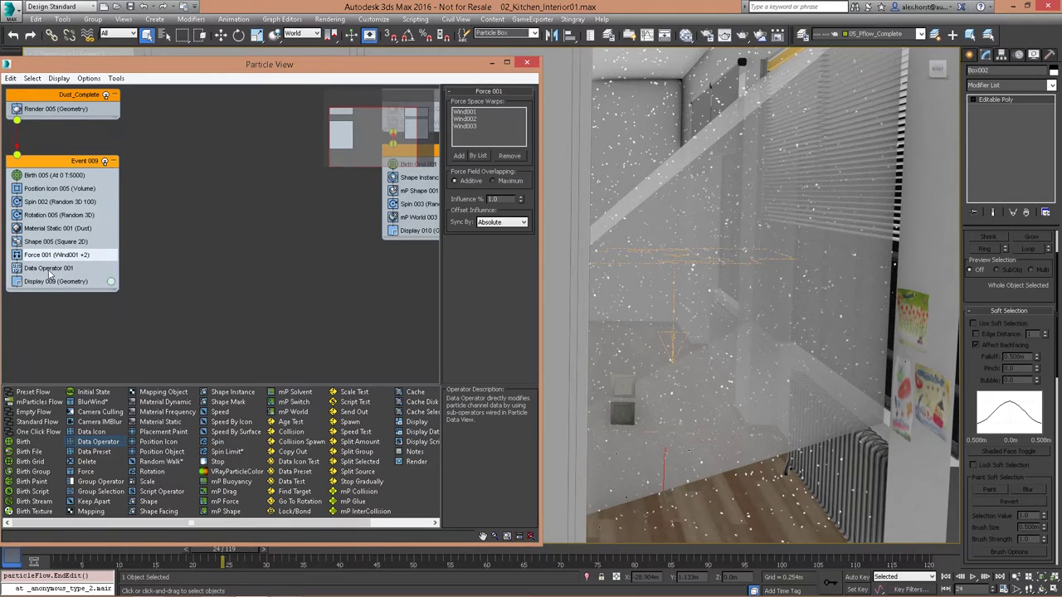
left_click(51, 268)
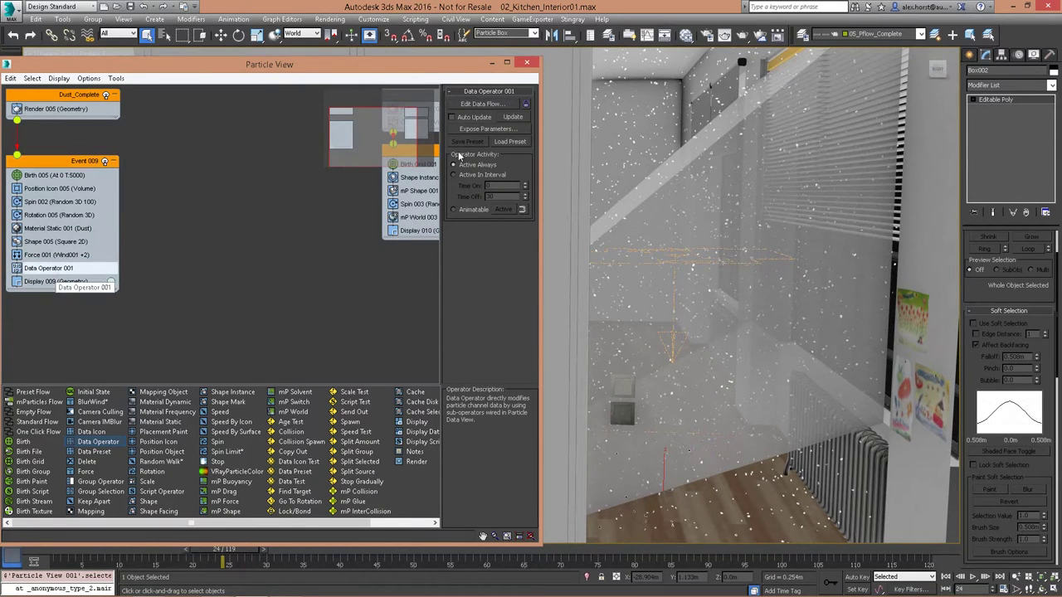
Open the Data Operator's data flow editor, place sample sub-operators including Input Custom, and close the editor
left_click(484, 104)
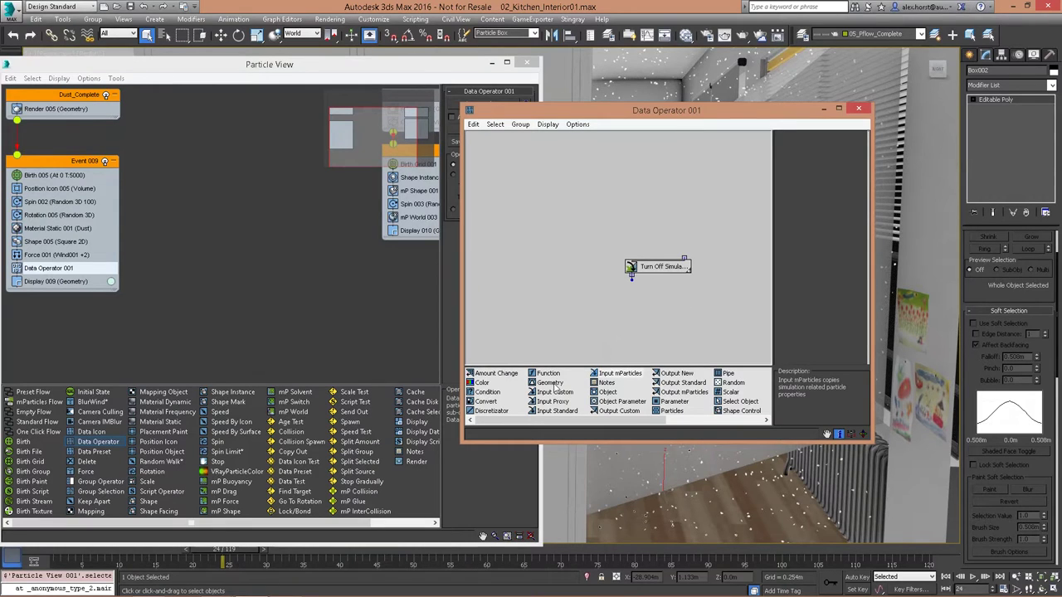
left_click_drag(553, 391, 581, 282)
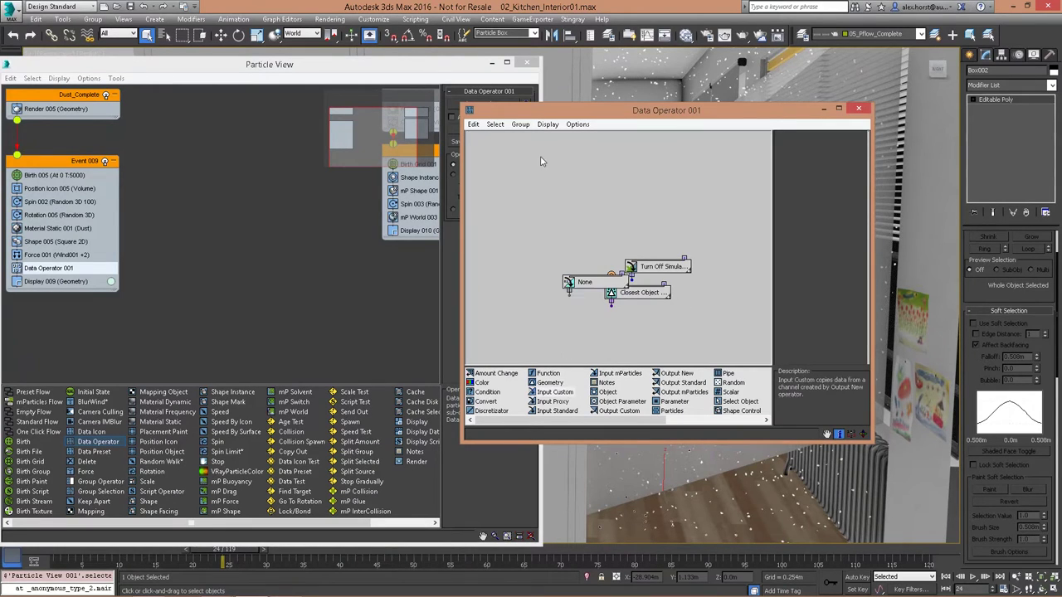
middle_click_drag(675, 271, 653, 239)
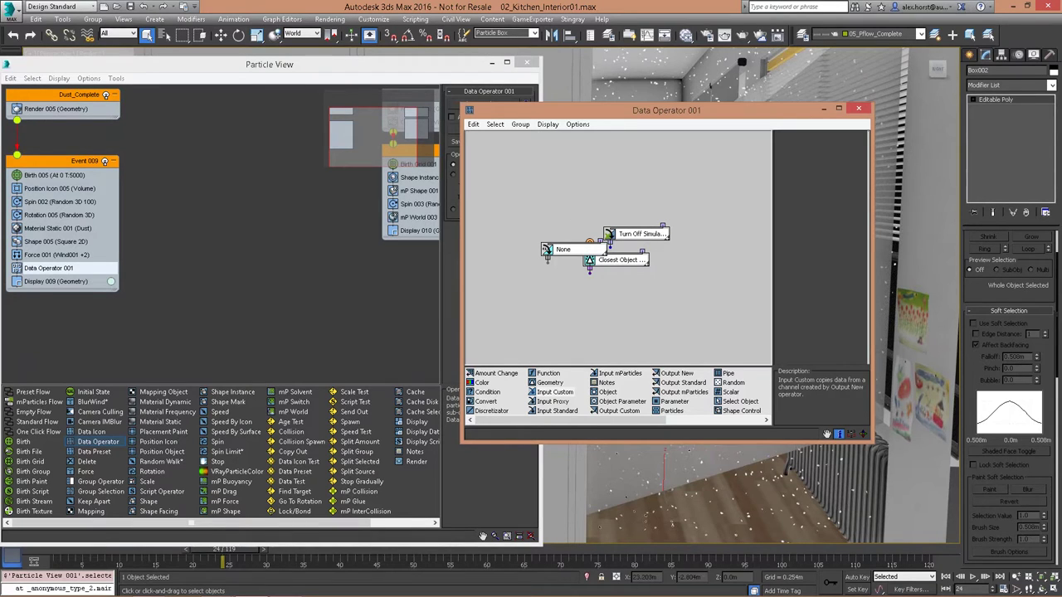
left_click(859, 109)
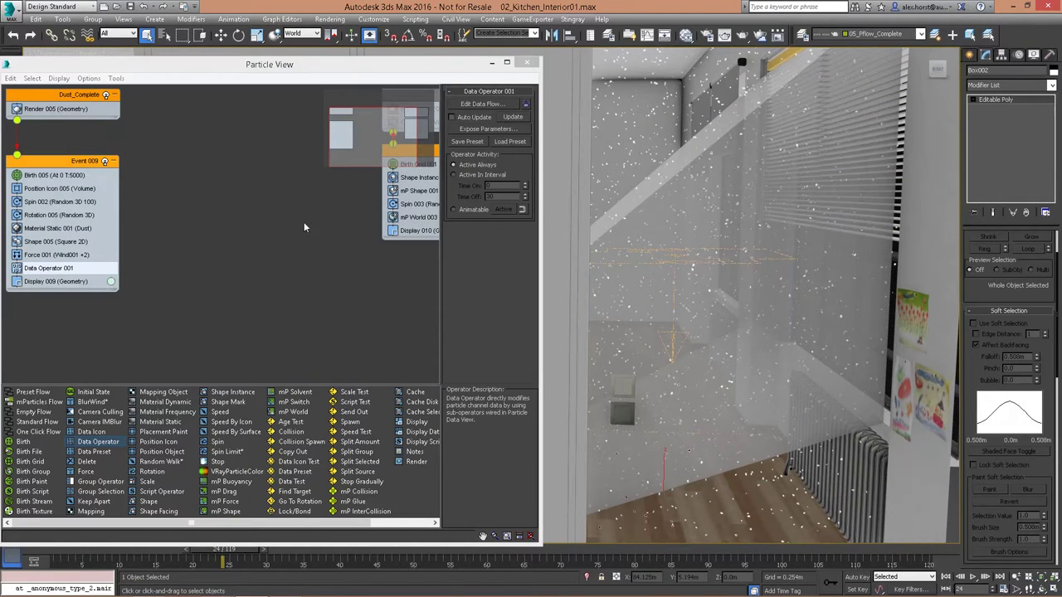
Load the Light_Beam data preset into the Data Operator
left_click(511, 141)
left_click(580, 342)
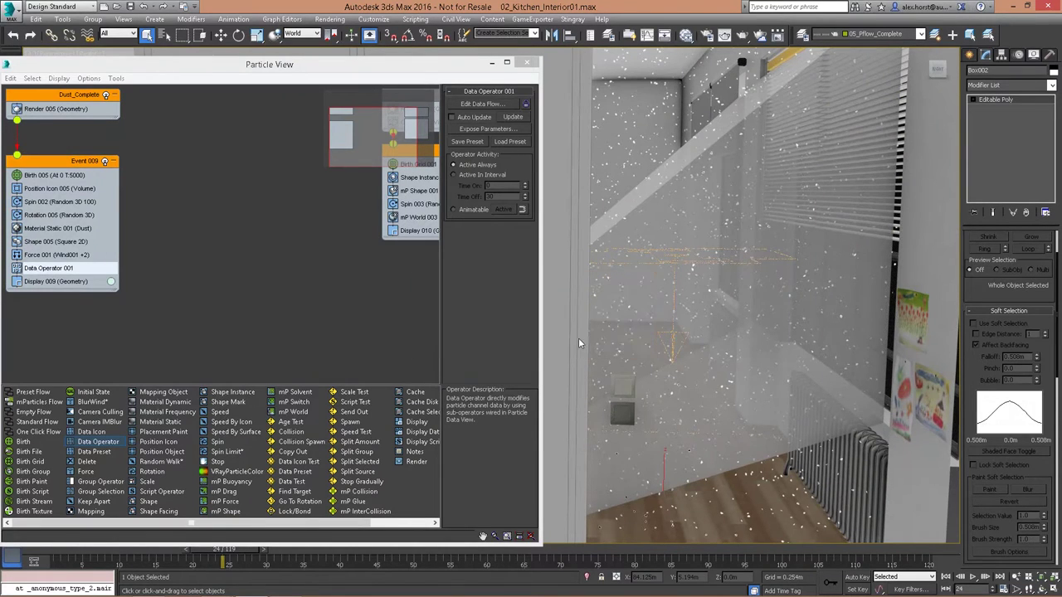
left_click(524, 203)
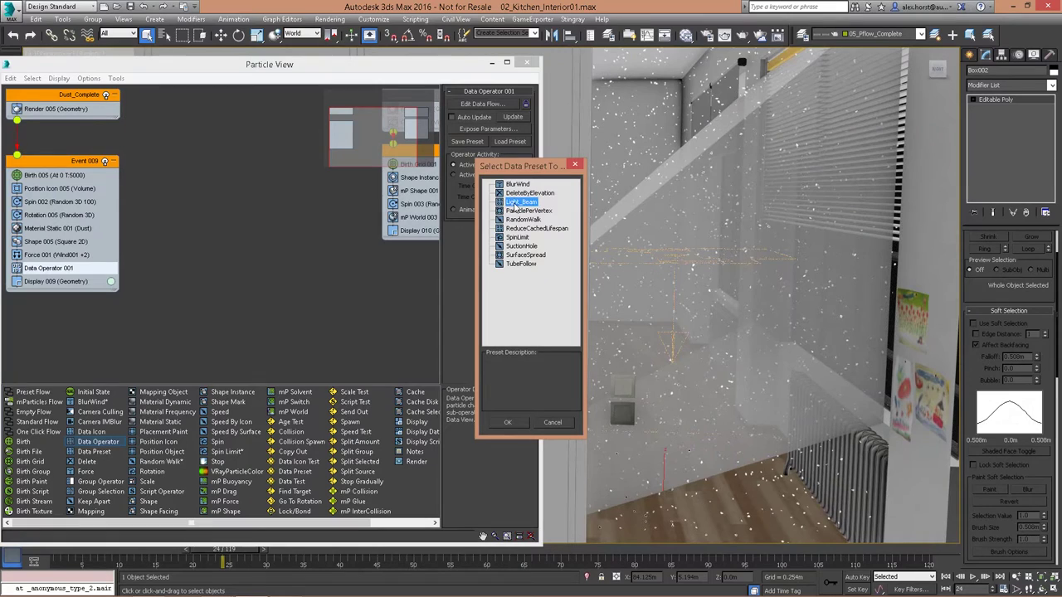
left_click(508, 423)
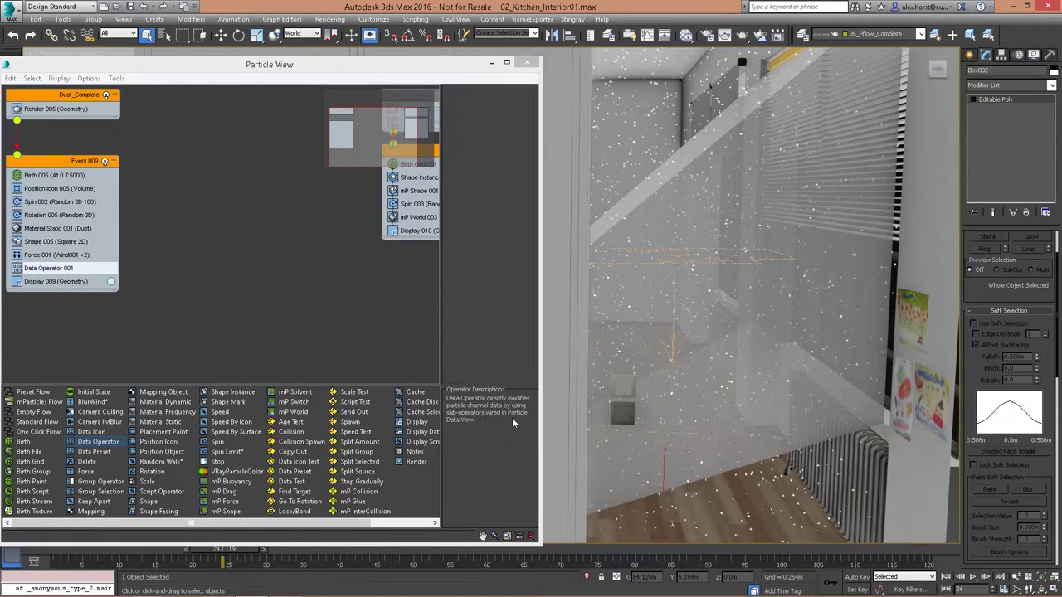
Check the Data Operator's exposable parameters, and assign the box Box002 as its object parameter
left_click(487, 130)
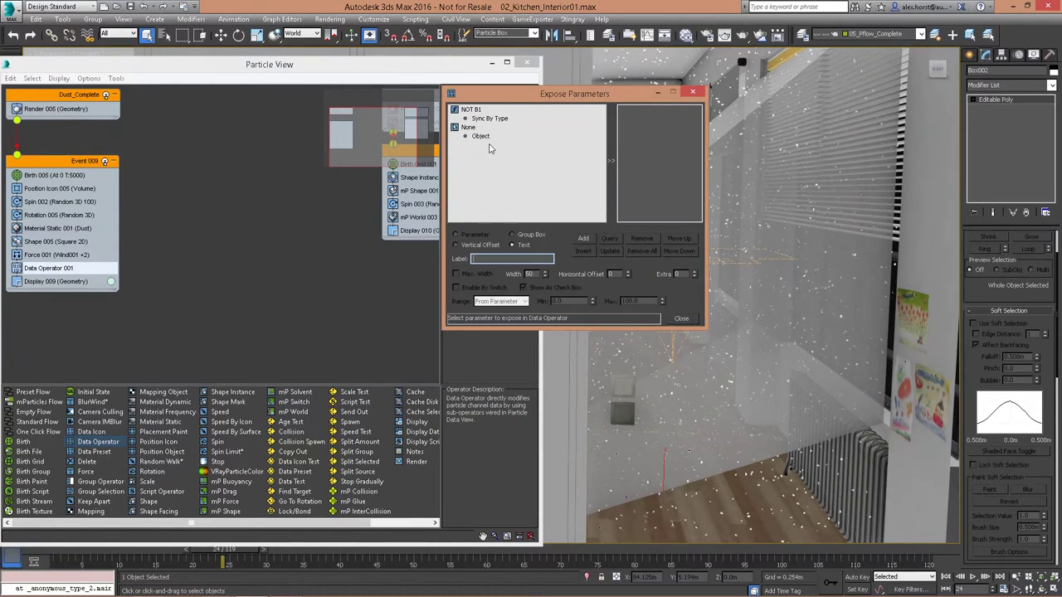
left_click(679, 321)
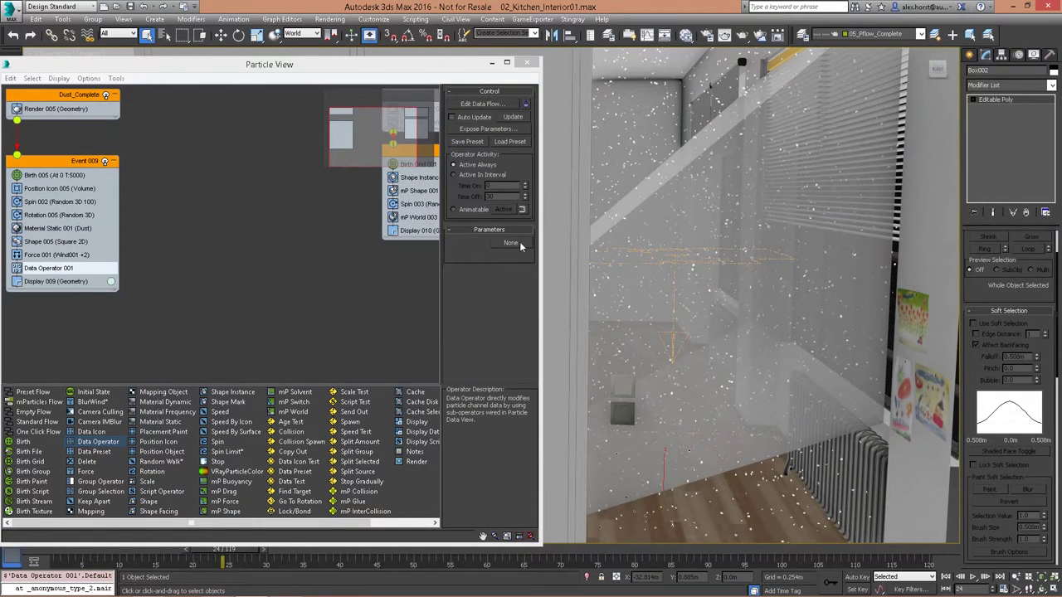
left_click(512, 243)
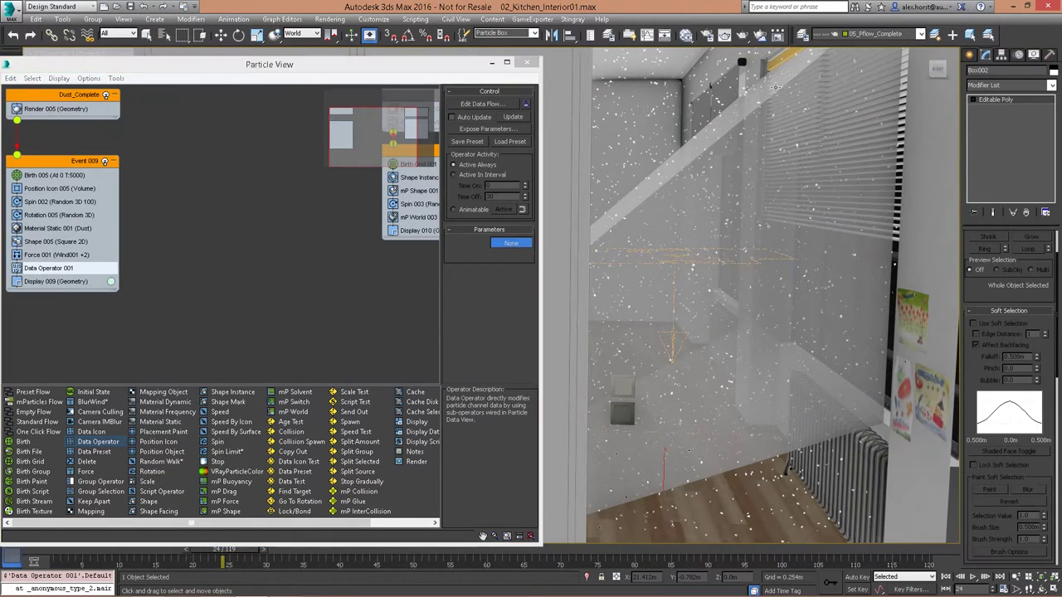
left_click(690, 213)
middle_click_drag(713, 239, 651, 217, "alt")
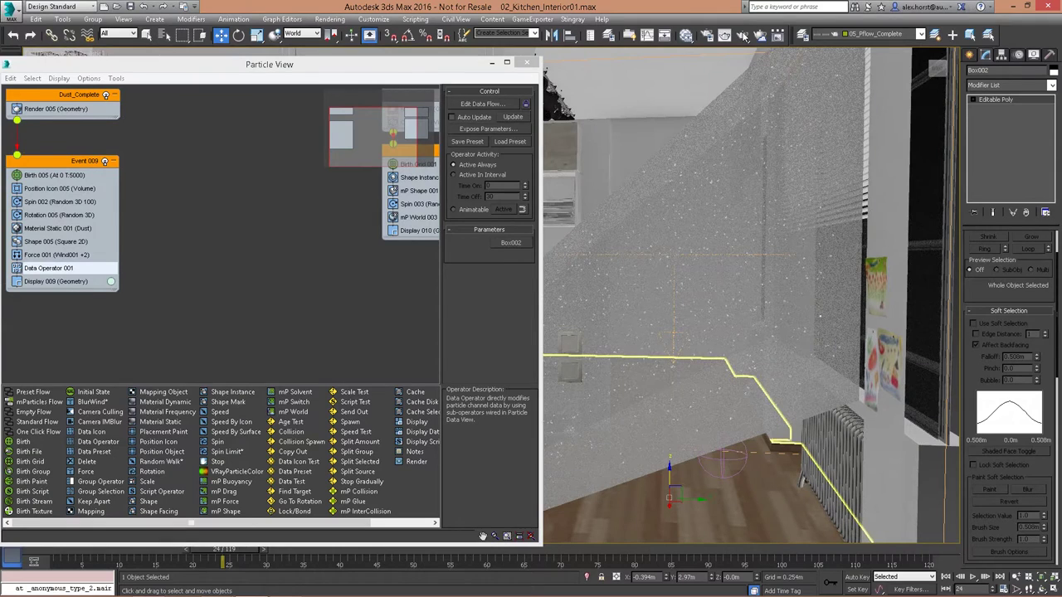
Close Particle View and hide the selected box after running through the particle animation
left_click_drag(237, 551, 585, 551)
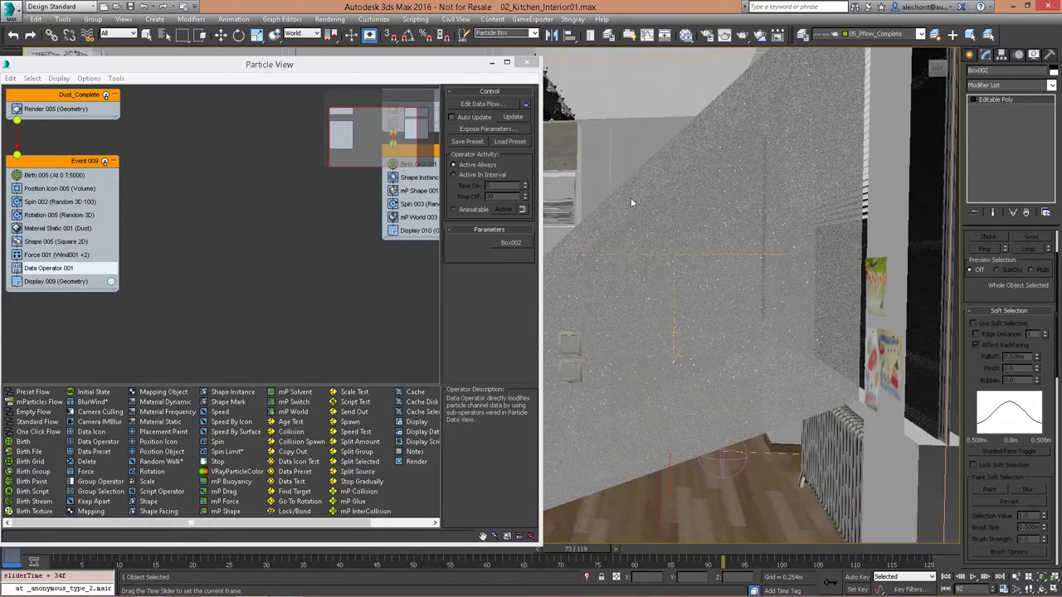
key("w")
left_click(527, 62)
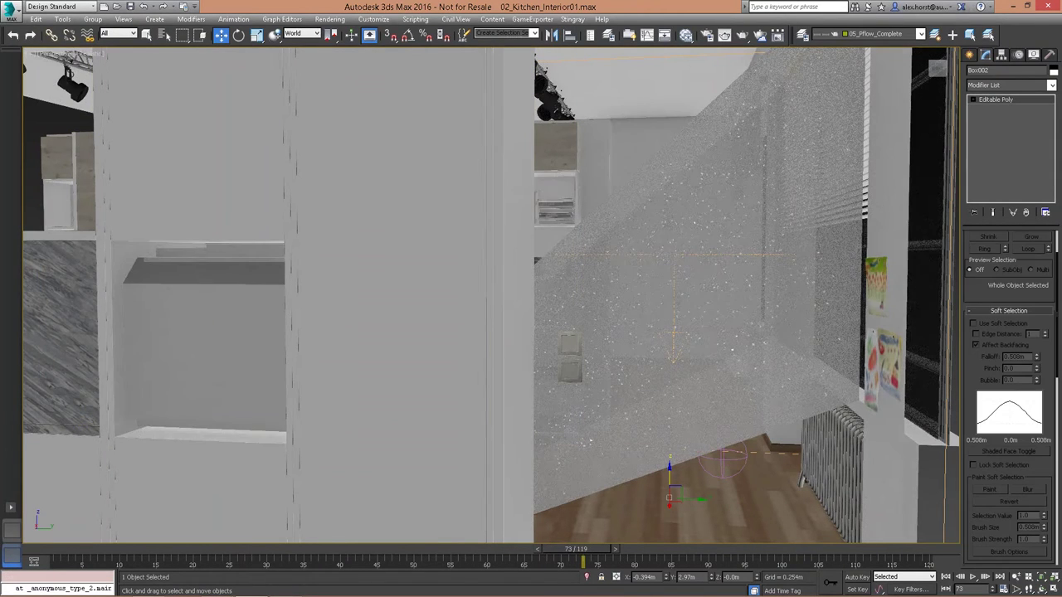
right_click(622, 204)
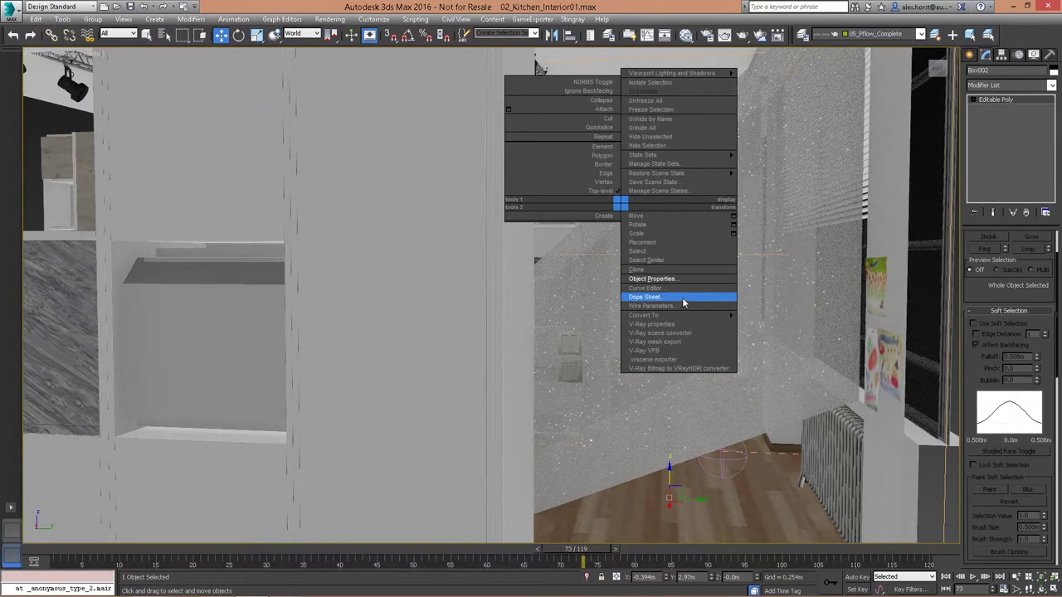
left_click(677, 146)
Scrub through the timeline to review the dust moving in the light beam, returning to frame 1
left_click_drag(54, 552, 903, 557)
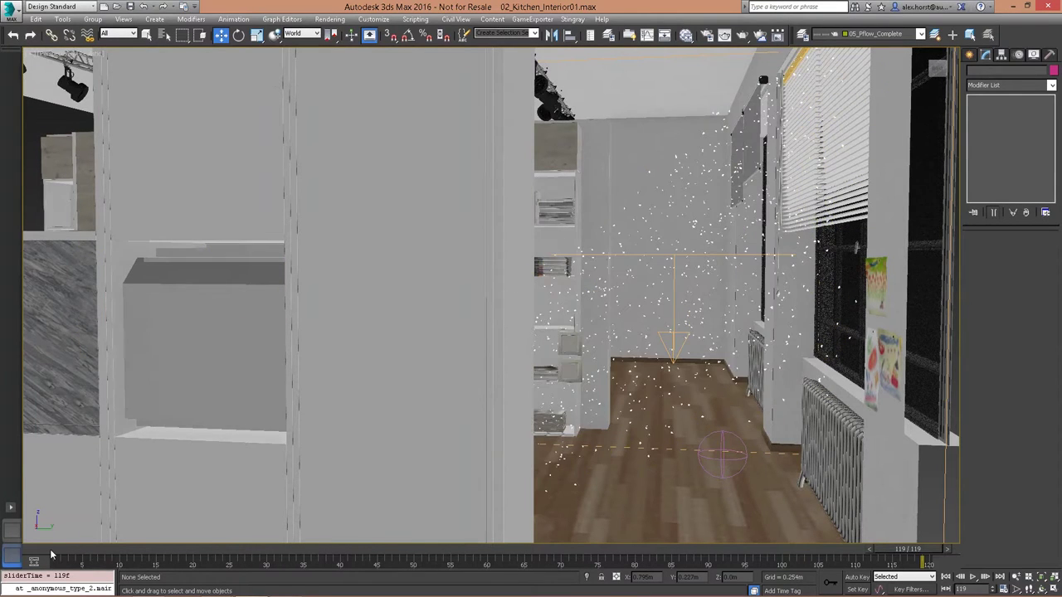
left_click_drag(52, 551, 820, 553)
left_click_drag(824, 385, 828, 385)
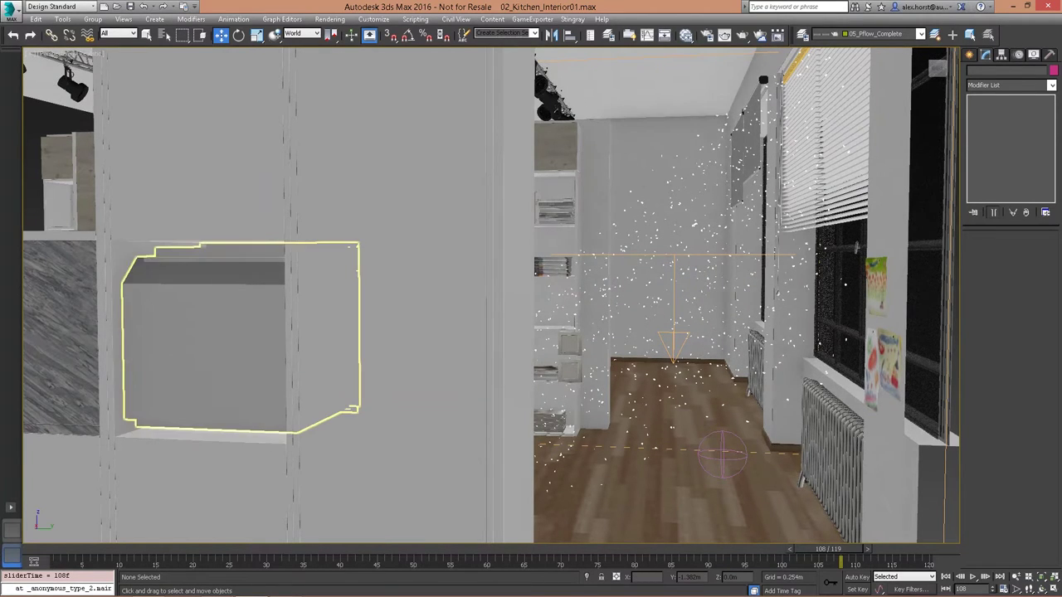
left_click(58, 550)
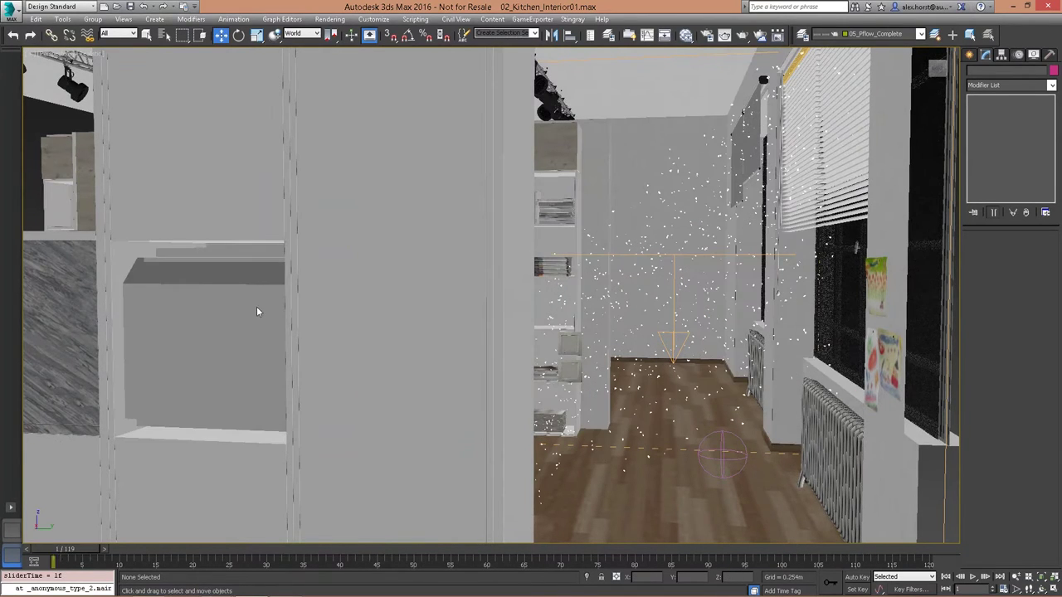
Set the size of the Shape 005 operator in Event 009 to 0.015 m and close Particle View
key("6")
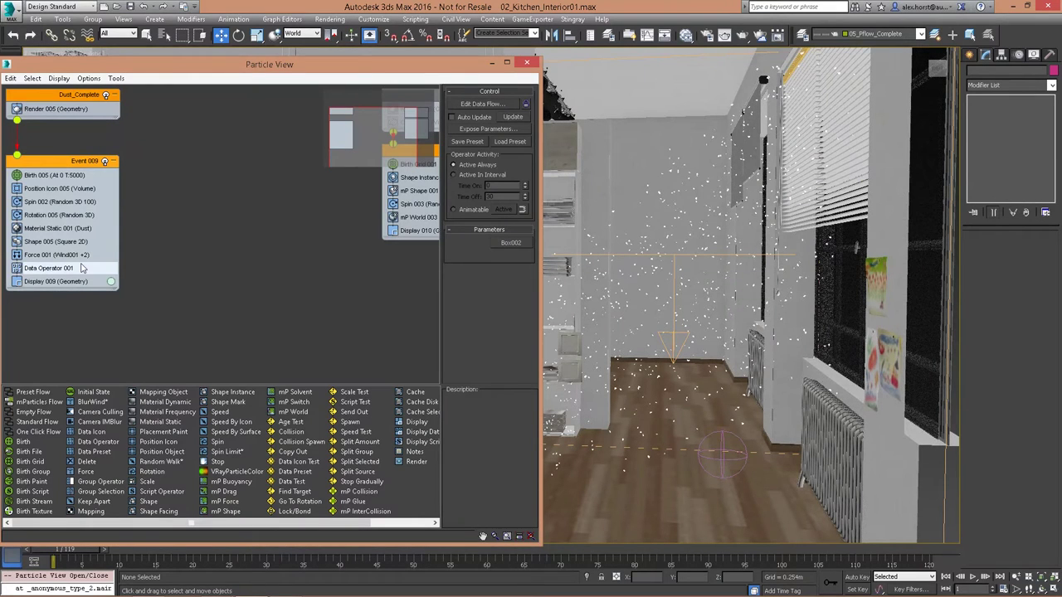
left_click(58, 241)
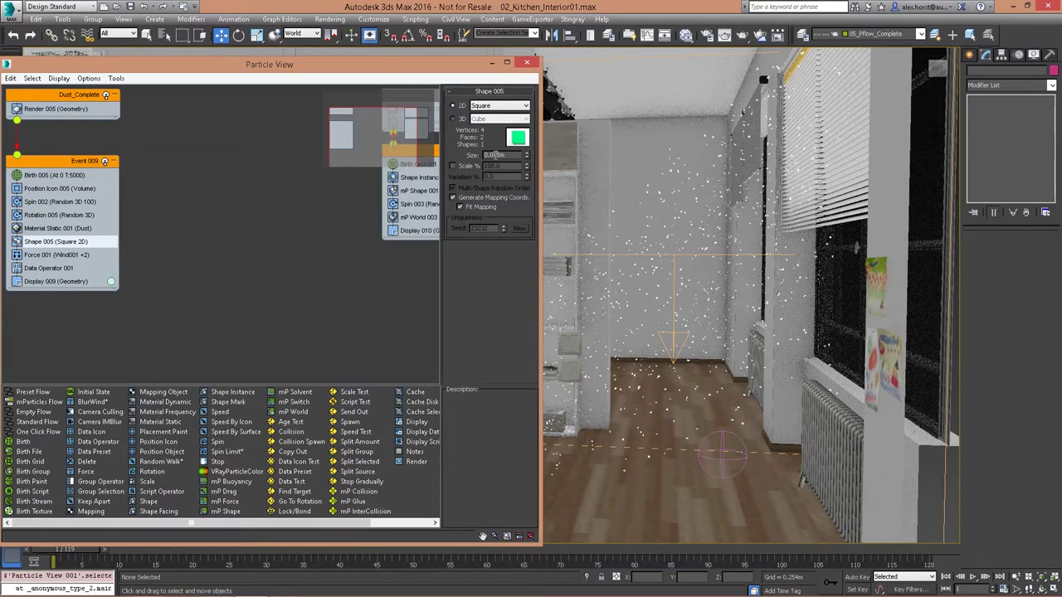
double_click(495, 155)
type("0.015")
key("Return")
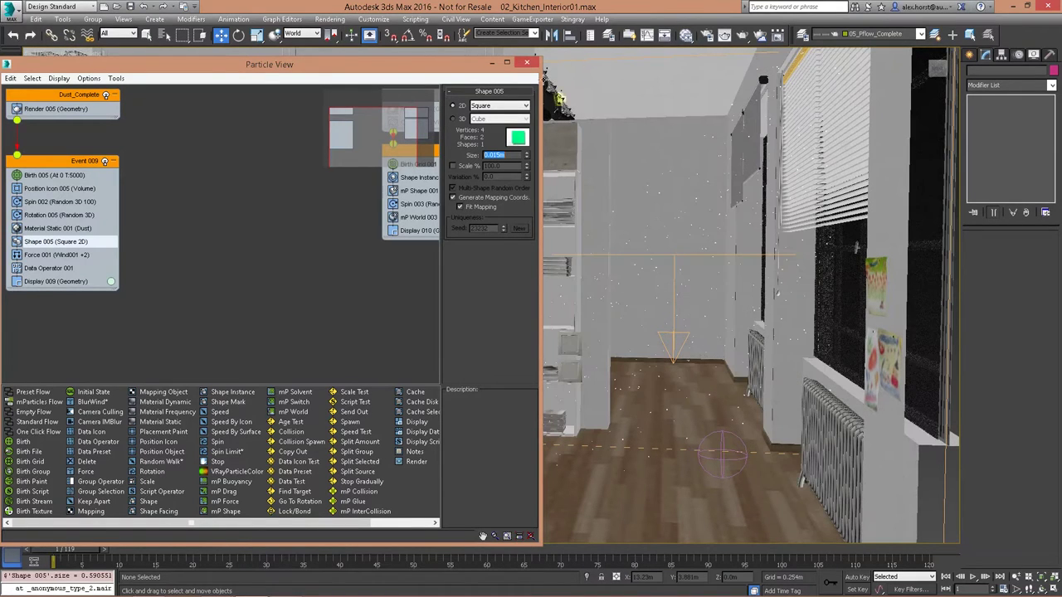
left_click(527, 63)
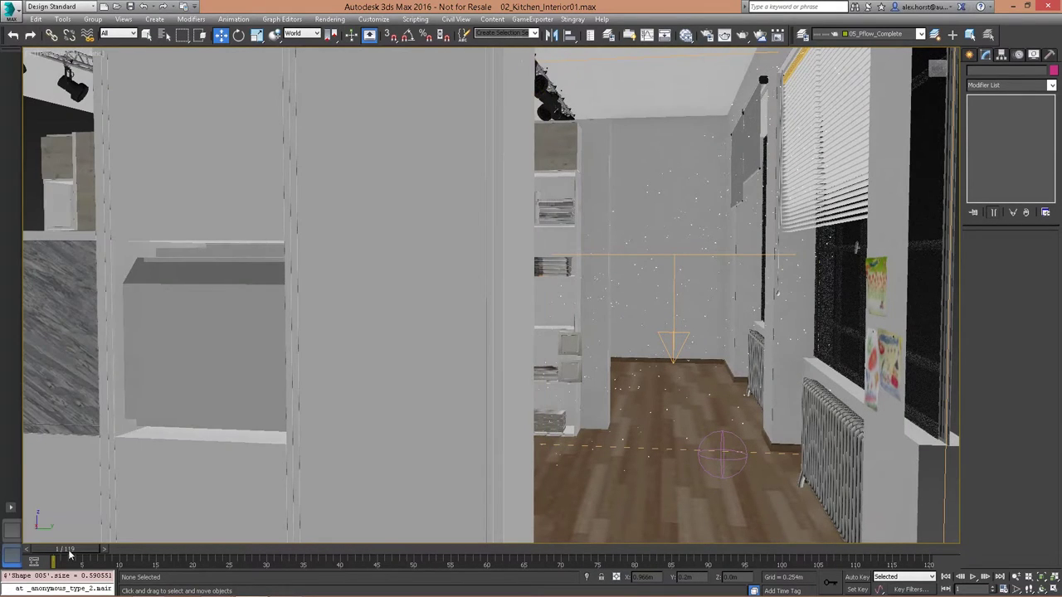
Scrub through the animation to review the resized dust particles, including from a view across the dining table towards the windows
left_click_drag(60, 550, 191, 550)
left_click_drag(283, 576, 809, 586)
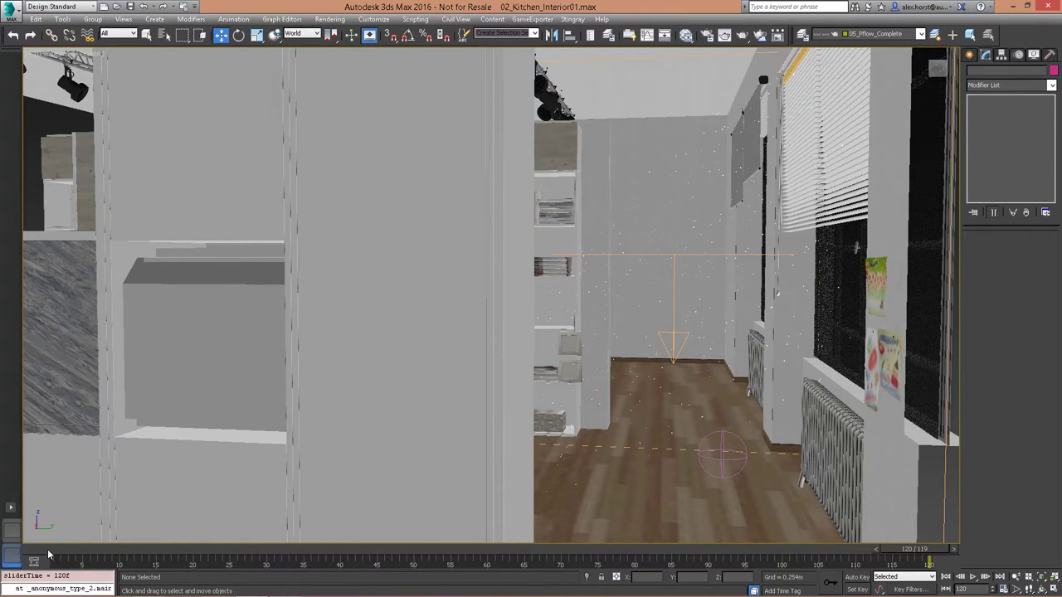
key("w")
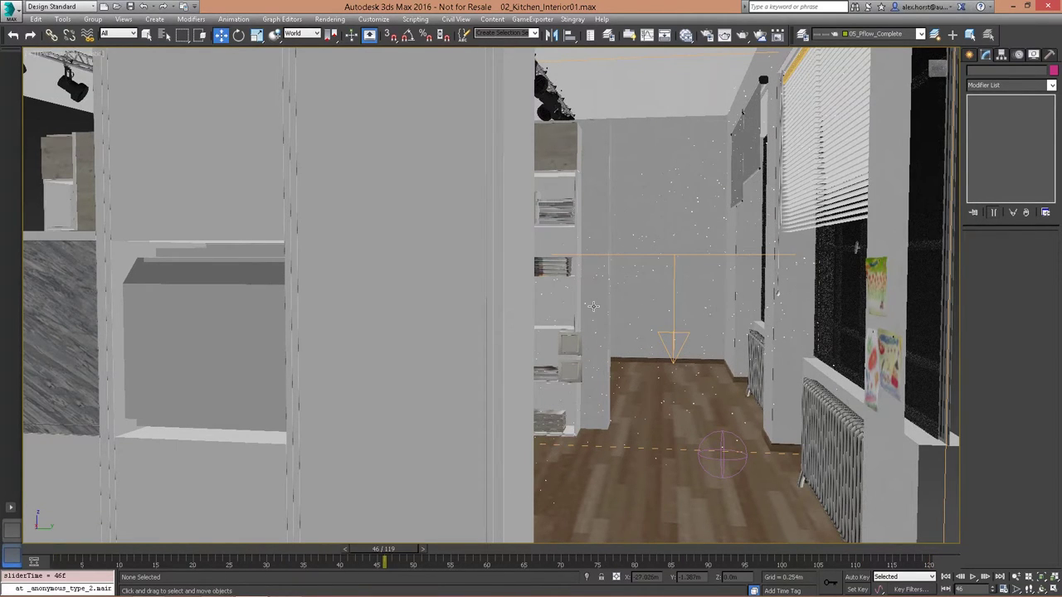
mouse_move(593, 307)
middle_mouse_down("alt")
mouse_move(610, 320)
mouse_move(620, 301)
mouse_move(581, 311)
middle_mouse_up("alt")
scroll(581, 308, "up", 5)
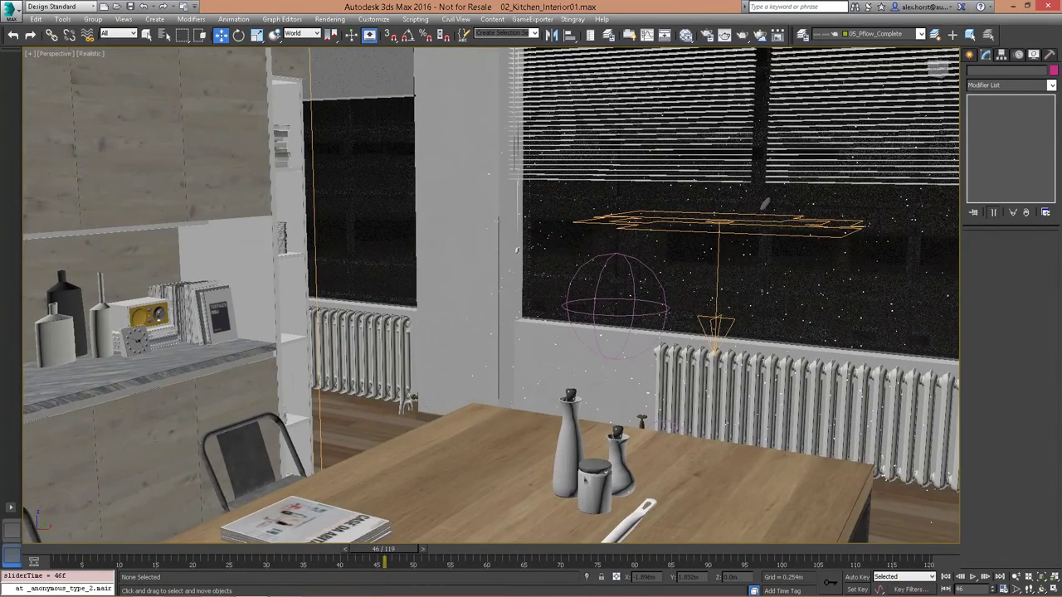
left_click(40, 551)
mouse_move(51, 551)
left_mouse_down()
mouse_move(400, 577)
mouse_move(811, 568)
mouse_move(1, 557)
mouse_move(44, 558)
left_mouse_up()
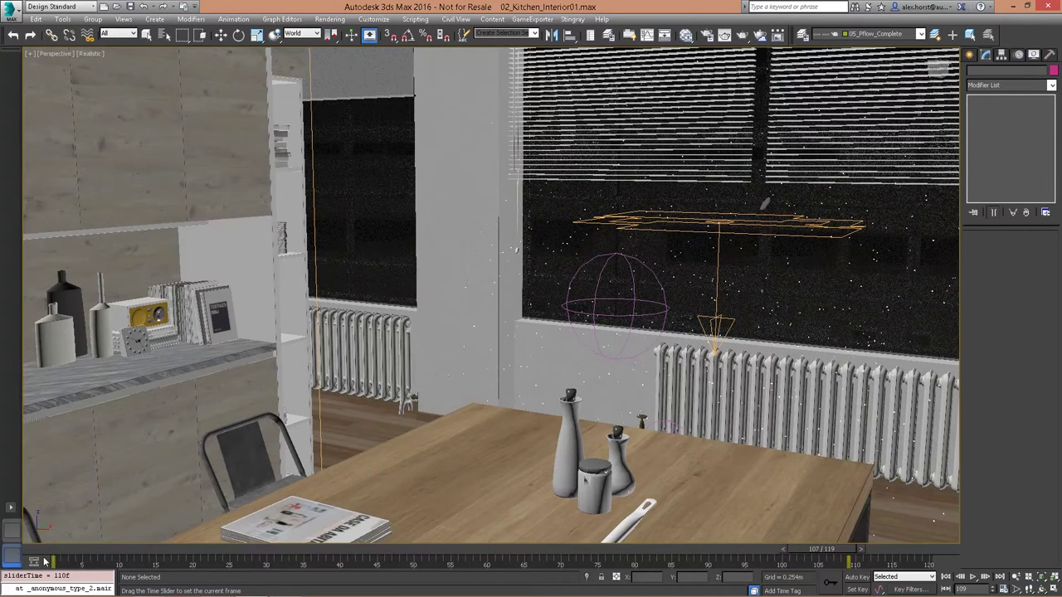
Switch to the running PowerPoint slide show and advance through its slides
mouse_move(215, 586)
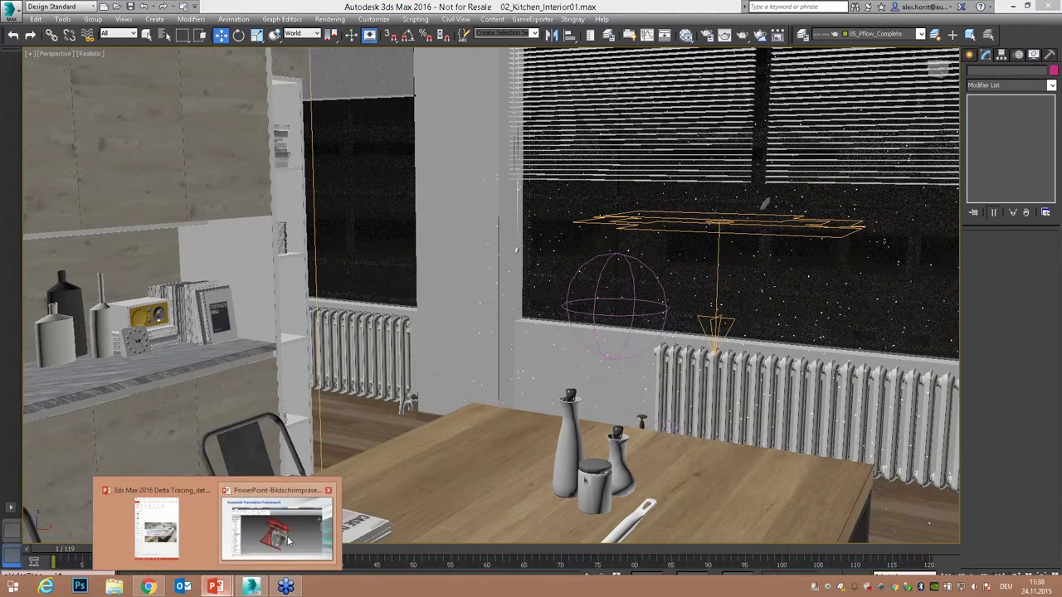
left_click(287, 541)
key("Right")
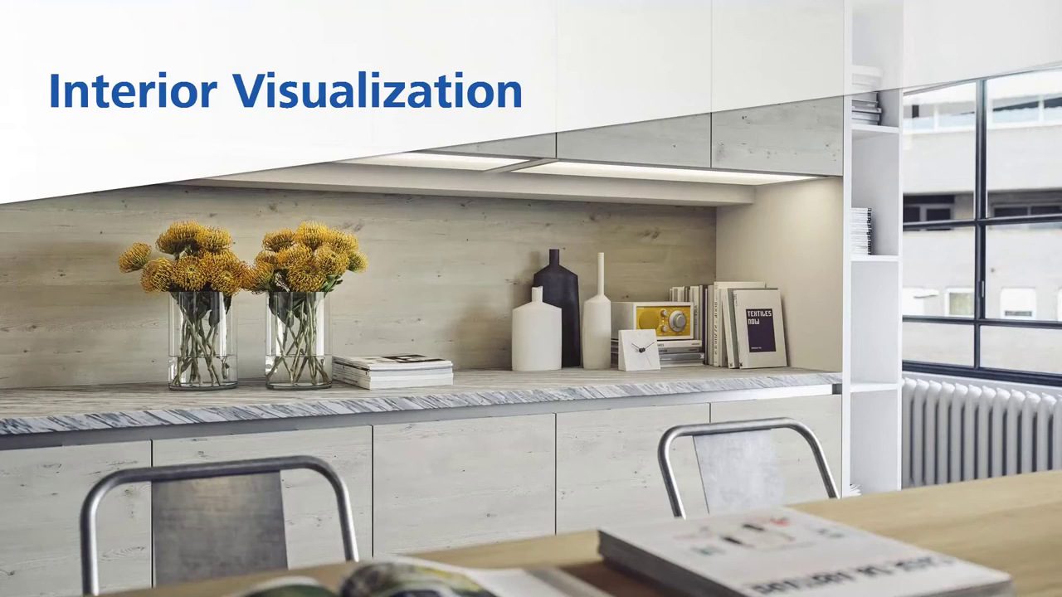
key("Right")
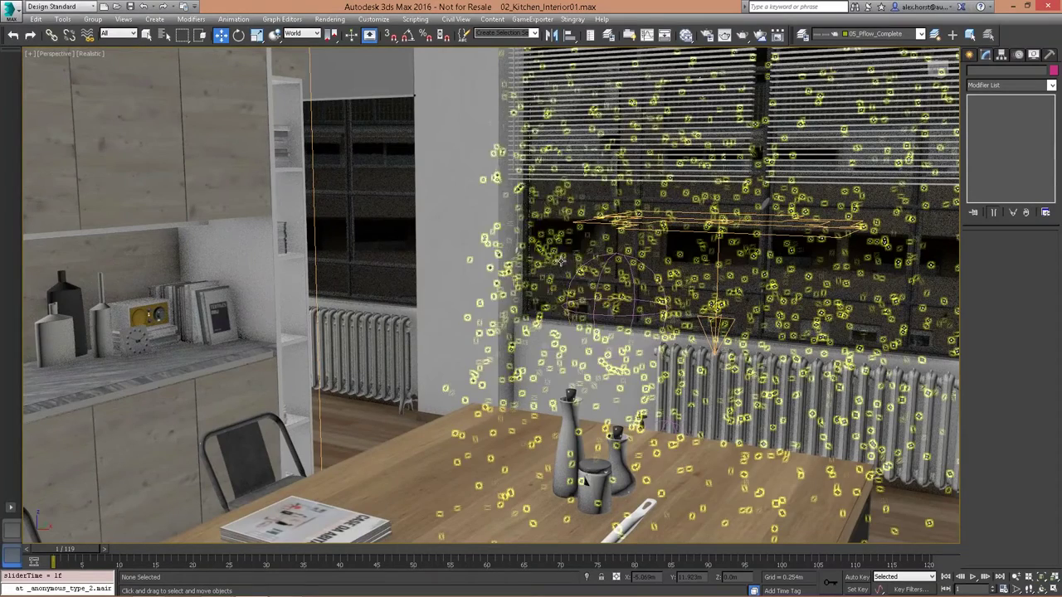
Restore the 05_MassFX_Cloth scene state in 3ds Max
right_click(494, 220)
mouse_move(548, 191)
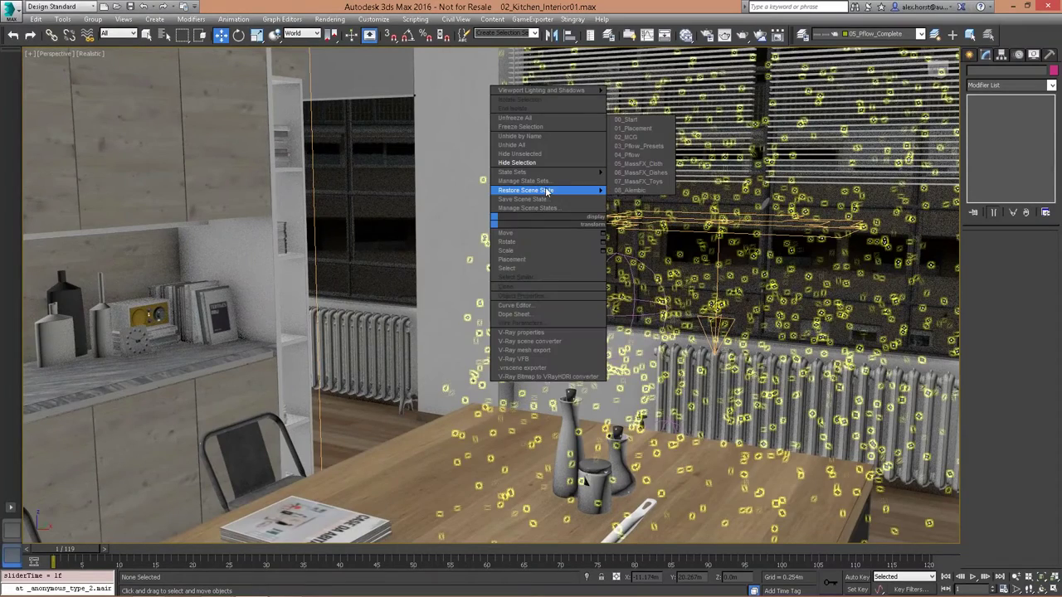
left_click(660, 156)
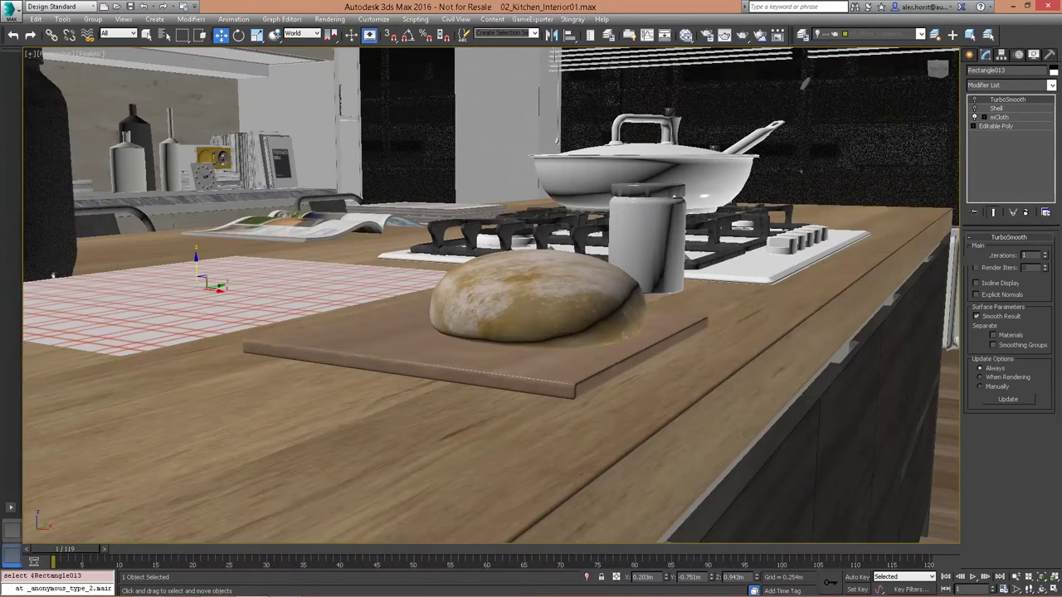
Move the checkered cloth over the bread and cutting board, to about X 0.447 m and Z 1.011 m
middle_click_drag(208, 279, 272, 298)
left_click_drag(272, 295, 276, 285)
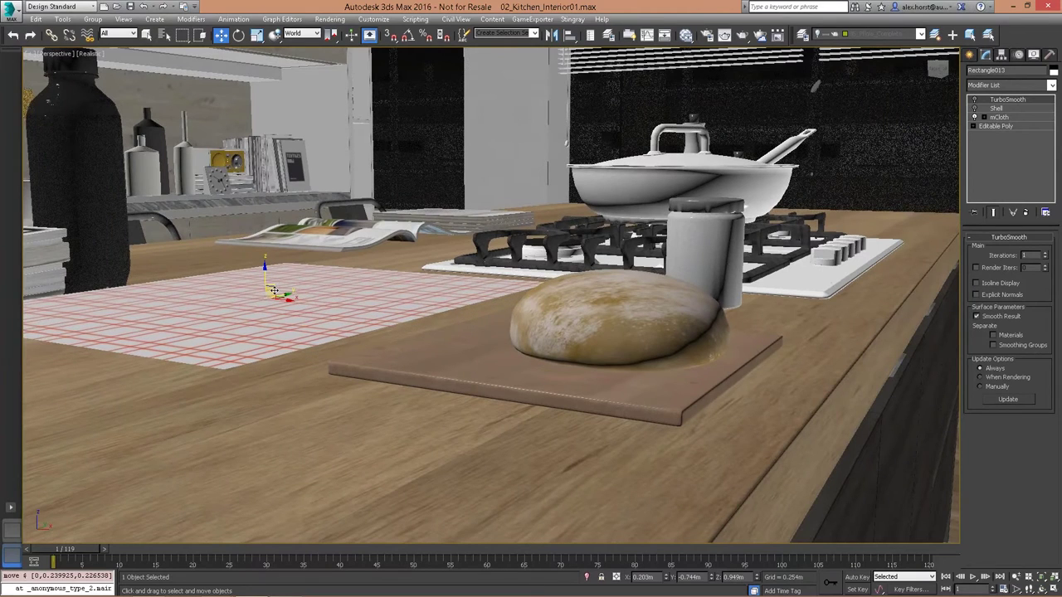
middle_click_drag(290, 299, 277, 289, "alt")
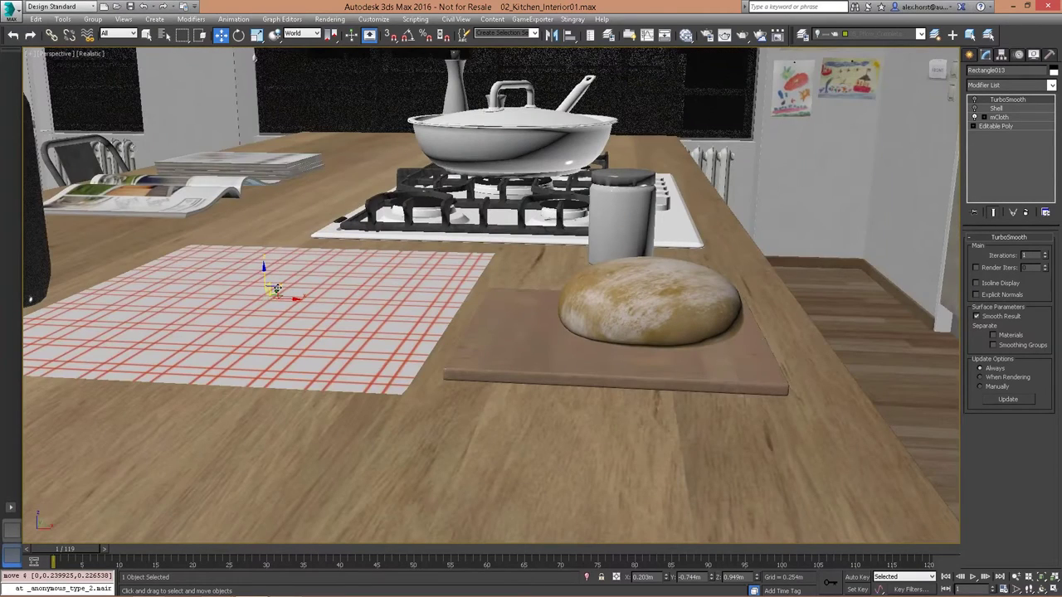
left_click_drag(277, 289, 401, 149)
key("ctrl+z")
left_click_drag(275, 285, 614, 293)
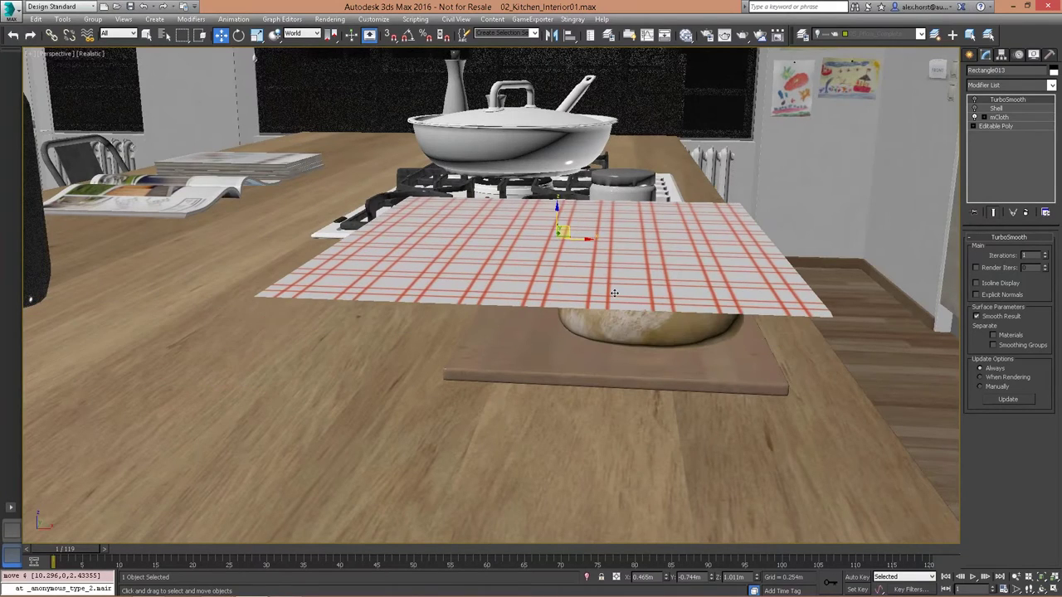
middle_click_drag(614, 292, 543, 316, "alt")
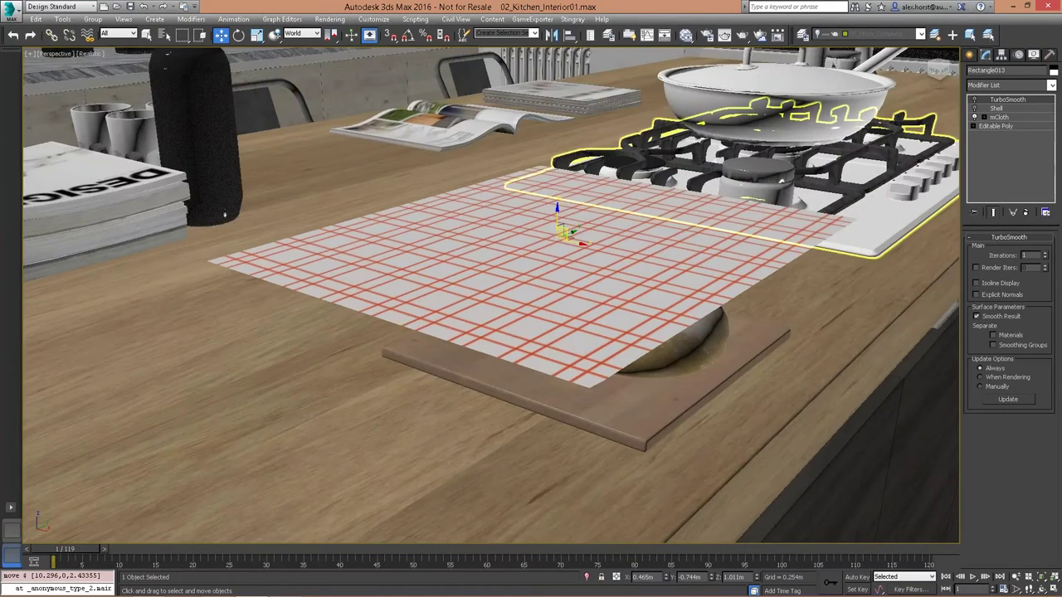
left_click(1000, 117)
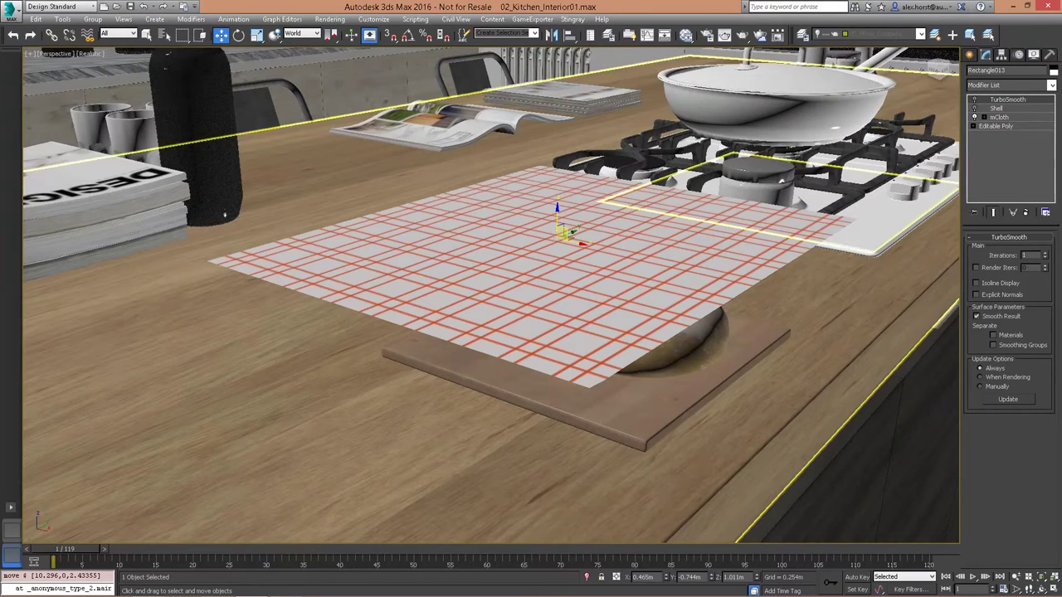
mouse_move(614, 286)
middle_mouse_down()
mouse_move(598, 300)
mouse_move(601, 278)
middle_mouse_up()
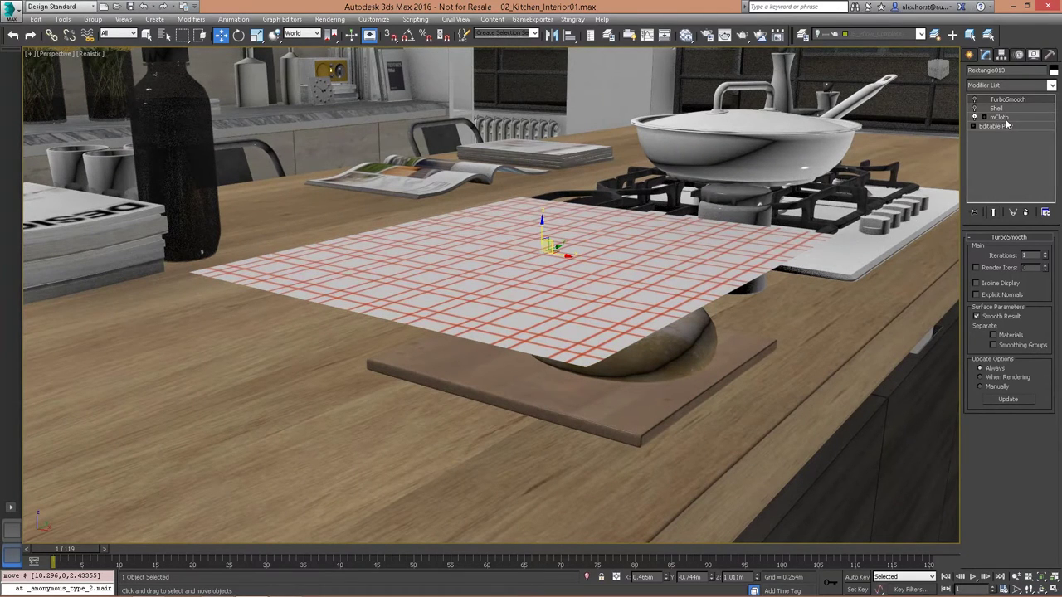
left_click_drag(577, 257, 552, 253)
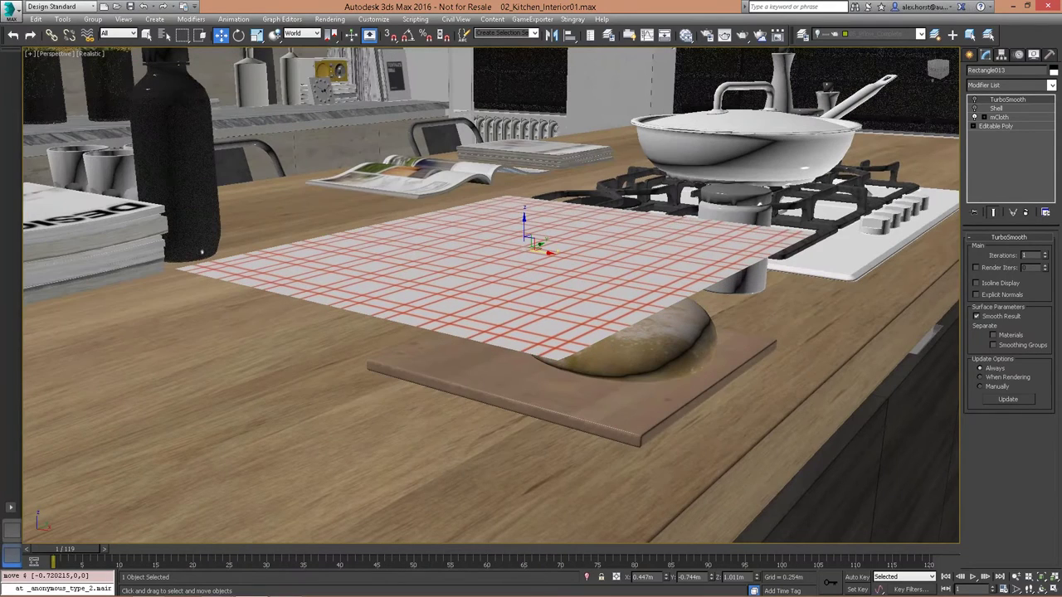
Show the MassFX Toolbar and set the cutting board and the bread as rigid bodies
right_click(1035, 43)
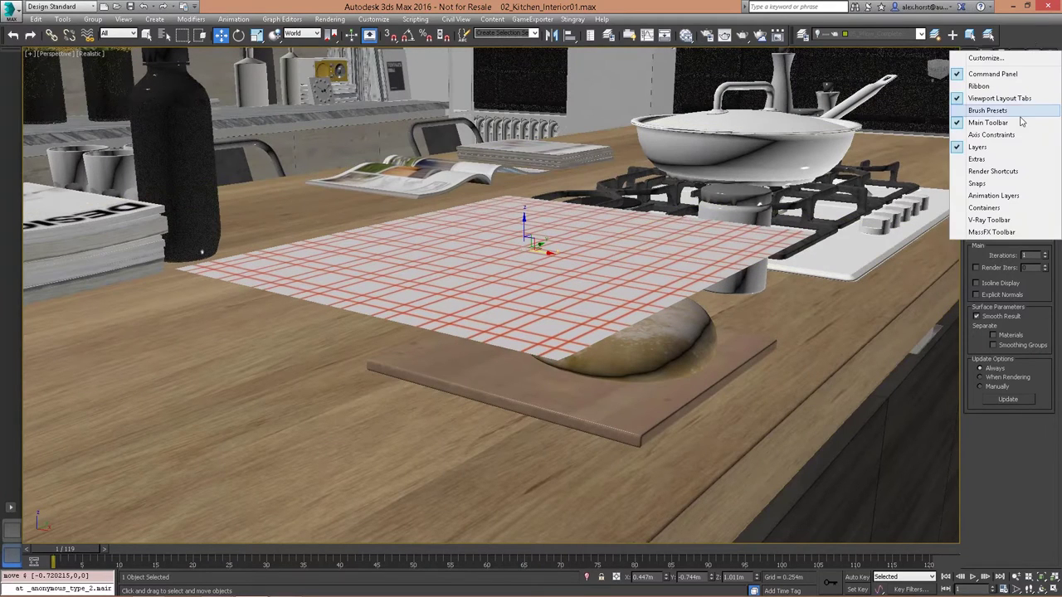
left_click(992, 232)
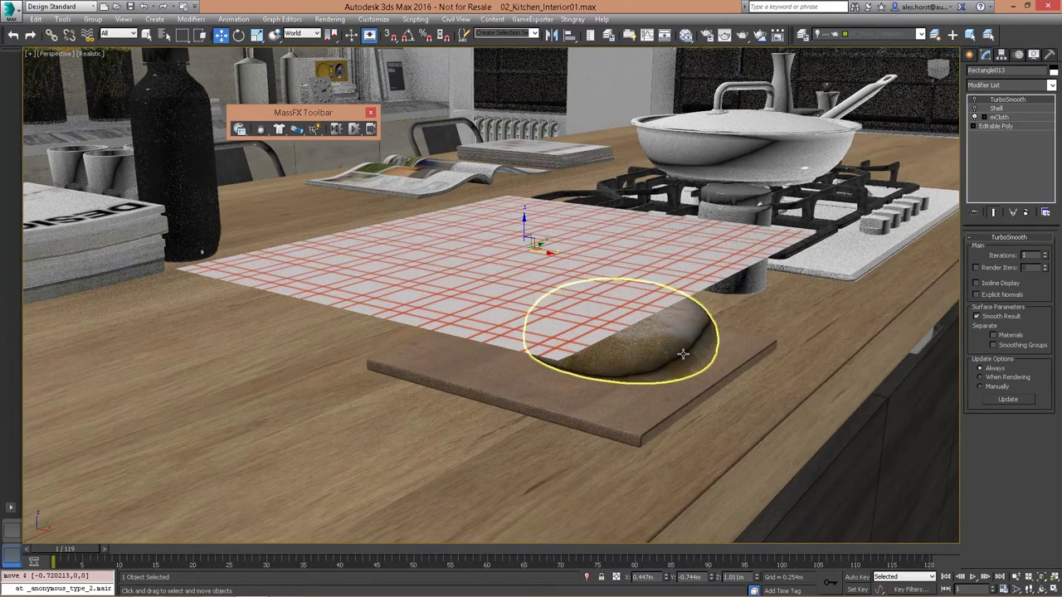
left_click(643, 406)
left_click(632, 358, "ctrl")
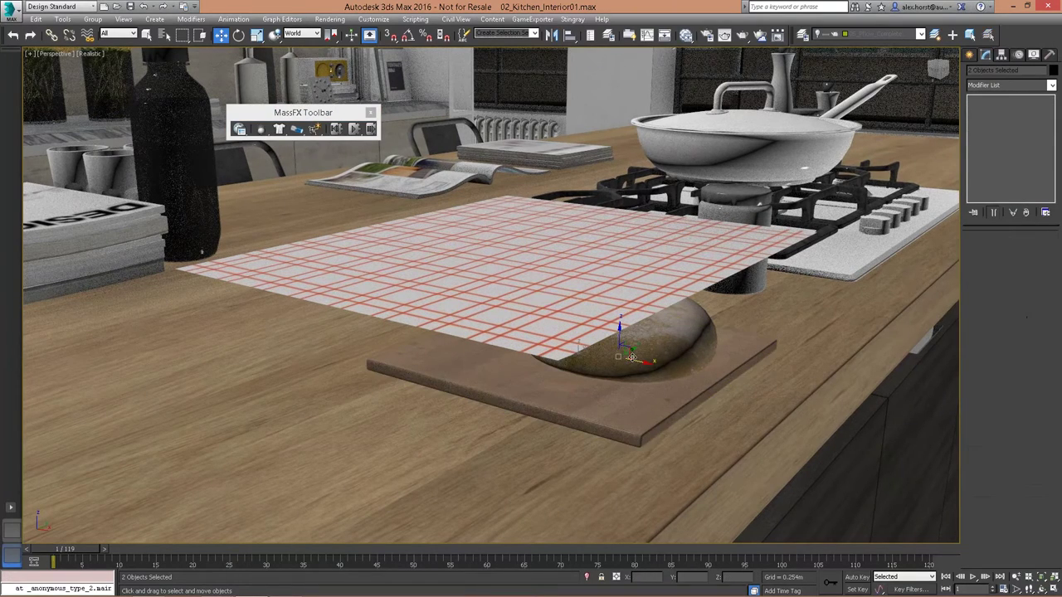
left_click_drag(632, 352, 791, 263)
key("ctrl+z")
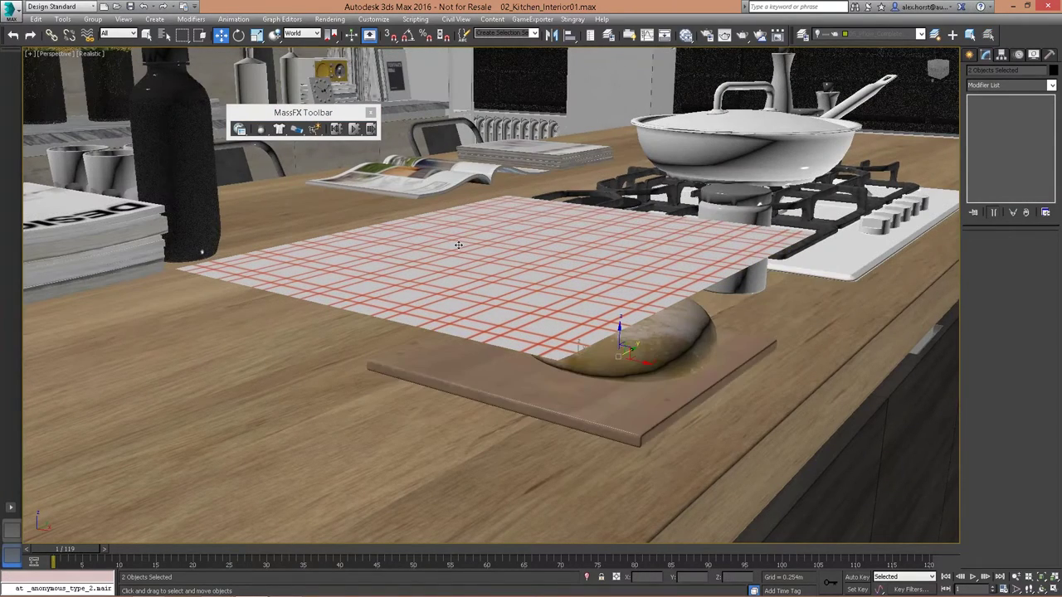
left_click_drag(260, 129, 349, 170)
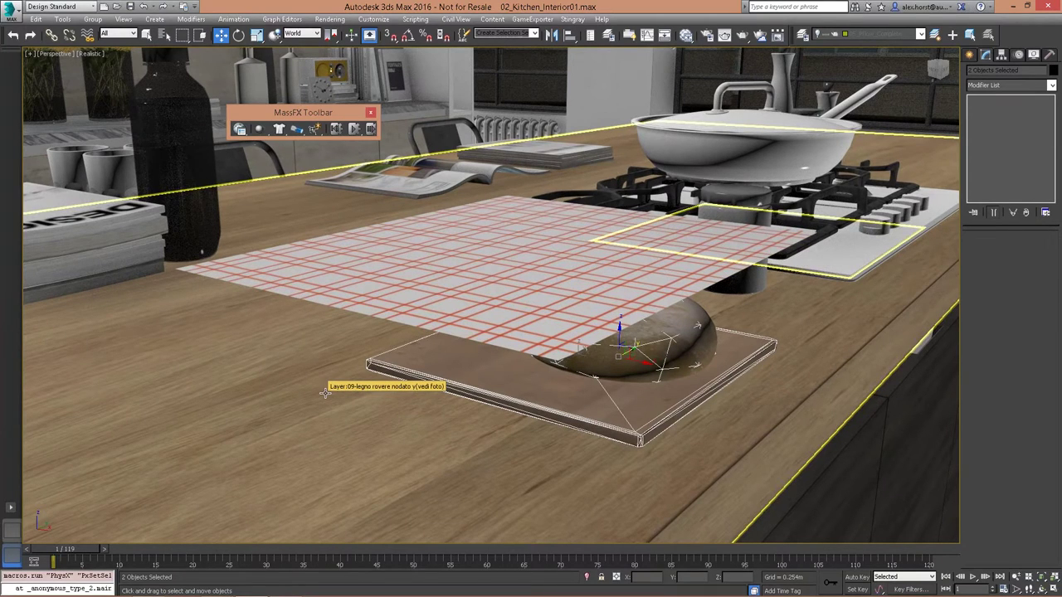
Set the wooden kitchen countertop as a static MassFX rigid body
left_click(325, 393)
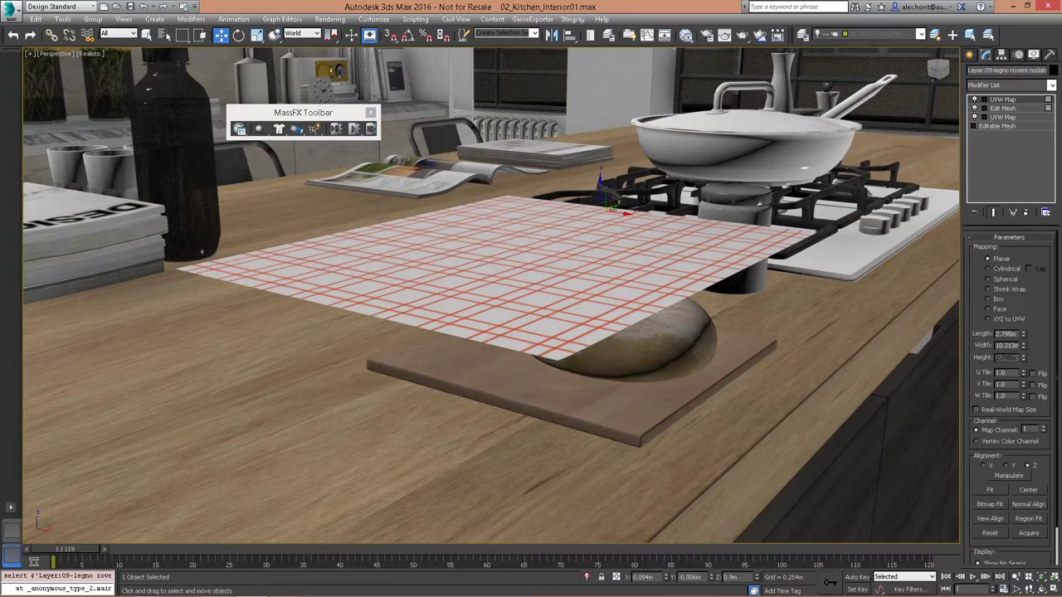
left_click(438, 363)
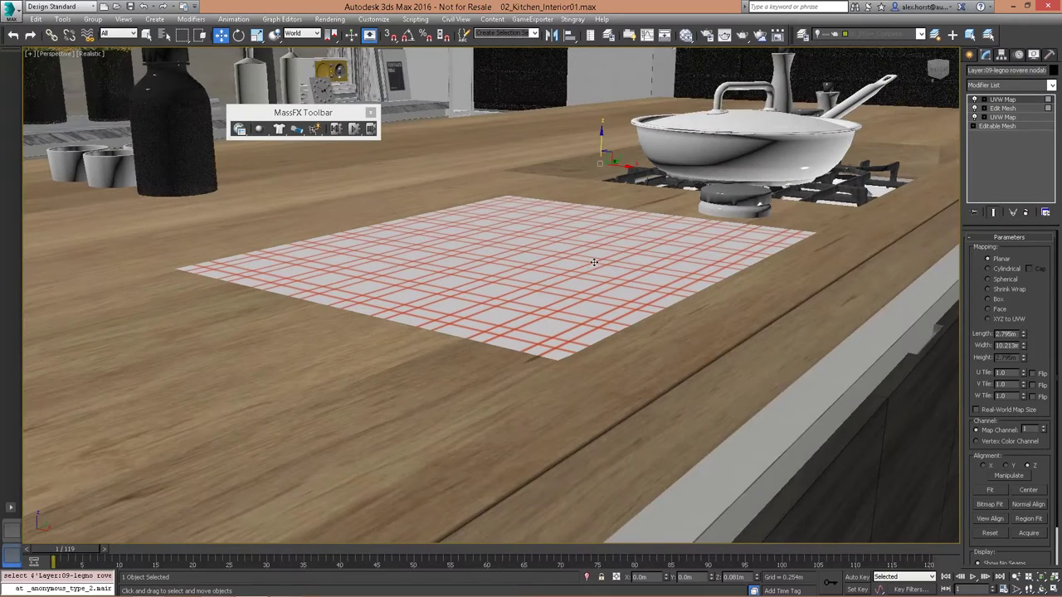
mouse_move(594, 263)
left_mouse_down()
mouse_move(588, 246)
mouse_move(590, 267)
left_mouse_up()
right_click(589, 267)
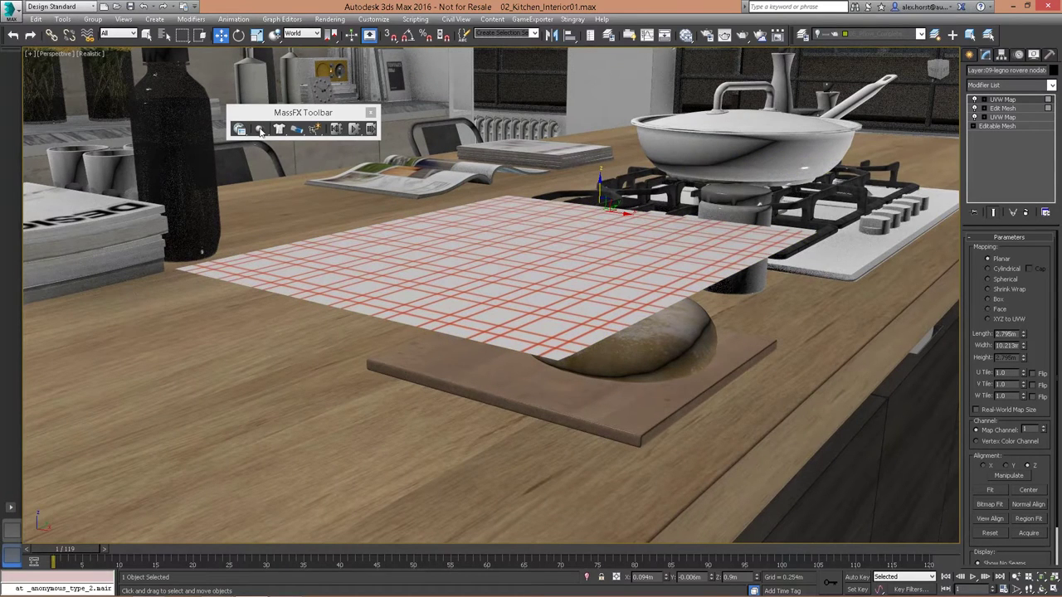
left_click_drag(259, 131, 312, 182)
Set the scene's directional gravity acceleration to -1 in MassFX Tools and move the dialog out of the way
left_click(238, 129)
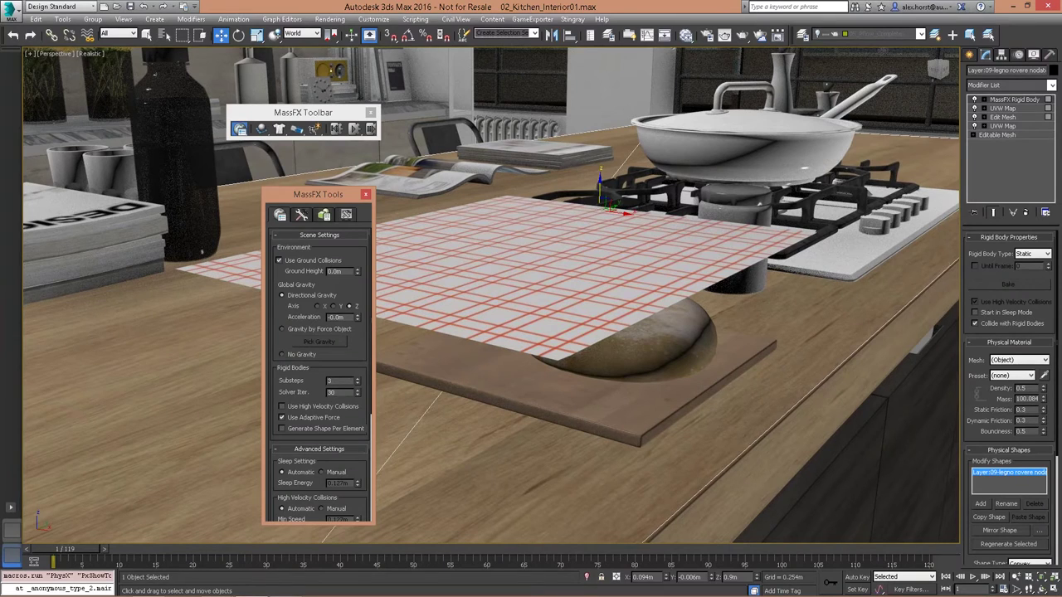
double_click(337, 318)
type("-1")
key("Return")
left_click_drag(317, 194, 154, 206)
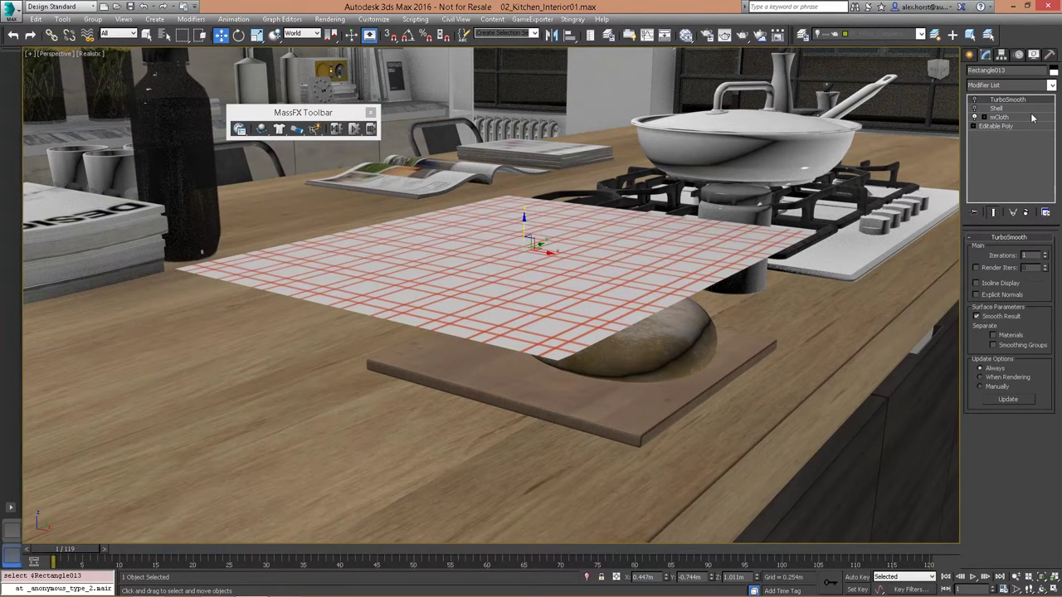
Try draping the checkered cloth over the bread with mCloth Live Drag, pulling its folds around, and reset its initial state
left_click(998, 117)
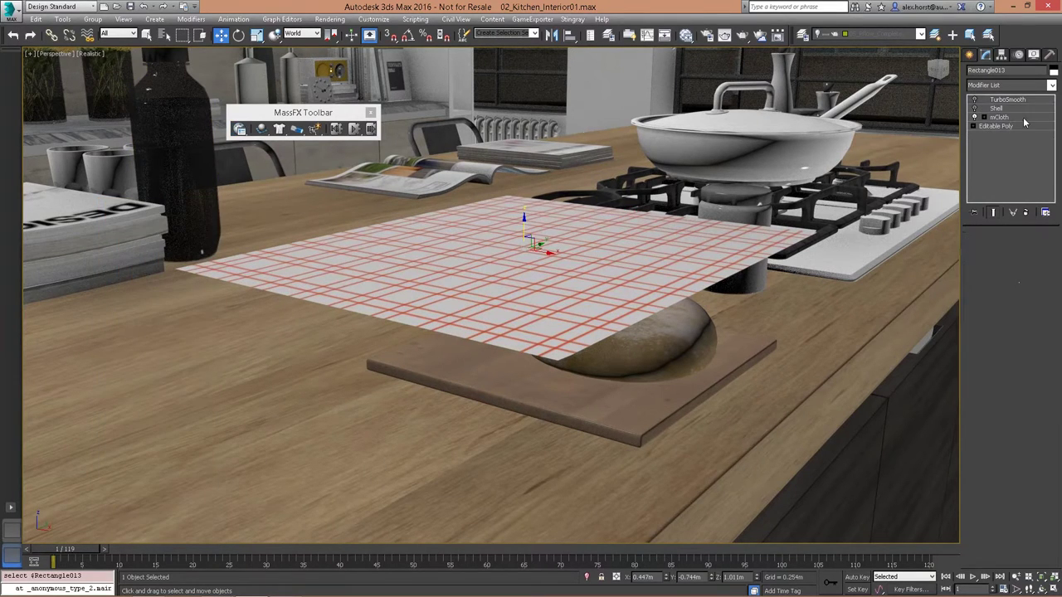
left_click(1007, 317)
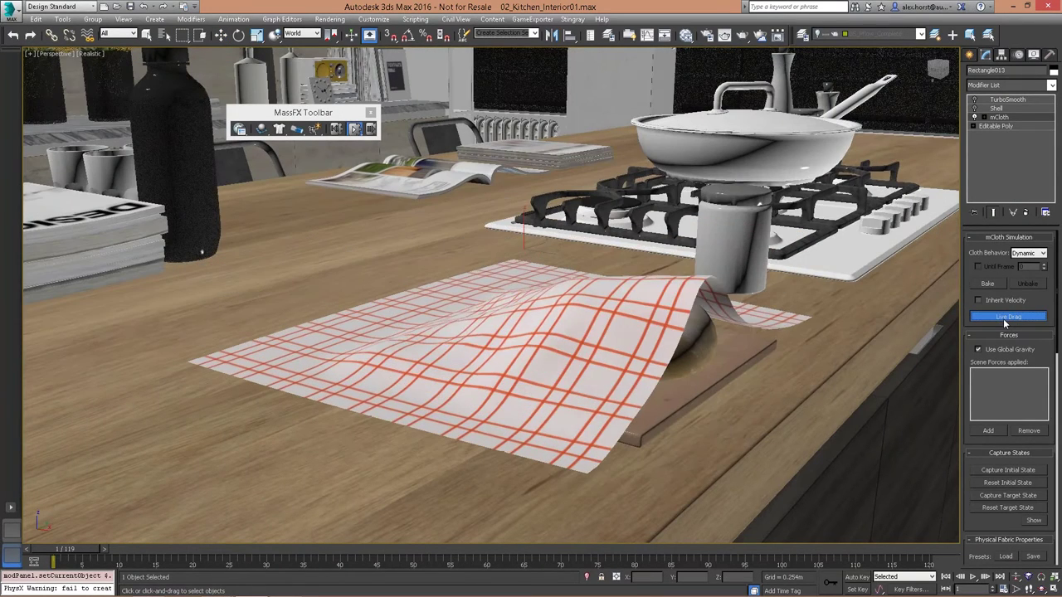
left_click_drag(376, 334, 729, 322)
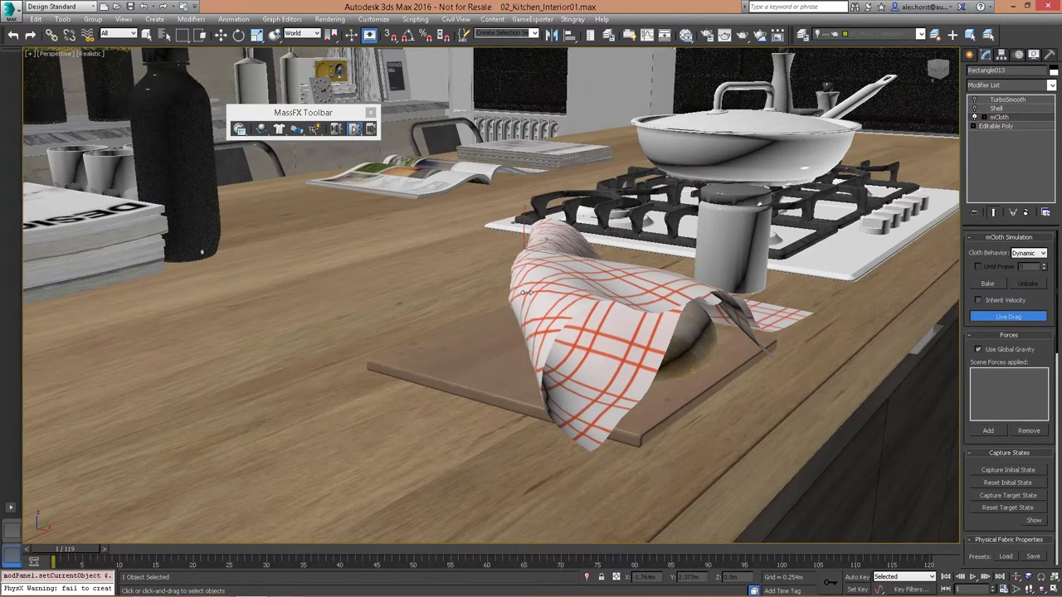
left_click_drag(562, 293, 481, 263)
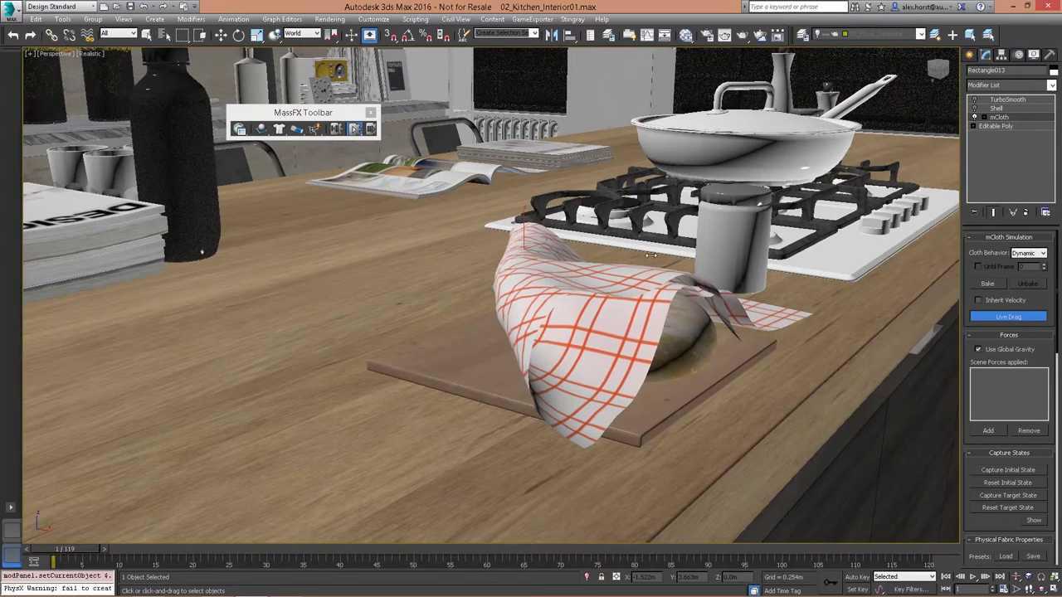
left_click_drag(718, 232, 701, 256)
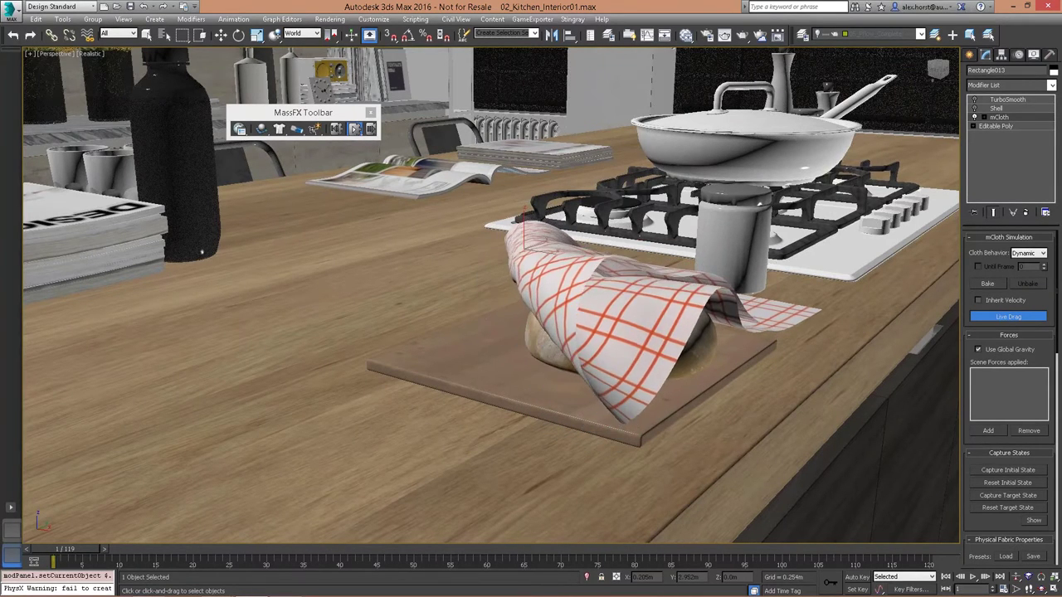
left_click(1005, 317)
left_click(1001, 482)
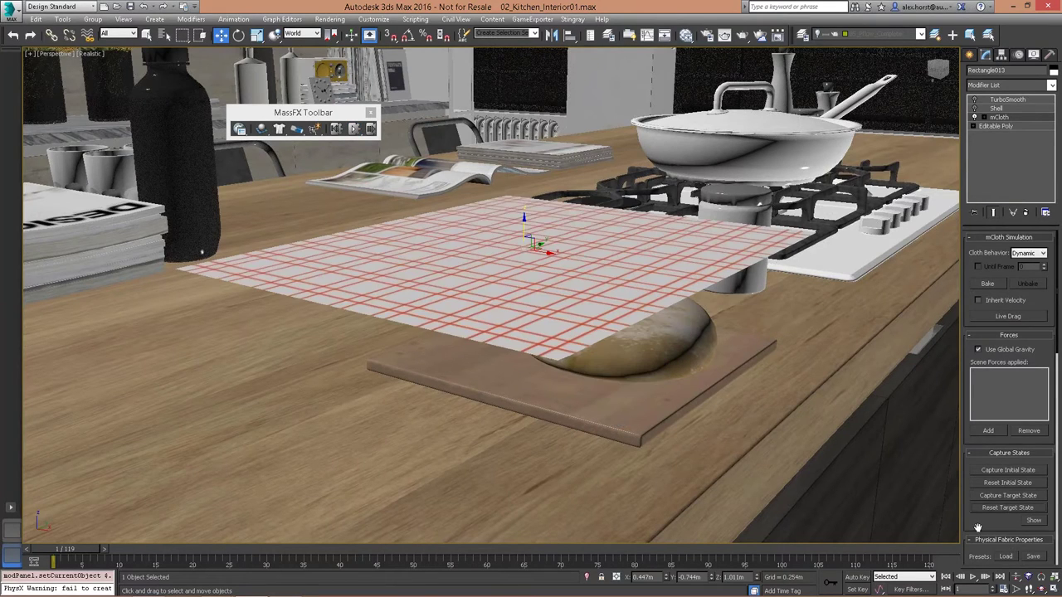
Load the Cotton mCloth preset for the checkered cloth and reset the cloth to its initial state
scroll(1011, 448, "down", 5)
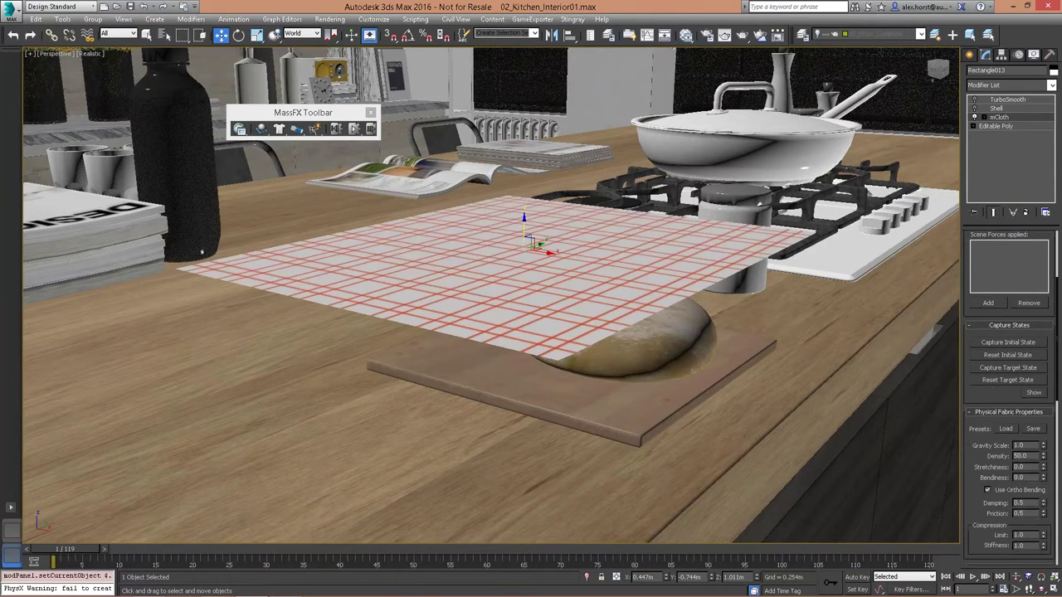
left_click(1006, 426)
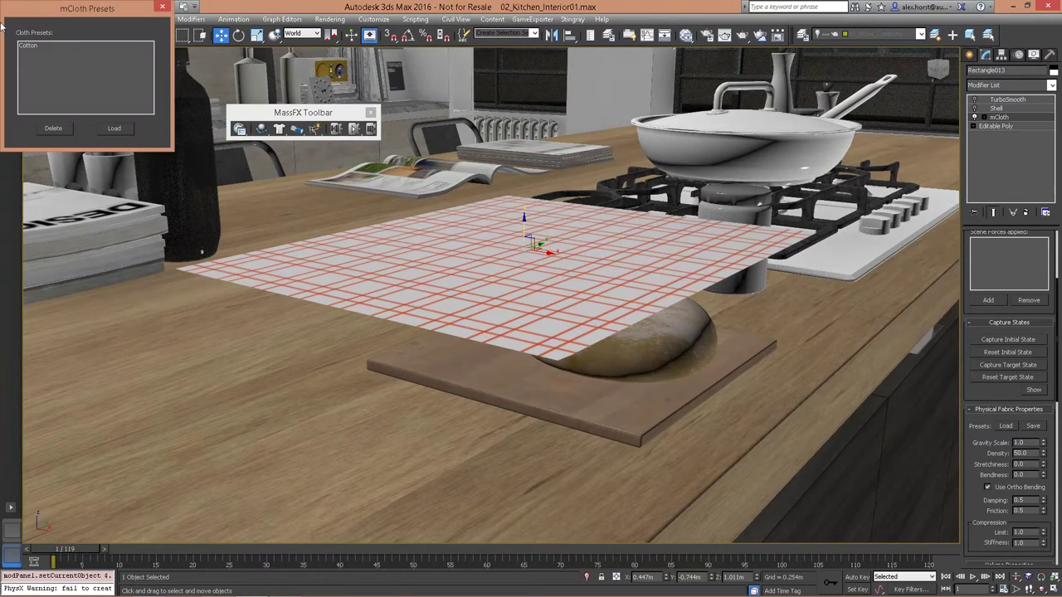
left_click(34, 47)
left_click(114, 129)
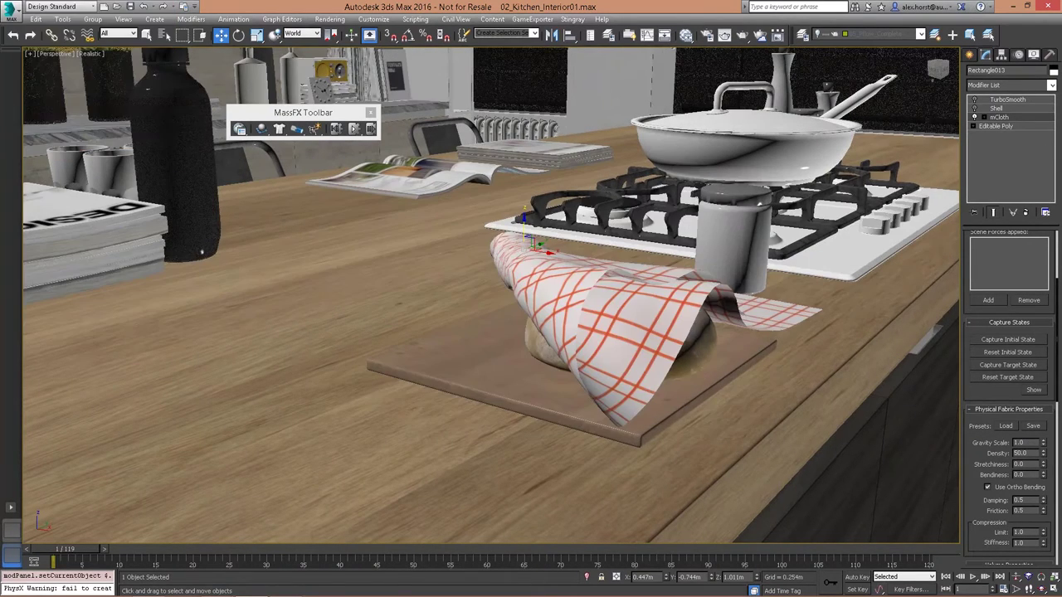
scroll(972, 398, "up", 3)
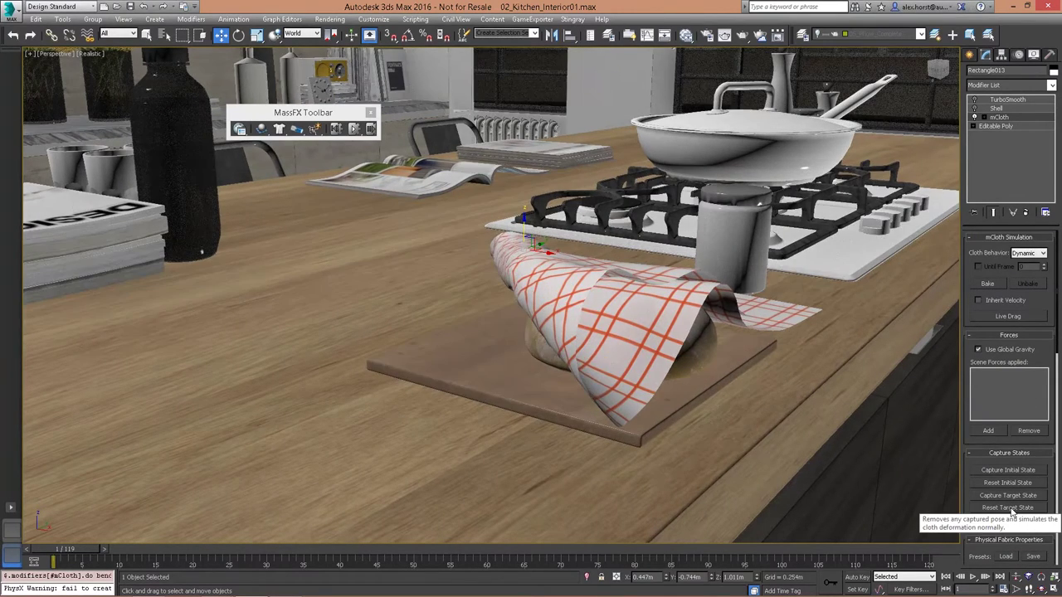
left_click(1001, 485)
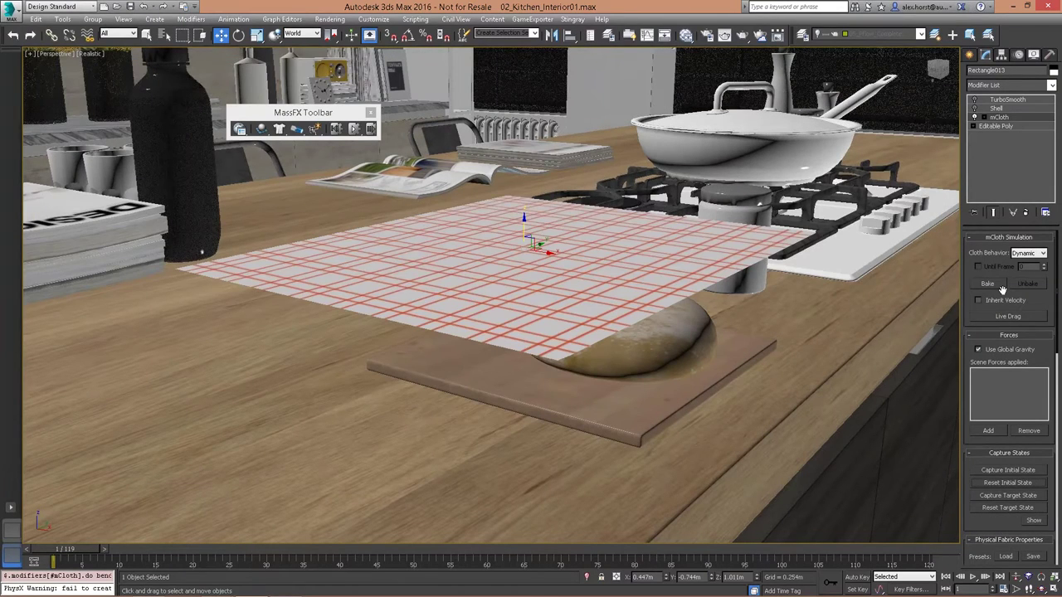
Drape the cotton cloth over the bread with Live Drag, pulling it into crumpled folds that leave part of the bread exposed
left_click(1008, 316)
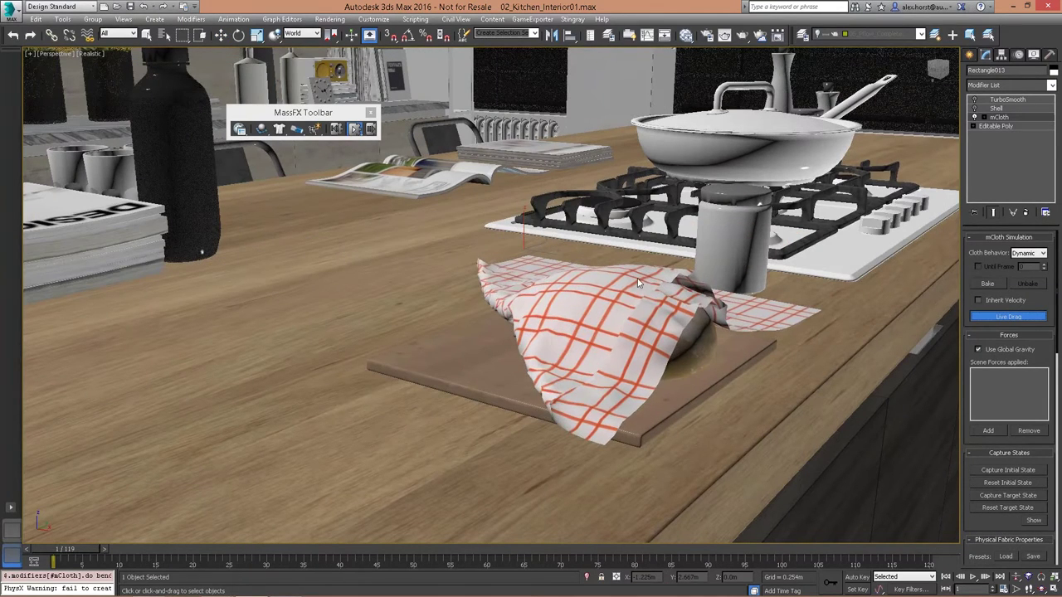
left_click_drag(637, 283, 457, 278)
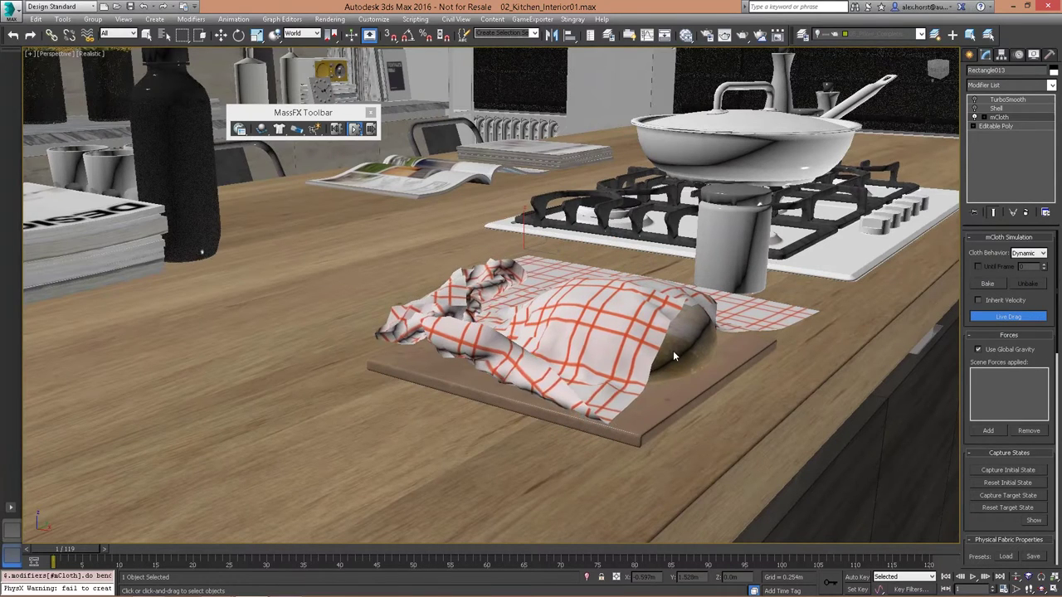
middle_click_drag(698, 317, 630, 331, "alt")
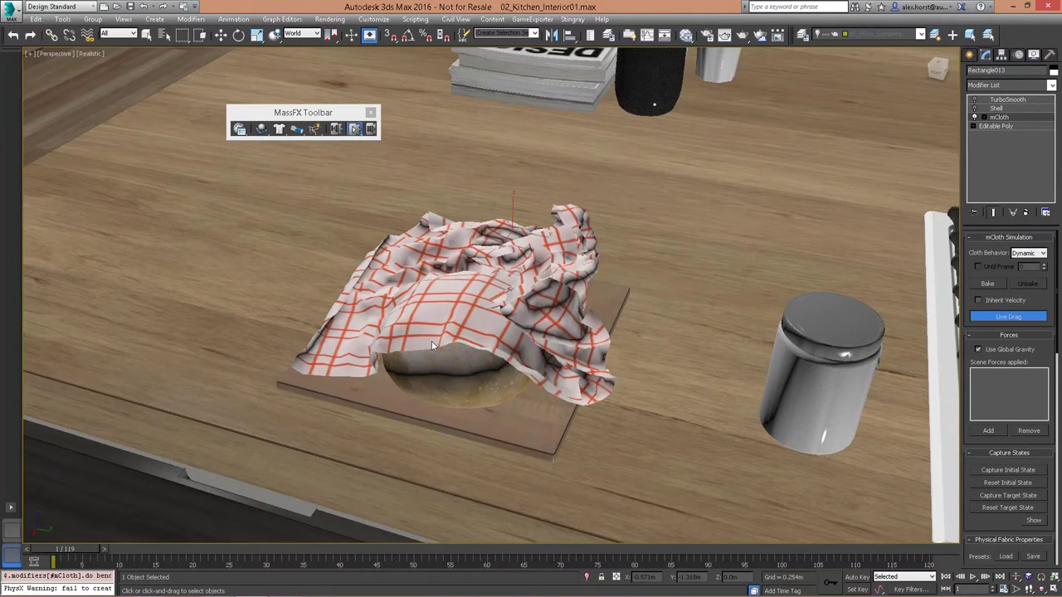
left_click_drag(433, 342, 459, 349)
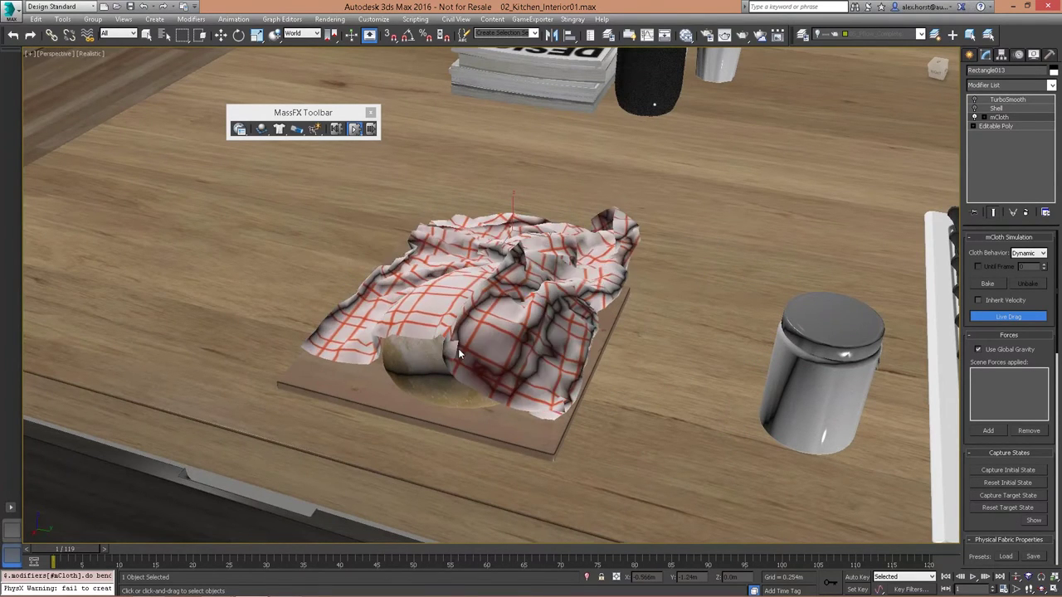
middle_click_drag(460, 355, 581, 344, "alt")
left_click(1007, 316)
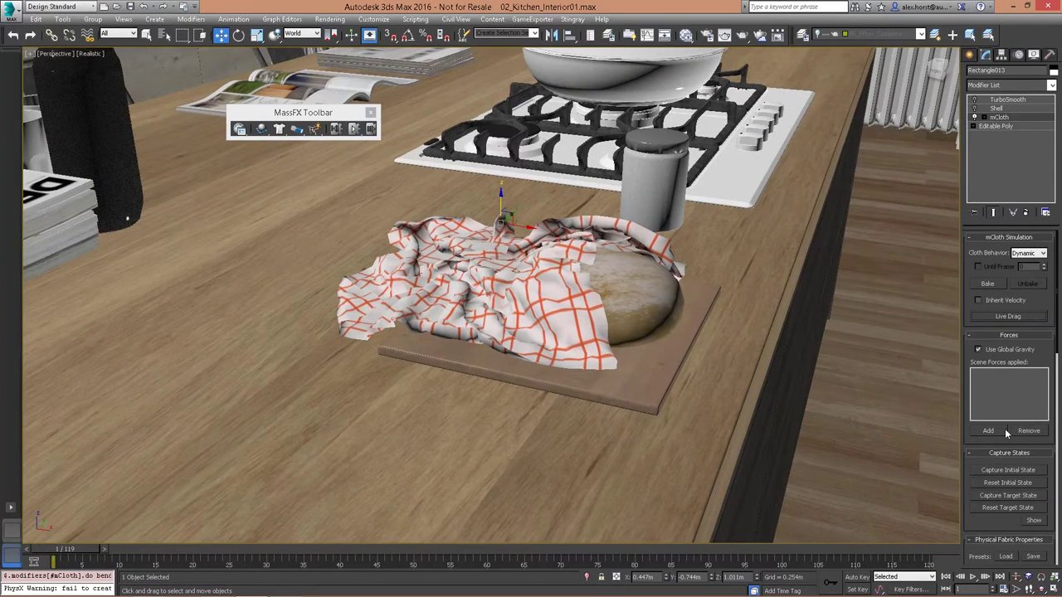
Try moving the bread and cutting board together during a running MassFX simulation, and reset the simulation
left_click(667, 311)
left_click(656, 363, "ctrl")
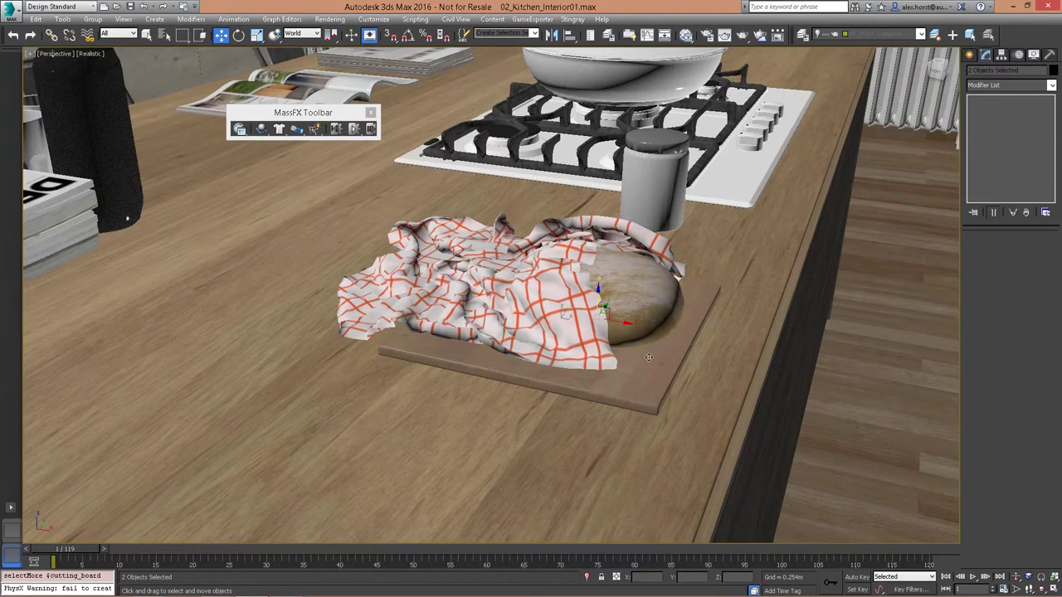
left_click(354, 129)
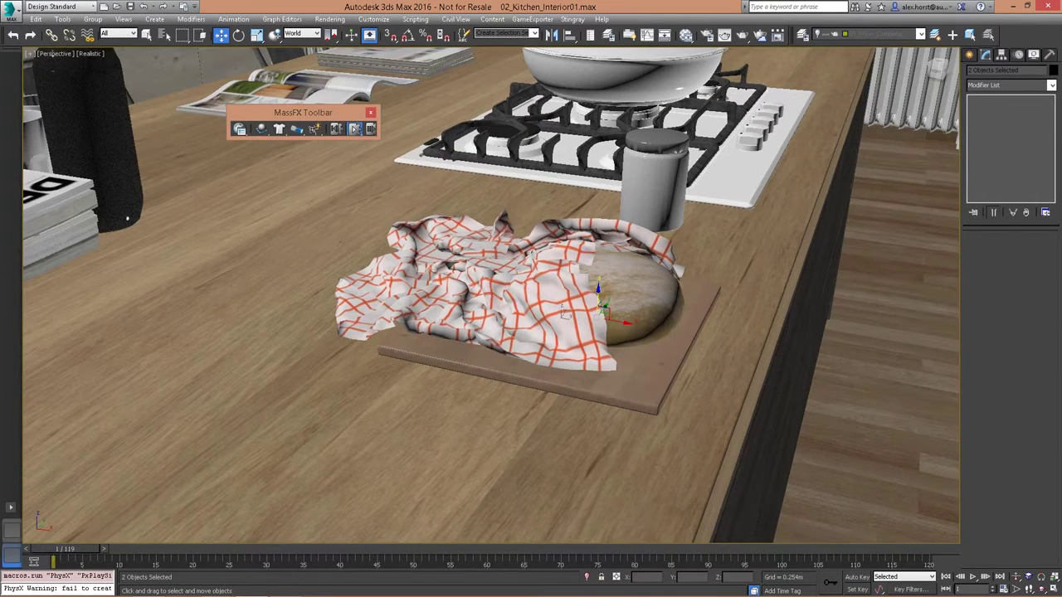
left_click_drag(632, 319, 488, 254)
right_click(488, 253)
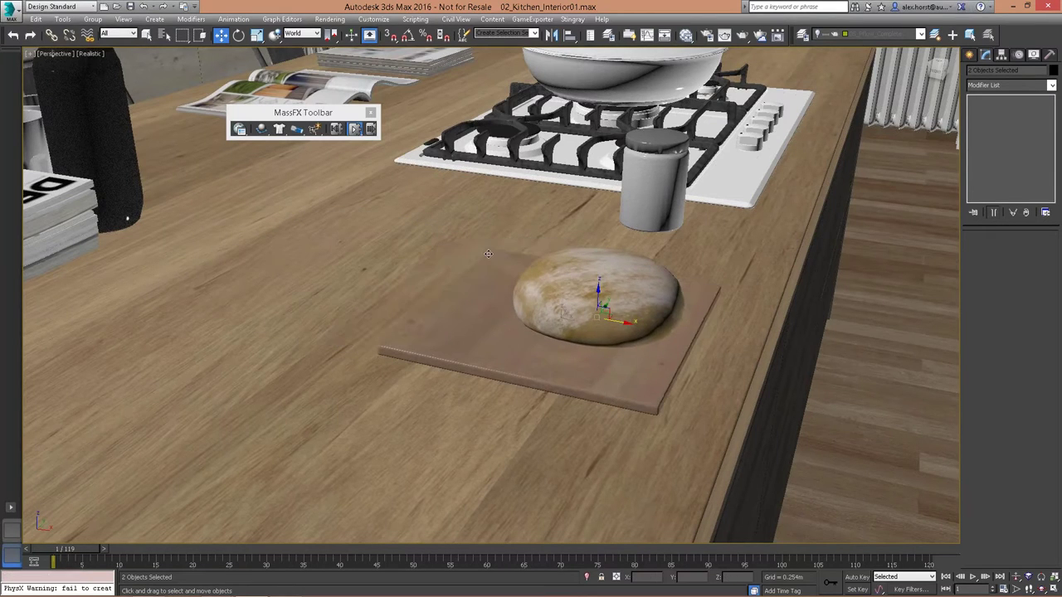
left_click(336, 129)
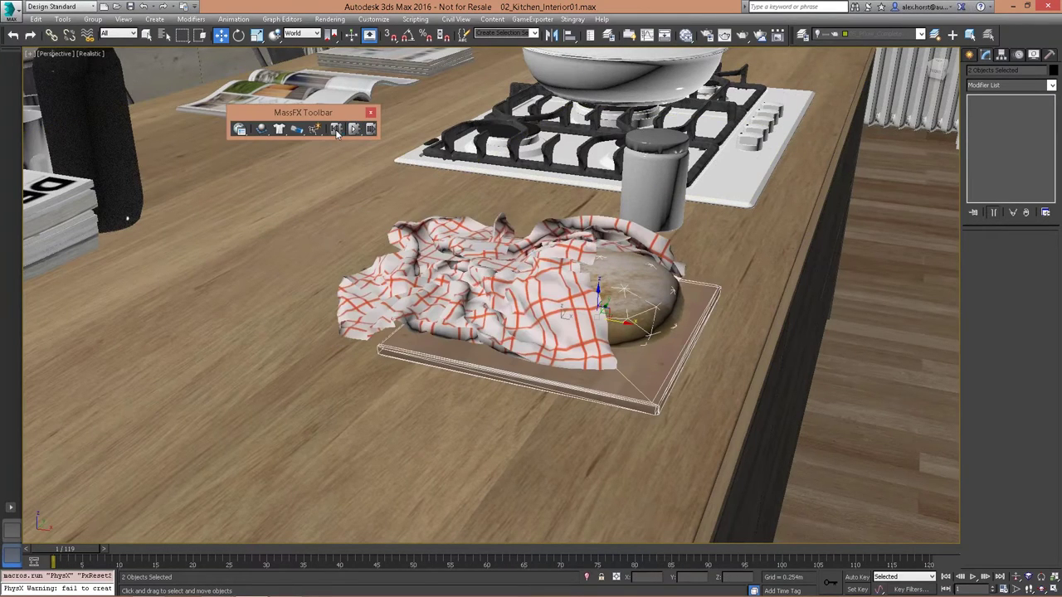
Select the crumpled checkered cloth on the cutting board
left_click(529, 252)
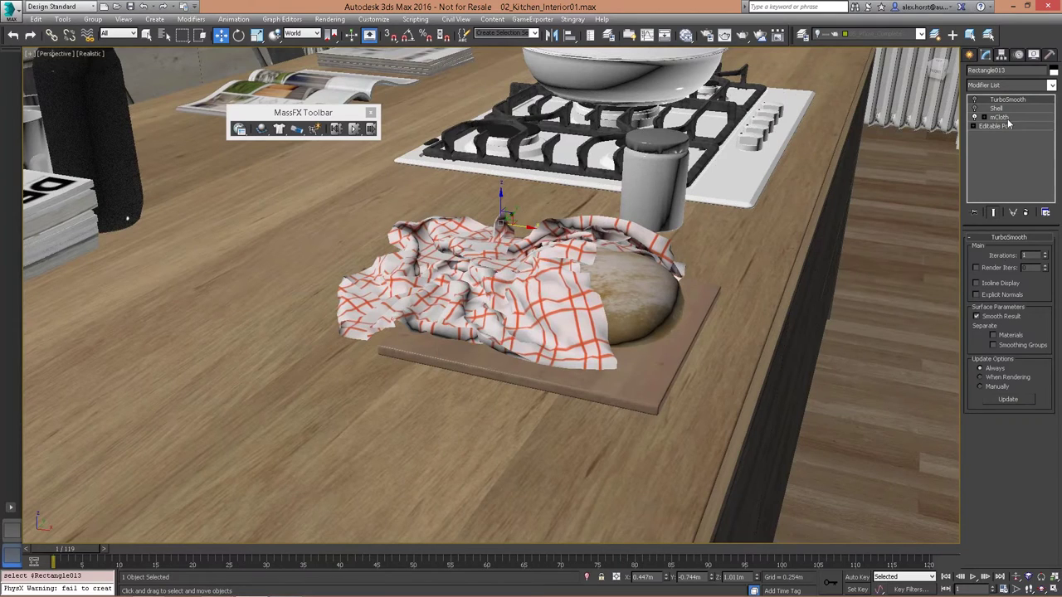
Use mCloth Live Drag to pull the checkered towel over the bread and gather its loose end on the cutting board
left_click(1014, 317)
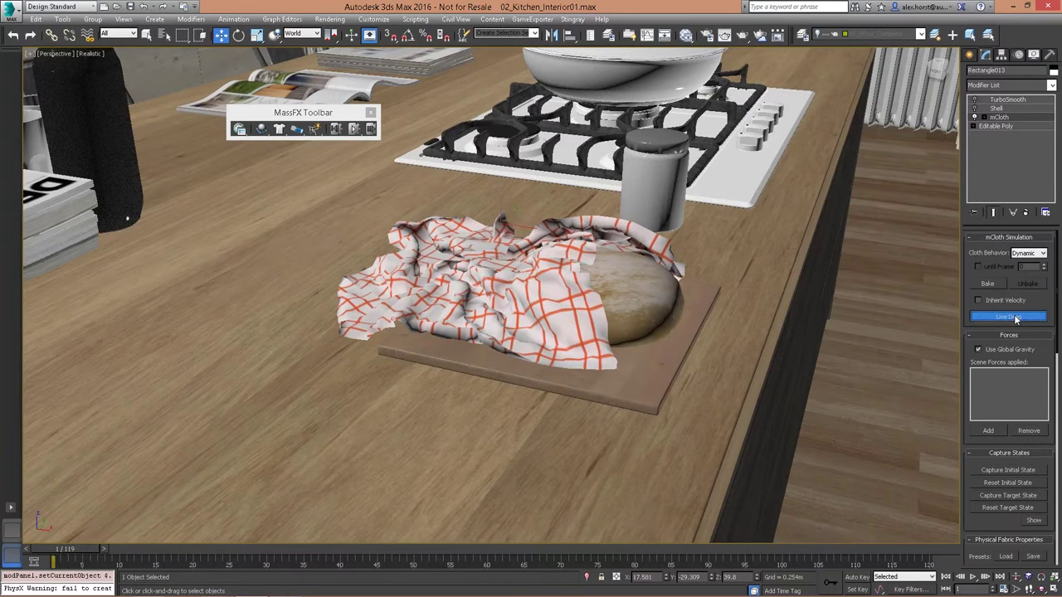
left_click_drag(553, 284, 751, 290)
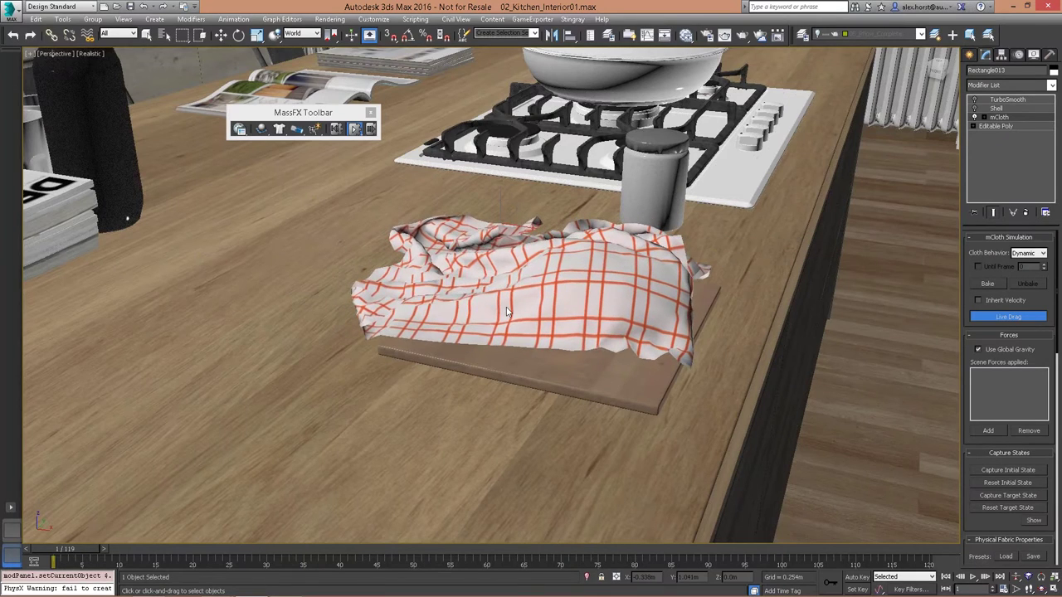
left_click_drag(373, 322, 618, 326)
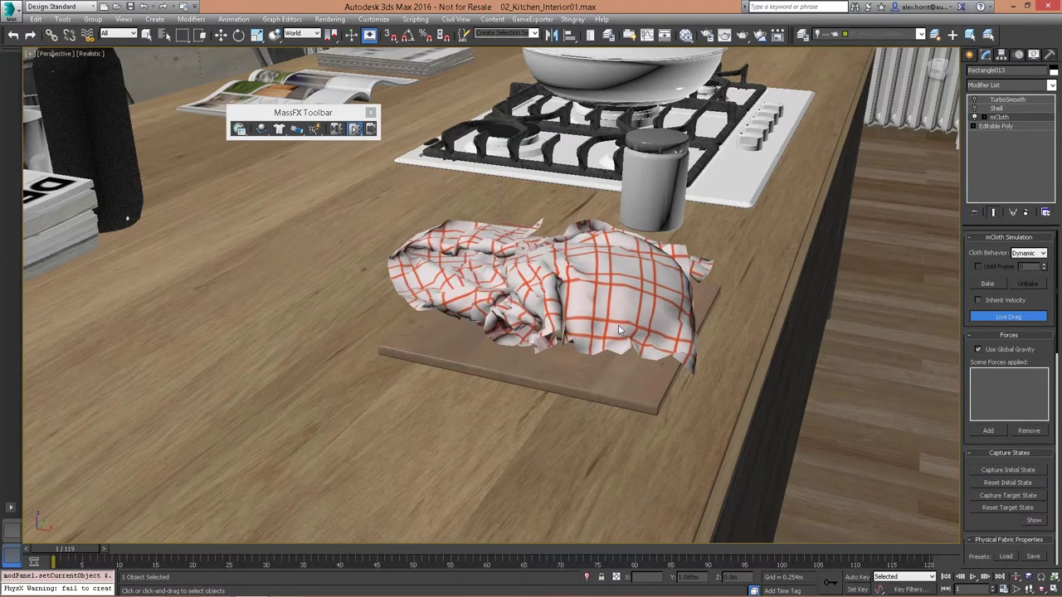
left_click(1008, 316)
Enable the towel's Shell and TurboSmooth modifiers and convert it to an Editable Poly
left_click(995, 108)
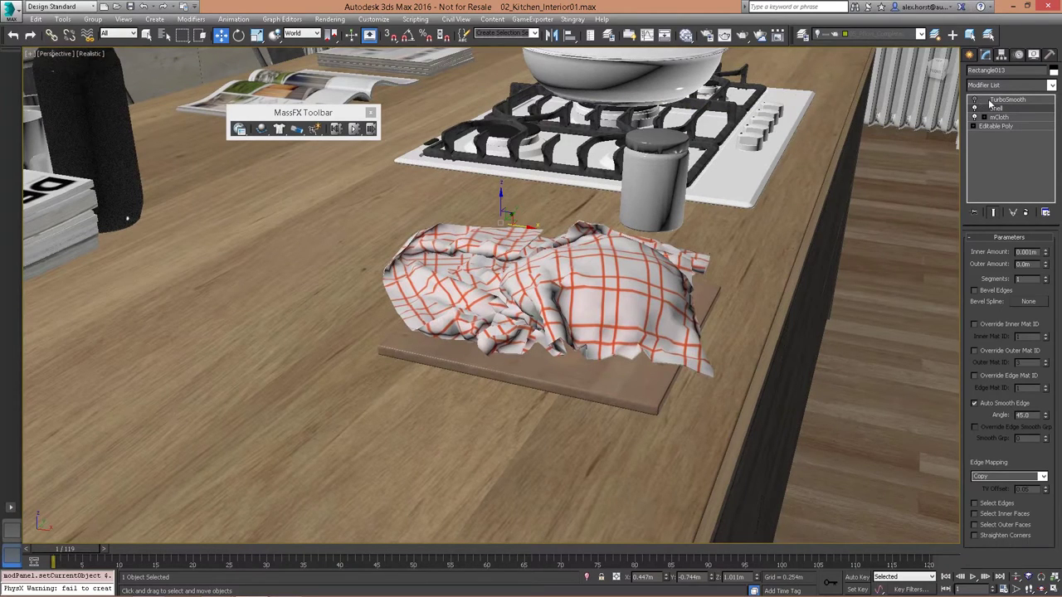
left_click(976, 100)
right_click(574, 290)
mouse_move(635, 390)
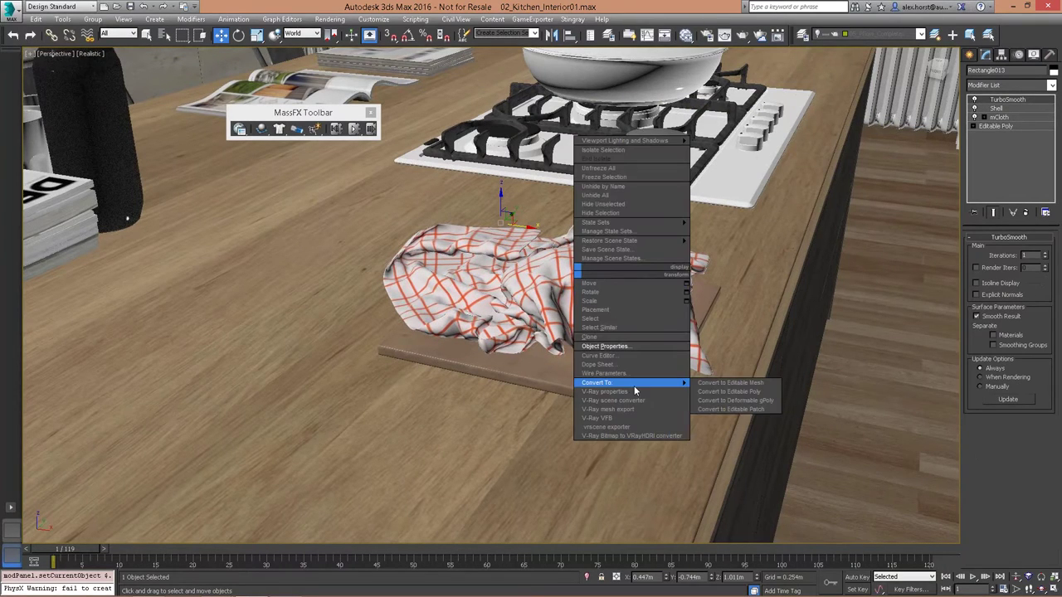
left_click(734, 393)
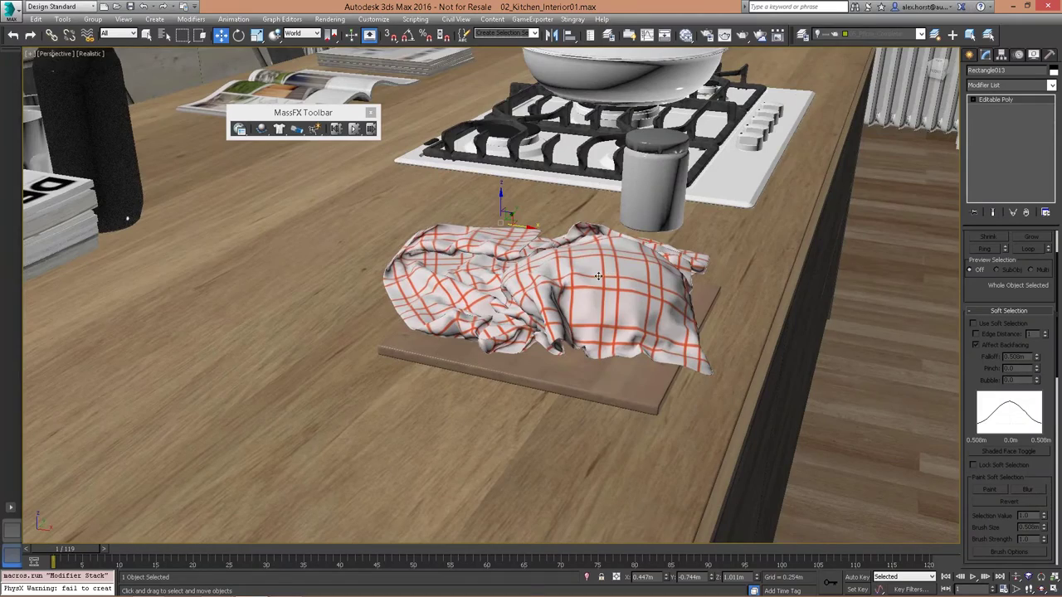
middle_click_drag(597, 275, 539, 224, "alt")
middle_click_drag(558, 260, 556, 317, "alt")
scroll(557, 317, "down", 5)
left_click(533, 281)
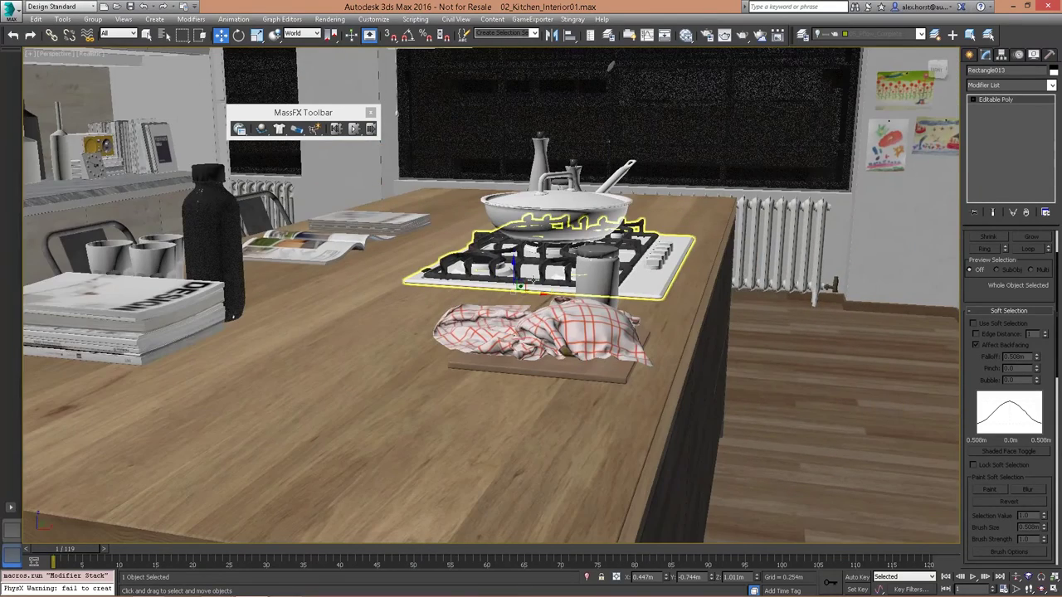
left_click_drag(521, 286, 510, 253)
right_click(511, 253)
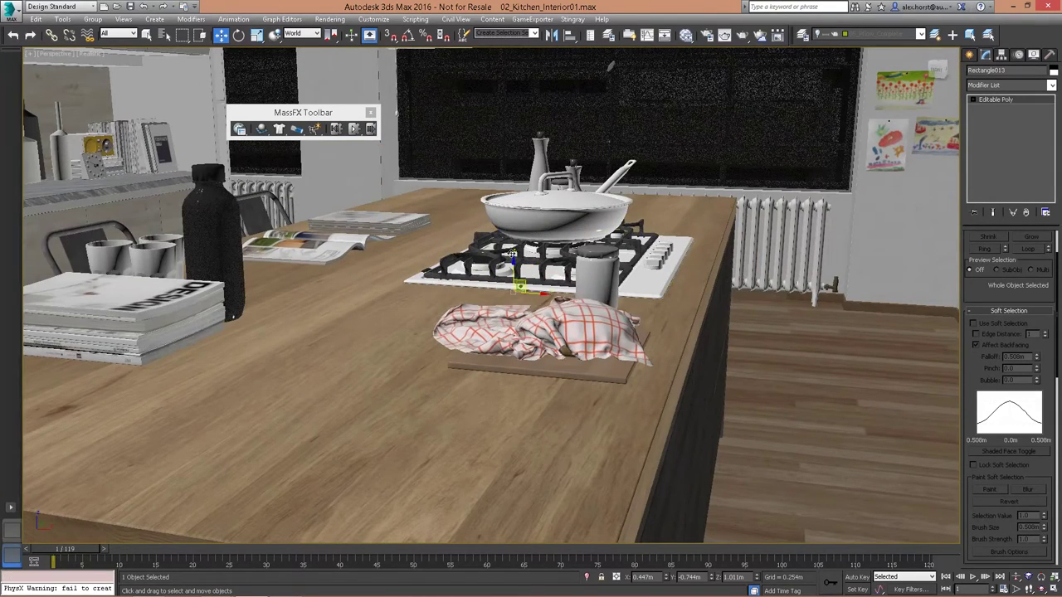
Close the MassFX Toolbar and isolate the double sink set in the marble countertop
middle_click_drag(623, 242, 516, 286)
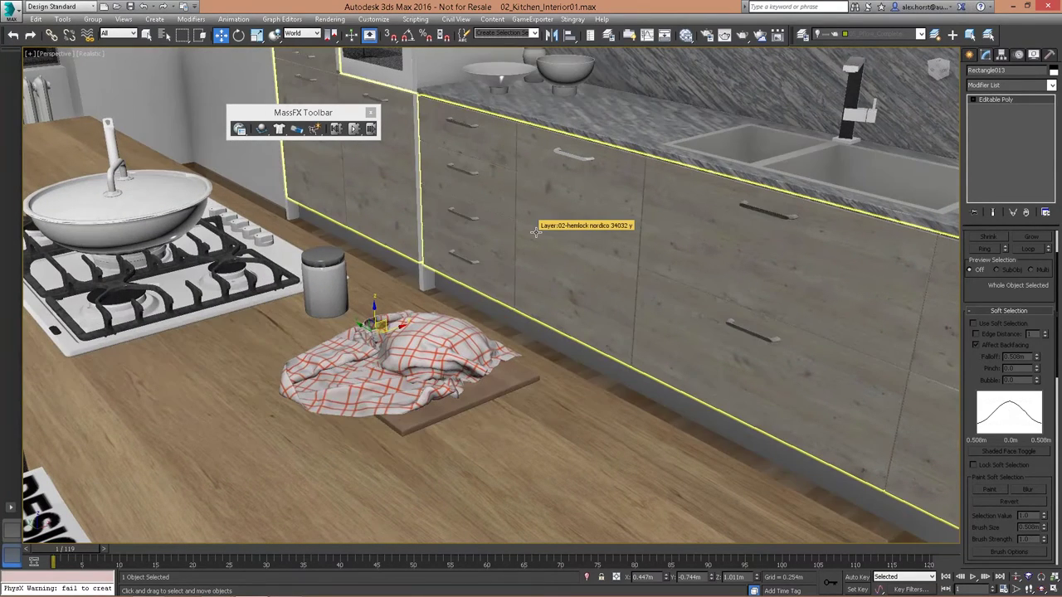
left_click(792, 142)
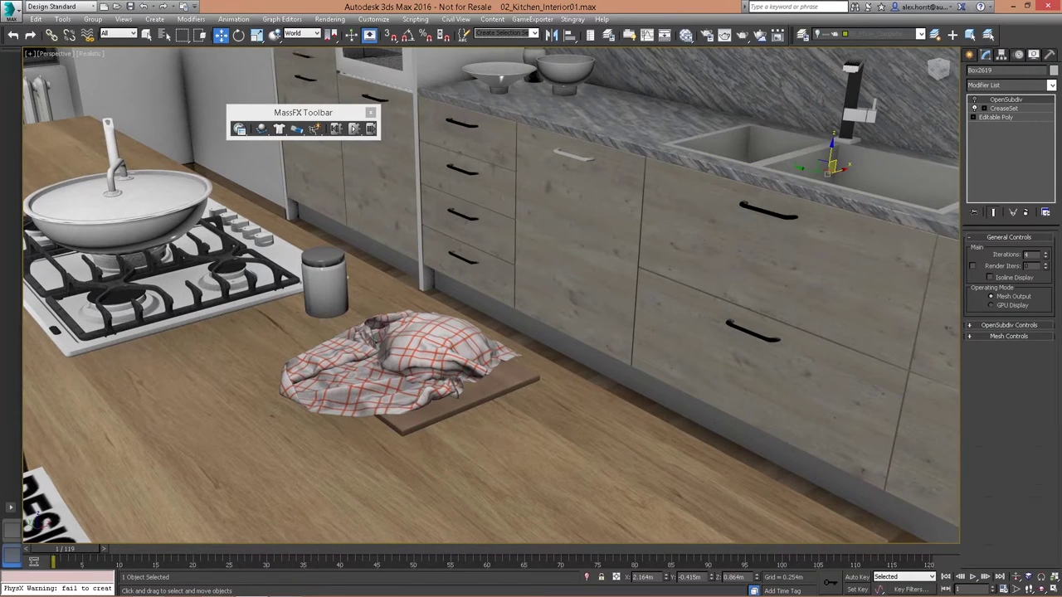
key("z")
middle_click_drag(574, 215, 589, 186, "alt")
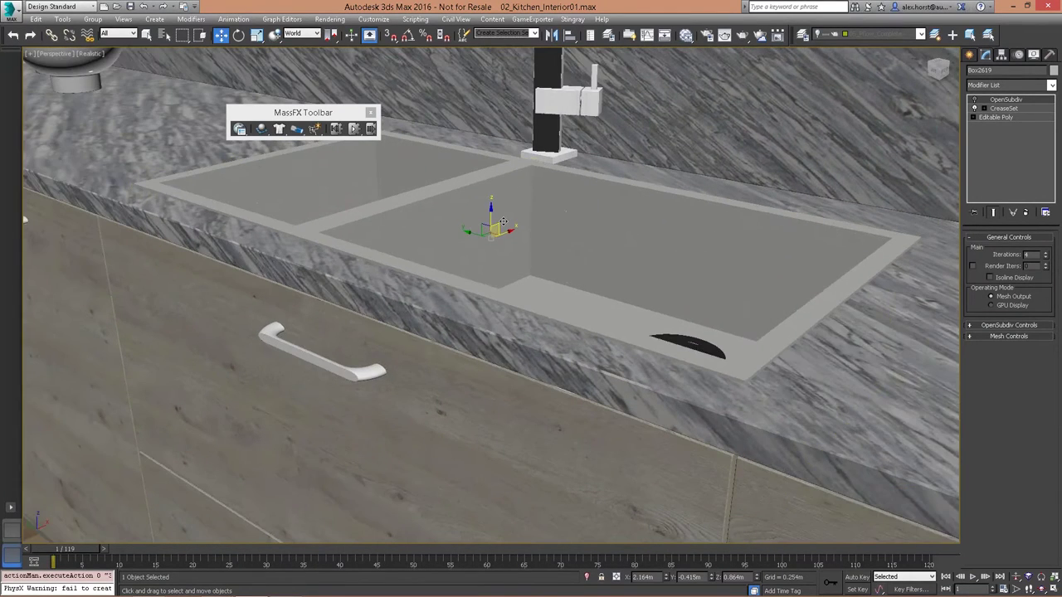
left_click_drag(492, 212, 498, 173)
right_click(497, 174)
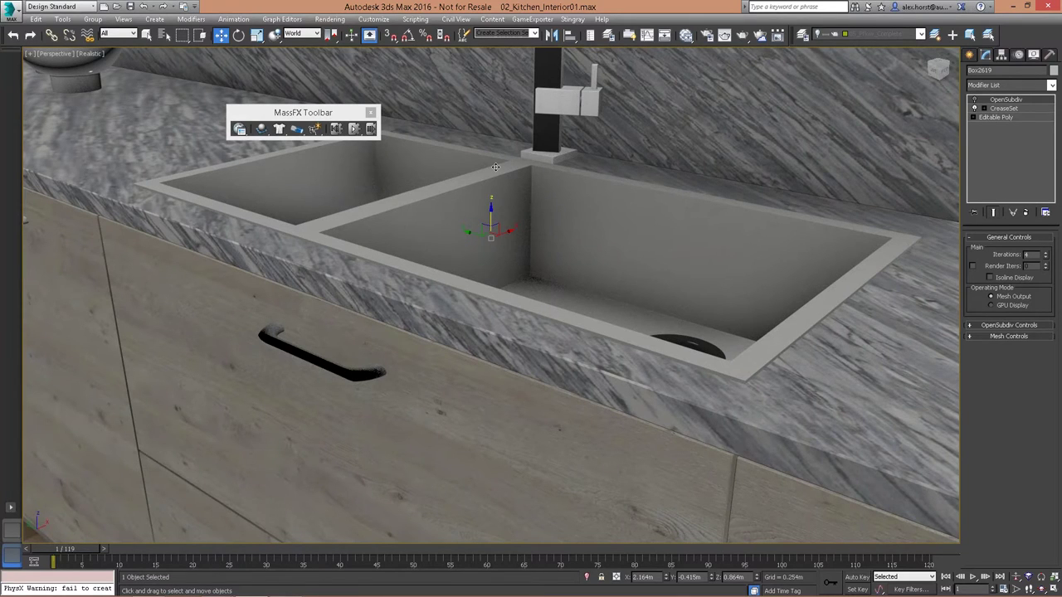
left_click(370, 112)
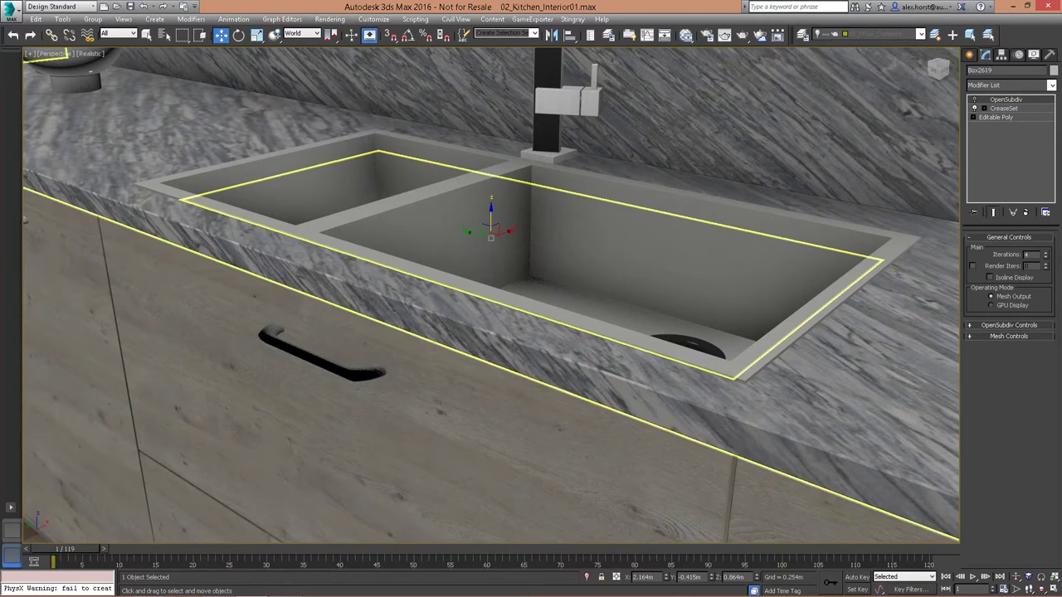
key("alt+q")
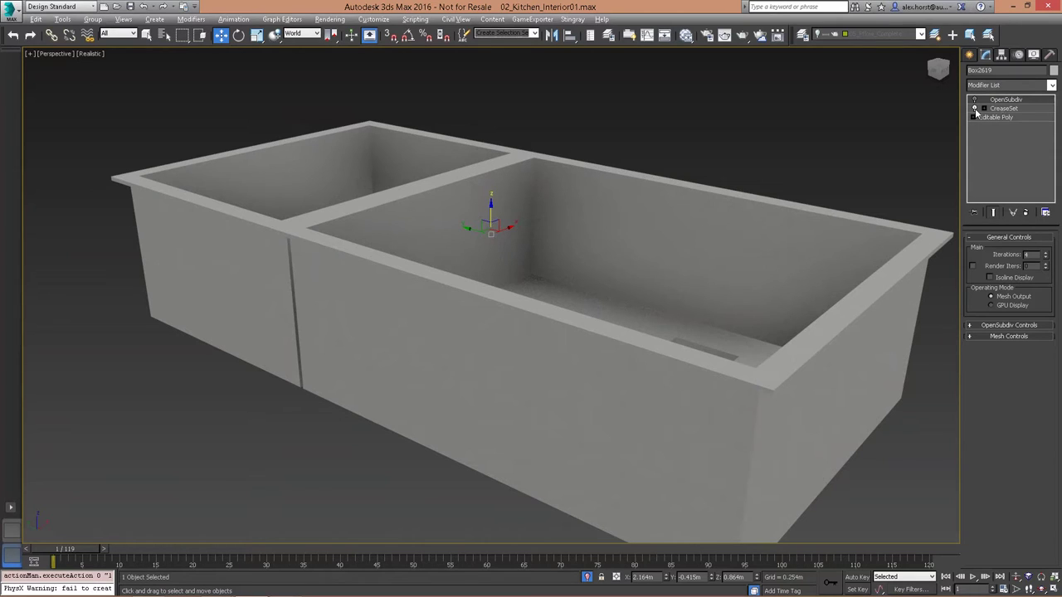
Add a TurboSmooth modifier to the sink with Isoline Display enabled and 3 iterations
left_click(999, 85)
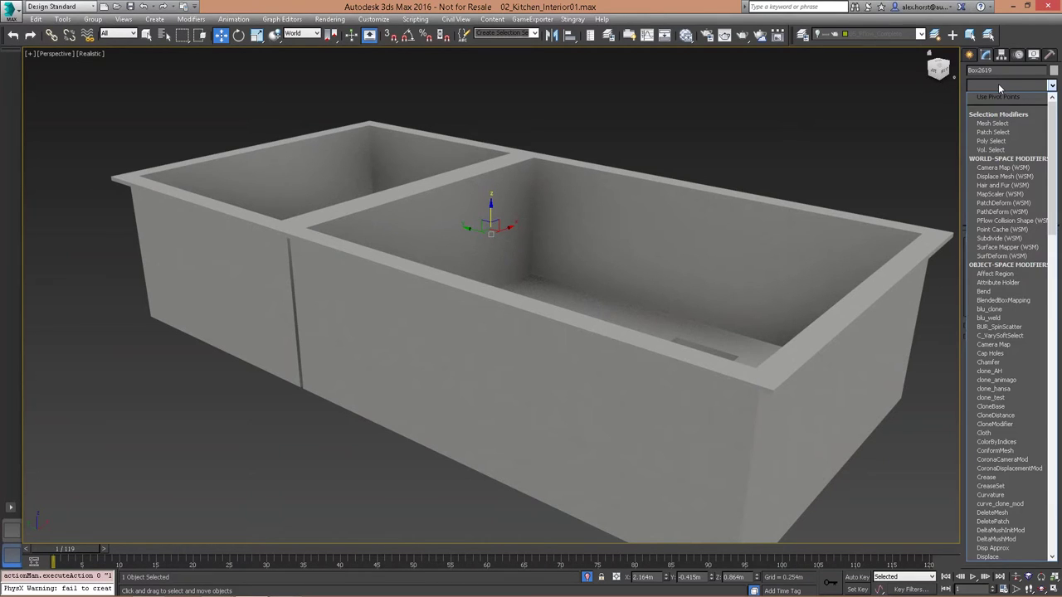
type("turbo")
key("Return")
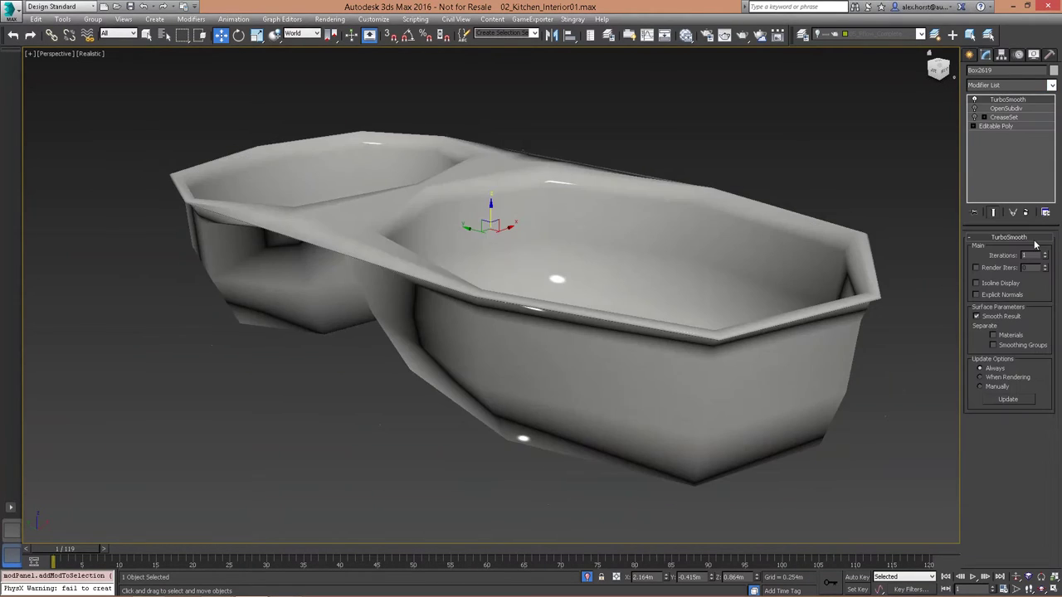
left_click(1013, 285)
left_click(1047, 254)
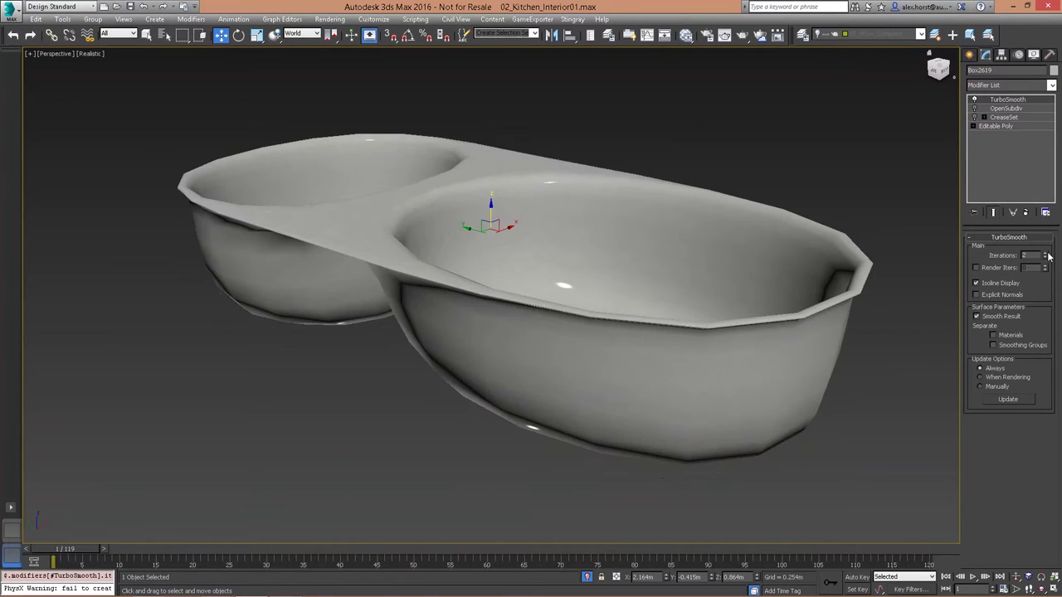
left_click(1046, 253)
Show edged faces and compare the sink's shape with and without TurboSmooth, leaving the modifier disabled
key("F4")
left_click(973, 100)
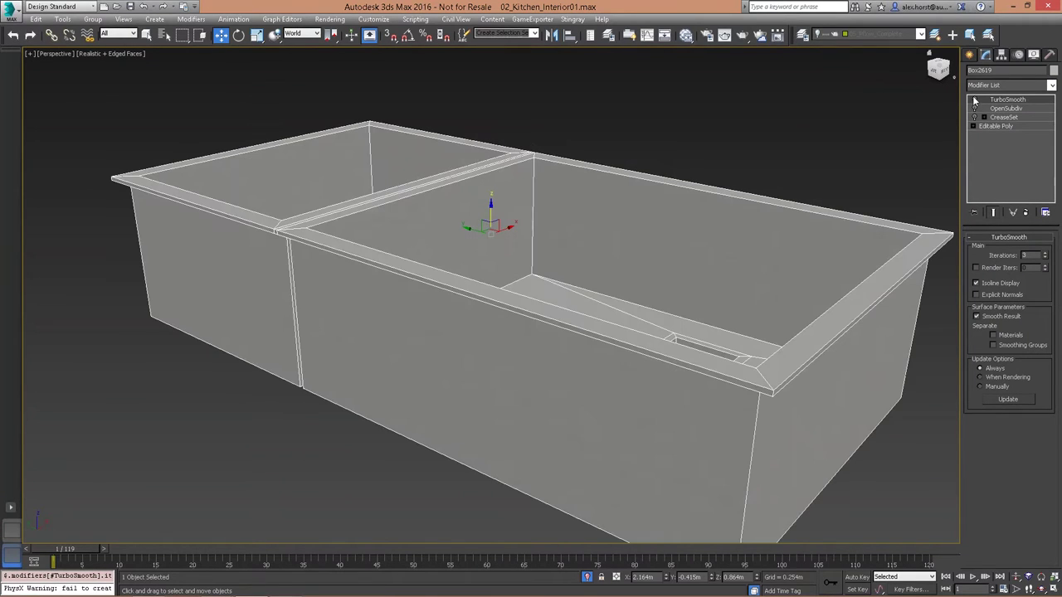
scroll(593, 380, "up", 5)
middle_click_drag(594, 380, 592, 388, "alt")
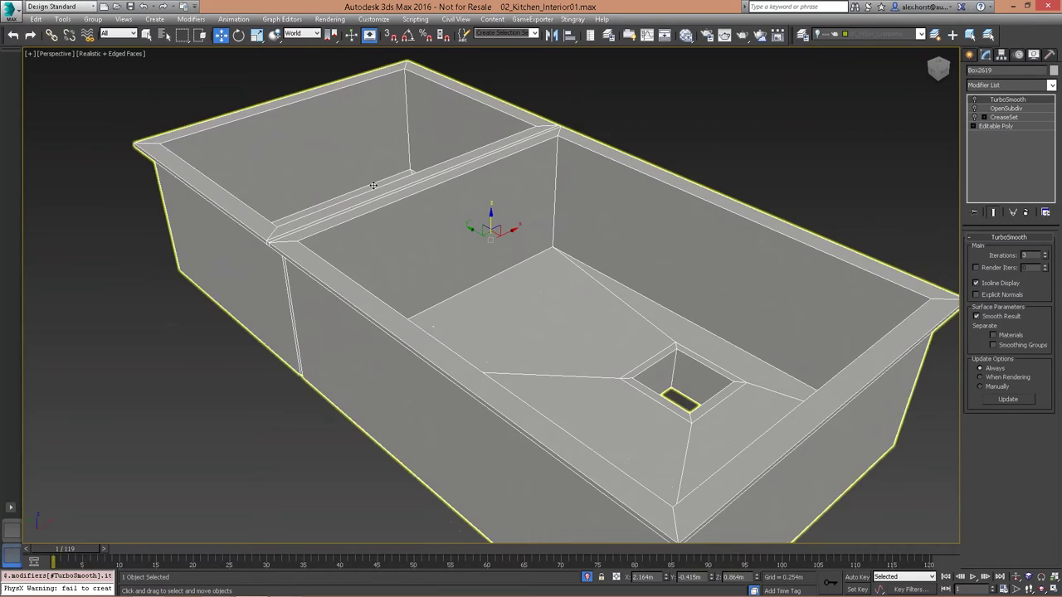
left_click(974, 100)
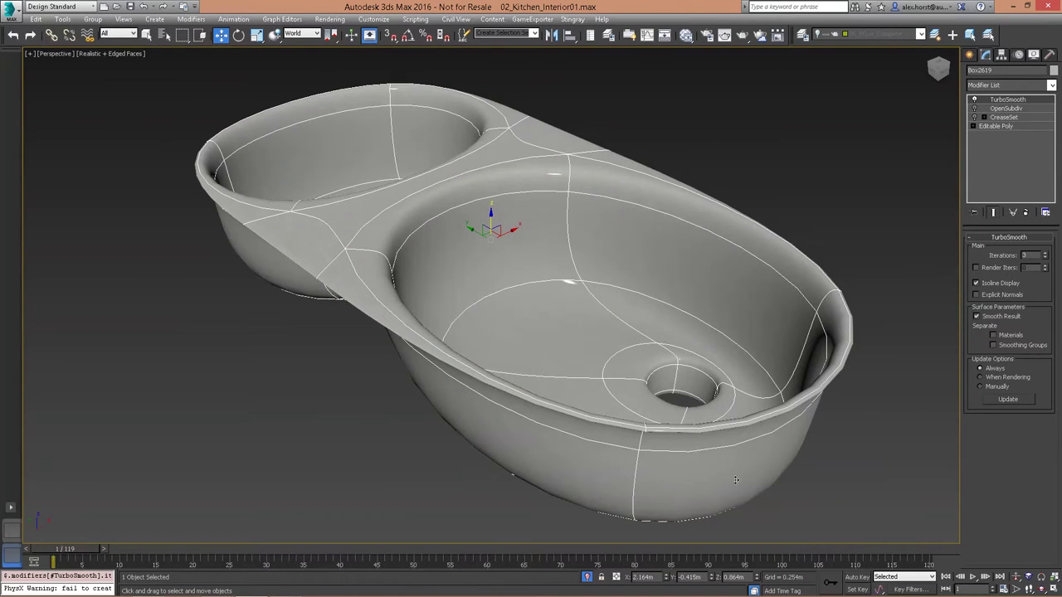
middle_click_drag(531, 253, 488, 250, "alt")
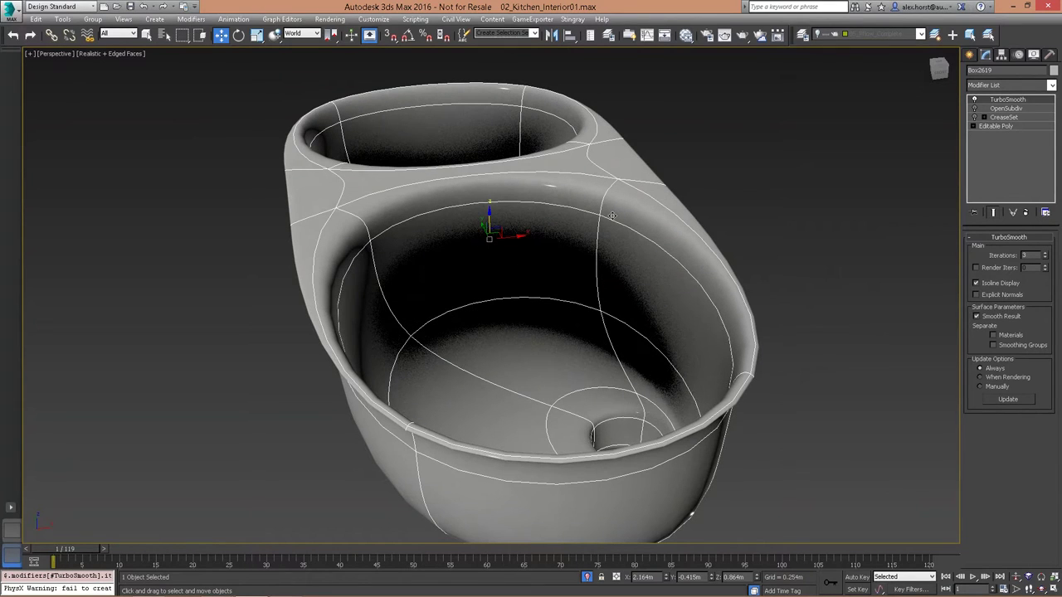
left_click(975, 100)
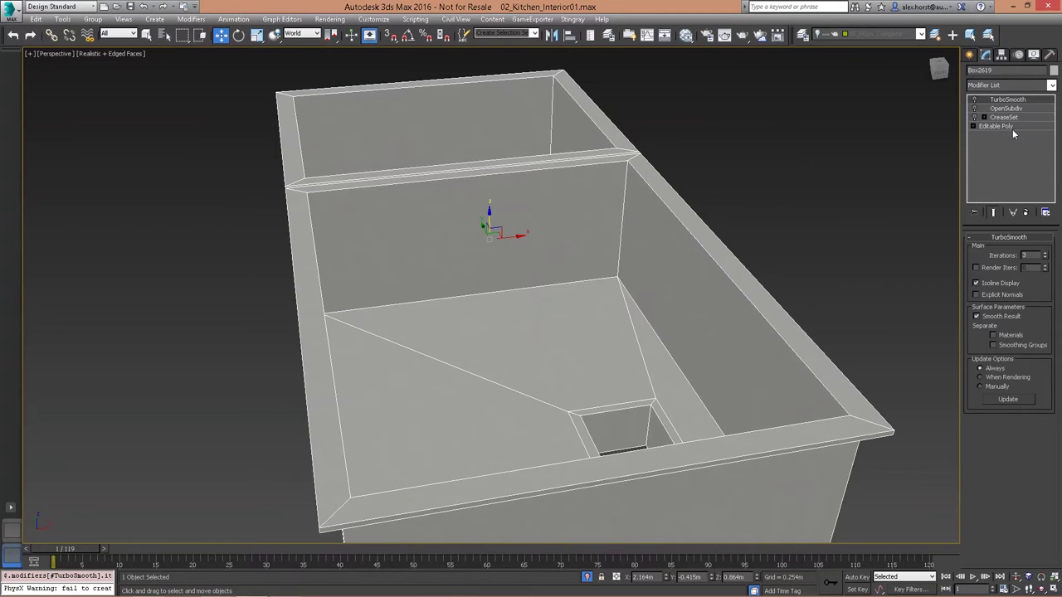
Select the two outer top rim edges meeting at the sink's near corner at the Editable Poly edge level
left_click(1004, 126)
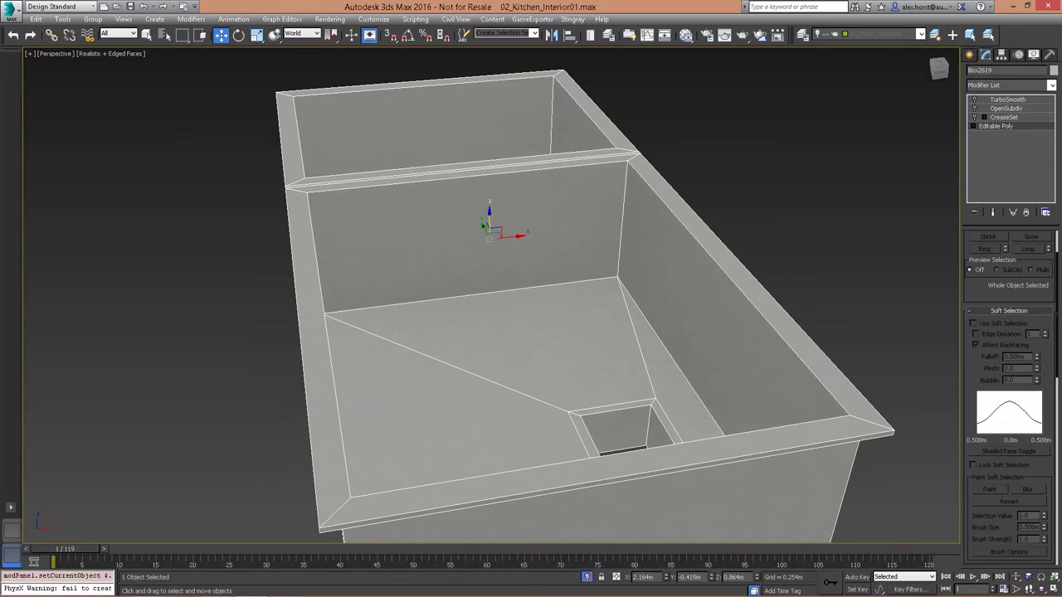
scroll(989, 441, "up", 2)
left_click(995, 250)
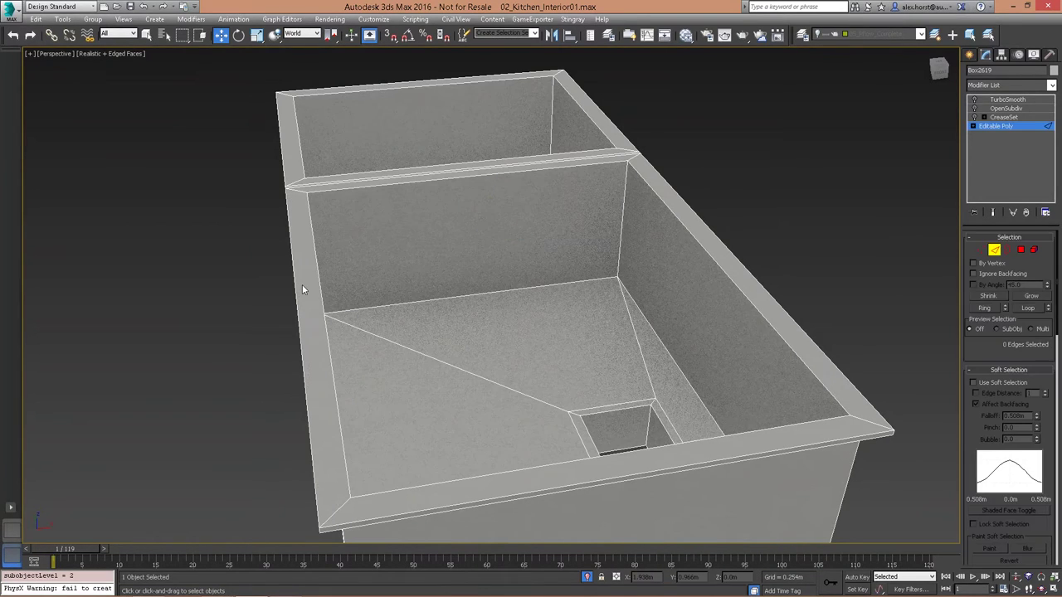
left_click(297, 295)
middle_click_drag(297, 295, 331, 278, "alt")
scroll(312, 331, "up", 3)
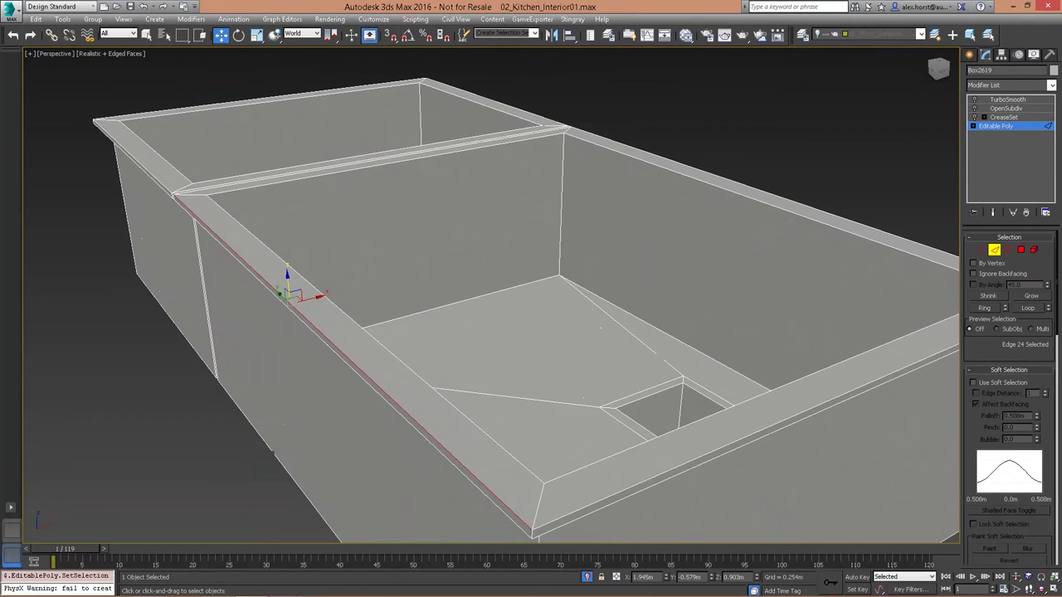
middle_click_drag(561, 502, 546, 358)
left_click(558, 439, "ctrl")
scroll(558, 439, "up", 4)
Try a Quad Chamfer of 0.003 m on the two selected rim edges, cancel it and leave edge editing
right_click(546, 358)
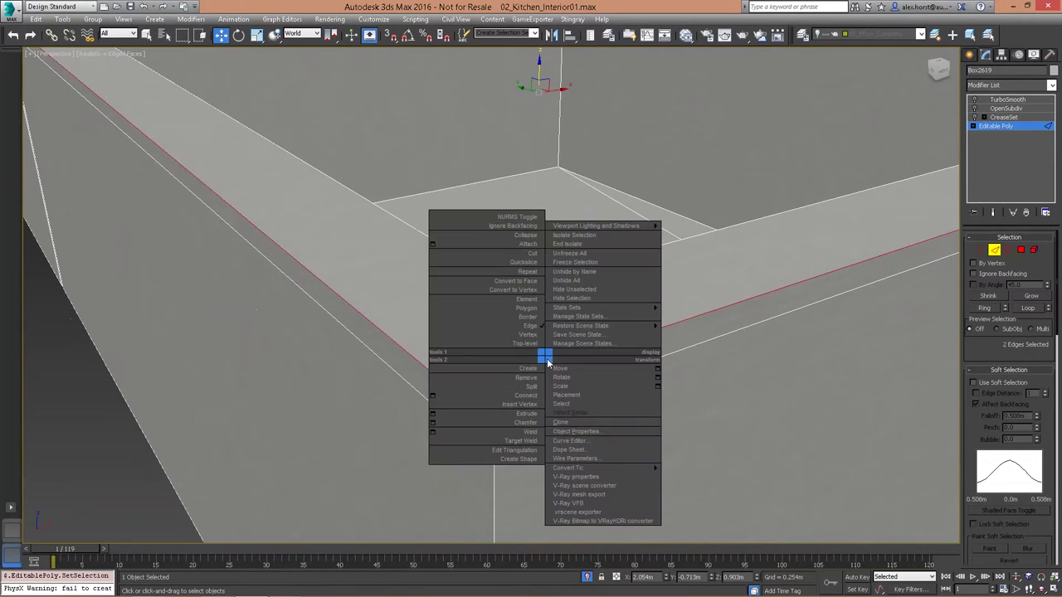
left_click(444, 423)
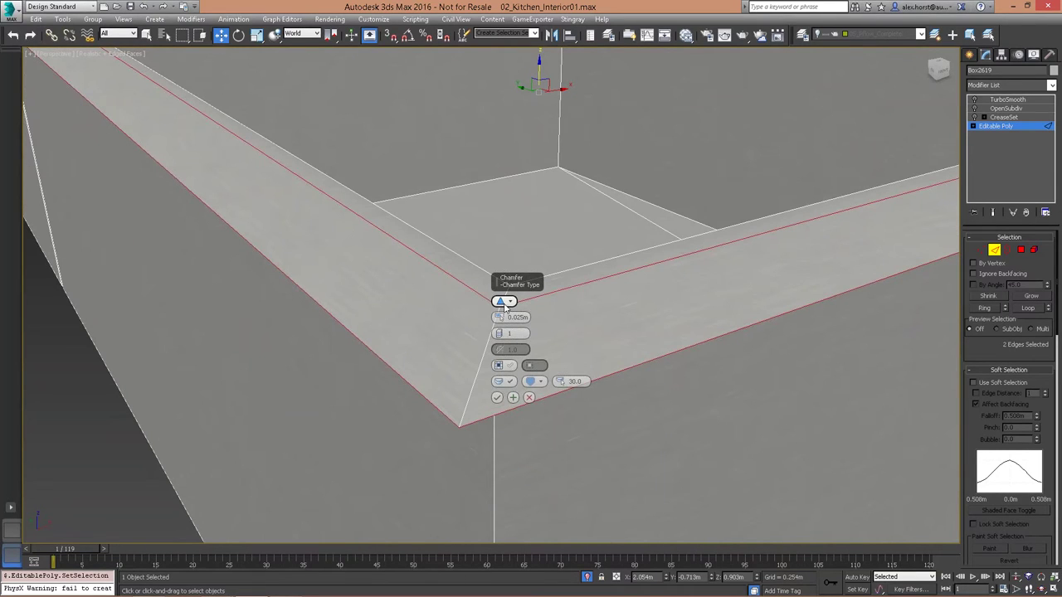
left_click_drag(499, 318, 500, 323)
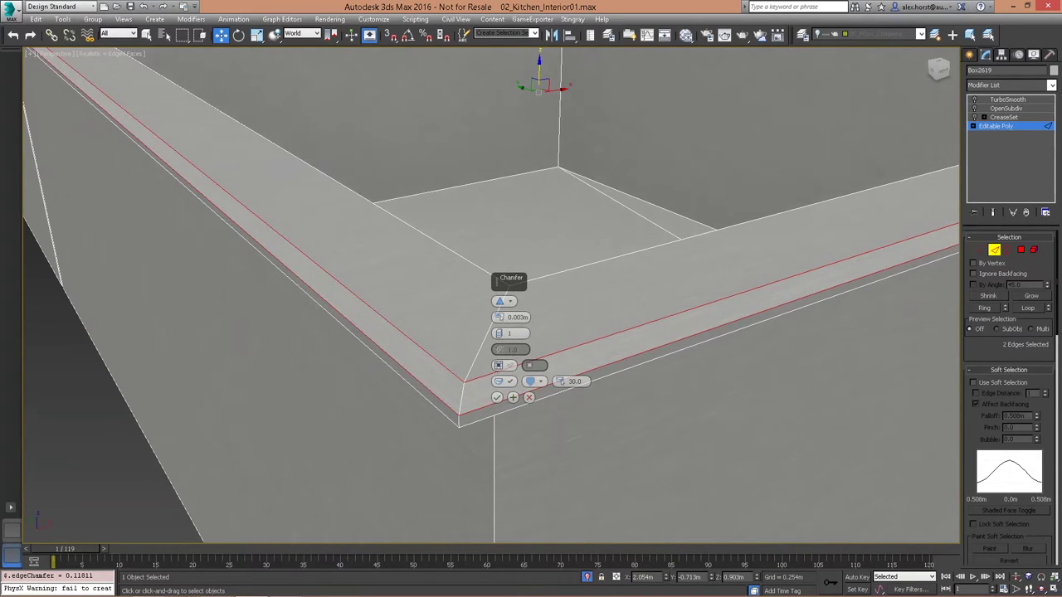
left_click(511, 302)
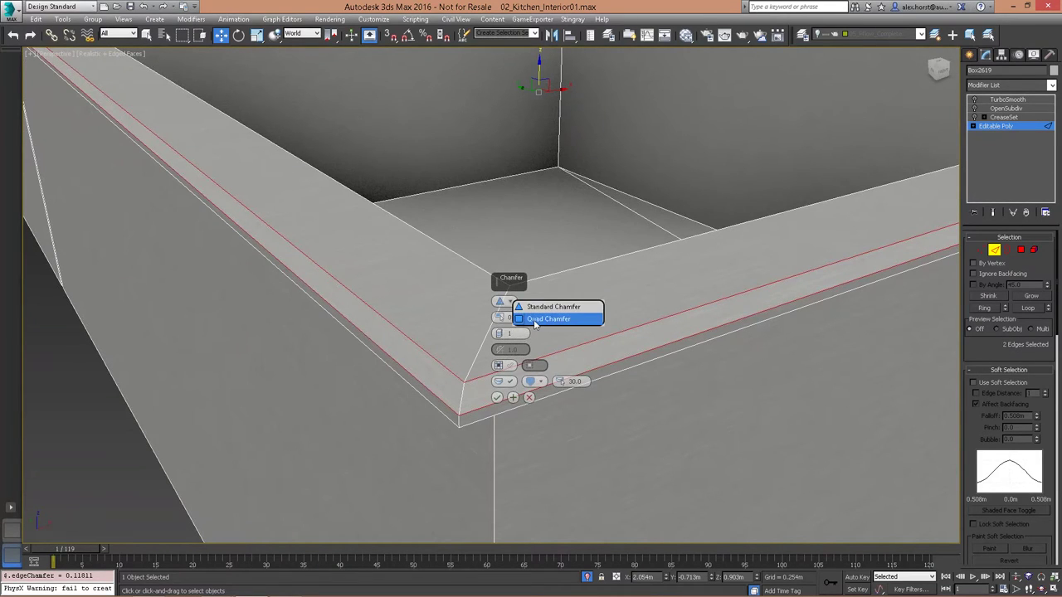
left_click(547, 319)
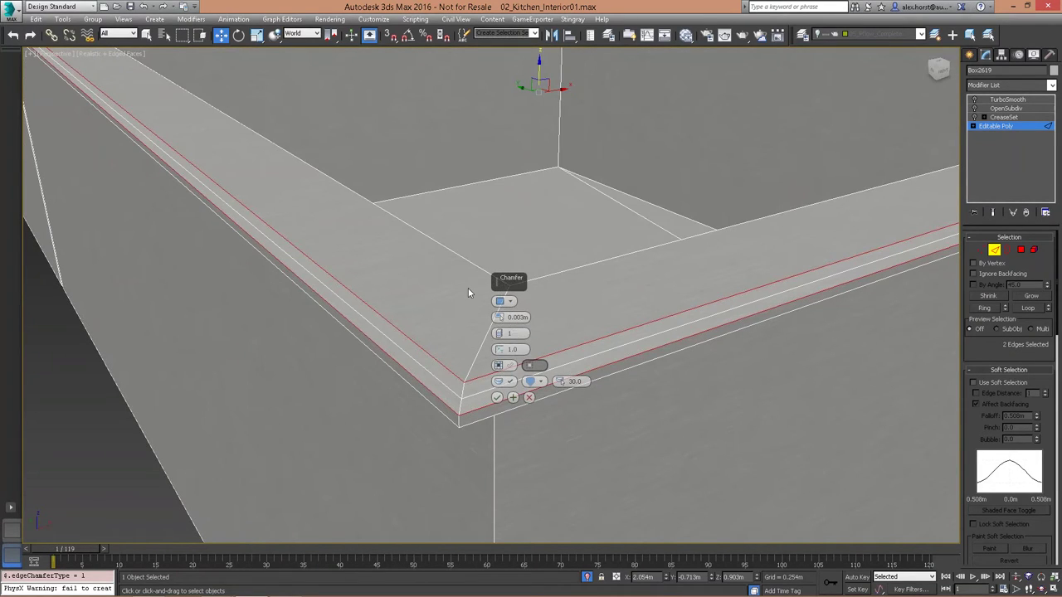
middle_click_drag(468, 288, 425, 302, "alt")
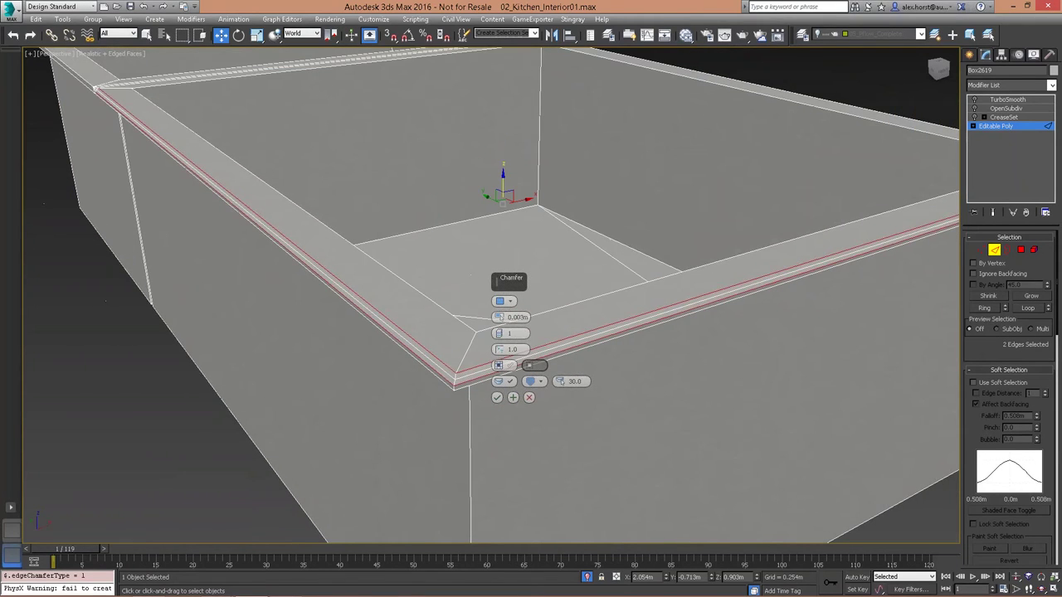
left_click(529, 399)
left_click(994, 249)
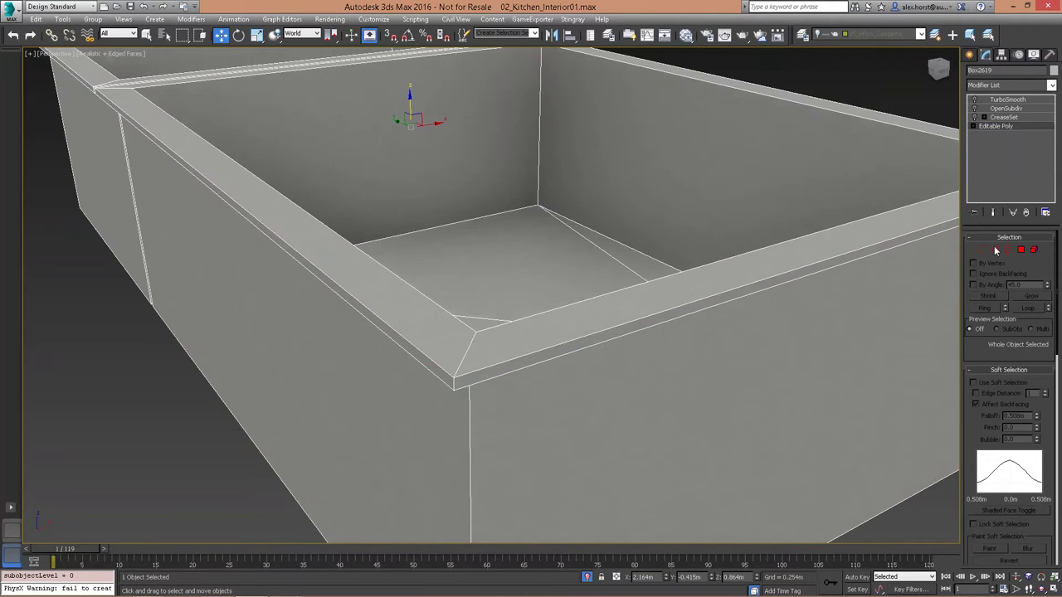
Enable the sink's OpenSubdiv modifier to subdivide its mesh
scroll(744, 175, "down", 3)
middle_click_drag(673, 177, 663, 259)
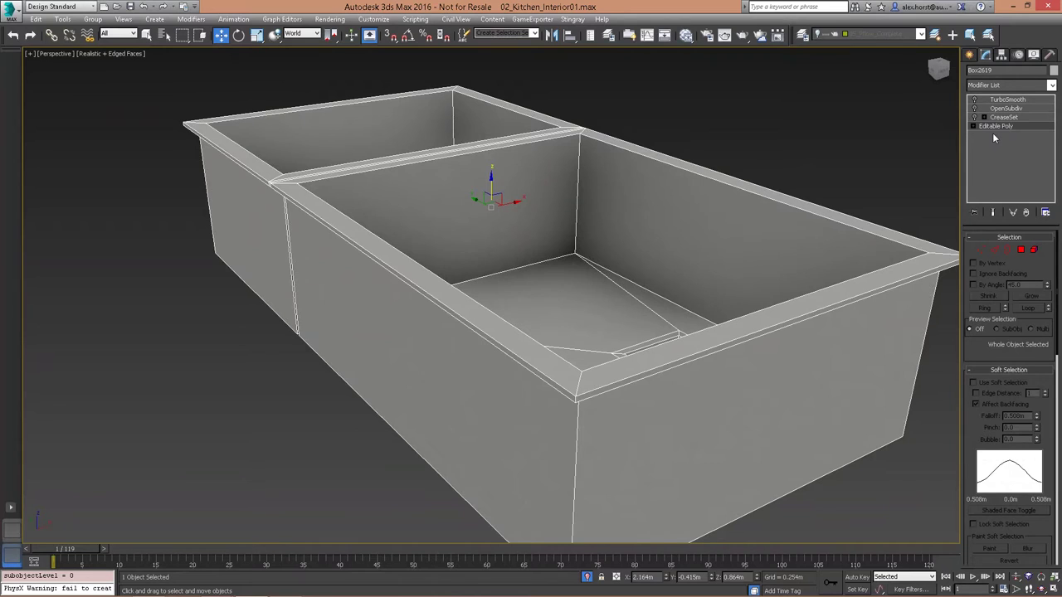
left_click(1005, 109)
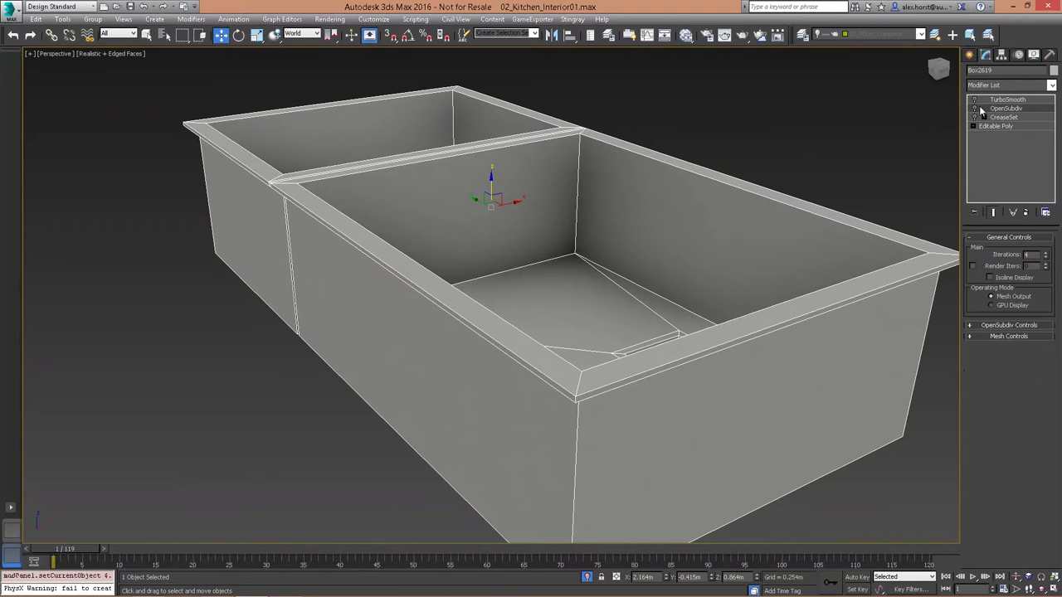
left_click(976, 108)
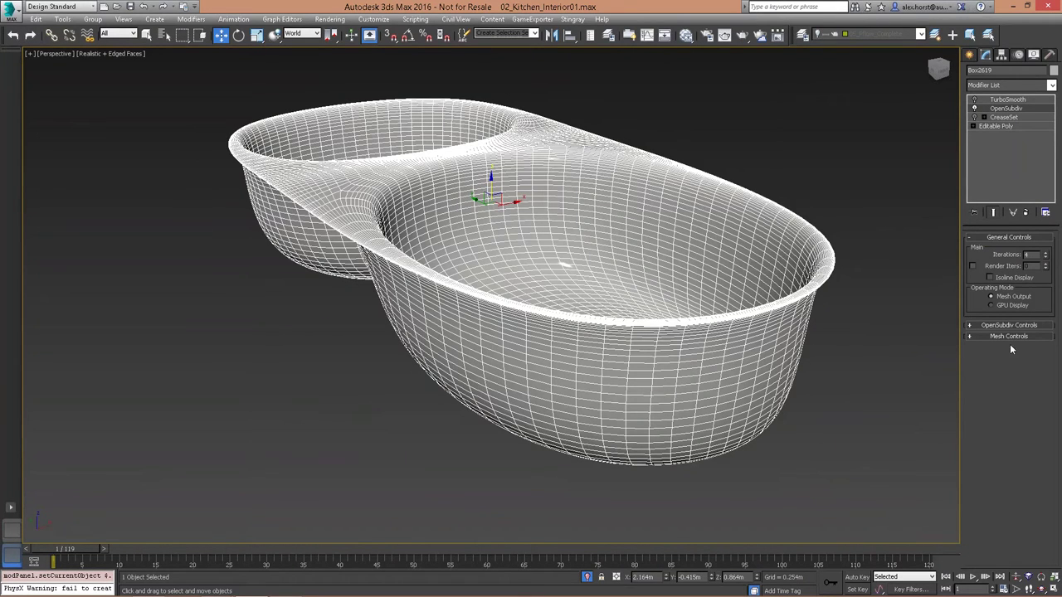
Turn on Isoline Display for the sink's OpenSubdiv modifier and try moving the sink, cancelling the move
left_click(989, 277)
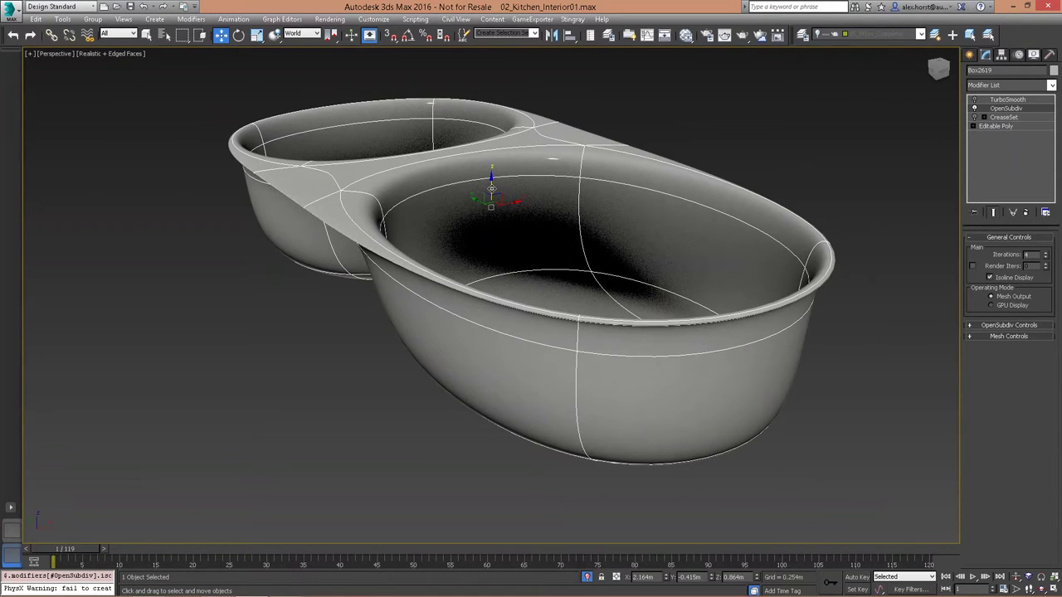
mouse_move(499, 197)
left_mouse_down()
mouse_move(523, 248)
mouse_move(526, 225)
left_mouse_up()
right_click(525, 225)
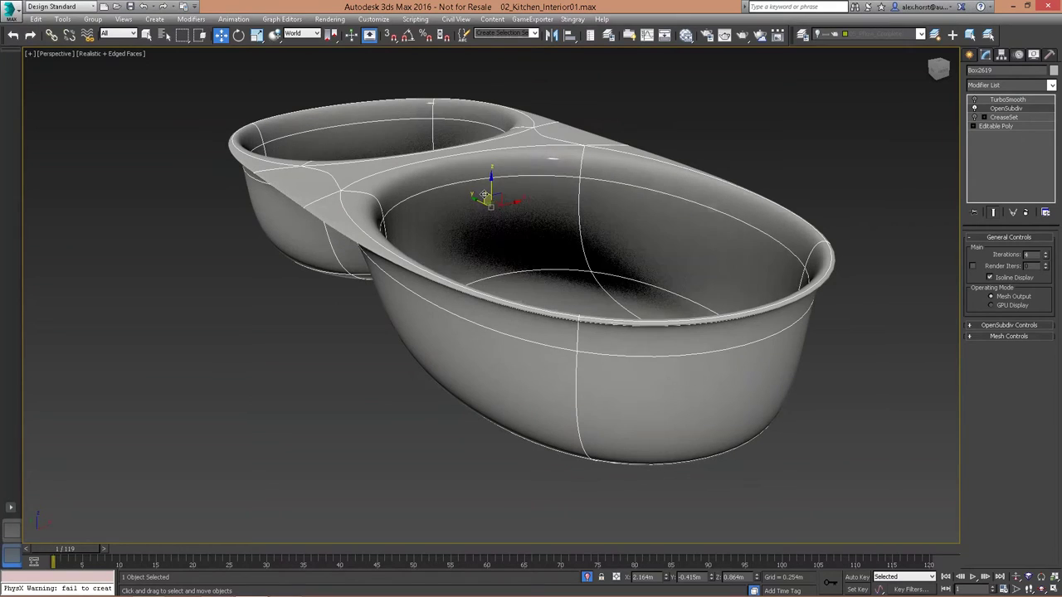
At the CreaseSet edge level, create a crease set from the selected sink edges and set its crease to 0.3
left_click(1004, 117)
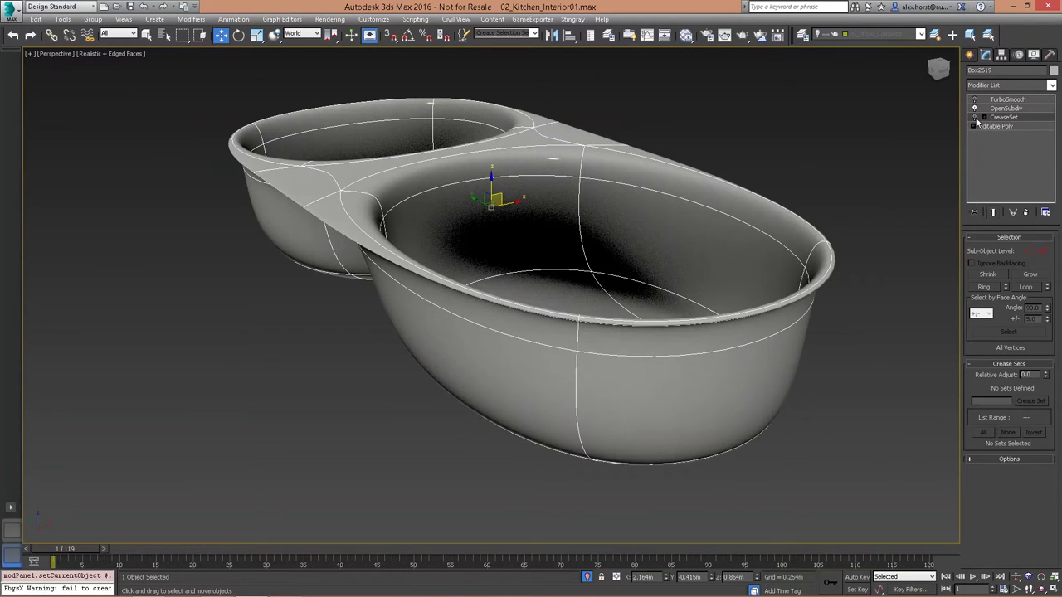
left_click(1042, 250)
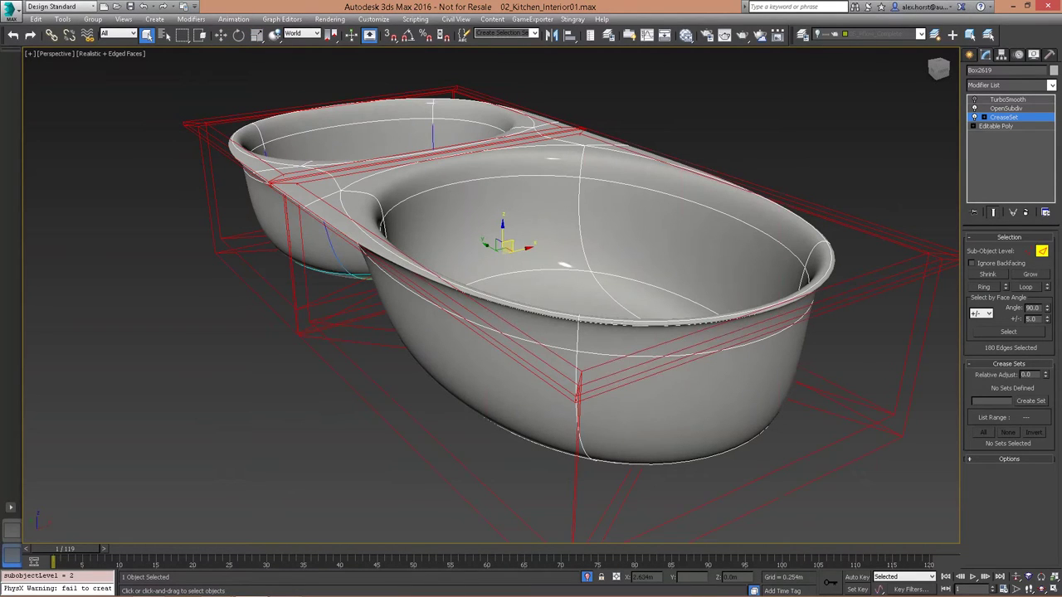
left_click(1039, 404)
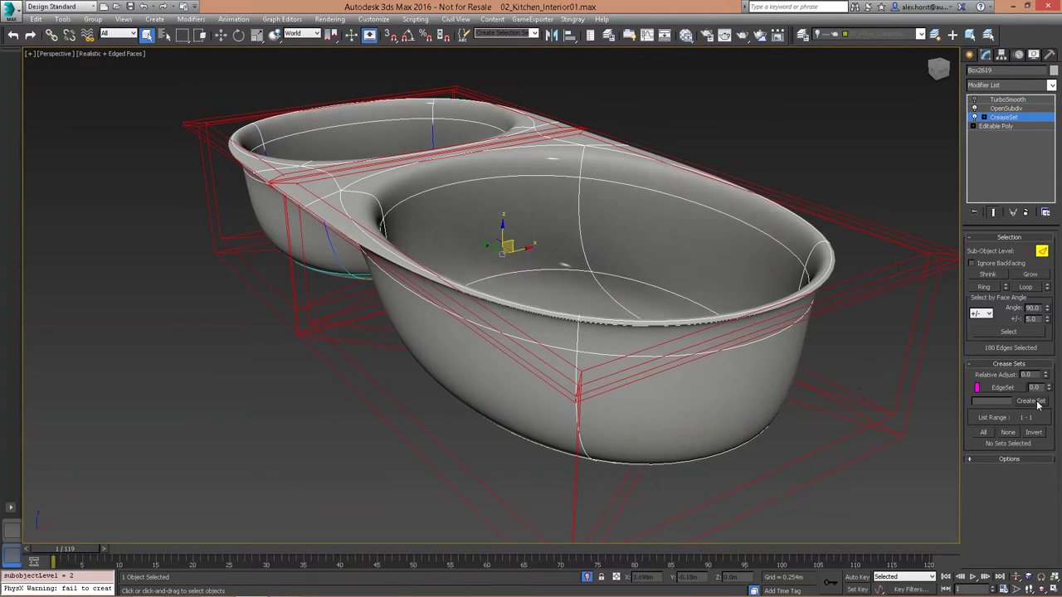
left_click_drag(1050, 389, 1047, 367)
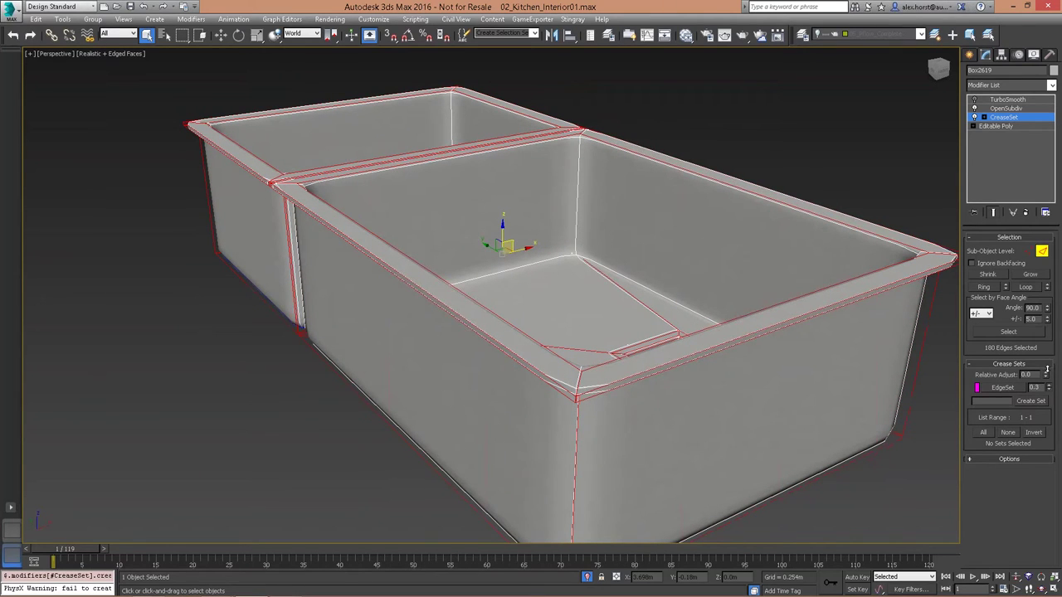
Recall the rounded_sink named edge selection, followed by the Sink_Hole named edge selection
middle_click_drag(936, 393, 808, 380, "alt")
middle_click_drag(582, 101, 548, 106)
left_click(535, 33)
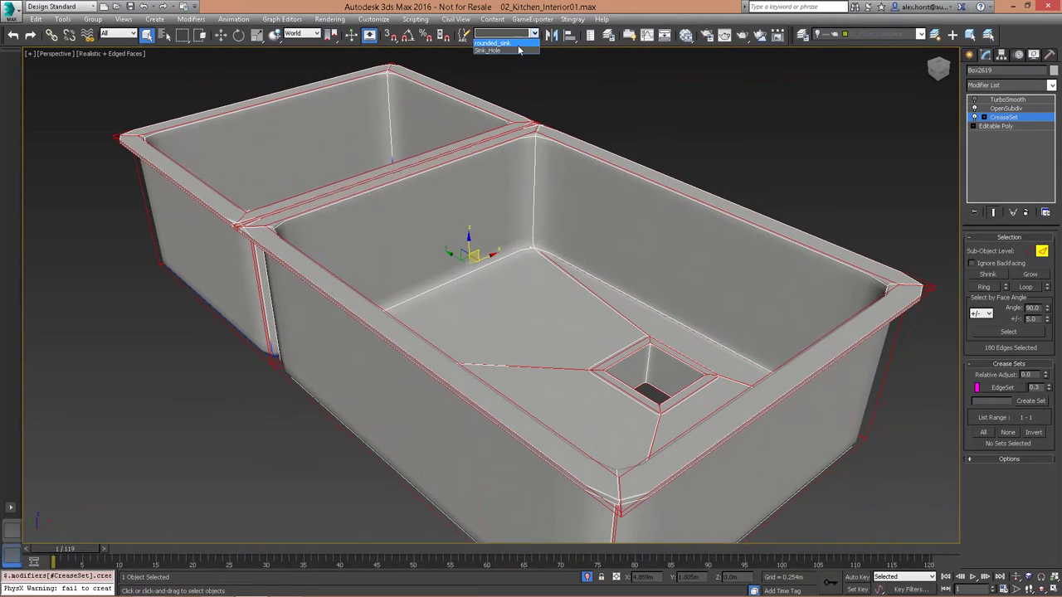
left_click(519, 45)
left_click(535, 34)
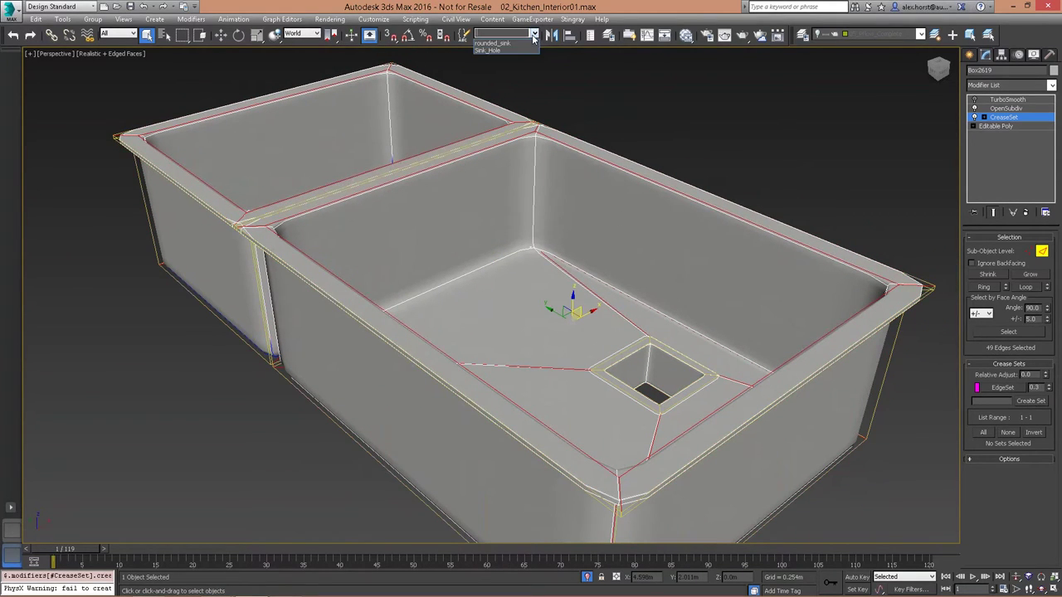
left_click(519, 52)
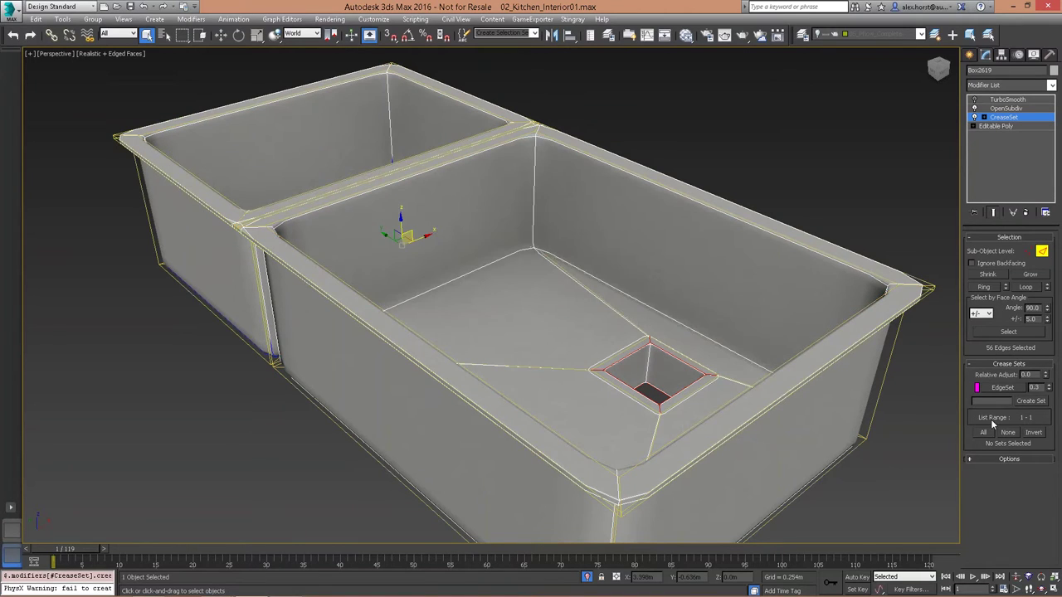
Create a second crease set from the drain-hole edges with crease 0.0, keeping the first set's crease at 0.3
left_click(1030, 401)
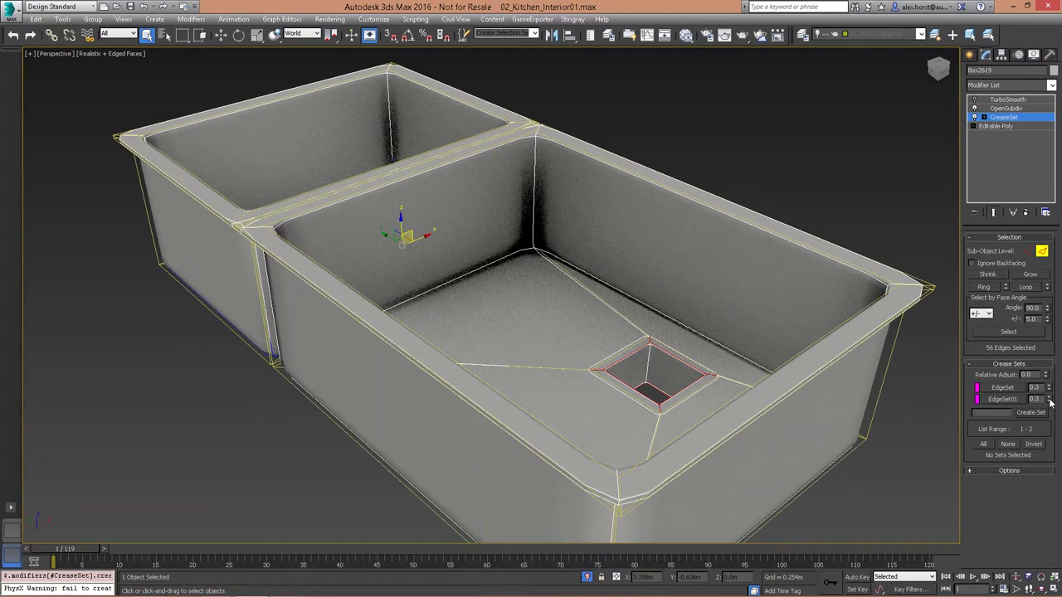
left_click_drag(1050, 402, 1054, 417)
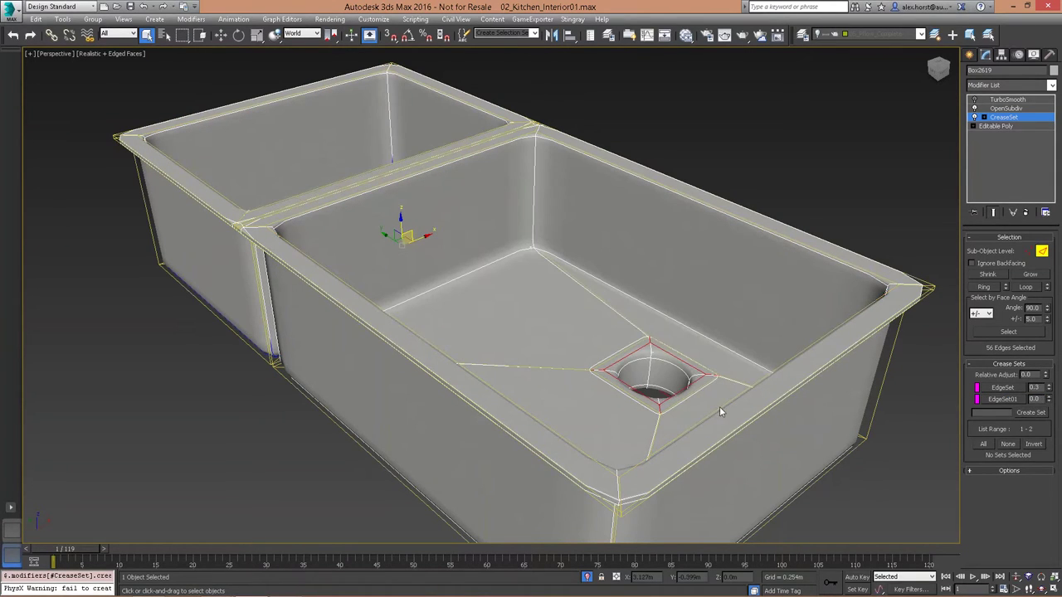
mouse_move(635, 363)
middle_mouse_down("alt")
mouse_move(651, 386)
mouse_move(628, 363)
middle_mouse_up("alt")
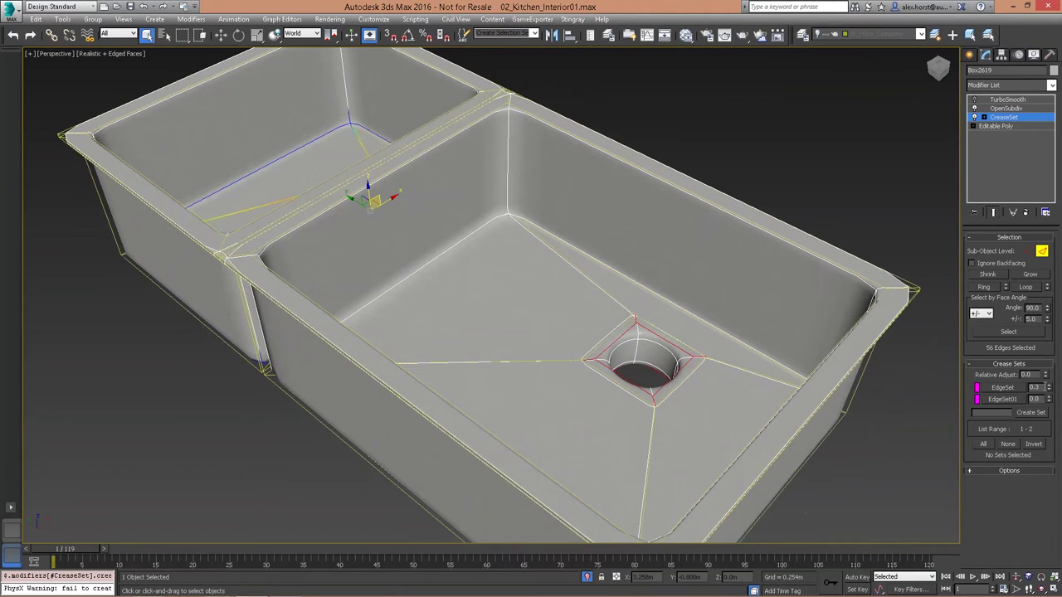
mouse_move(1047, 387)
left_mouse_down()
mouse_move(1050, 399)
mouse_move(1050, 385)
left_mouse_up()
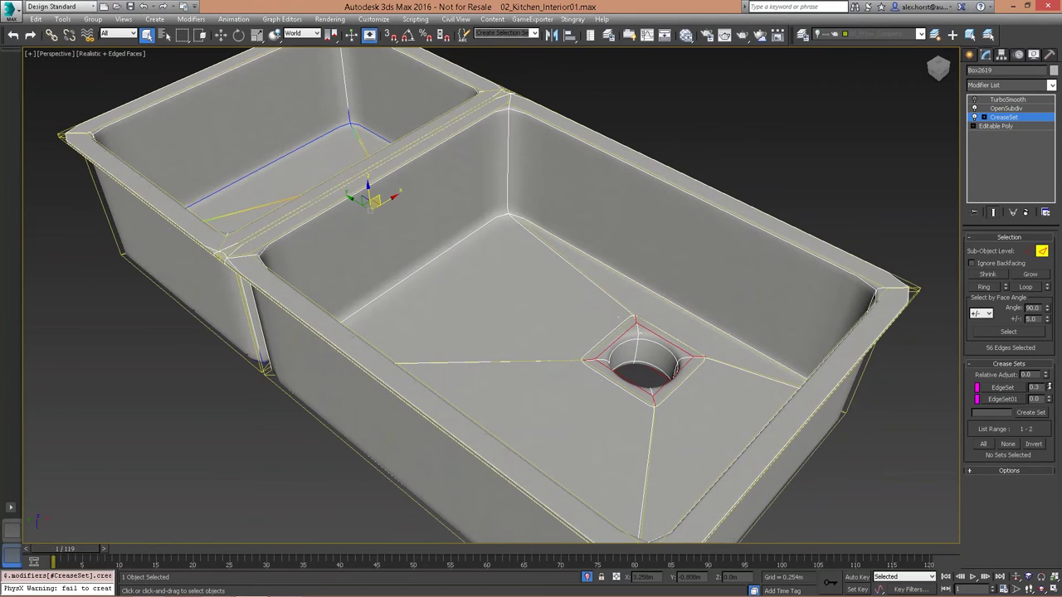
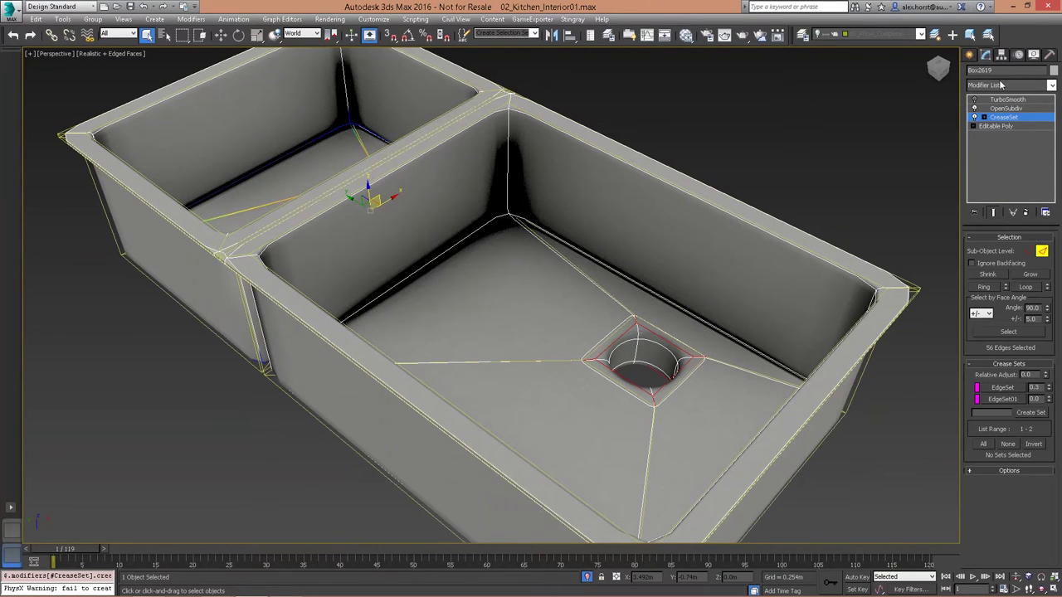
Leave the sink's edge editing and isolation, walk through the kitchen to the island and hide the edged faces
left_click(973, 53)
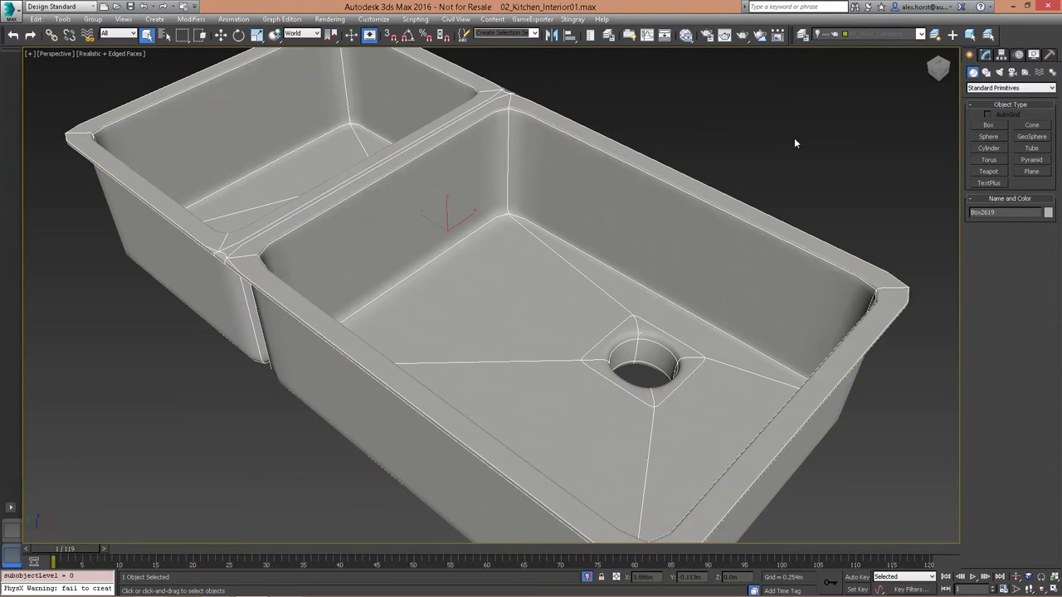
left_click(588, 579)
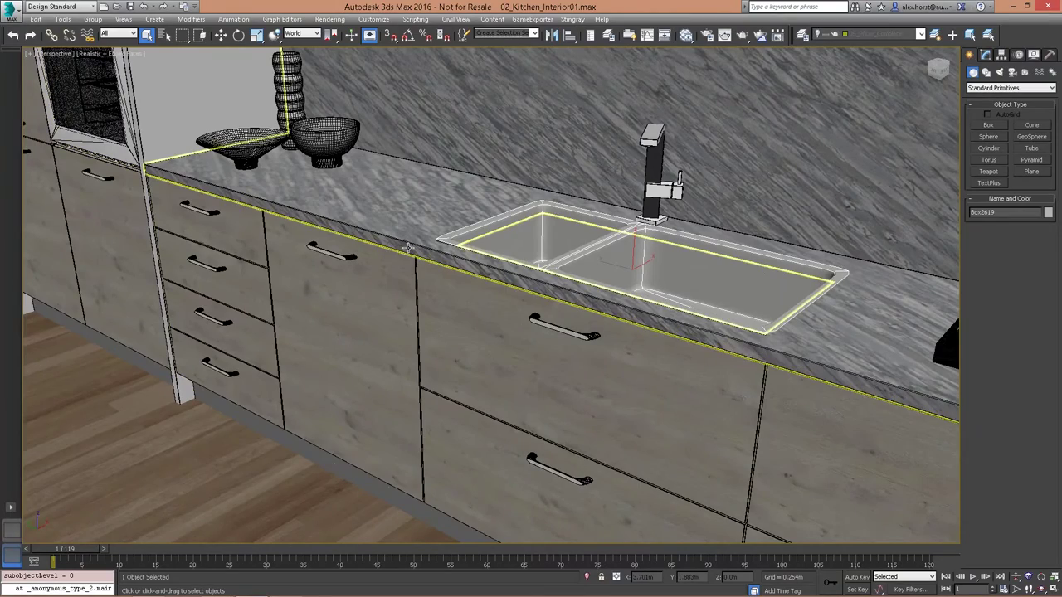
key("Up")
left_click_drag(462, 255, 410, 260)
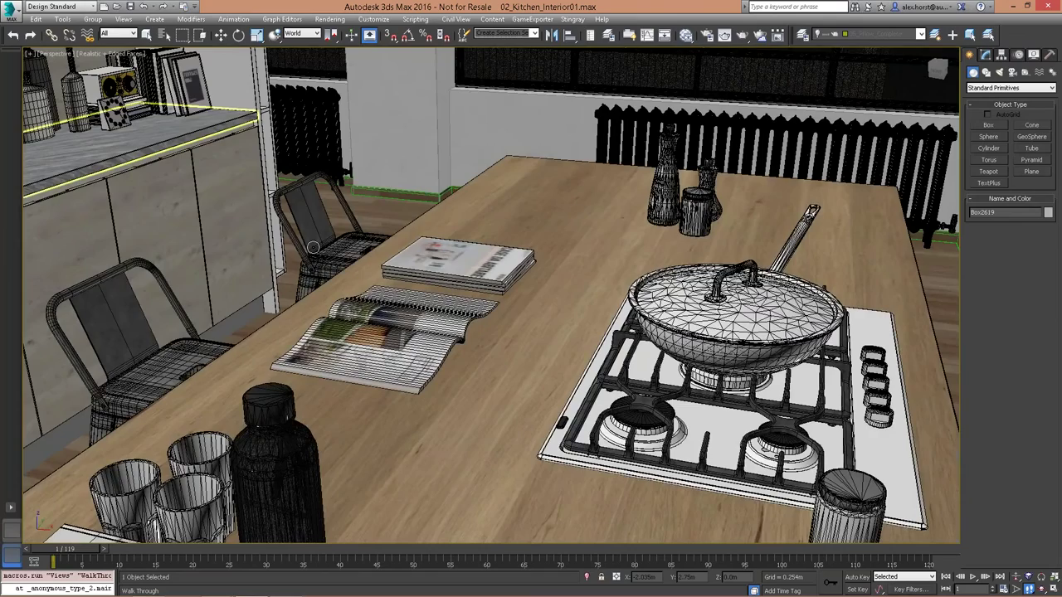
key("Left")
key("Escape")
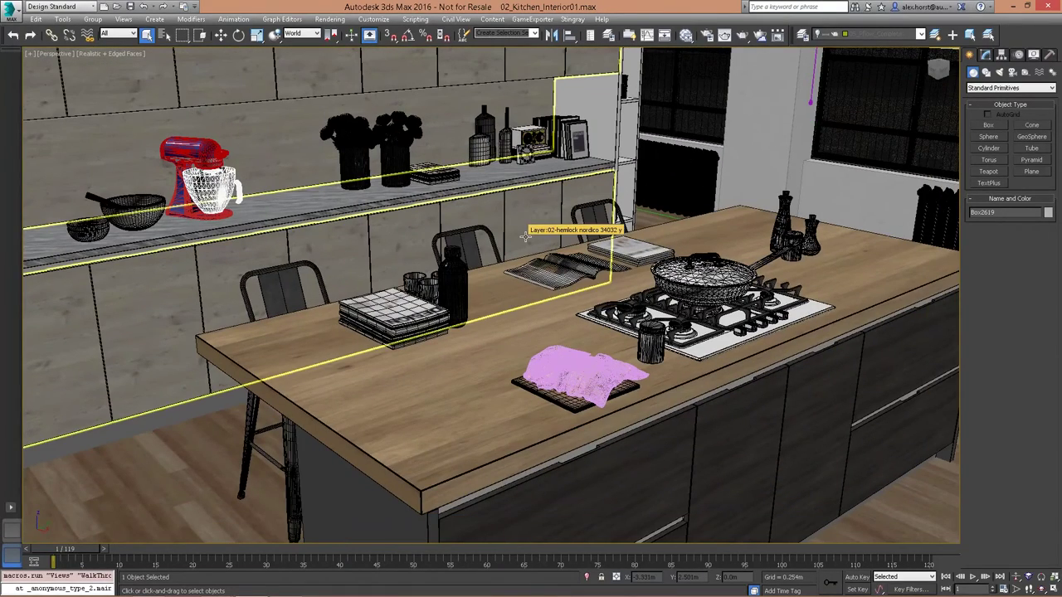
key("F4")
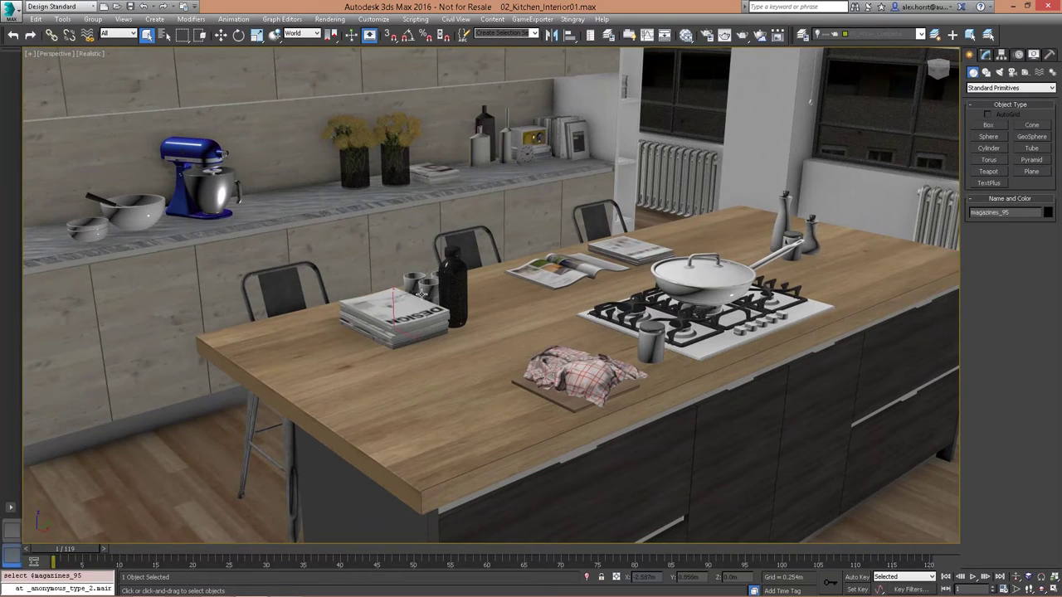
Select the black bottle on the island, followed by the open magazine
left_click(447, 280)
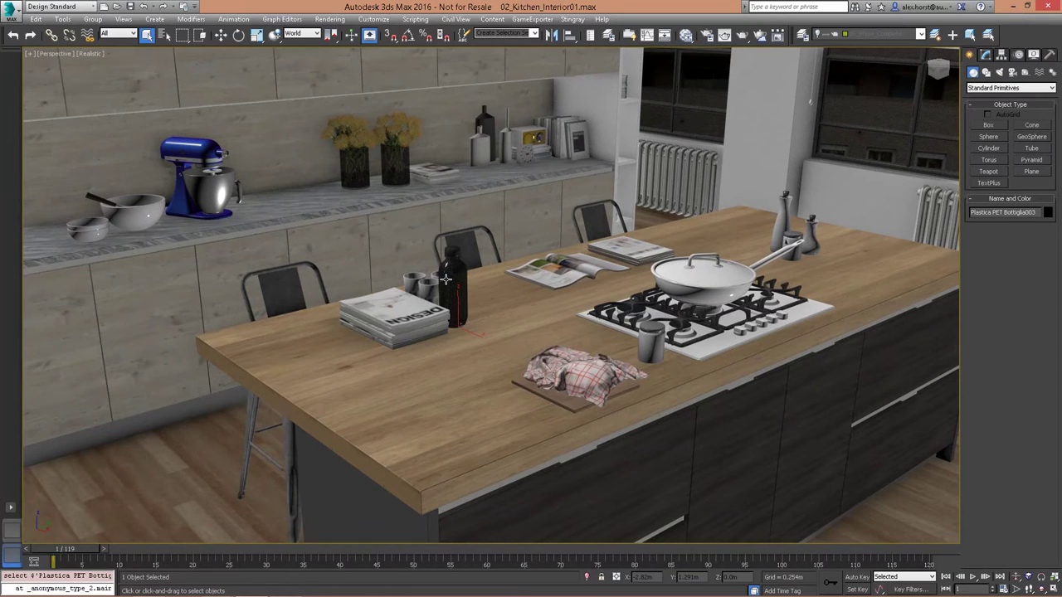
middle_click_drag(275, 297, 279, 299)
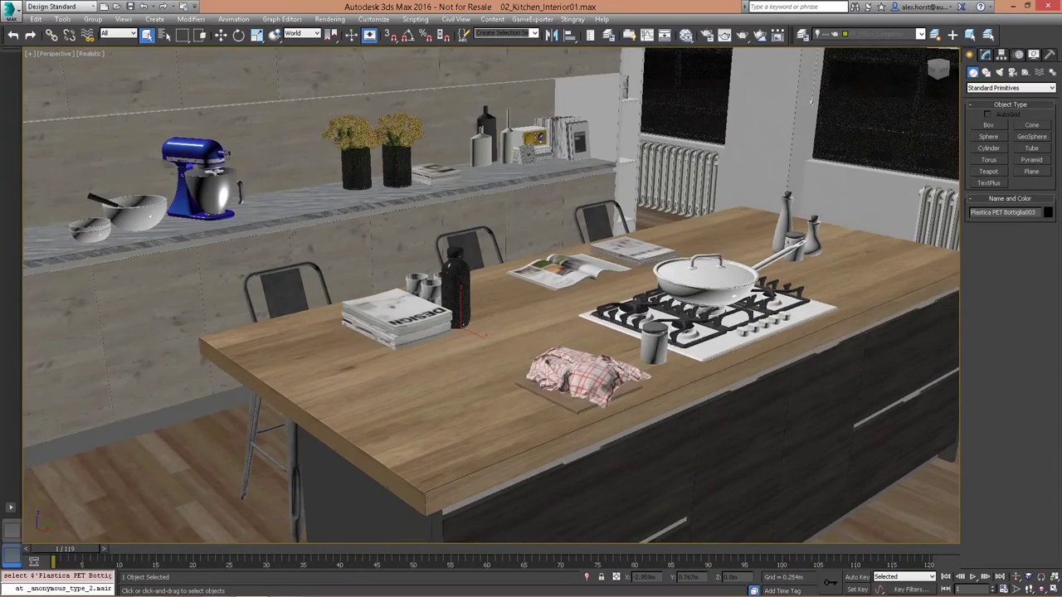
middle_click_drag(451, 351, 472, 346)
middle_click_drag(818, 298, 648, 368)
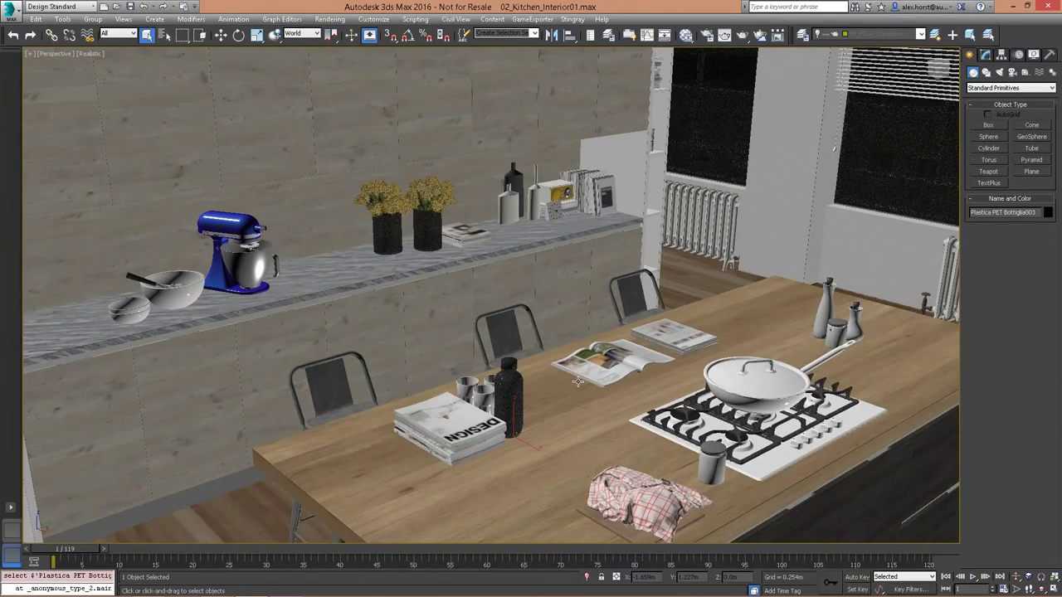
middle_click_drag(511, 356, 415, 282)
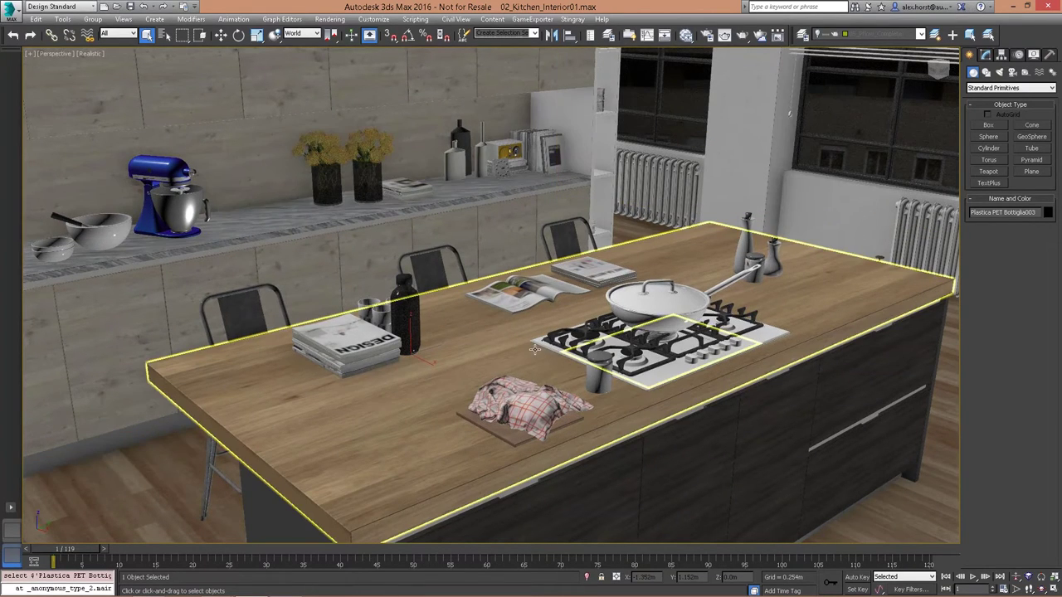
left_click(531, 307)
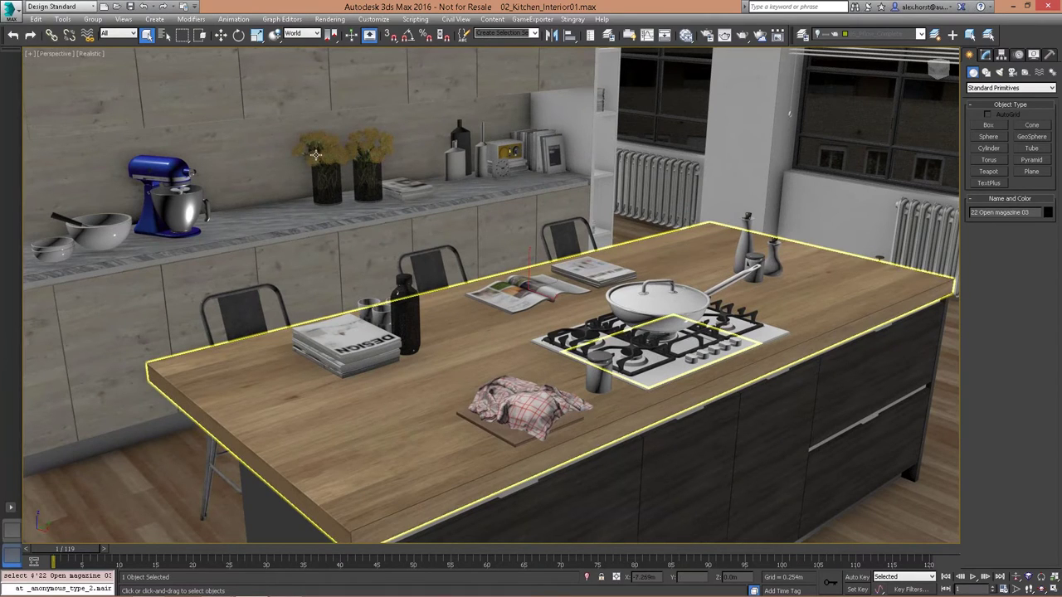
Look through the animation preset commands available for the selected magazine
left_click(234, 19)
mouse_move(306, 386)
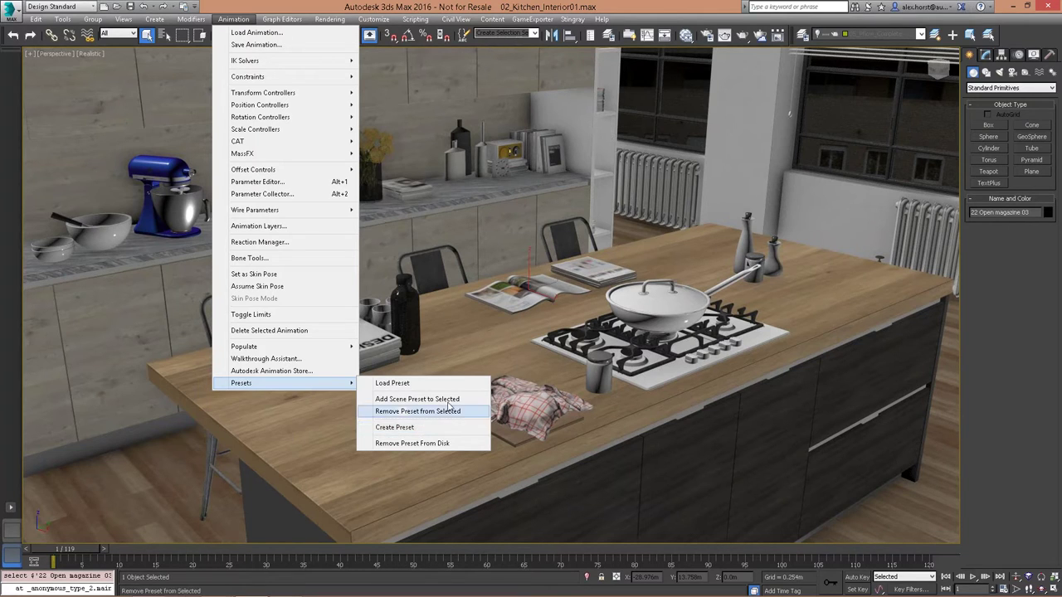
left_click(390, 384)
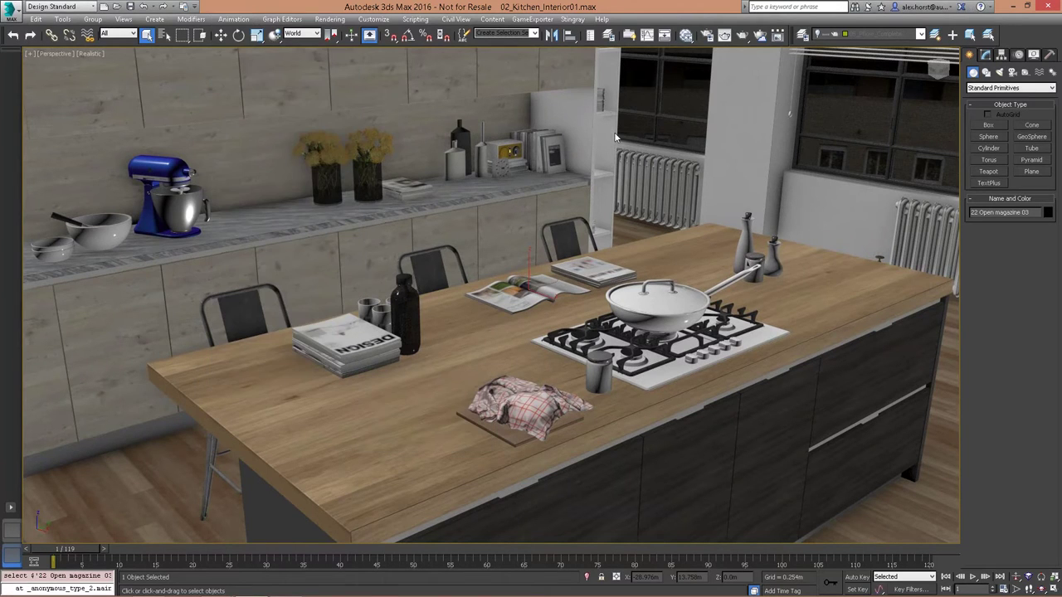
Restore the 07_MassFX_Toys scene state
right_click(652, 250)
mouse_move(722, 220)
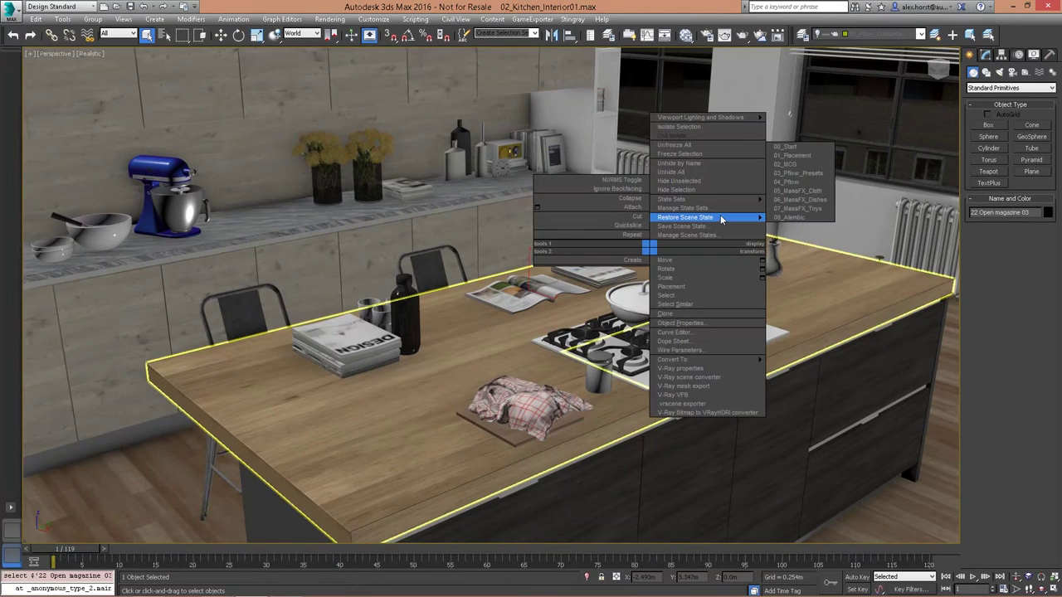
left_click(818, 212)
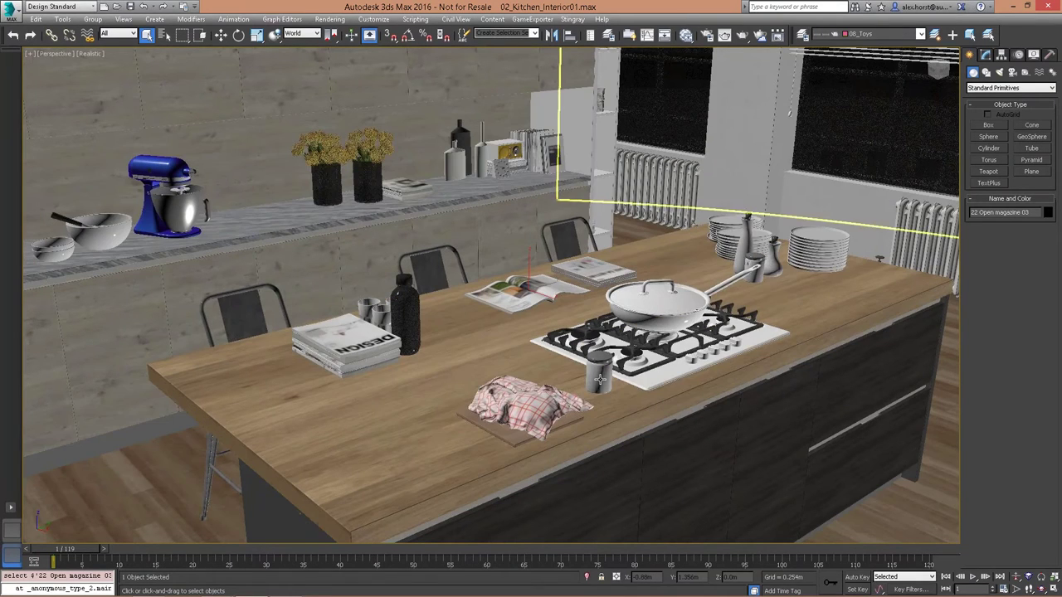
Select the cutting board under the towel, scrub the animation forward and return to frame 1
left_click(522, 435)
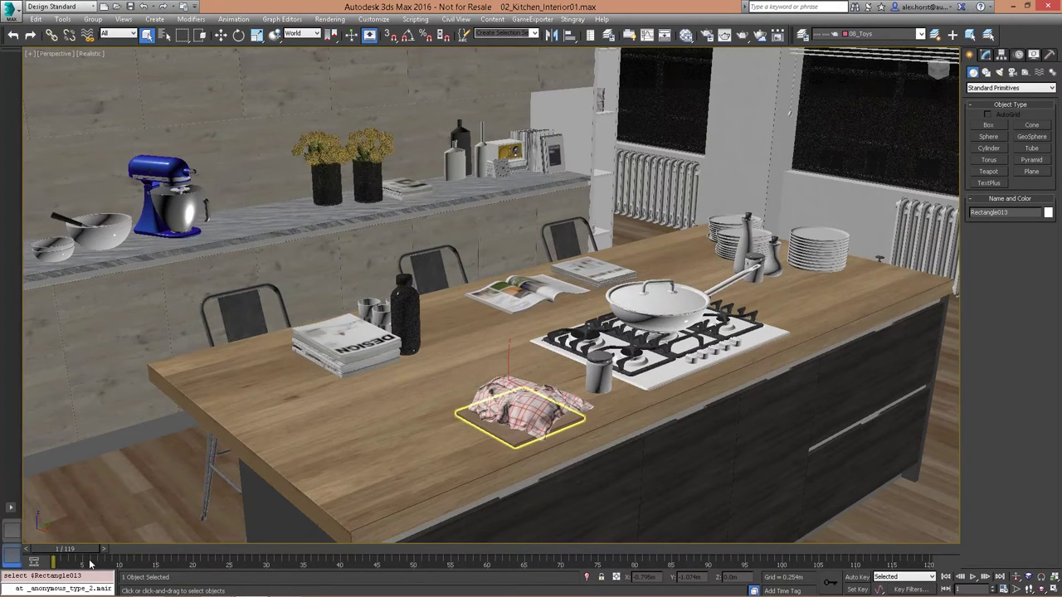
left_click_drag(91, 564, 251, 592)
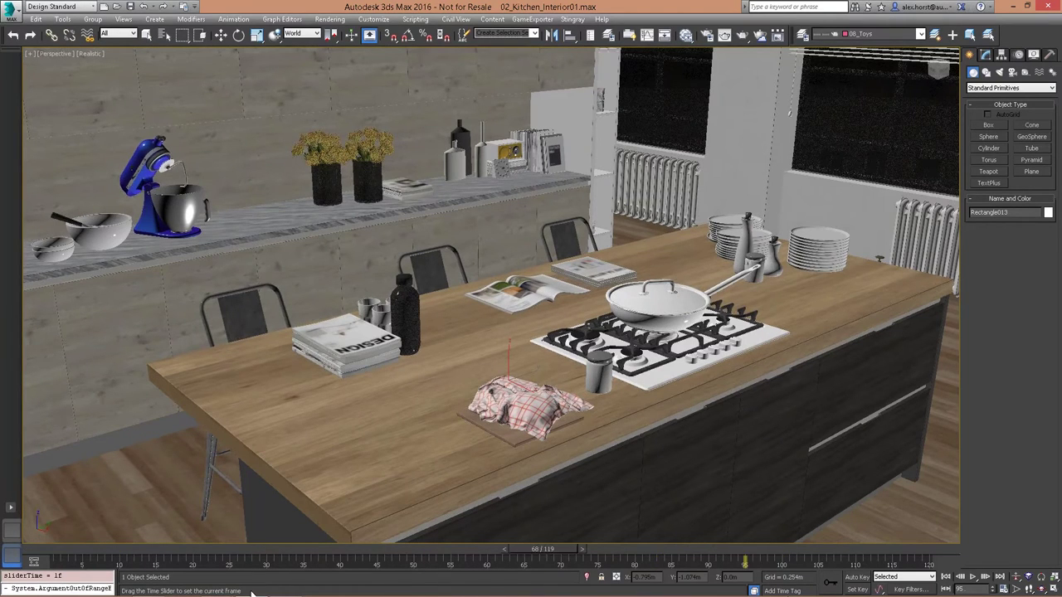
left_click(146, 34)
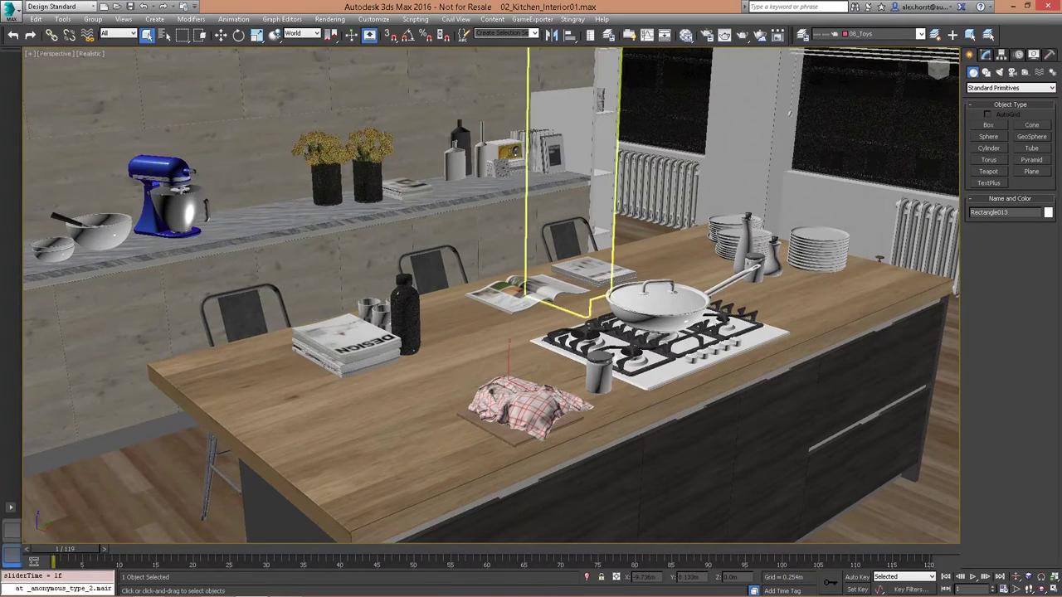
Select the objects in the DishPreset named set and try moving them above the island, cancelling the move
left_click(534, 34)
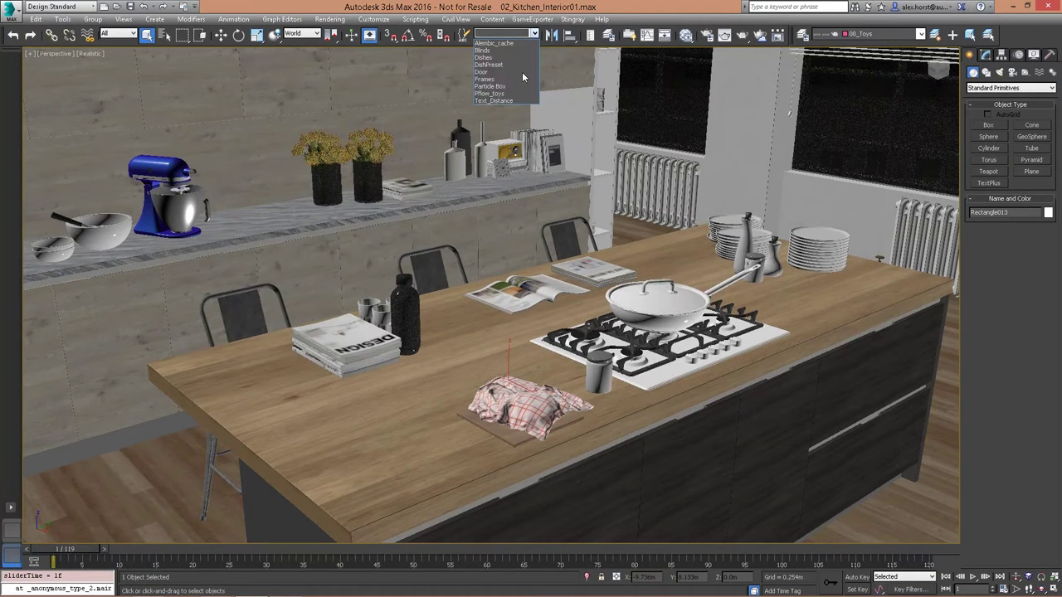
left_click(526, 61)
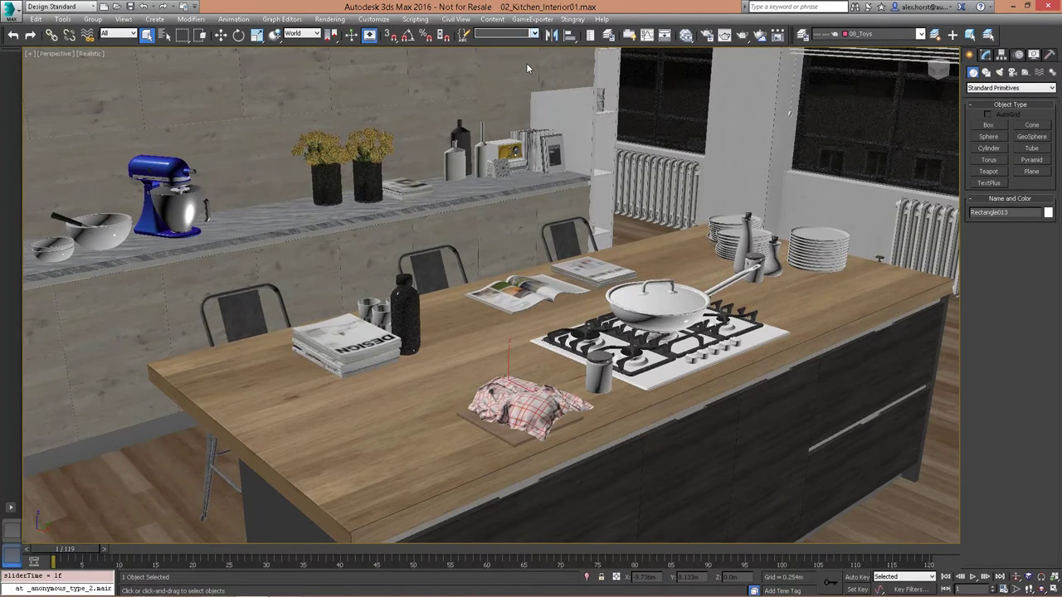
key("w")
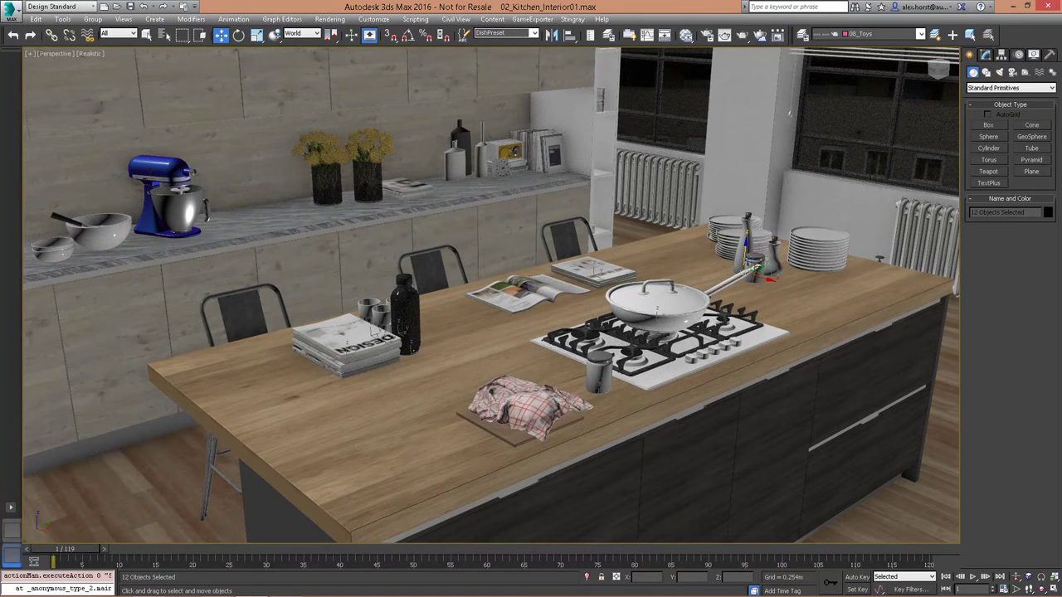
left_click_drag(746, 232, 738, 69)
right_click(739, 70)
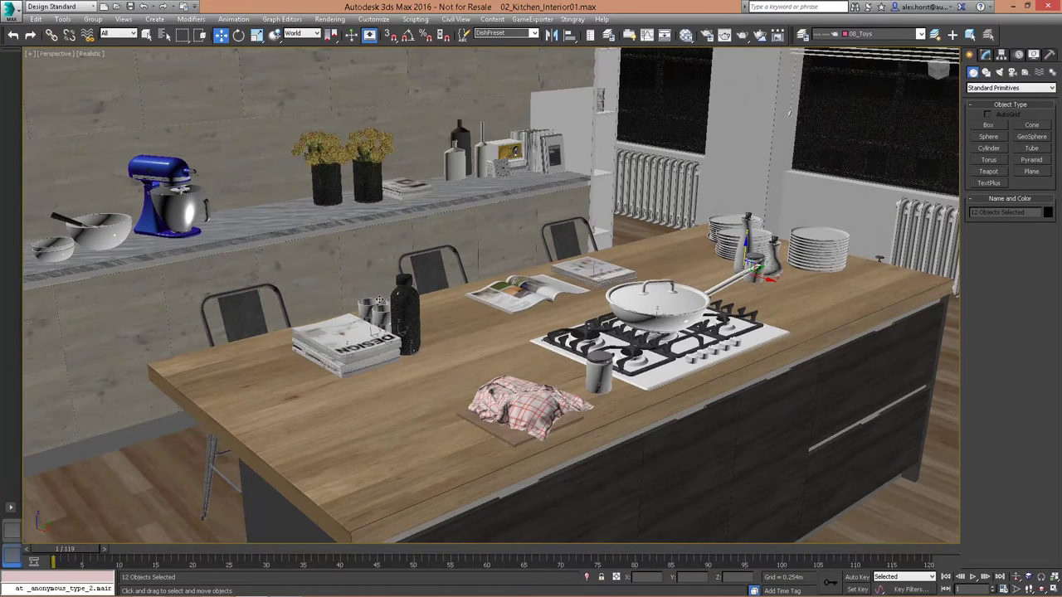
Load the scale_up animation preset onto the selected dishes and magazines on the kitchen island
double_click(352, 315)
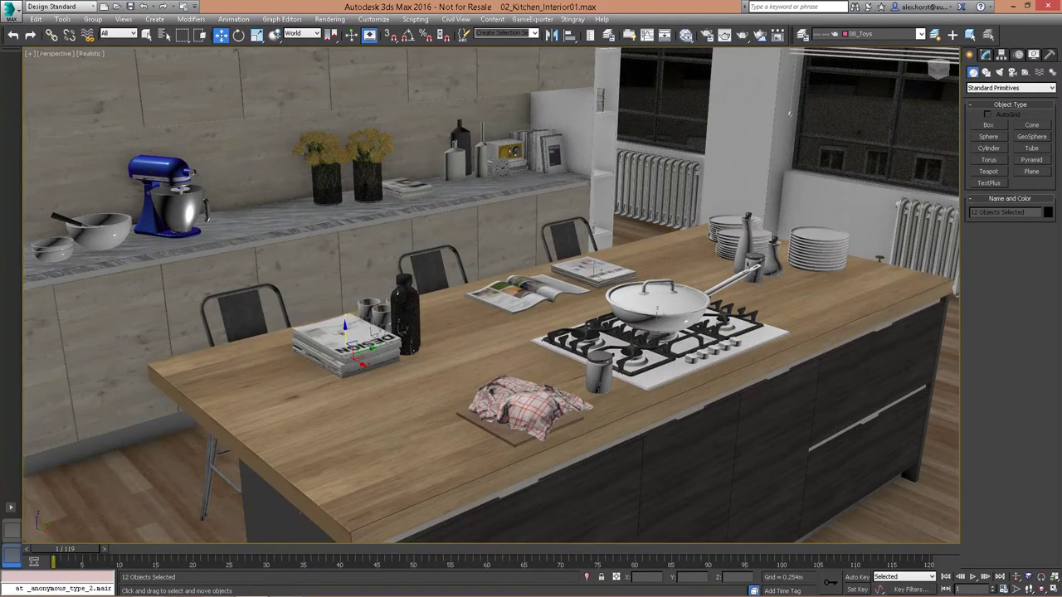
key("equal")
key("equal")
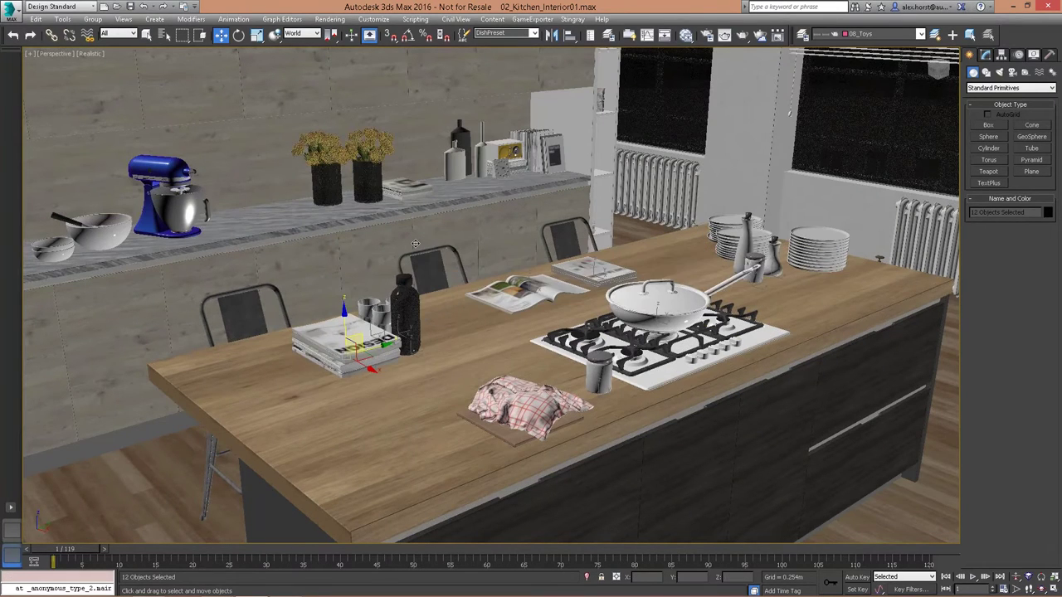
left_click(366, 338, "alt")
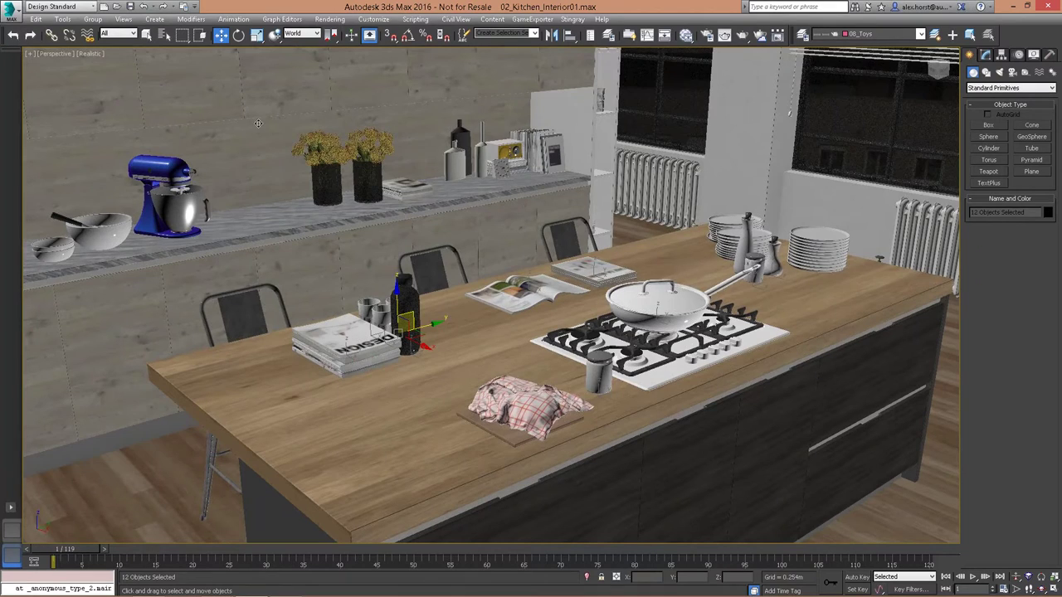
left_click(233, 18)
mouse_move(281, 384)
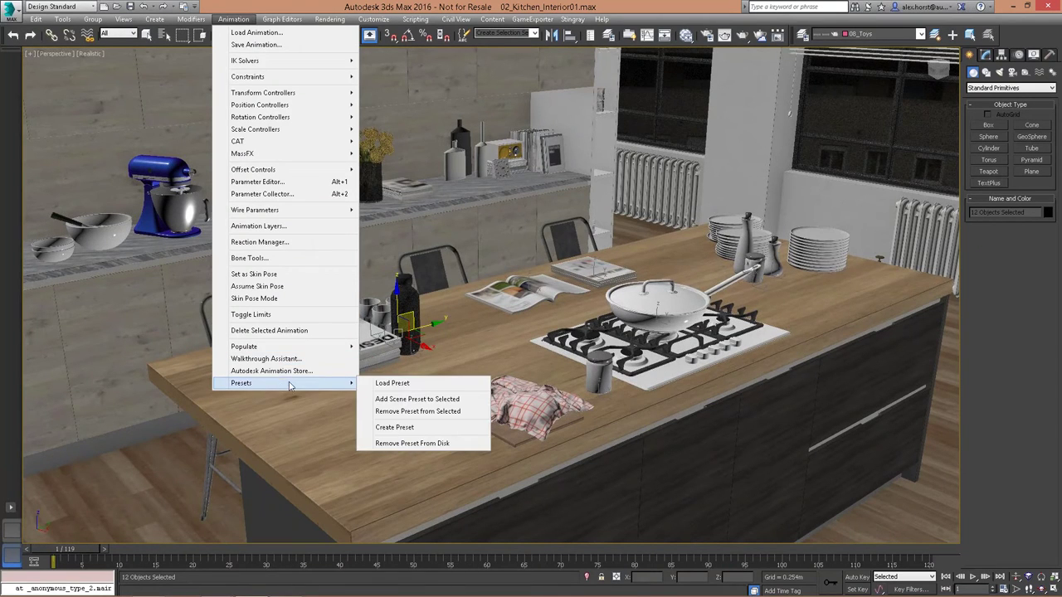
left_click(384, 381)
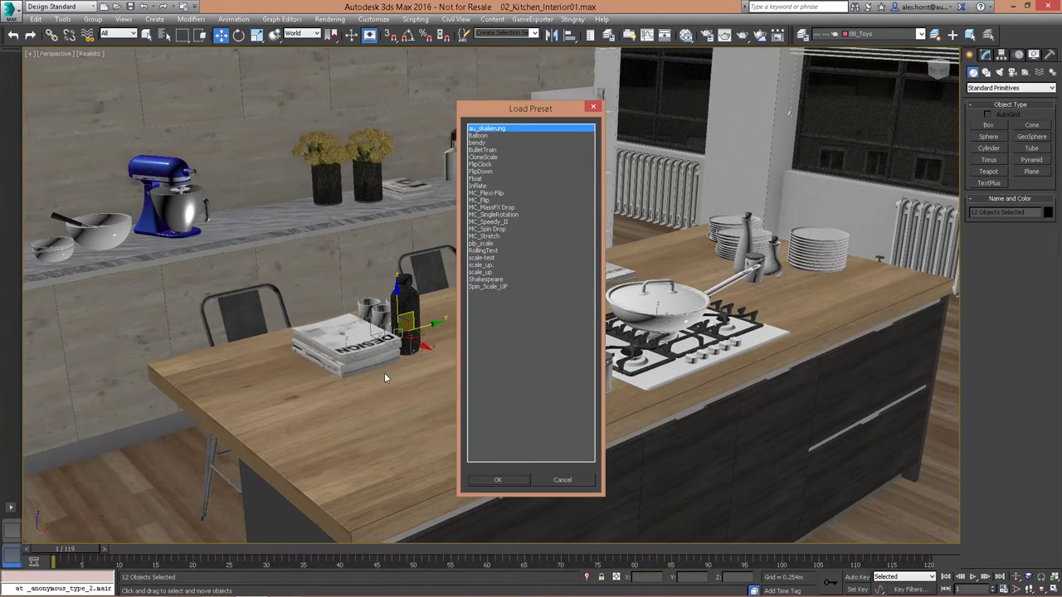
left_click(488, 272)
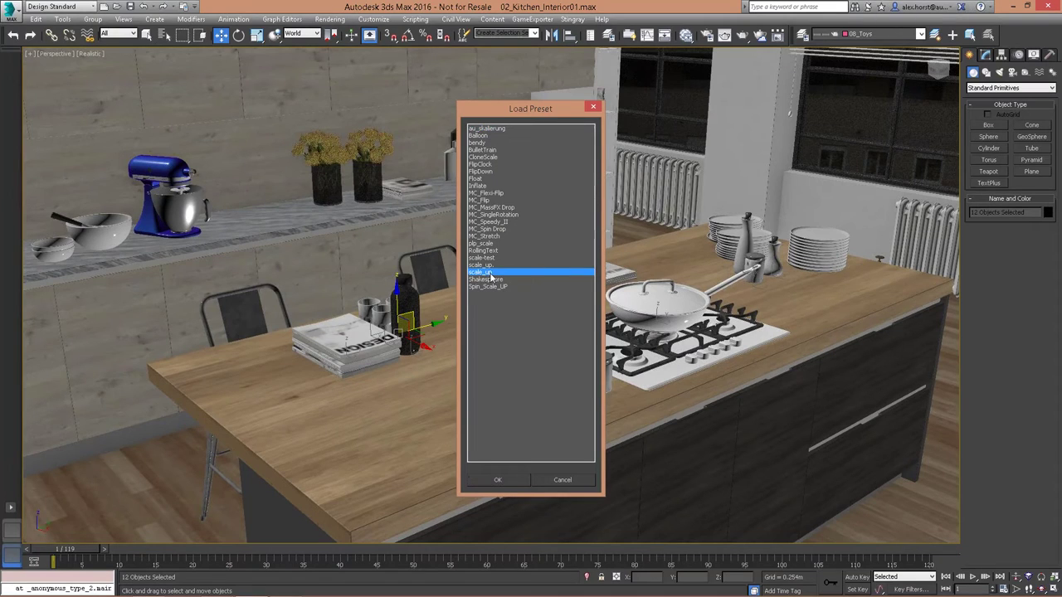
left_click(497, 482)
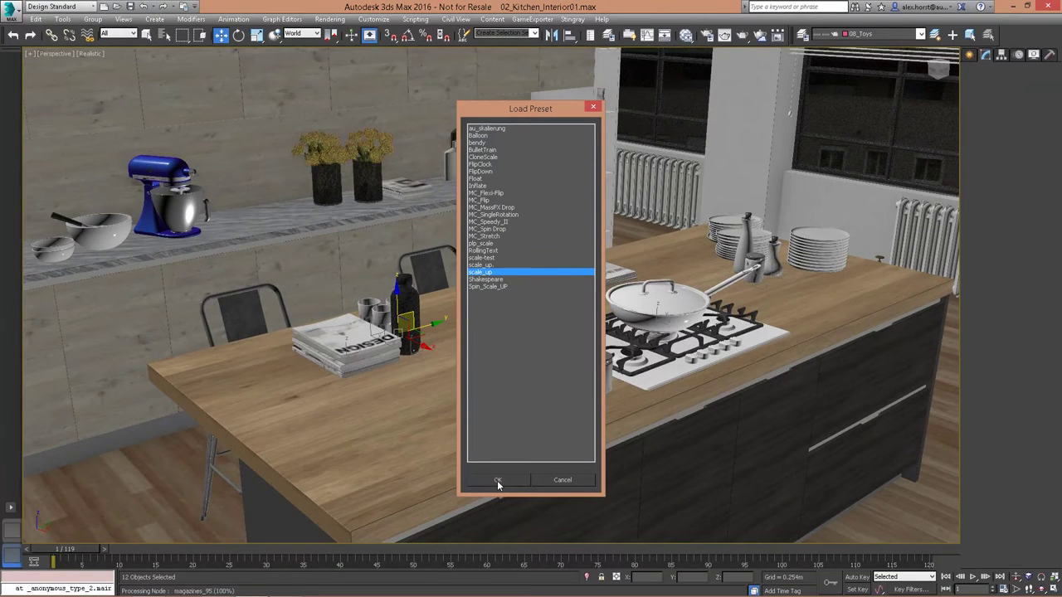
Scrub repeatedly through the timeline to review the scale_up animation on the island objects
left_click(68, 556)
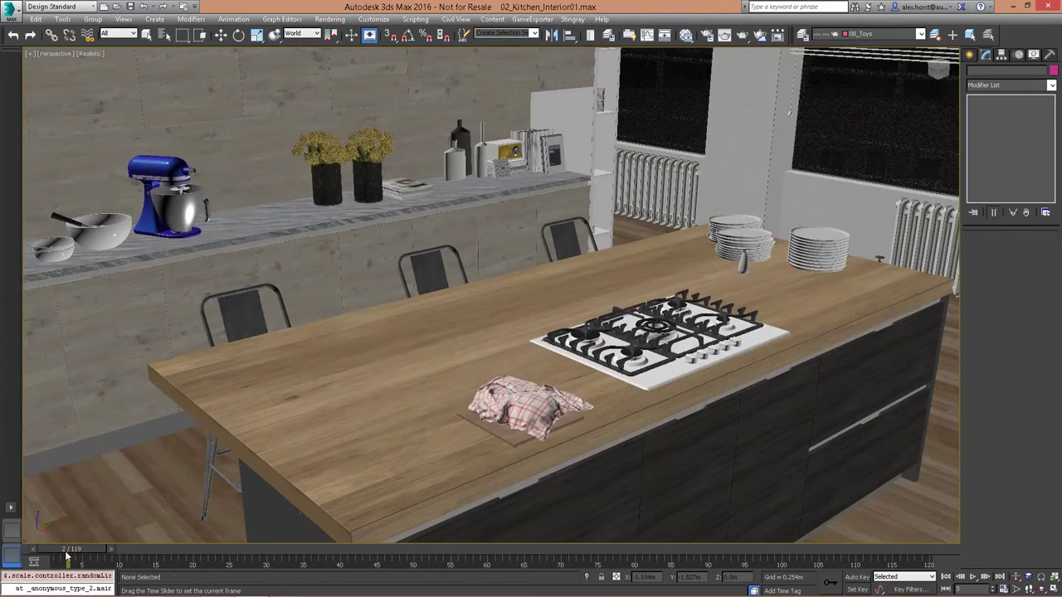
left_click_drag(68, 557, 309, 571)
left_click_drag(383, 578, 693, 573)
left_click_drag(61, 554, 944, 558)
key("q")
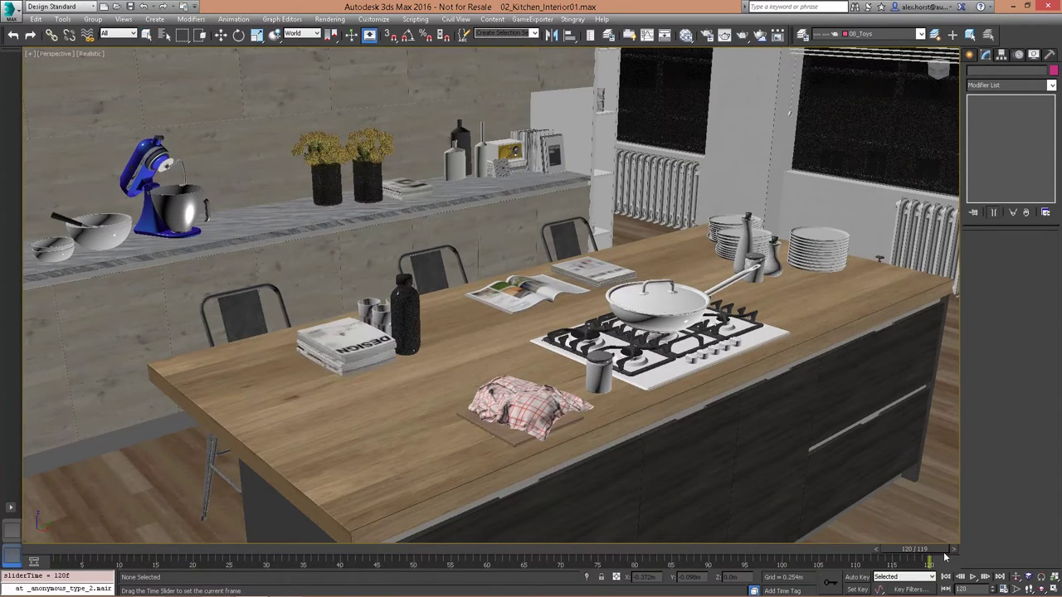
left_click_drag(82, 556, 908, 554)
left_click_drag(99, 553, 576, 557)
Select the pan lid on the cooktop and set its scale_up preset's Per Node Delay to 3
left_click(679, 291)
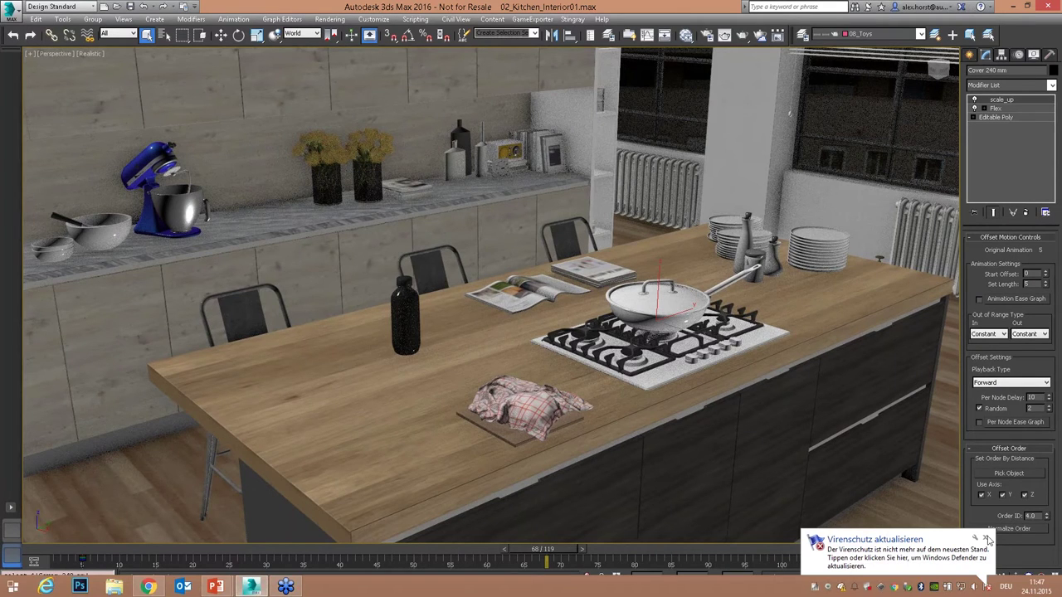
left_click(987, 540)
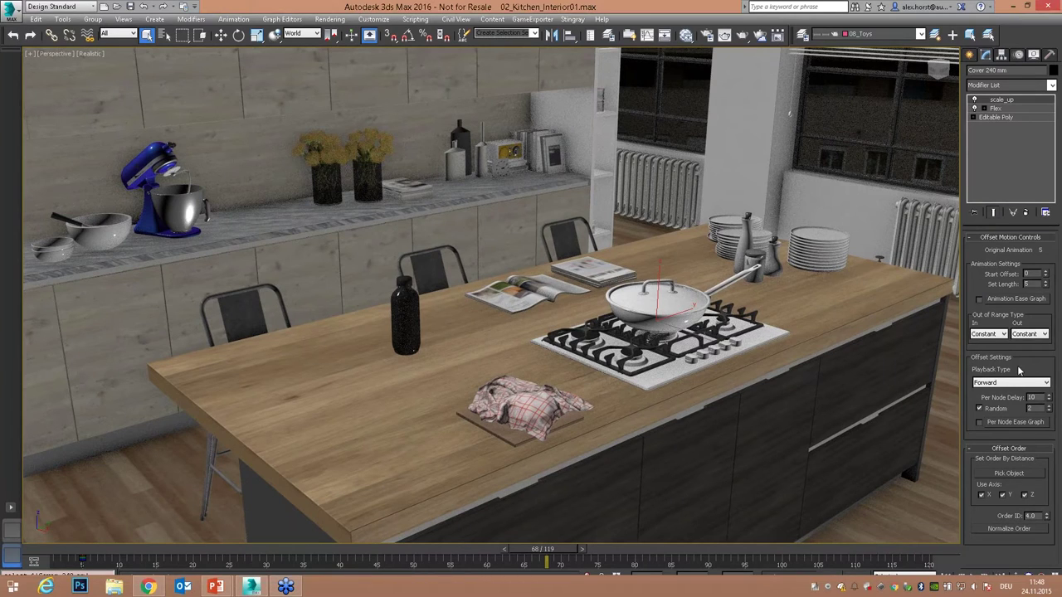
double_click(1031, 397)
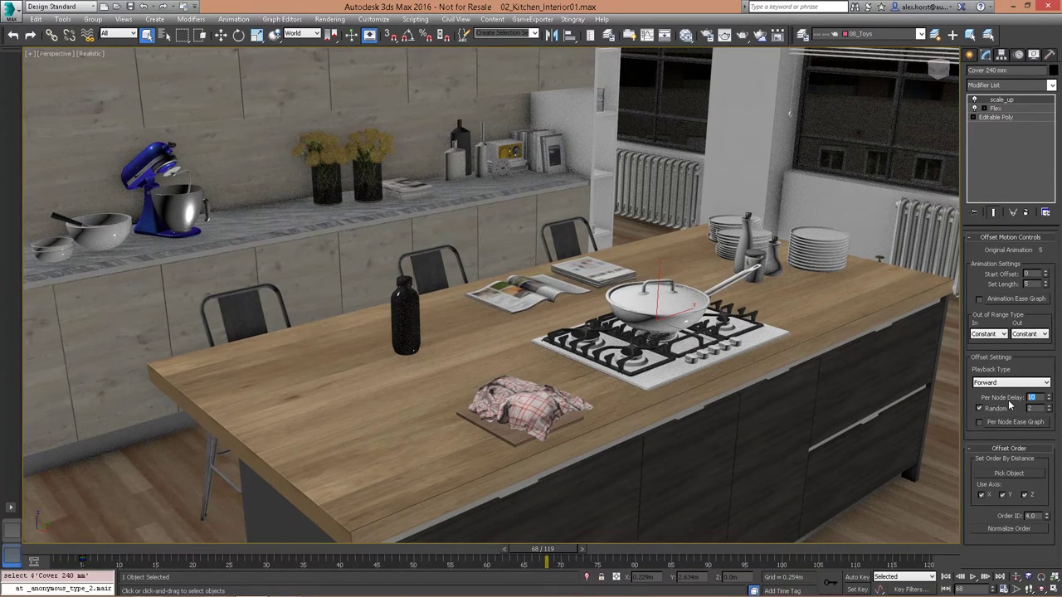
type("3")
key("Return")
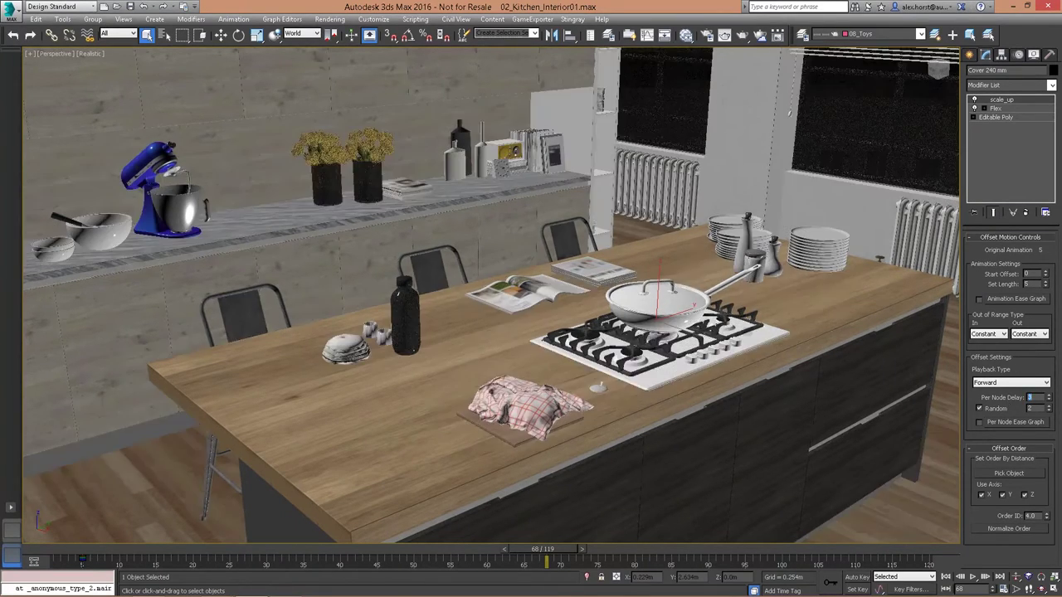
Scrub the first half of the animation to check the timing with the new node delay
left_click_drag(59, 562, 421, 564)
left_click_drag(69, 554, 251, 567)
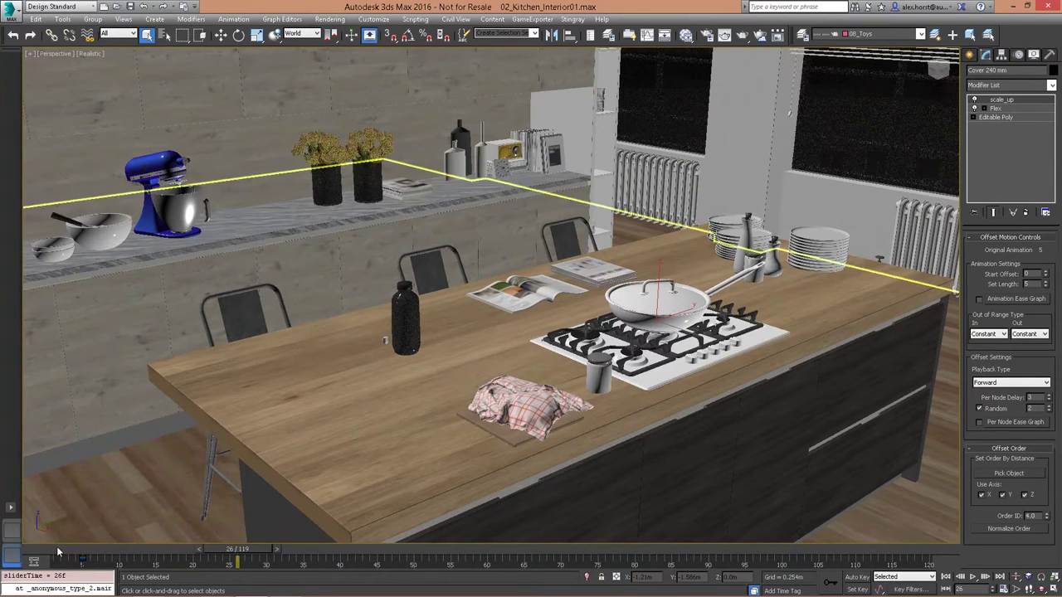
left_click_drag(61, 551, 438, 588)
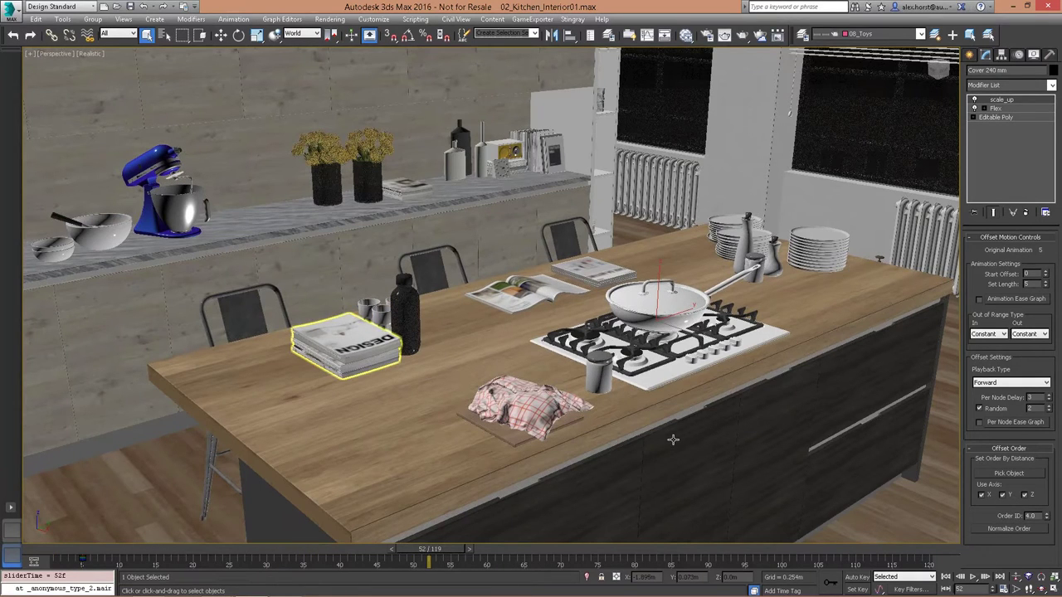
Set the preset's offset order by distance from the DESIGN magazine stack and normalize the order
left_click(1006, 473)
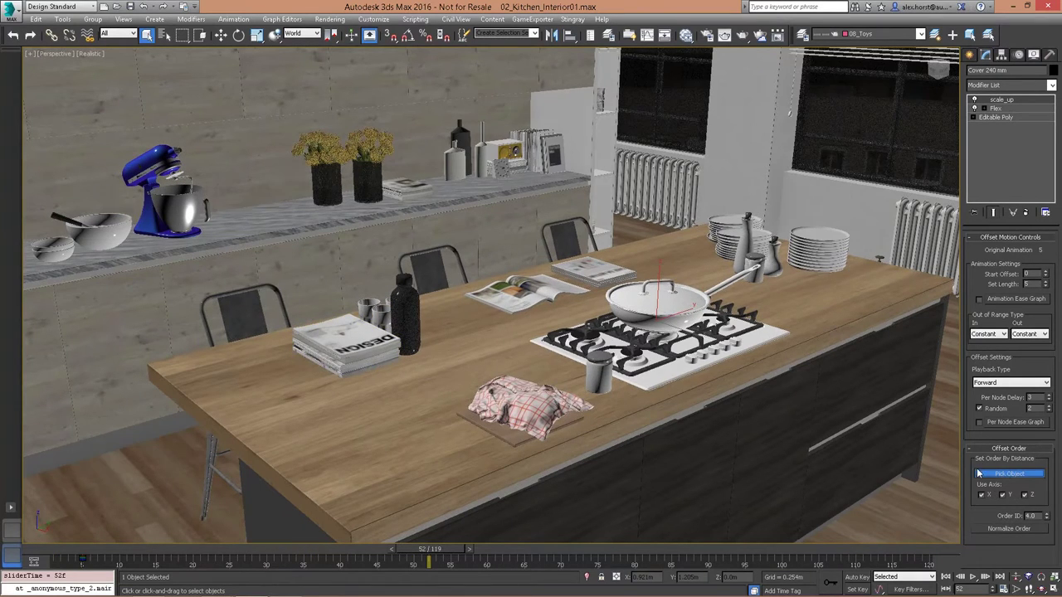
left_click(336, 347)
left_click_drag(60, 558, 246, 562)
left_click(1009, 528)
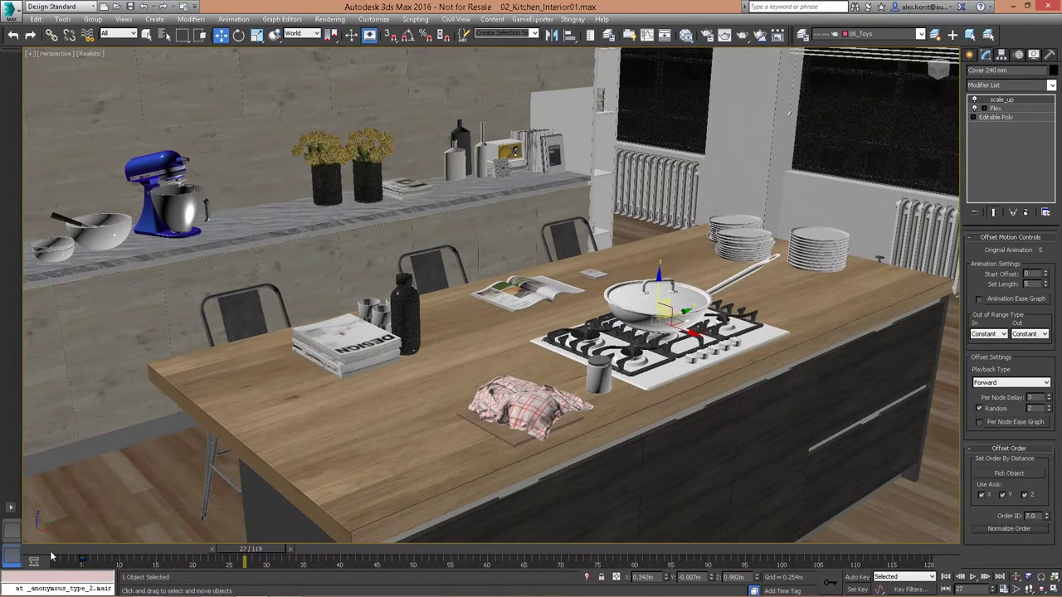
Play through the reordered animation by scrubbing, and return to frame 1
left_click_drag(52, 557, 551, 571)
key("w")
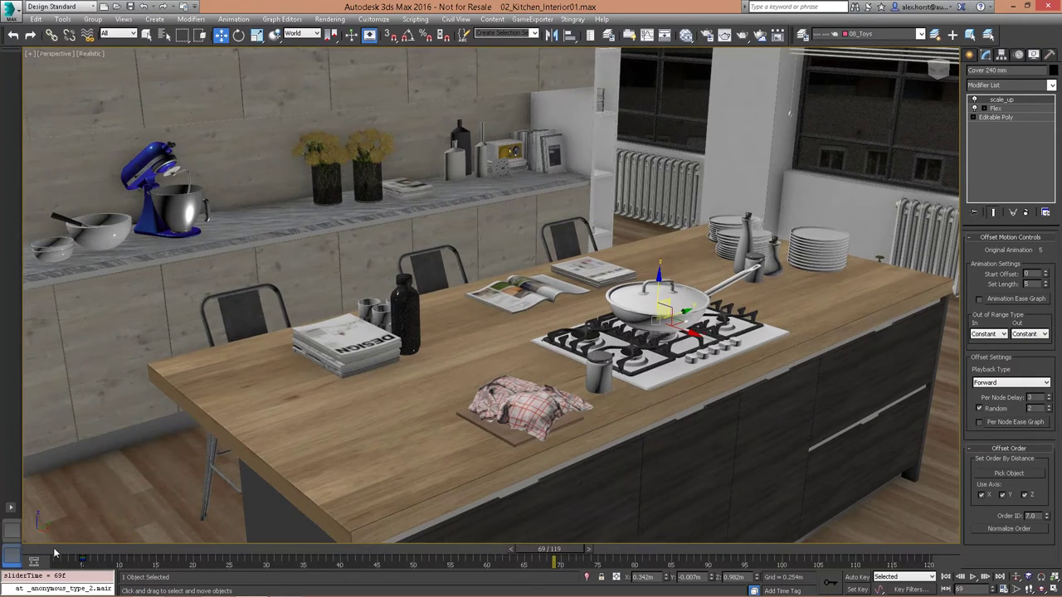
left_click(52, 555)
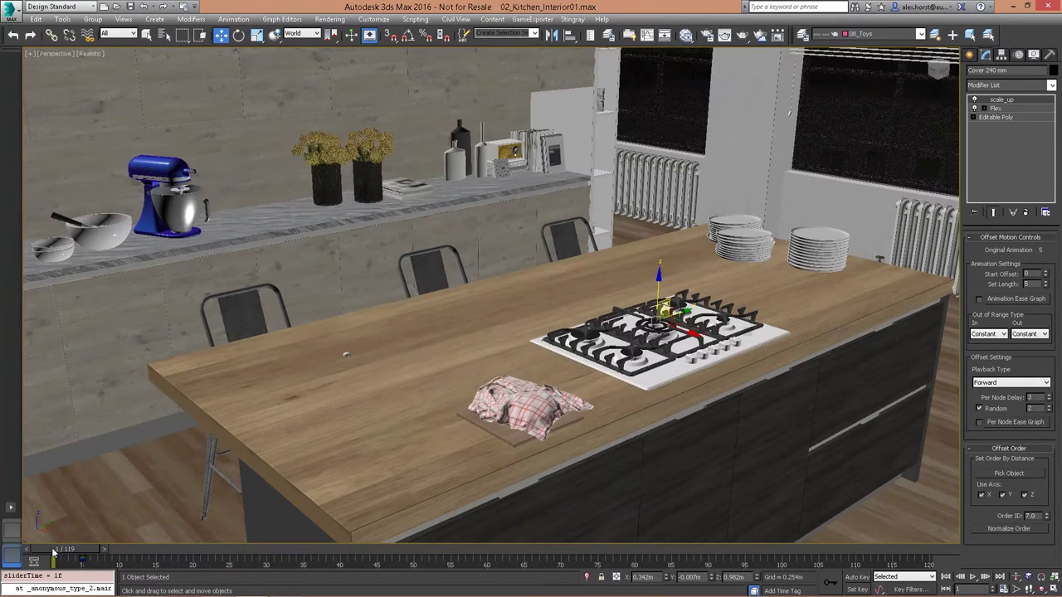
Unhide all objects in the scene, including all hidden layers
left_click(971, 55)
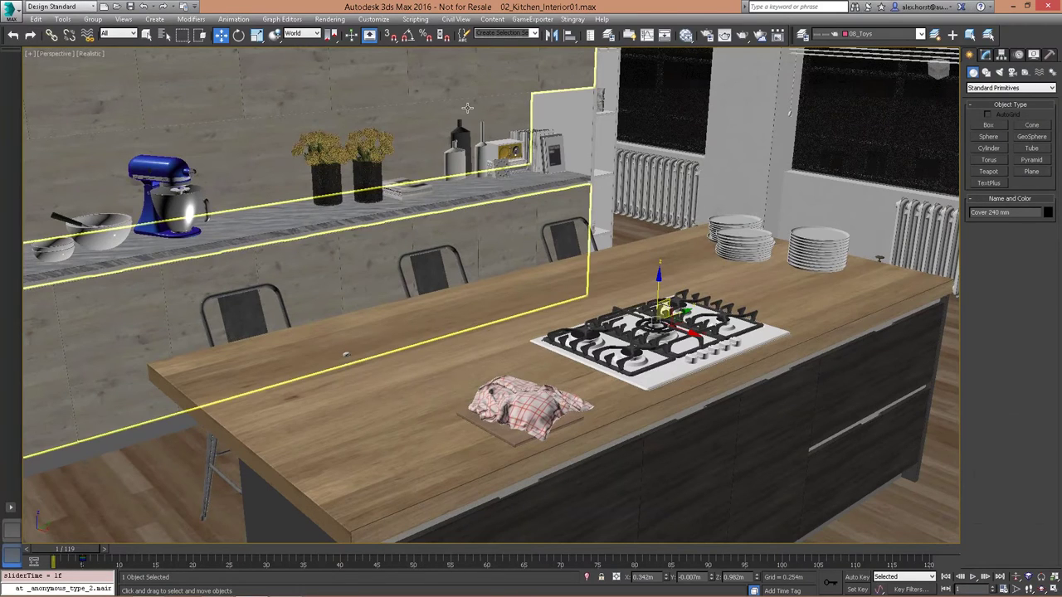
middle_click_drag(468, 109, 475, 112)
middle_click_drag(118, 236, 471, 529)
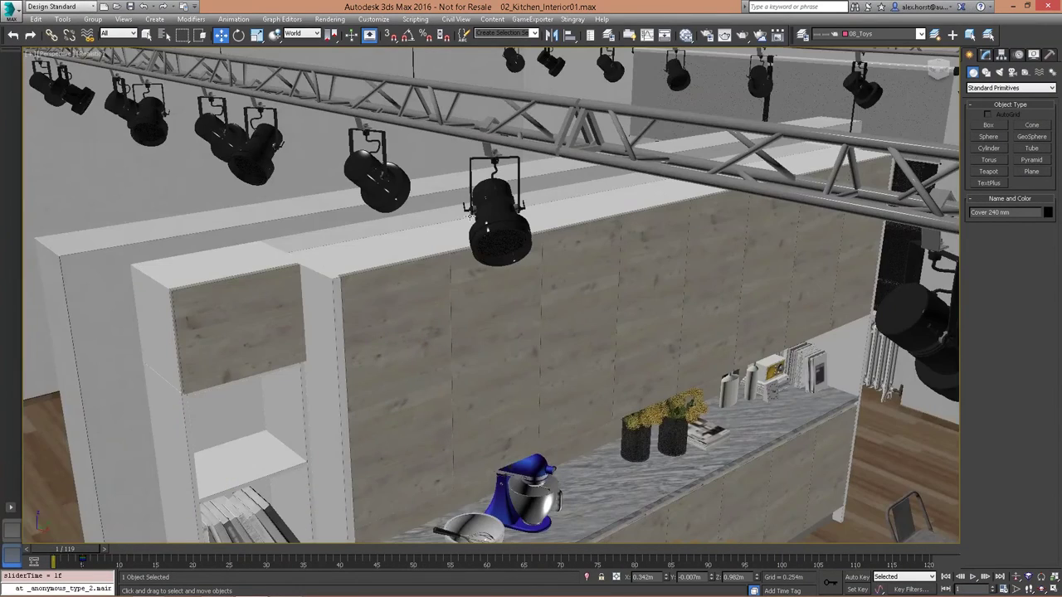
middle_click_drag(470, 215, 498, 222)
scroll(481, 221, "up", 5)
right_click(480, 222)
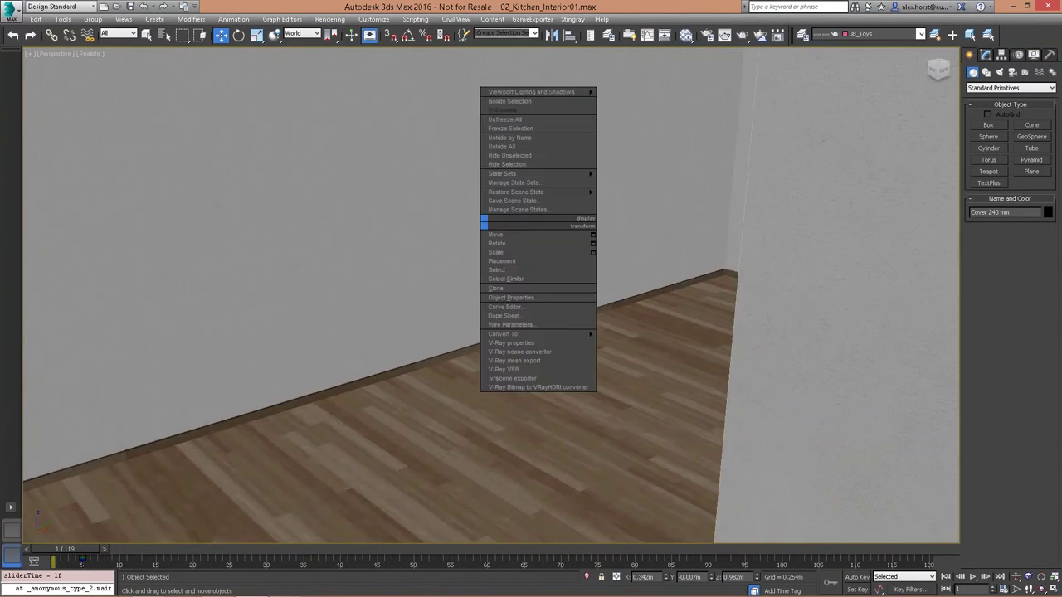
mouse_move(532, 176)
left_click(531, 147)
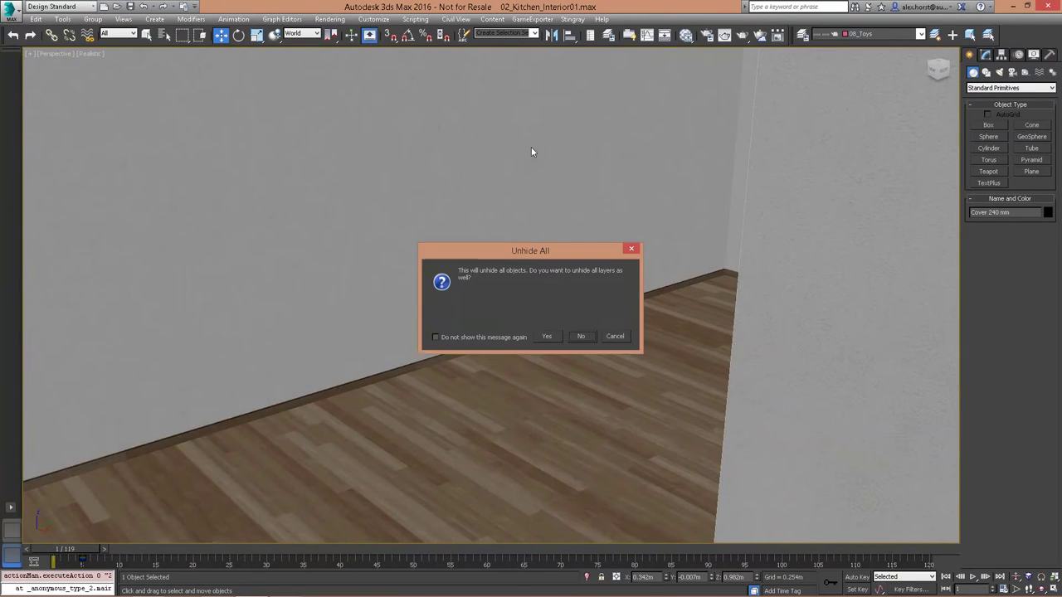
left_click(557, 334)
Select the DISTANCE From Floor text beside the painting, frame it in the view and show its TextPlus parameters
middle_click_drag(564, 331, 566, 386)
left_click(576, 174)
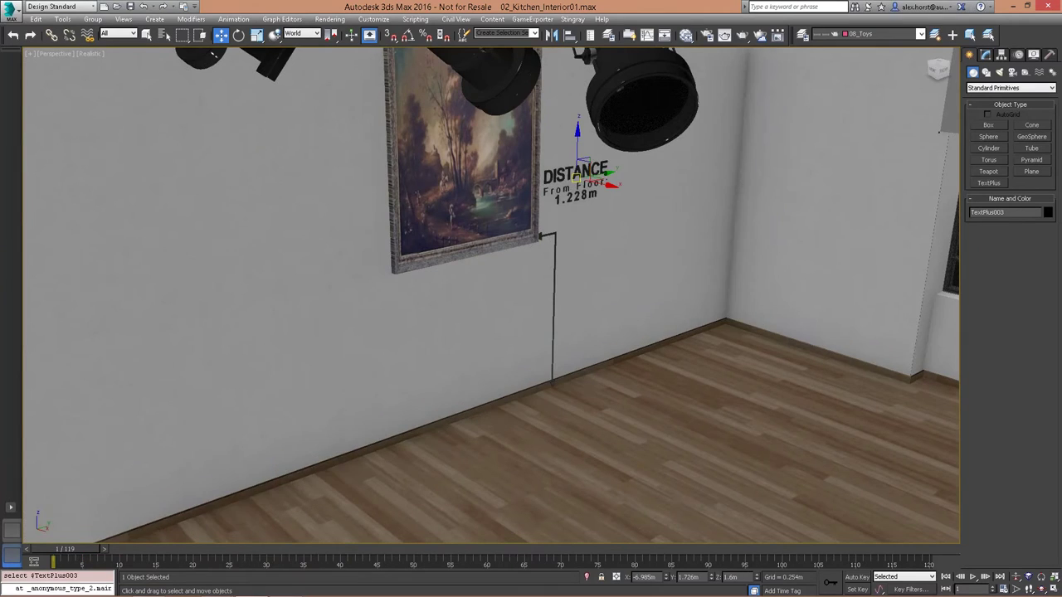
key("z")
scroll(564, 173, "down", 5)
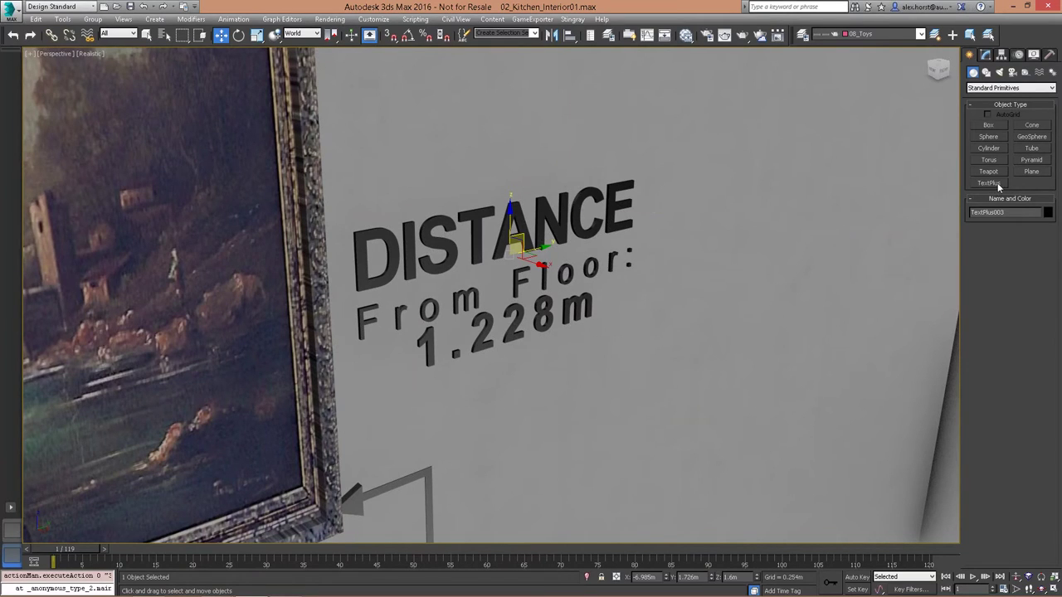
left_click(985, 57)
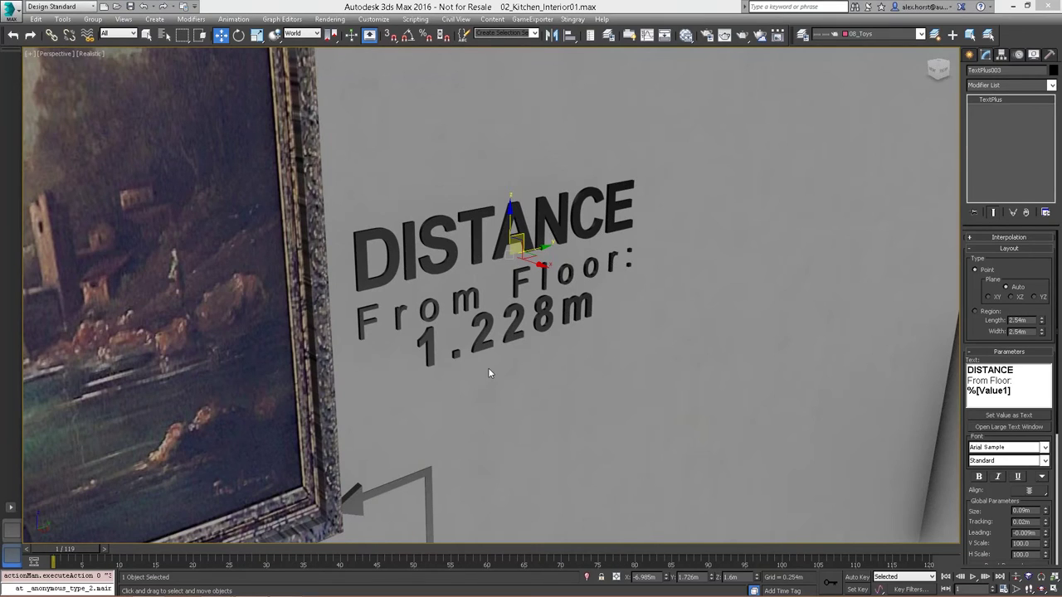
middle_click_drag(798, 336, 783, 333, "alt")
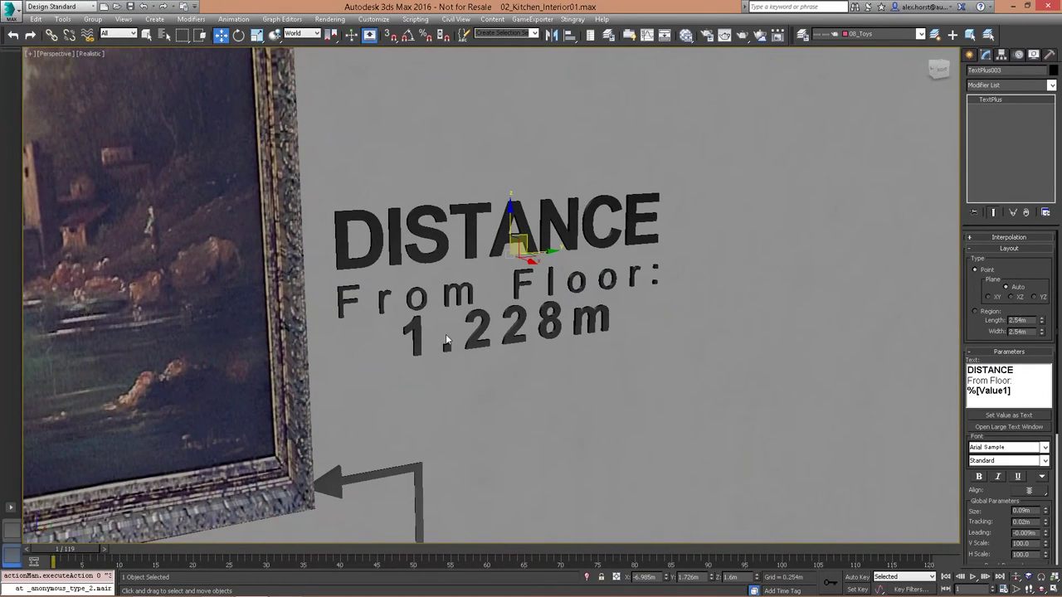
Change the font of the word DISTANCE to Kristen ITC
left_click_drag(1018, 370, 952, 380)
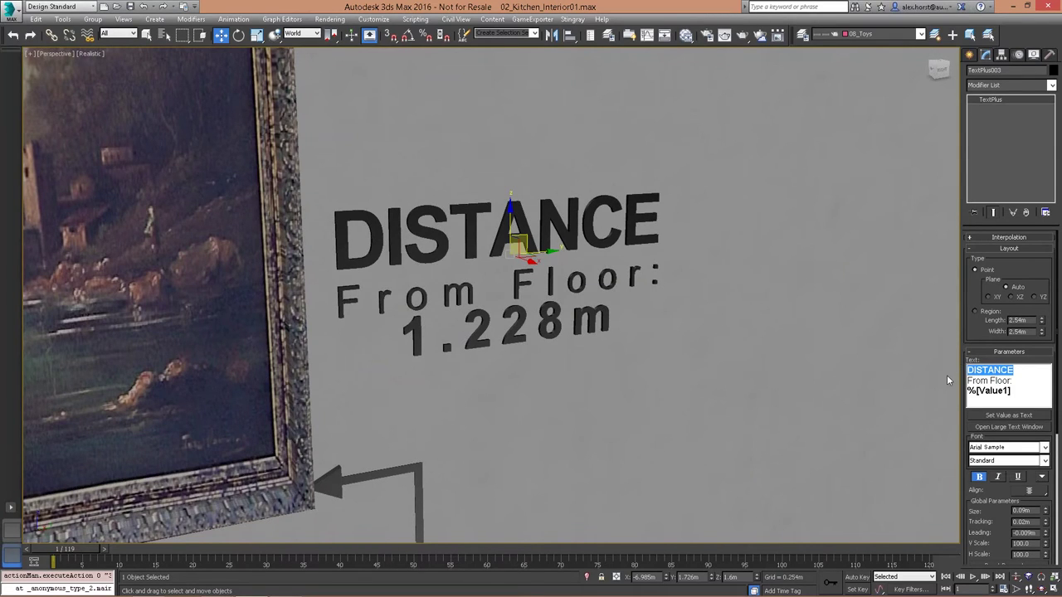
left_click(1044, 447)
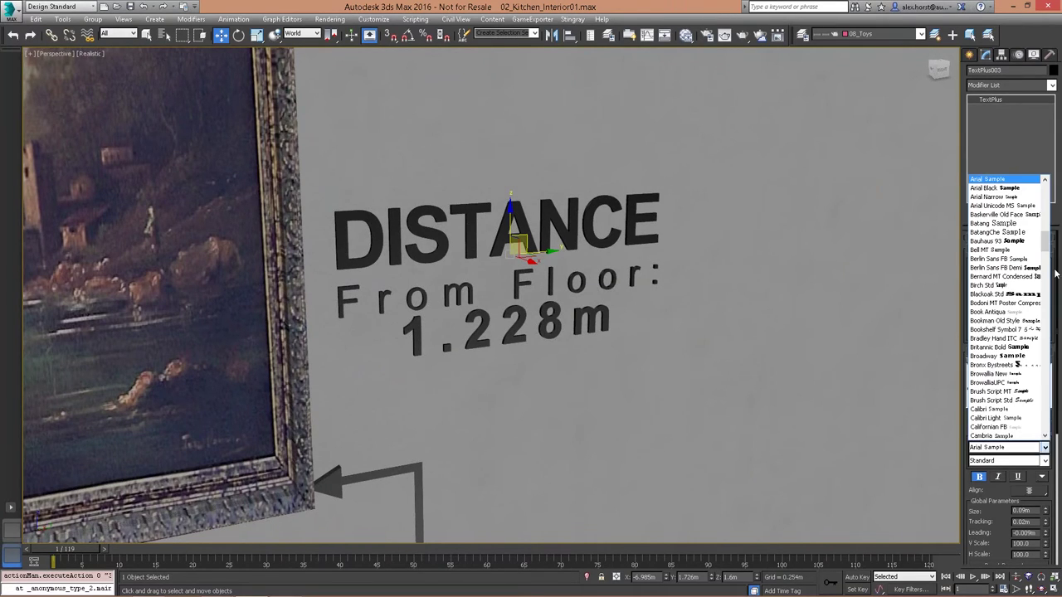
left_click_drag(1047, 242, 1050, 308)
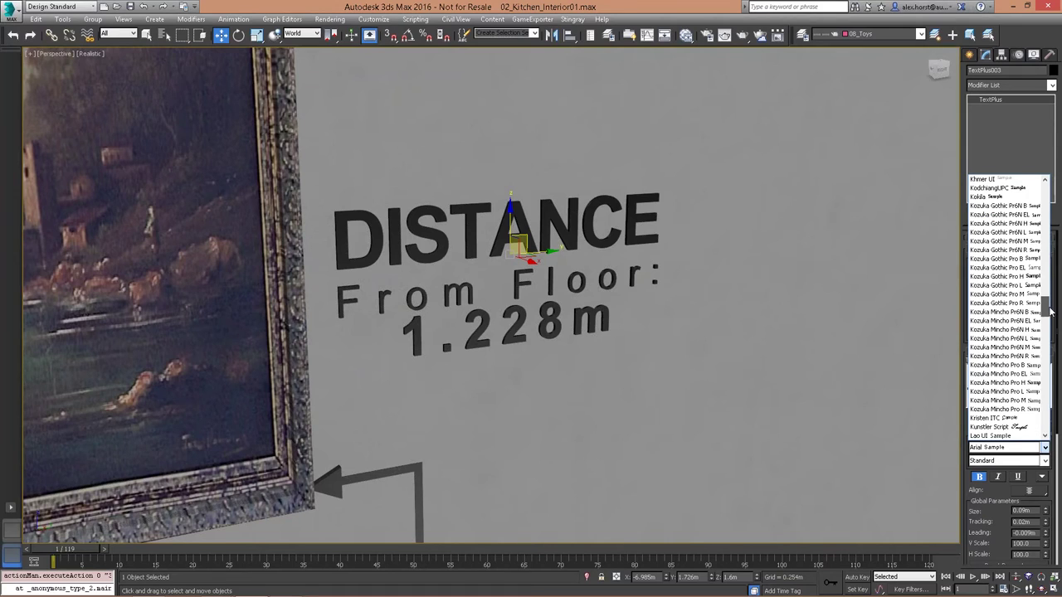
left_click(1023, 412)
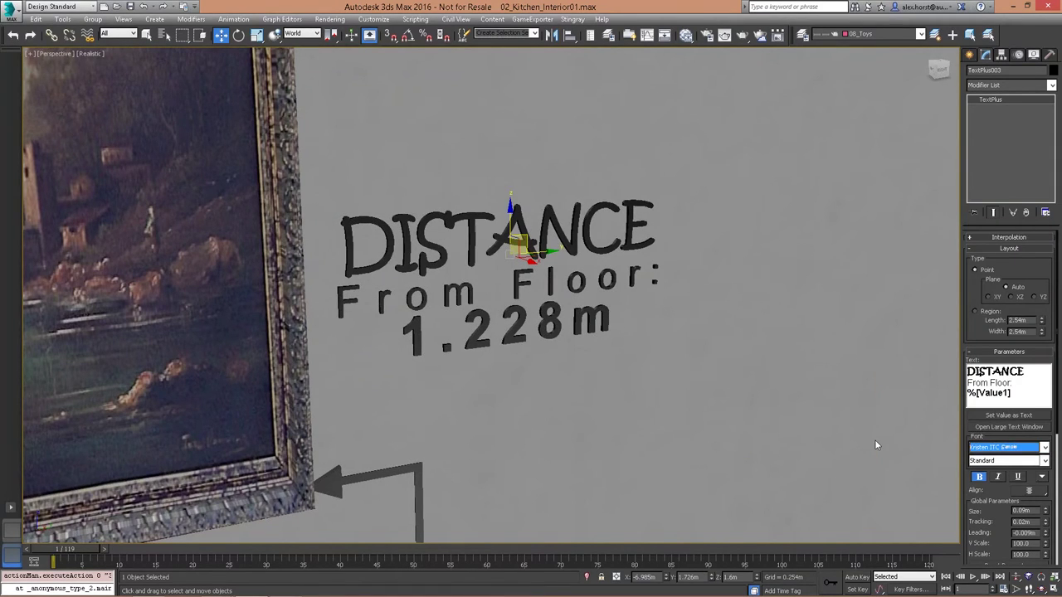
Enable Manipulate Text and scale the word DISTANCE down slightly with its corner handle
scroll(670, 320, "up", 5)
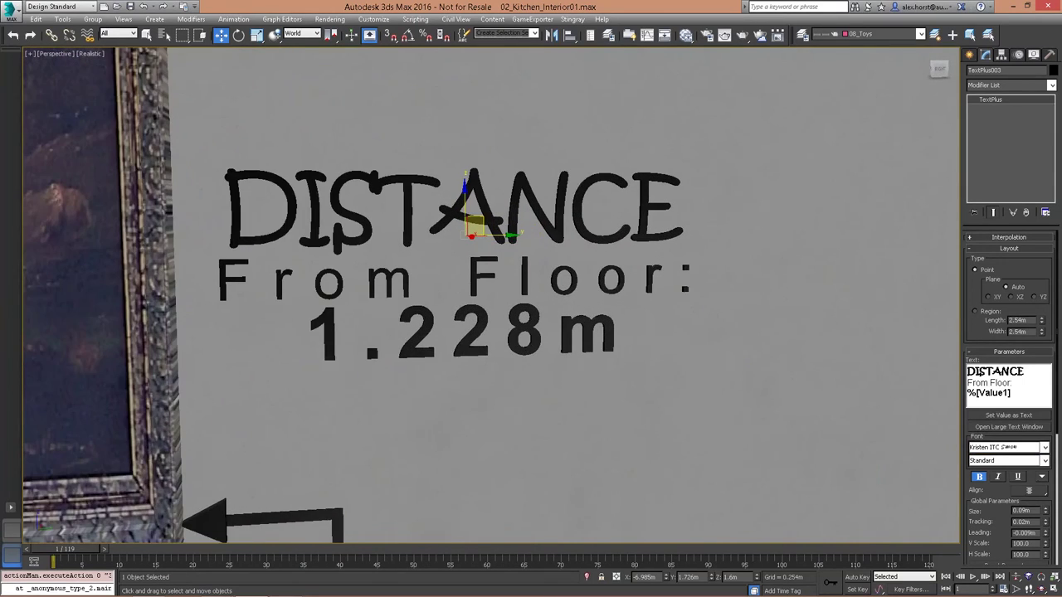
middle_click_drag(669, 320, 673, 331)
scroll(994, 526, "down", 4)
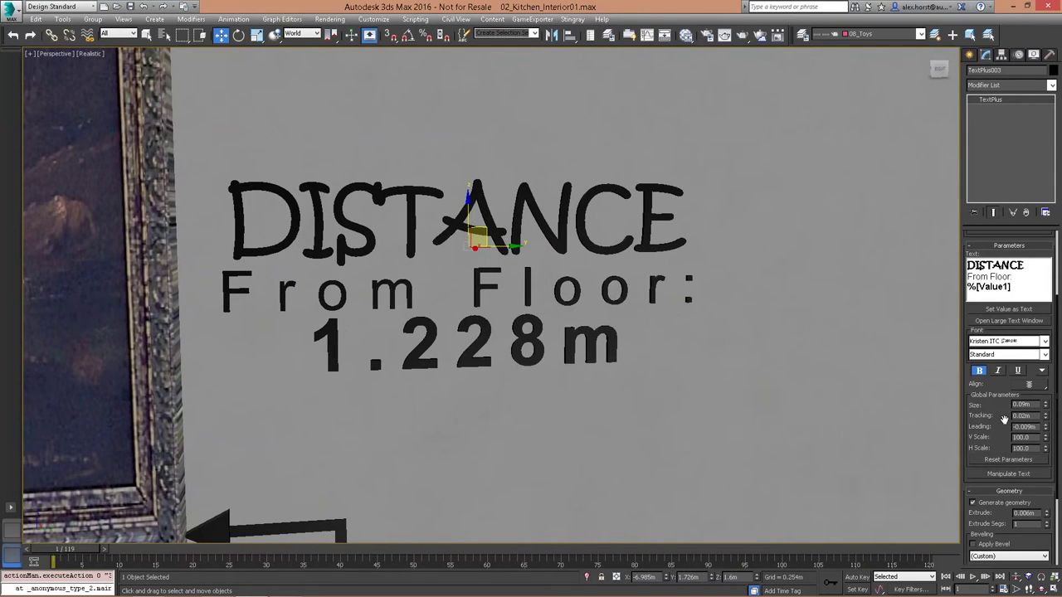
left_click(1008, 474)
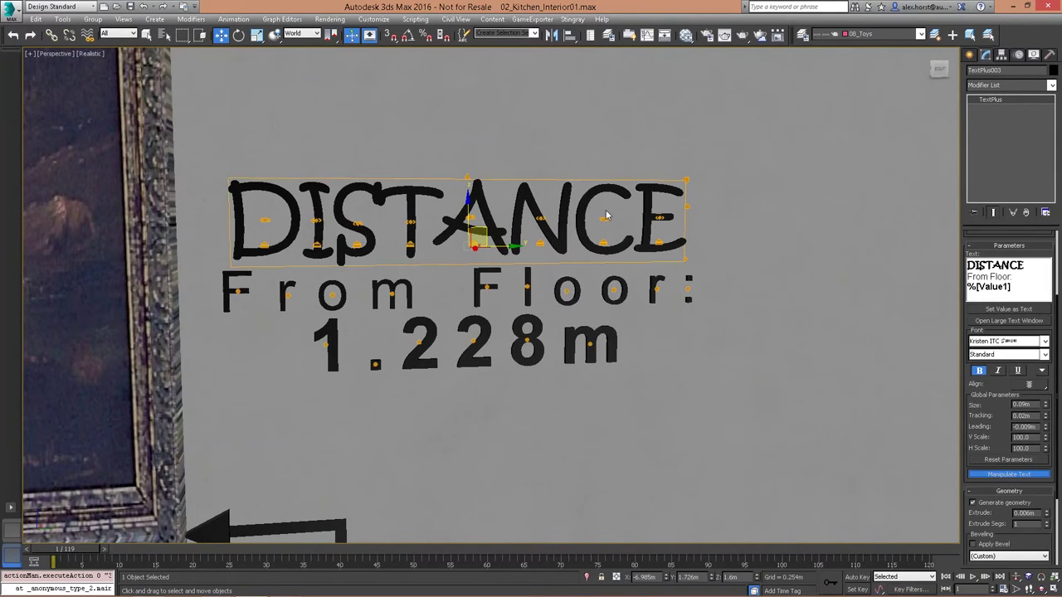
mouse_move(688, 178)
left_mouse_down()
mouse_move(707, 166)
mouse_move(678, 177)
left_mouse_up()
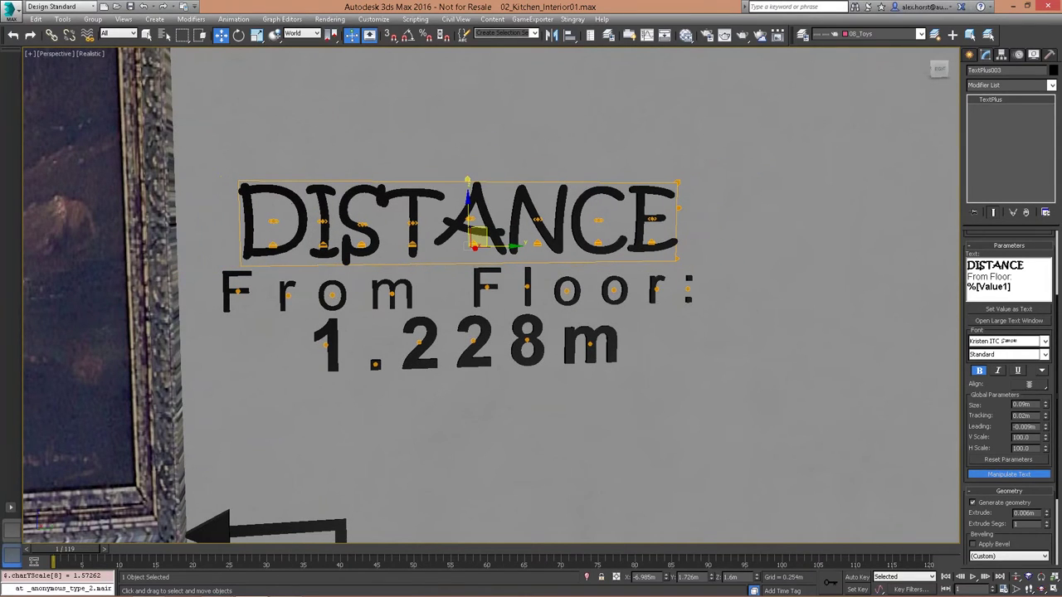
Adjust the letter kerning in DISTANCE, enlarge the first o of Floor and pull its second o closer
left_click_drag(541, 217, 612, 219)
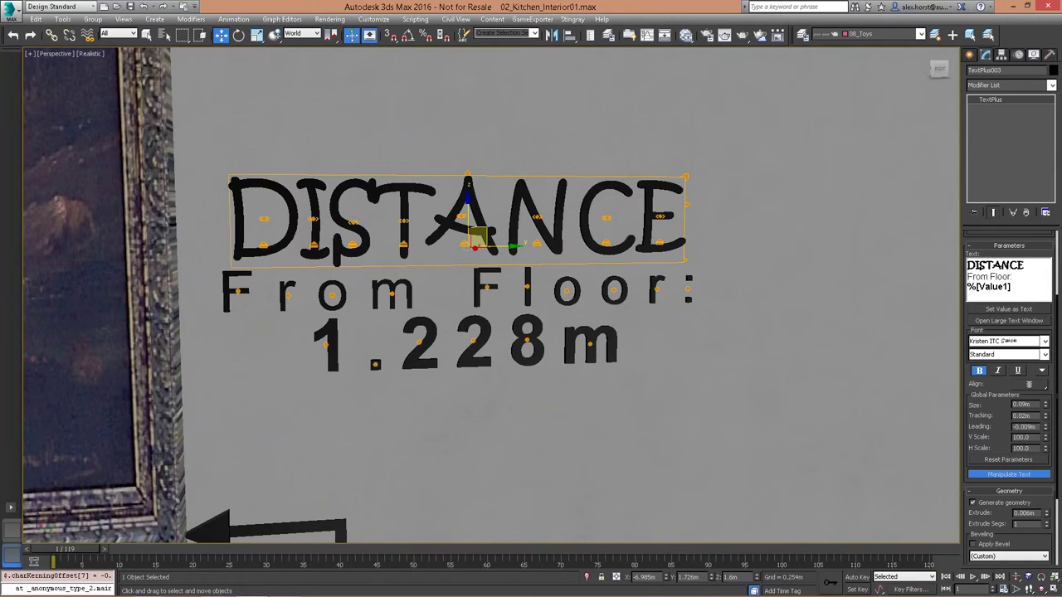
left_click(581, 288)
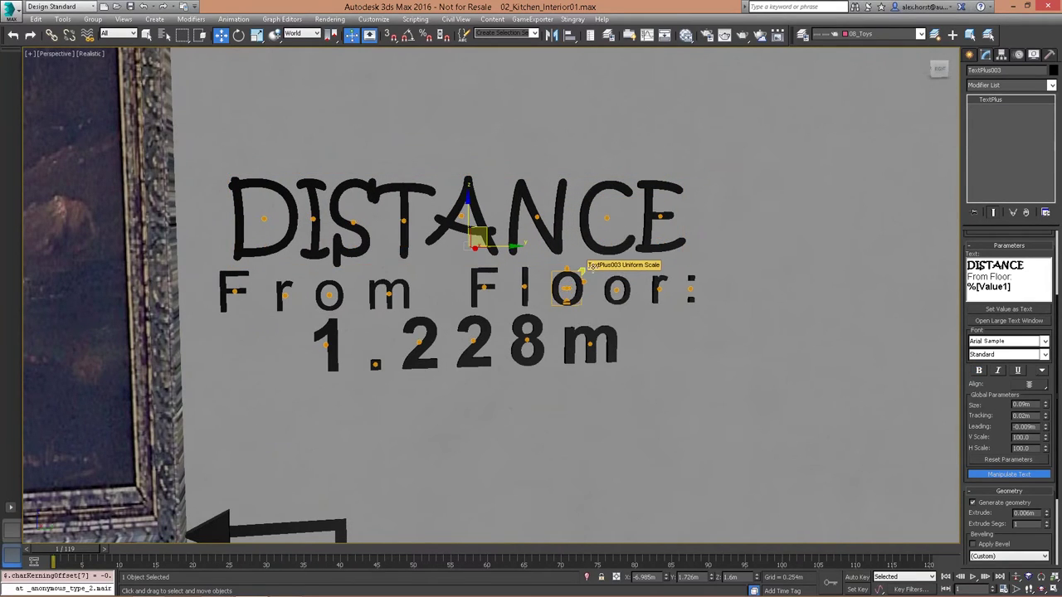
left_click_drag(589, 267, 612, 265)
left_click(620, 289)
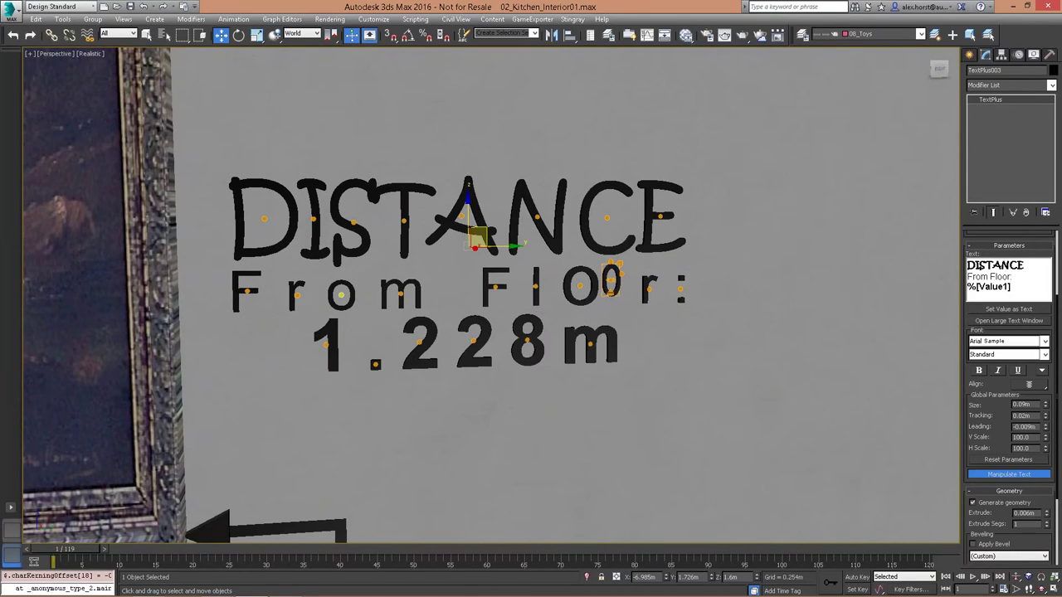
Tighten the kerning between the letters of the word From and turn off Manipulate Text
left_click_drag(340, 295, 375, 295)
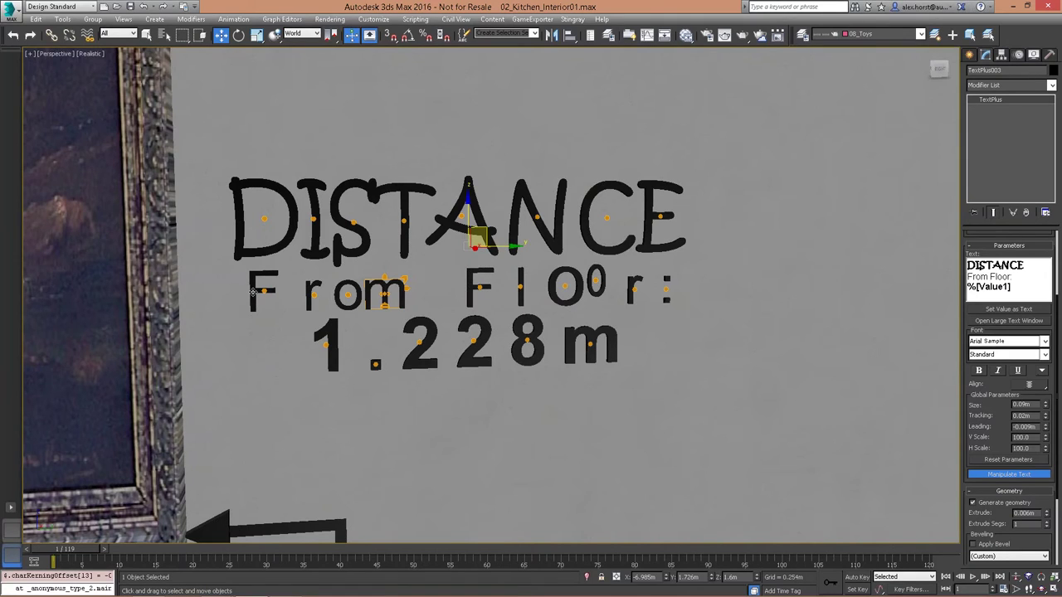
left_click_drag(262, 290, 328, 295)
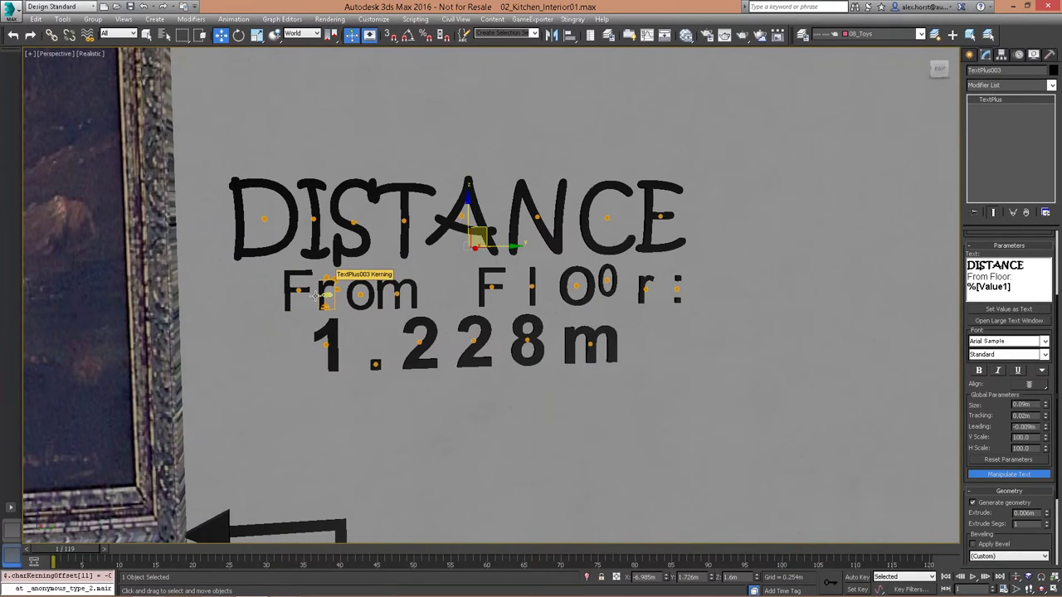
left_click(1006, 472)
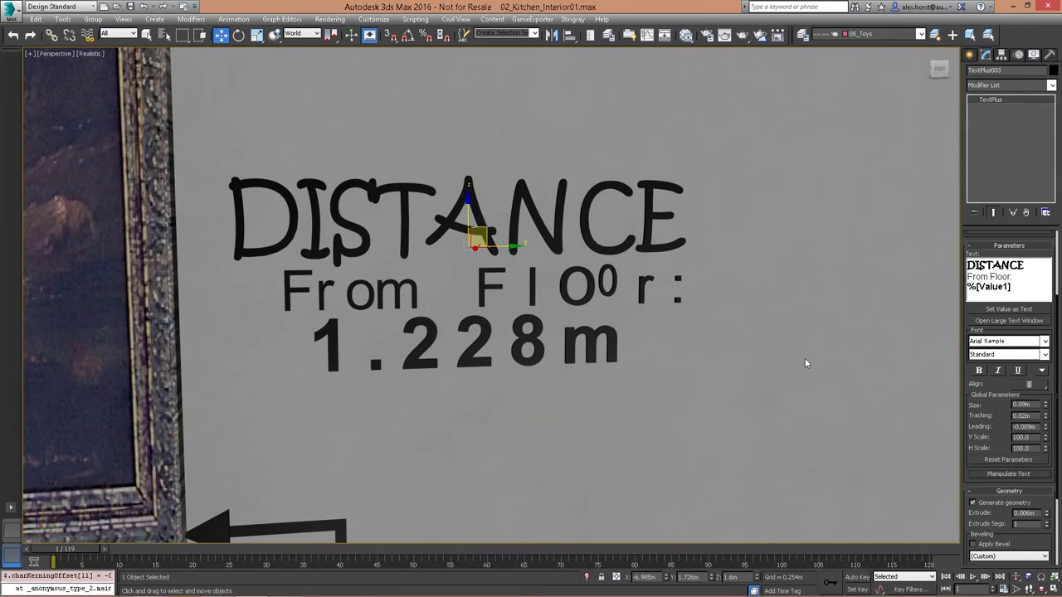
View the Edit Value As Text settings for the text's value line and close them without changes
left_click_drag(1013, 290, 964, 290)
left_click(1024, 290)
scroll(972, 448, "up", 2)
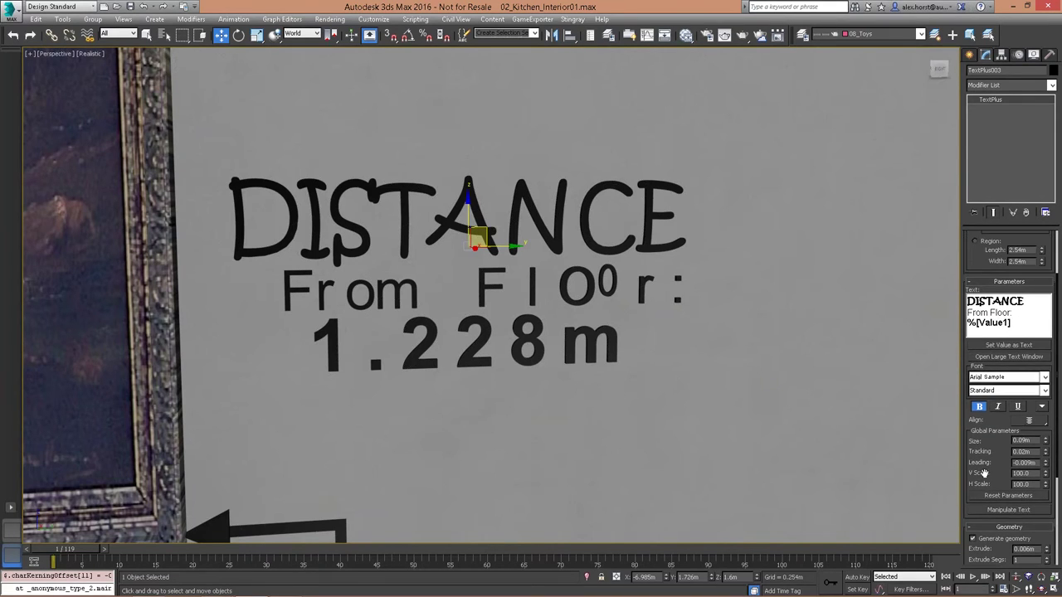
left_click(1009, 347)
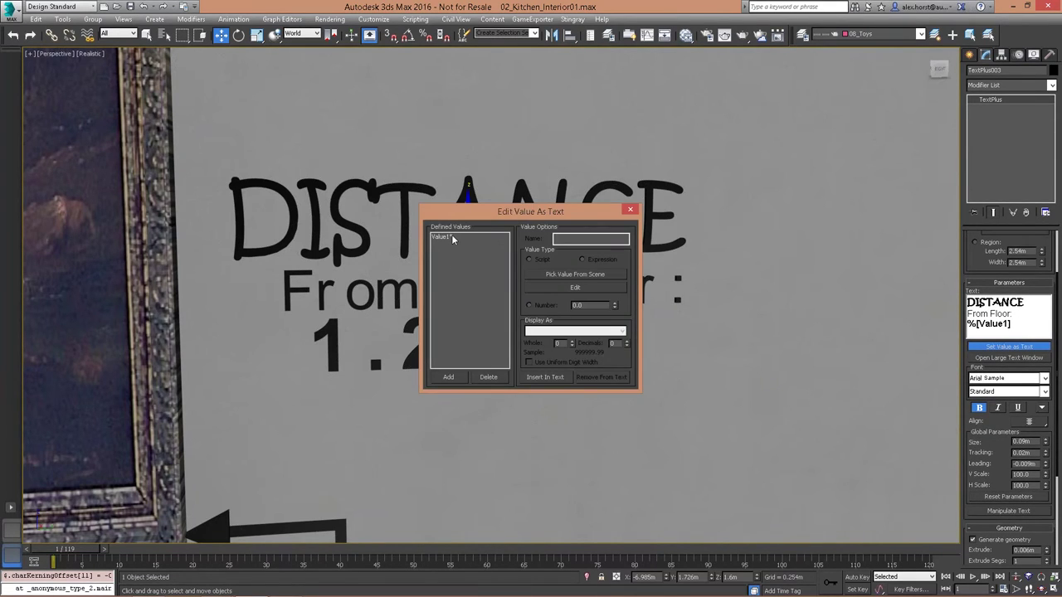
left_click(630, 210)
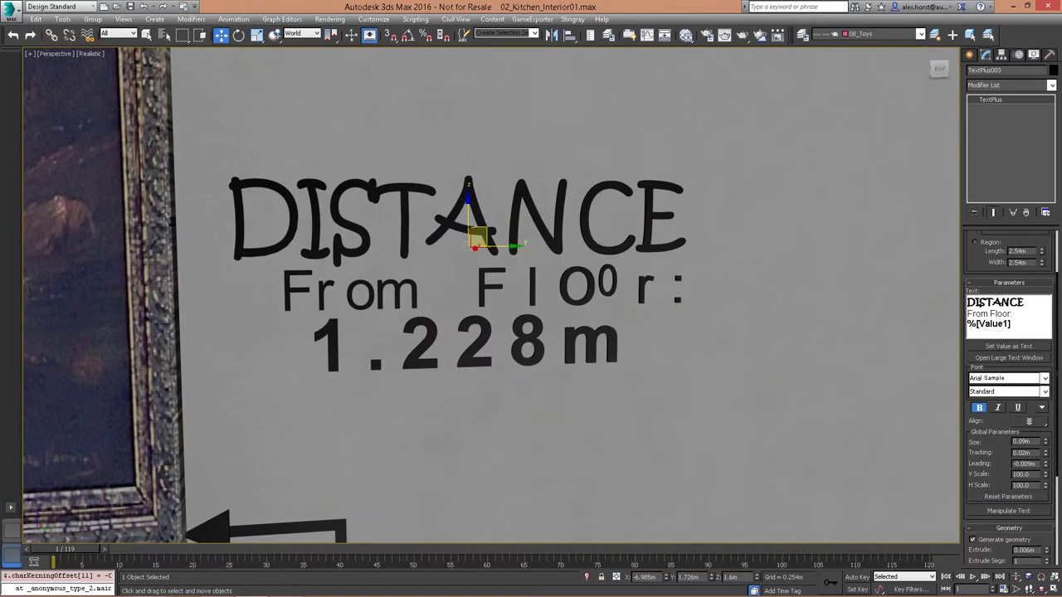
Select the painting on the wall and raise it by about 0.03 m
scroll(544, 260, "down", 4)
scroll(288, 326, "down", 3)
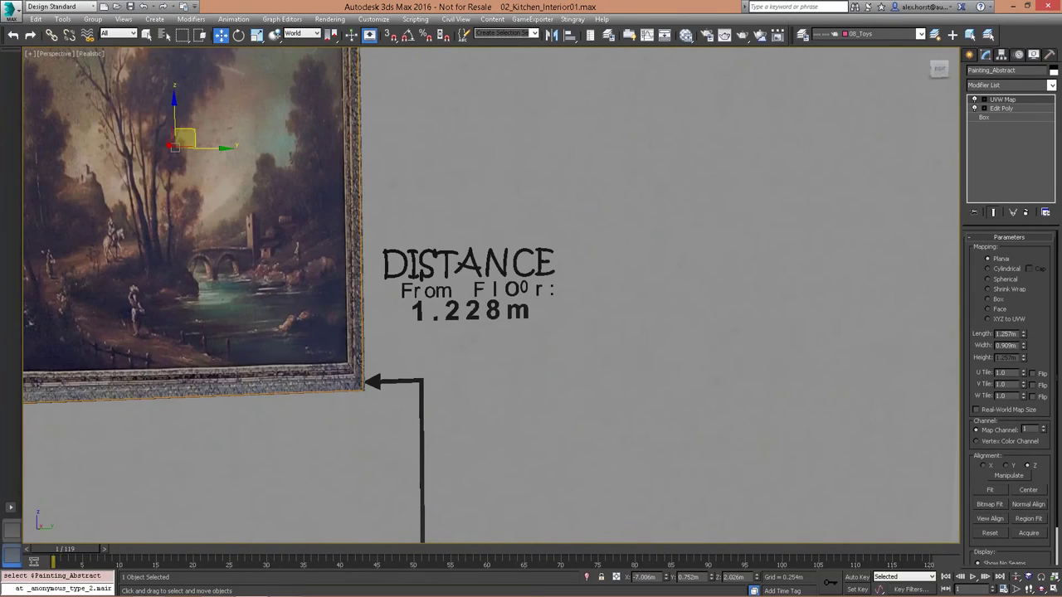
mouse_move(199, 130)
left_mouse_down()
mouse_move(205, 211)
mouse_move(247, 76)
mouse_move(211, 150)
mouse_move(202, 209)
mouse_move(187, 106)
mouse_move(170, 104)
mouse_move(184, 128)
left_mouse_up()
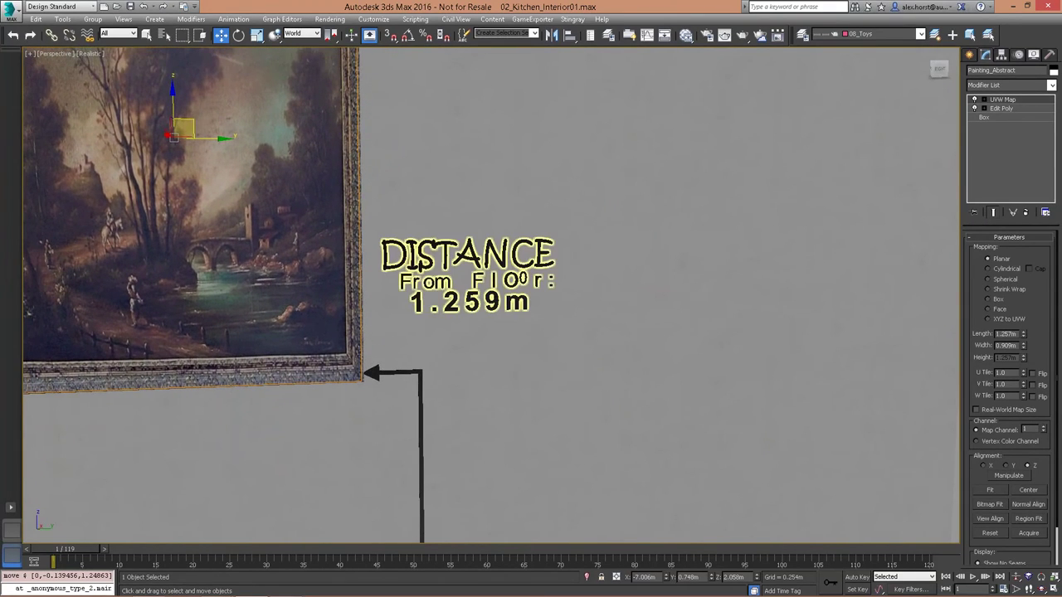
Select the distance text and review its contents in the large text window
left_click(420, 264)
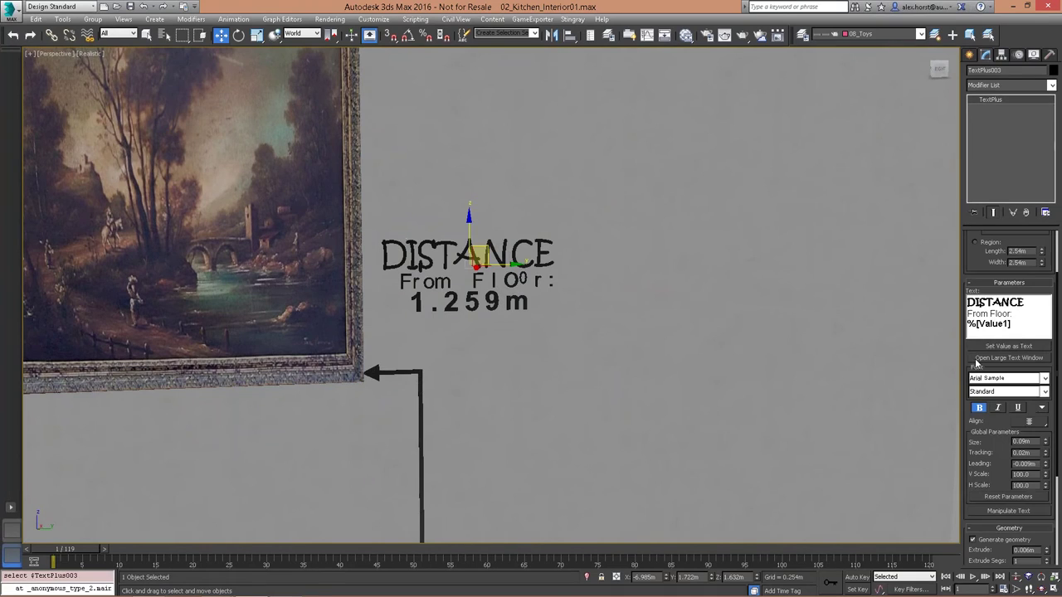
left_click(1002, 358)
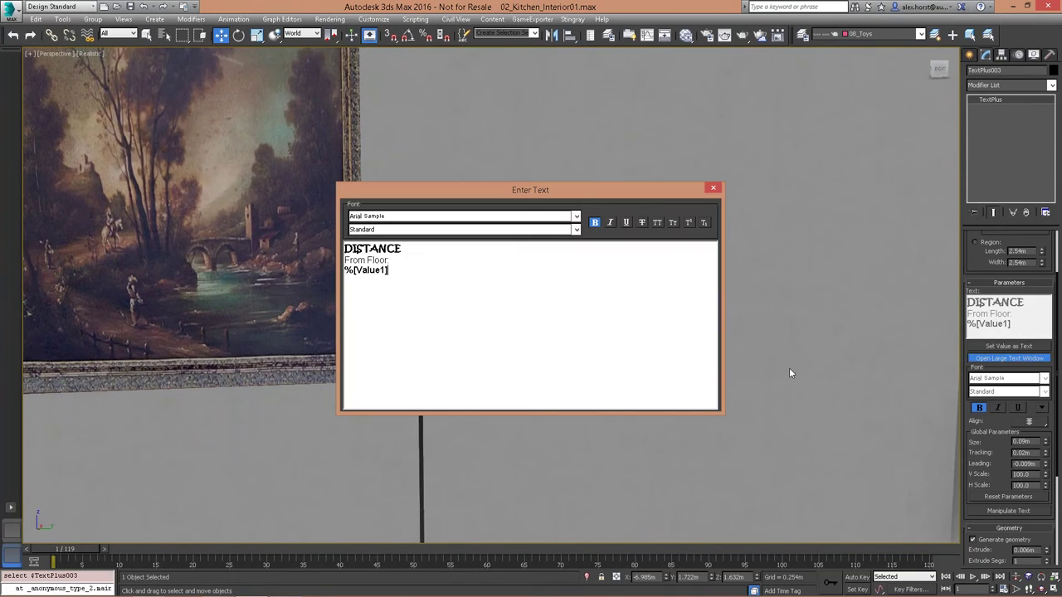
left_click_drag(528, 193, 760, 110)
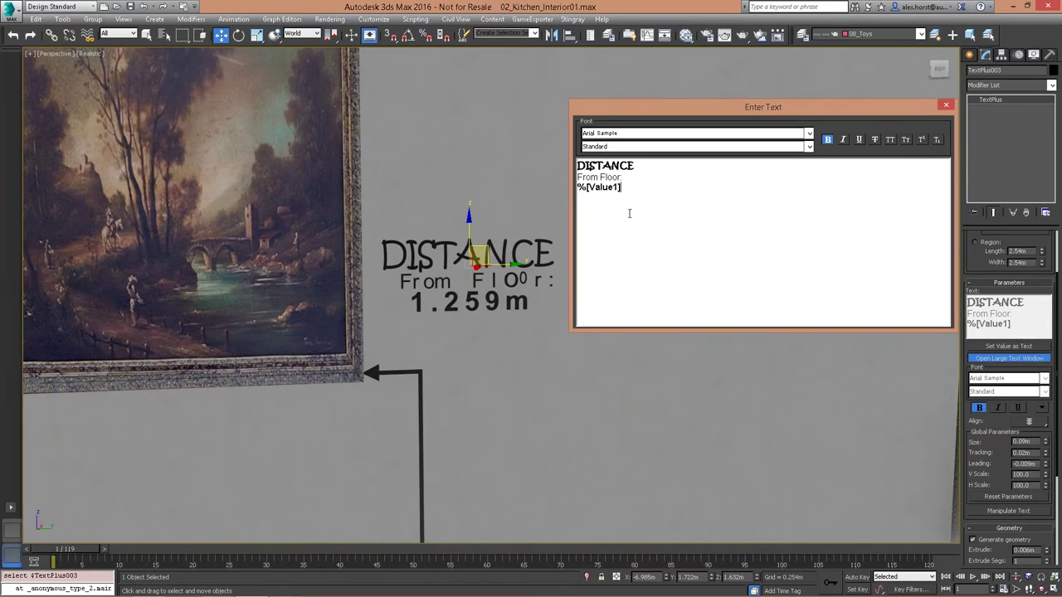
key("ctrl+a")
left_click(681, 214)
key("ctrl+a")
key("Right")
left_click(945, 104)
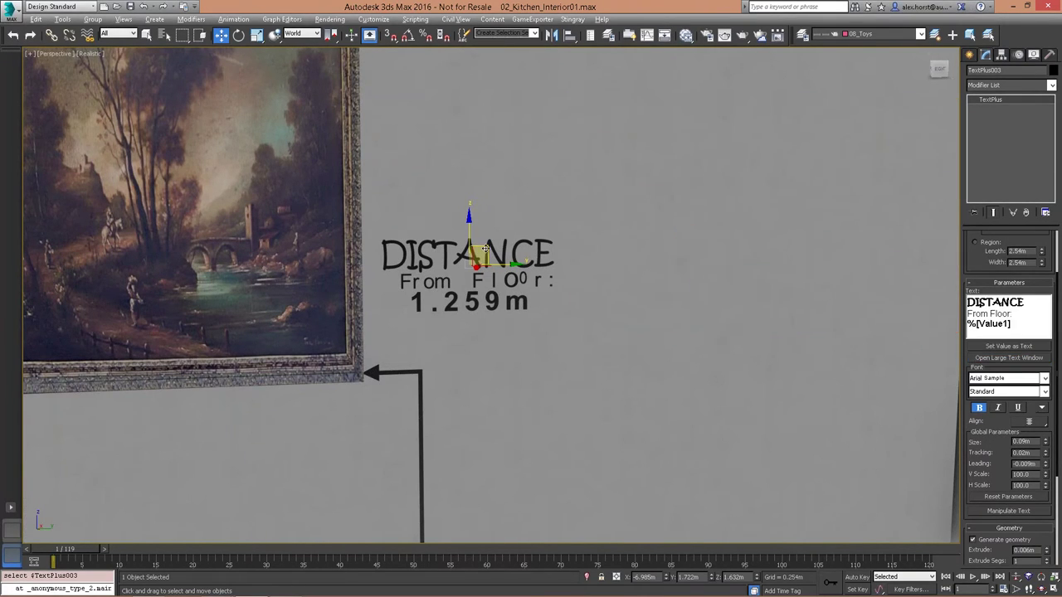
Toggle Generate Geometry off and on for the distance text and set its Extrude amount to 0.011 m
scroll(483, 247, "up", 5)
middle_click_drag(484, 247, 643, 189, "alt")
left_click_drag(980, 451, 984, 312)
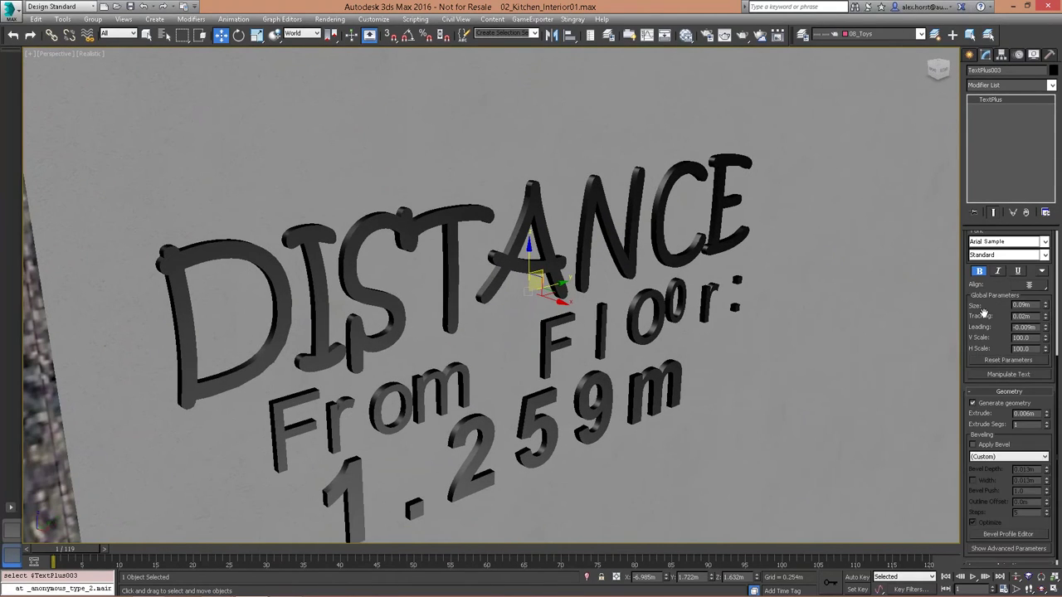
scroll(984, 313, "down", 1)
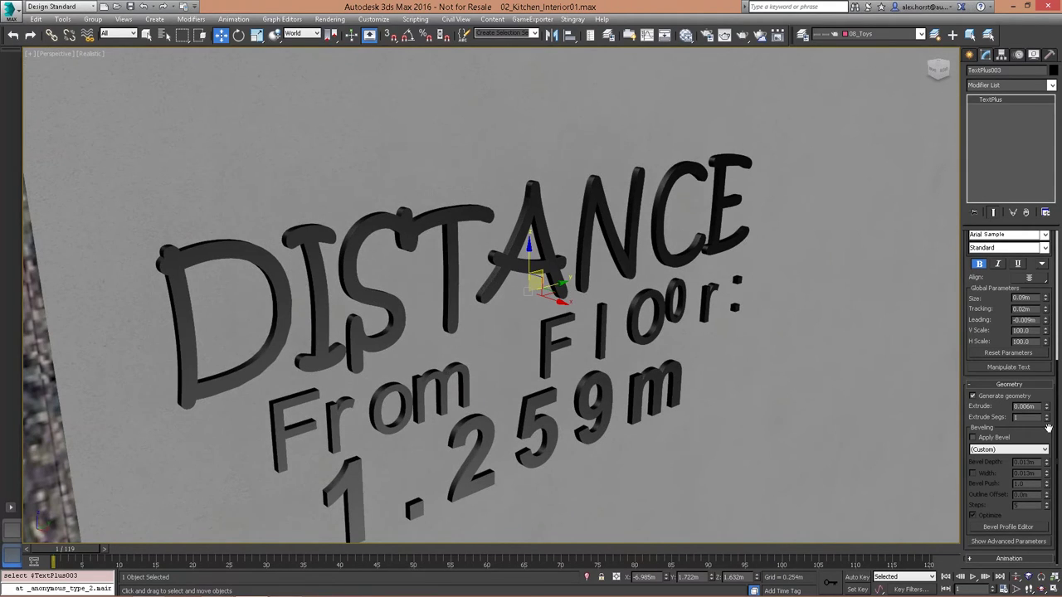
left_click(1029, 397)
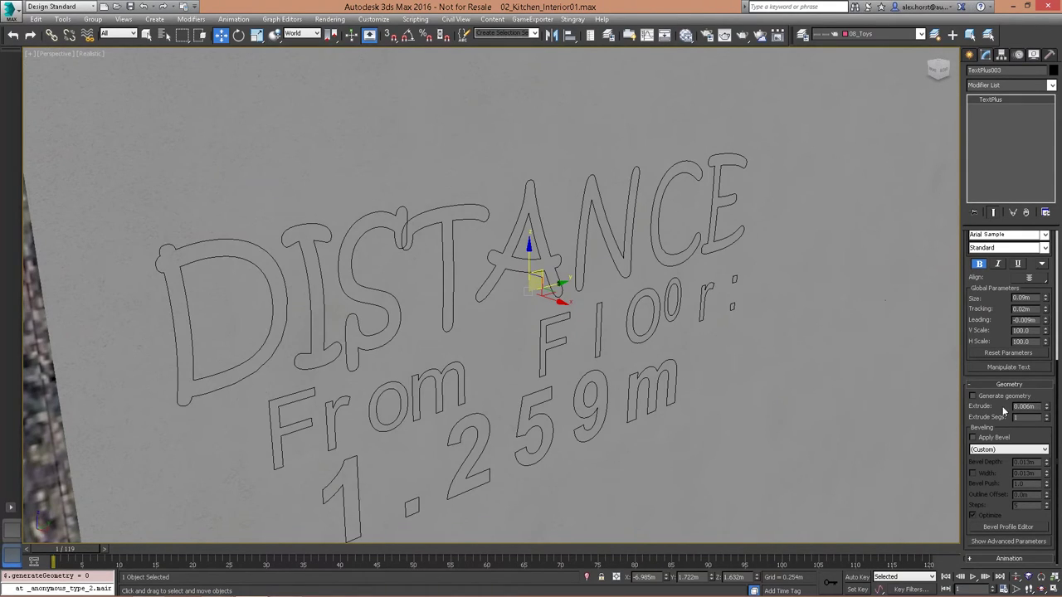
left_click(1018, 400)
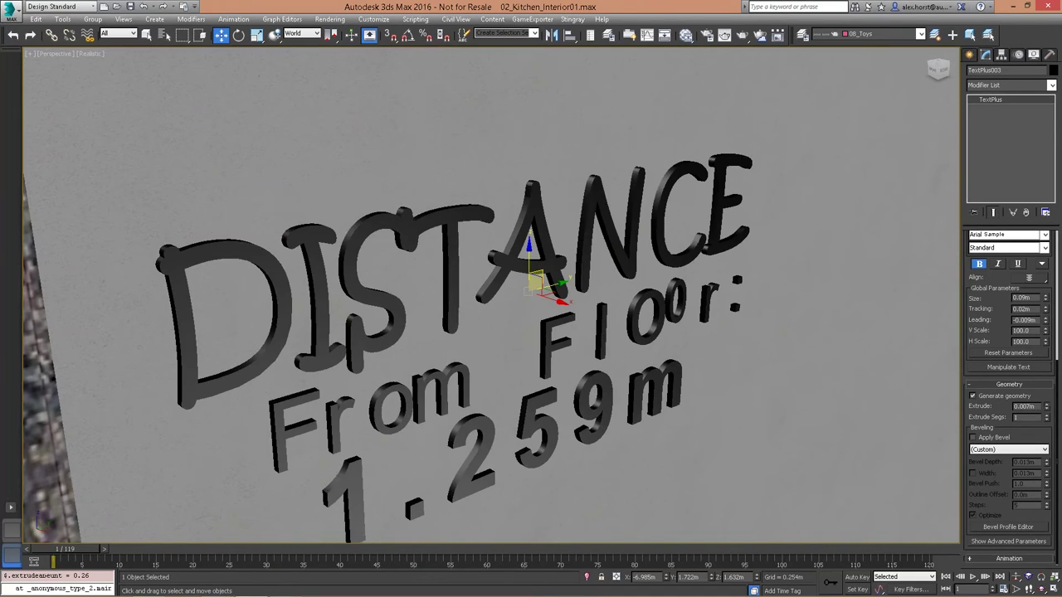
left_click_drag(1046, 407, 1046, 374)
Apply a bevel to the distance text with a Bevel Depth of 0.004 m
left_click(973, 437)
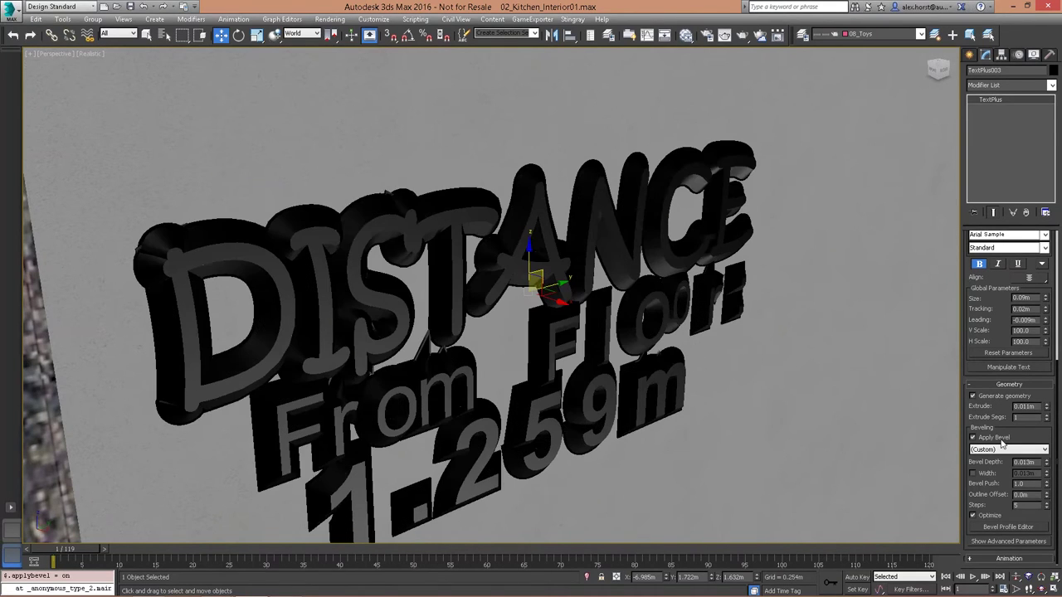
middle_click_drag(642, 315, 660, 293)
left_click_drag(1046, 465, 1046, 483)
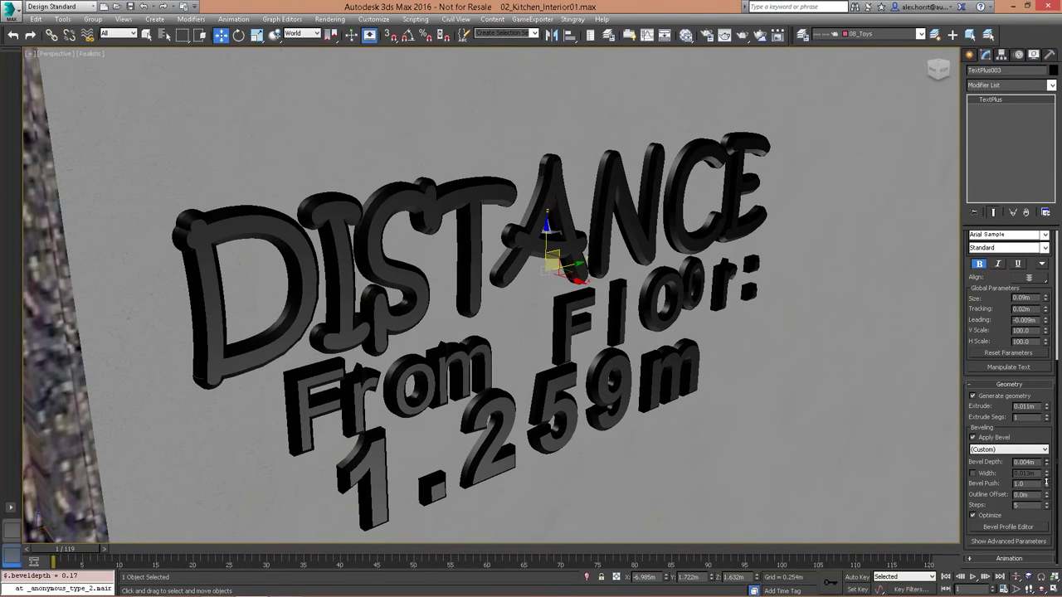
Isolate the distance text and display it with edged faces to inspect its front and back
key("alt+q")
middle_click_drag(485, 277, 521, 284, "alt")
key("F4")
key("shift+z")
key("shift+z")
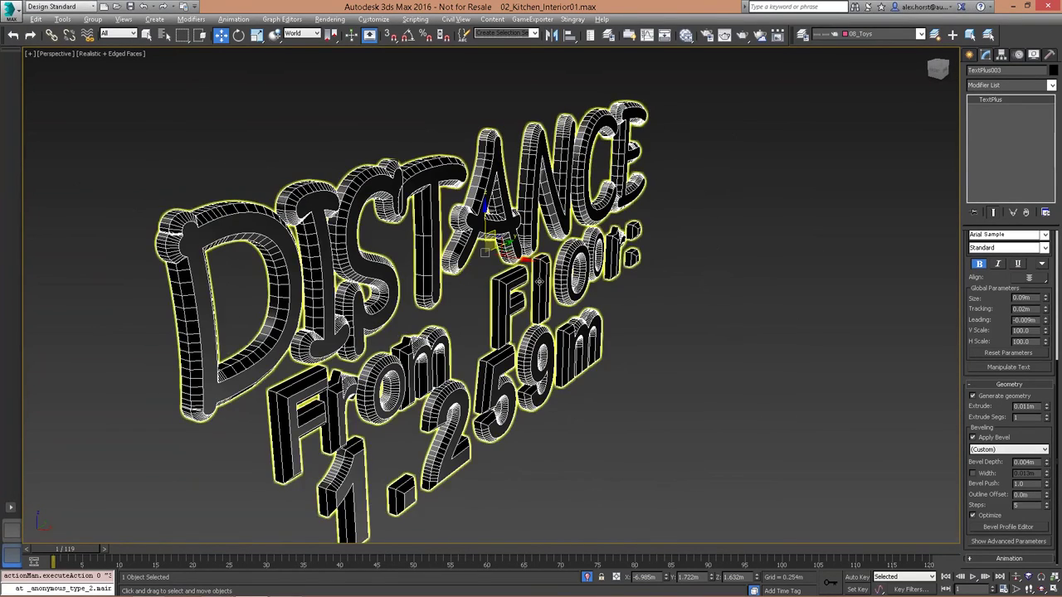
key("shift+z")
key("shift+z")
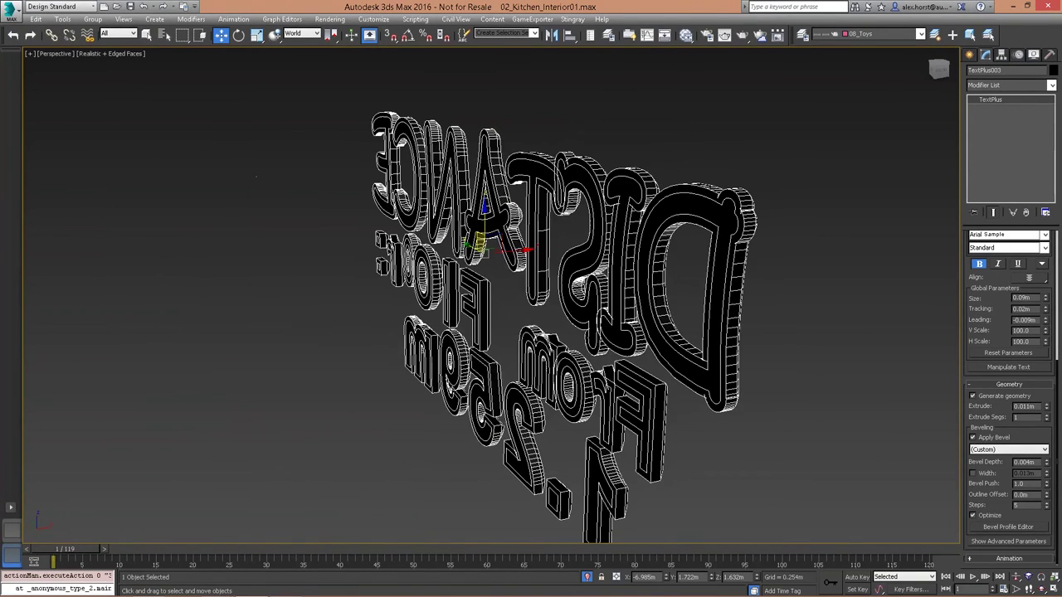
Show the advanced geometry parameters and set the text's End capping to Bevel Cap
left_click(998, 543)
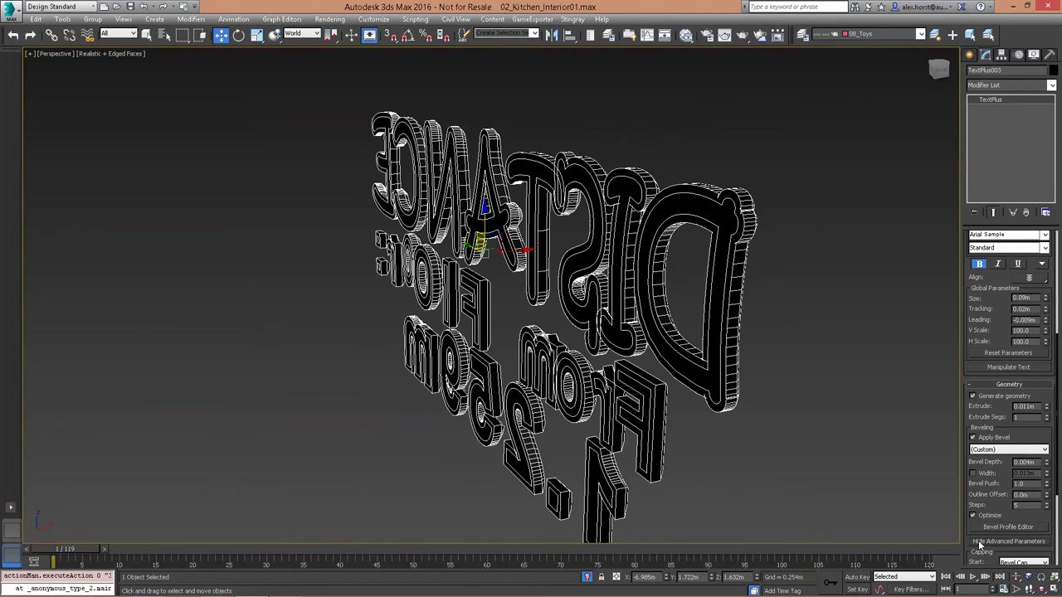
scroll(973, 552, "down", 5)
left_click(1023, 463)
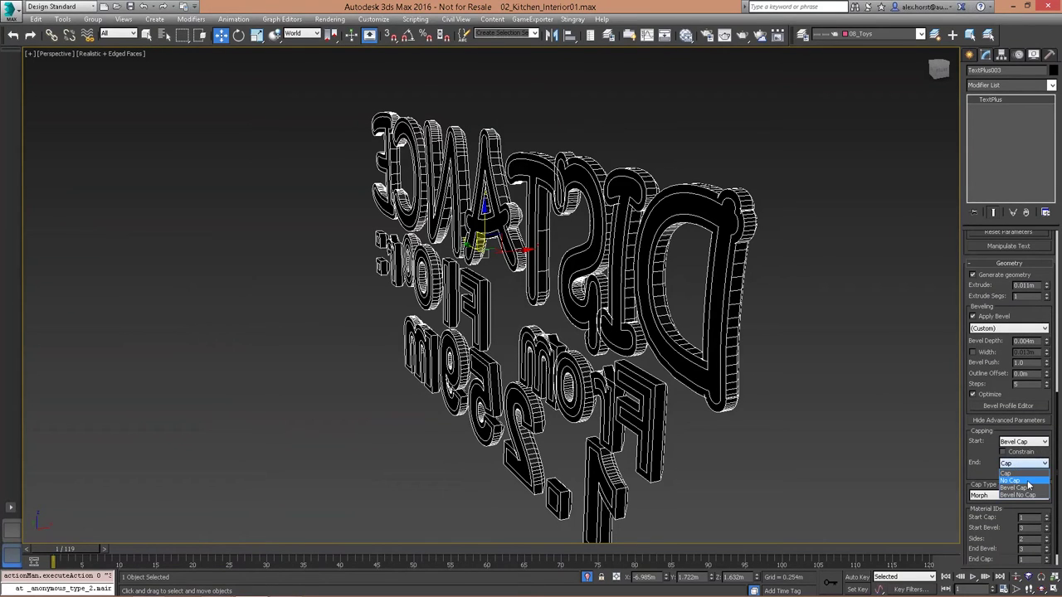
left_click(1027, 490)
middle_click_drag(733, 357, 653, 355, "alt")
scroll(654, 355, "up", 5)
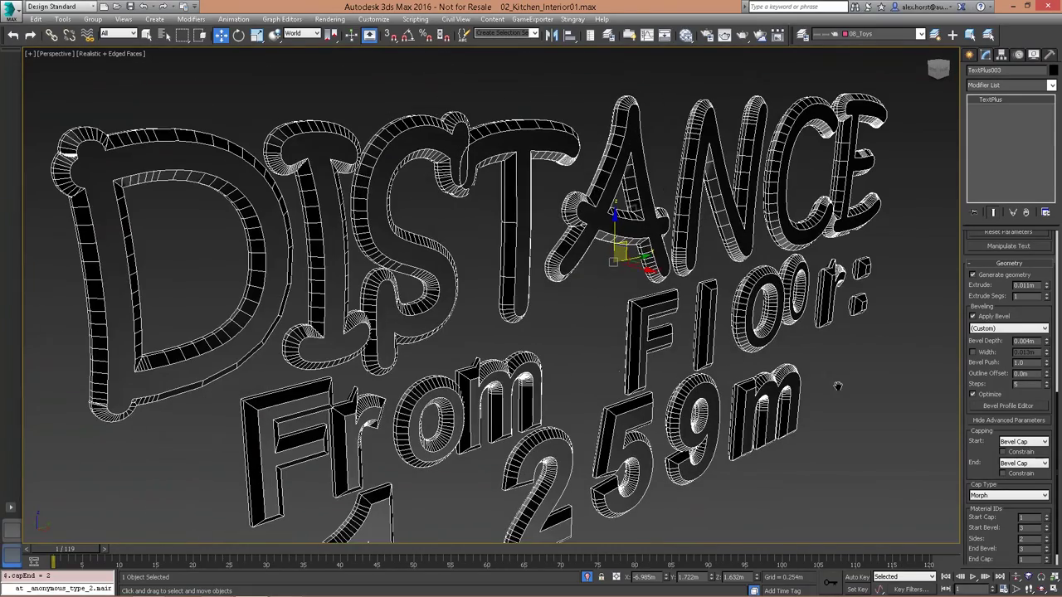
Reshape the text's bevel curve in the Bevel Profile Editor with three added points forming a jagged profile
left_click(999, 407)
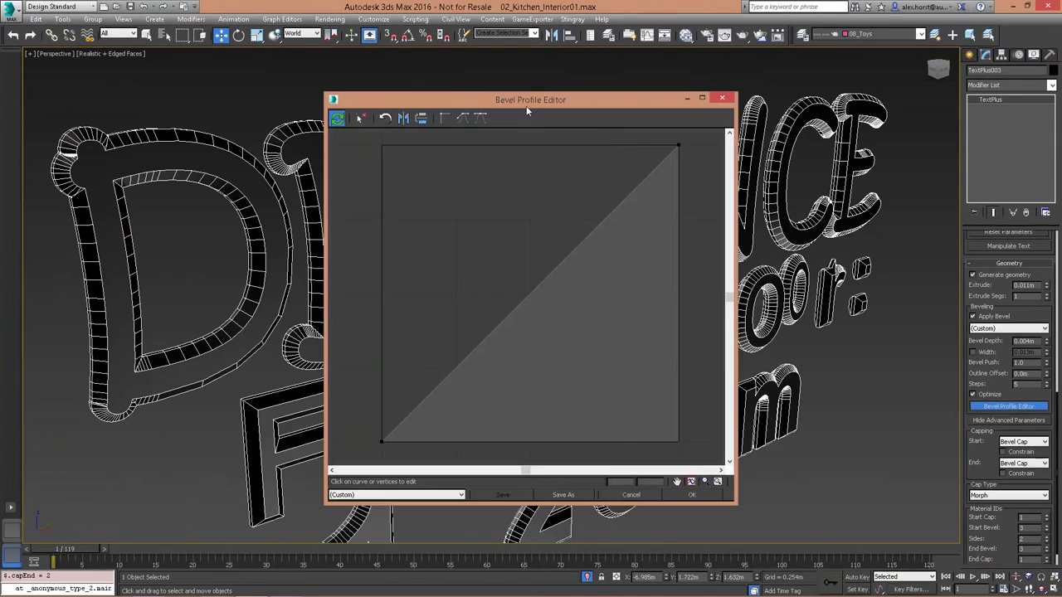
left_click_drag(509, 102, 152, 131)
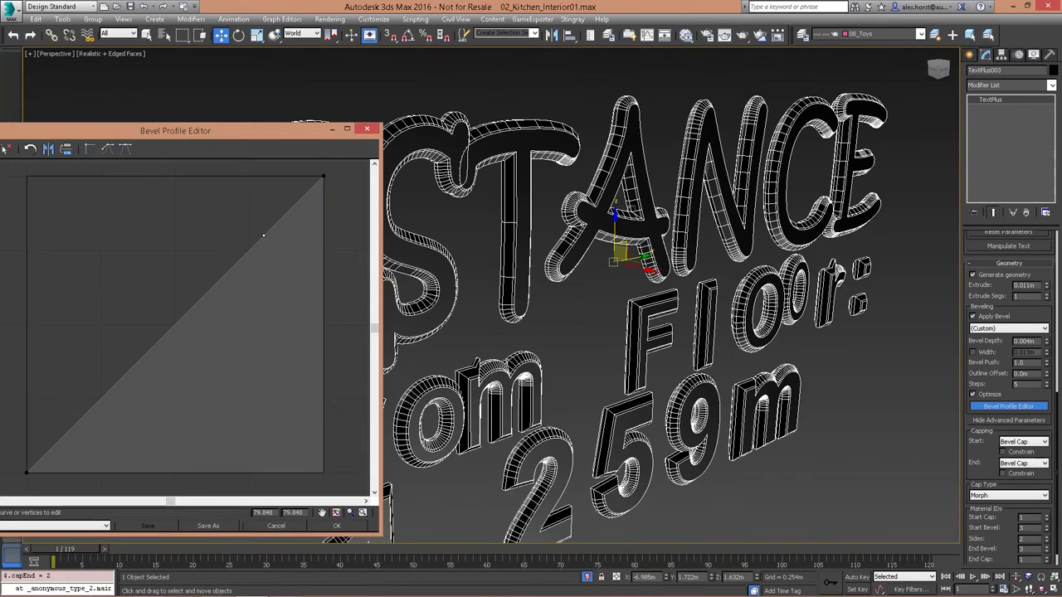
left_click_drag(244, 260, 260, 356)
left_click_drag(192, 390, 78, 297)
middle_click_drag(614, 273, 601, 377, "alt")
scroll(523, 331, "up", 5)
left_click_drag(130, 126, 226, 64)
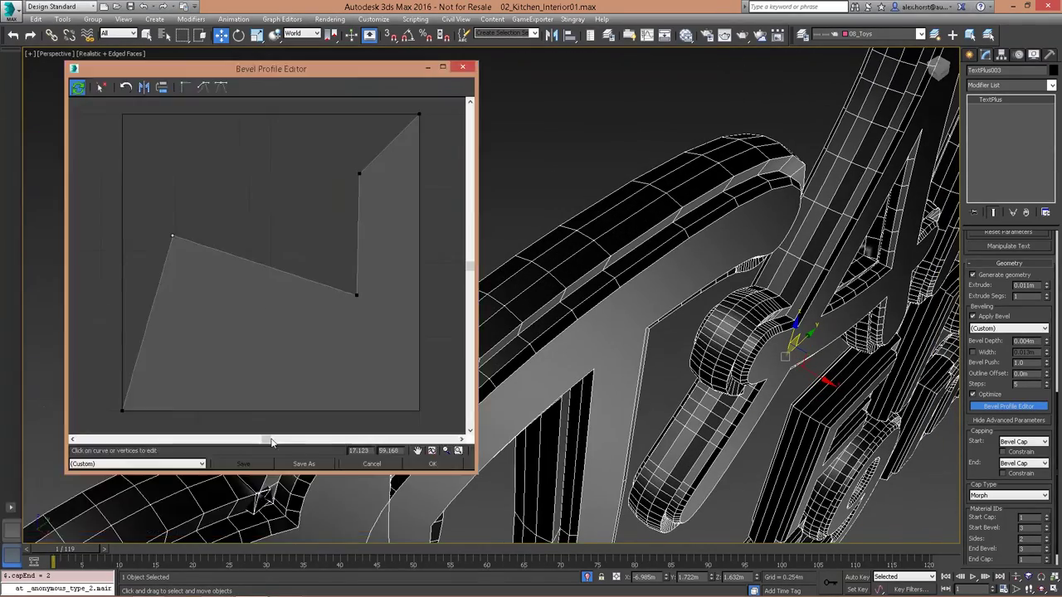
Save the bevel profile as a preset named 3dsAlex and accept the Bevel Profile Editor
left_click(304, 463)
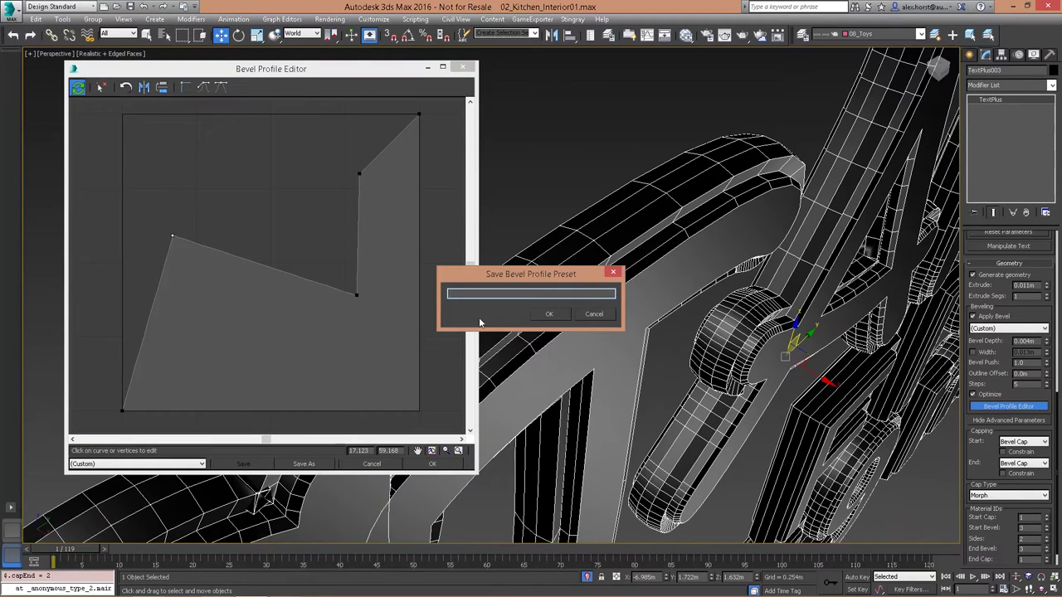
type("3dsAlex")
key("Return")
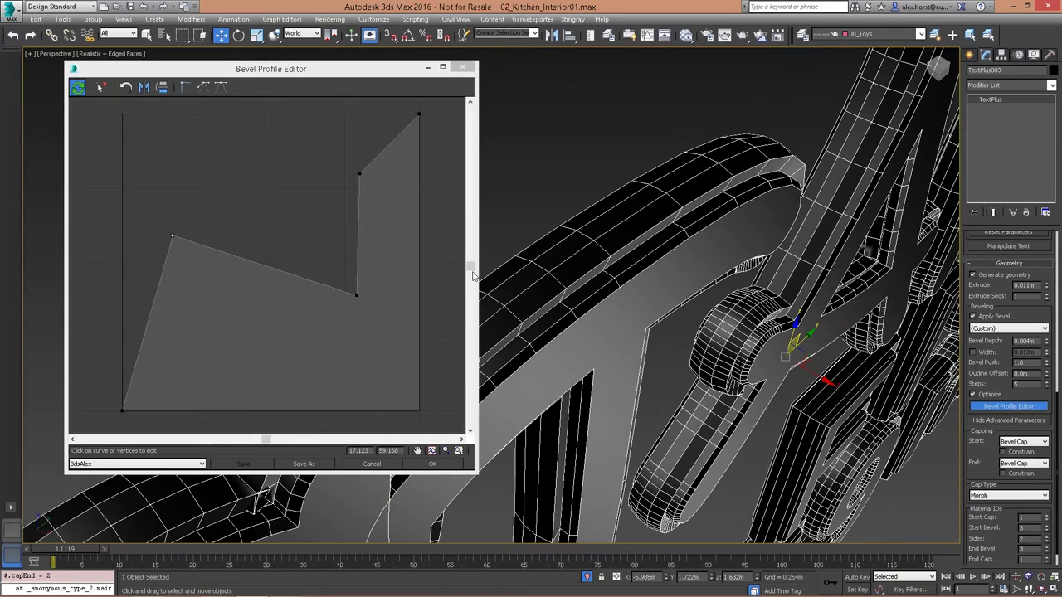
left_click(433, 464)
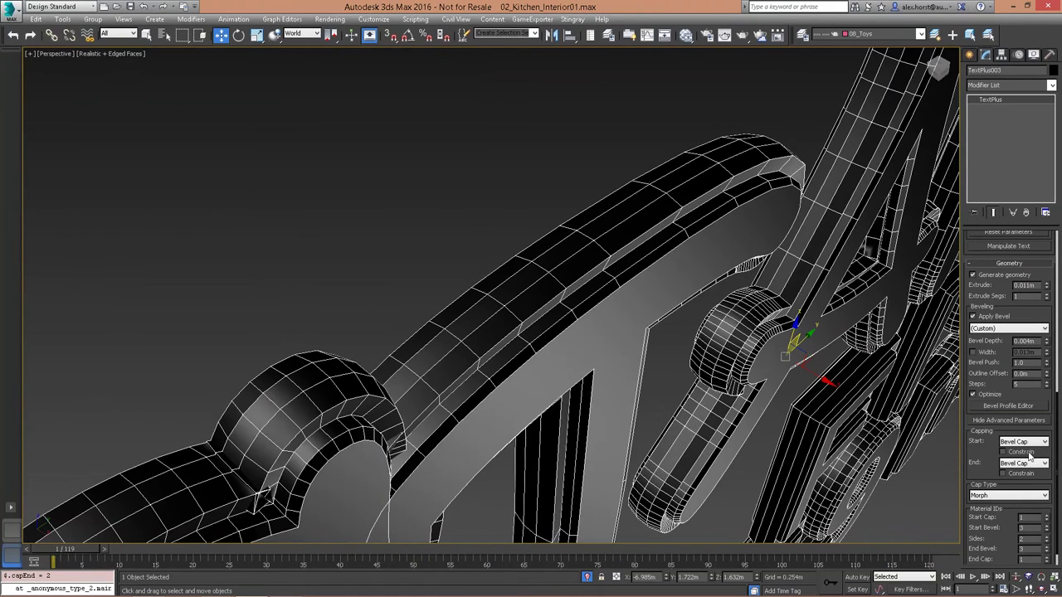
Try the TwoStep bevel preset on the text, and switch it to the saved 3dsAlex preset
left_click(999, 329)
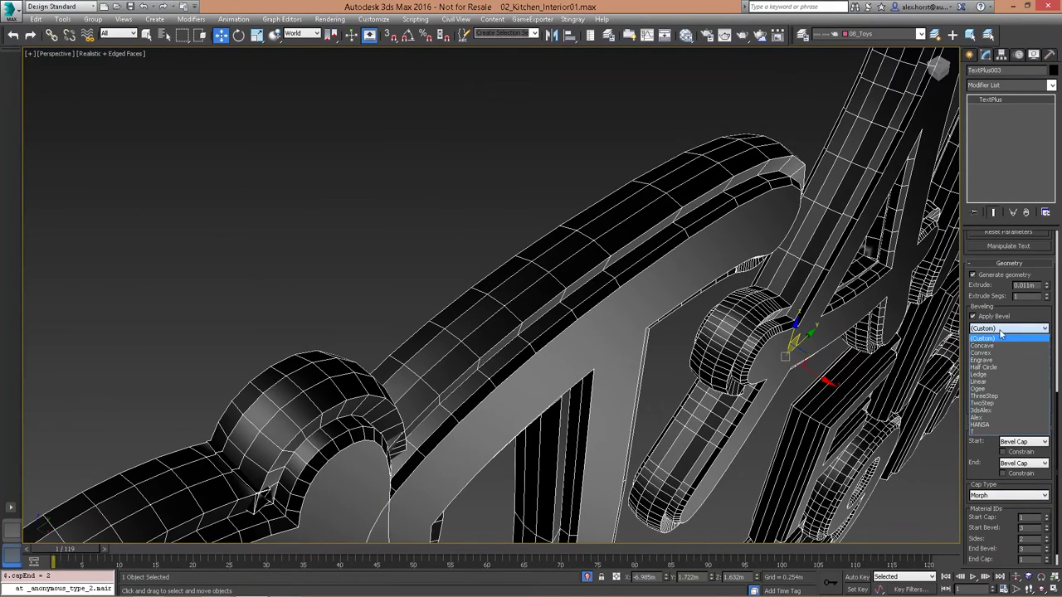
left_click(994, 405)
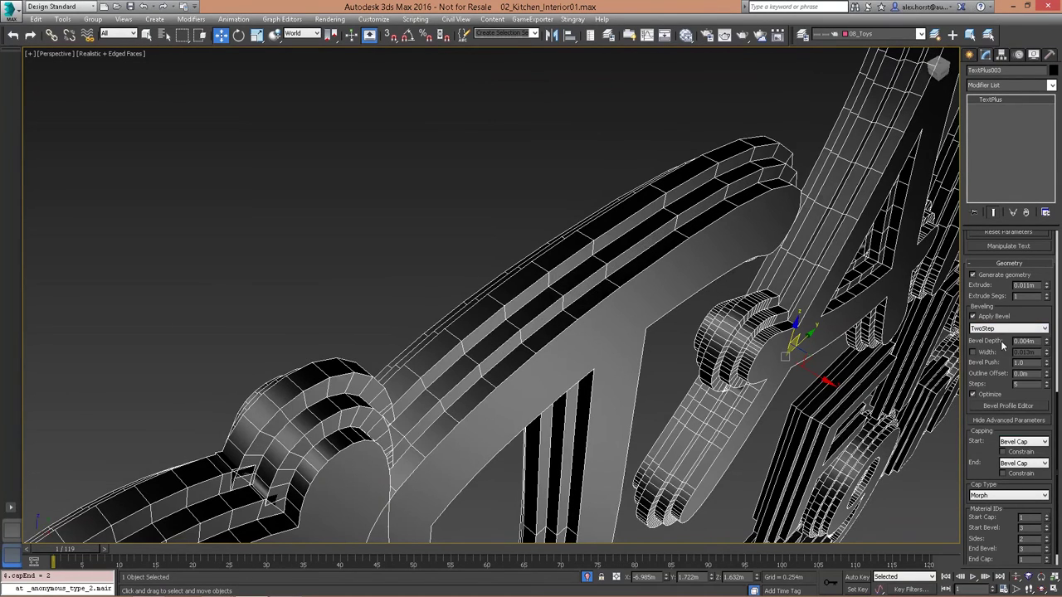
left_click(1004, 329)
left_click(1005, 418)
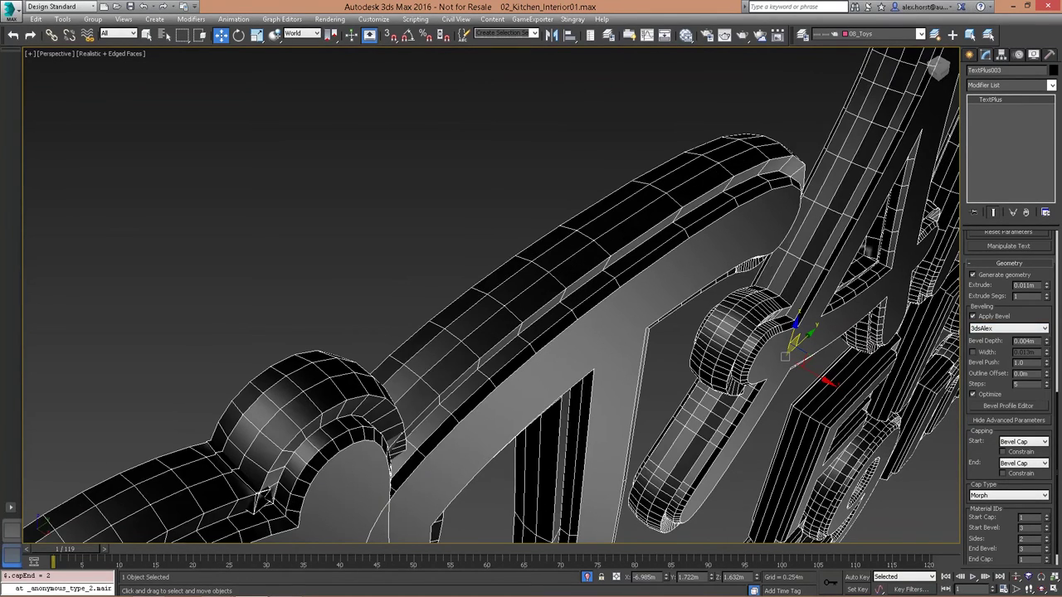
End isolation of the wall's distance text and turn off the edged-faces display in the perspective view
scroll(730, 290, "down", 4)
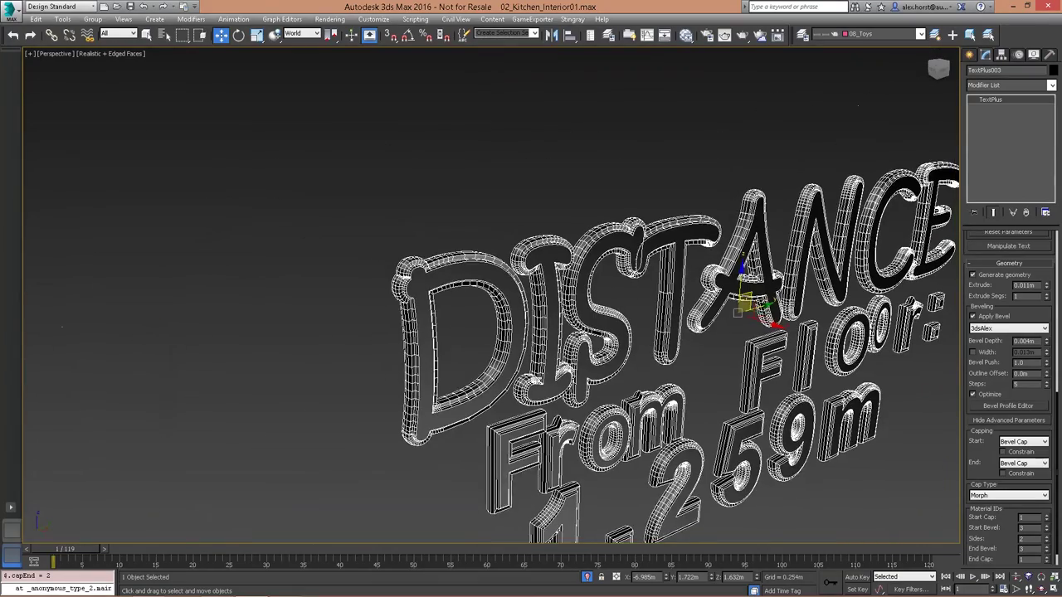
middle_click_drag(730, 291, 673, 281)
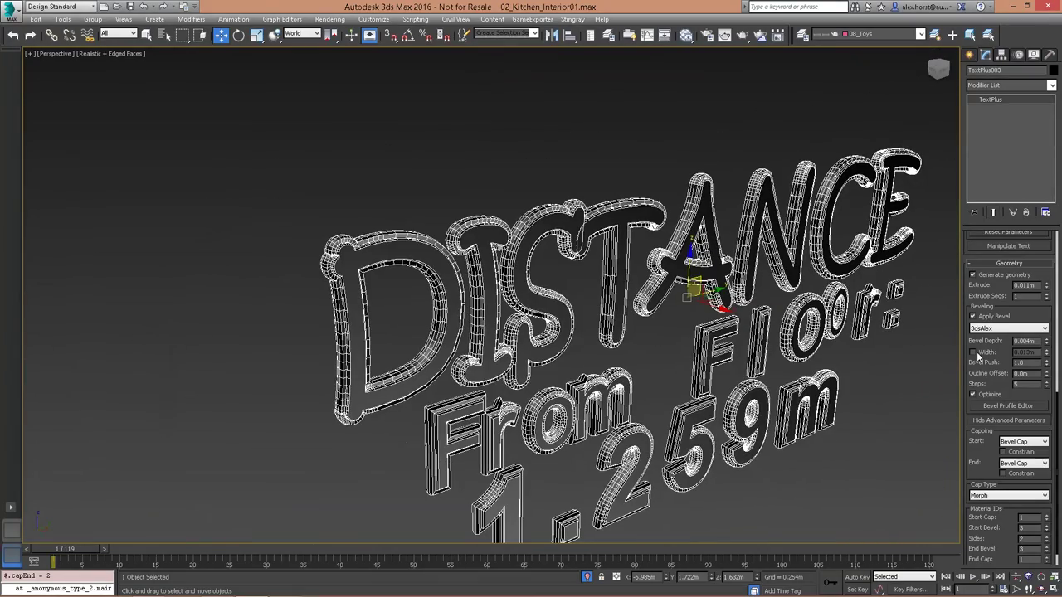
left_click(588, 577)
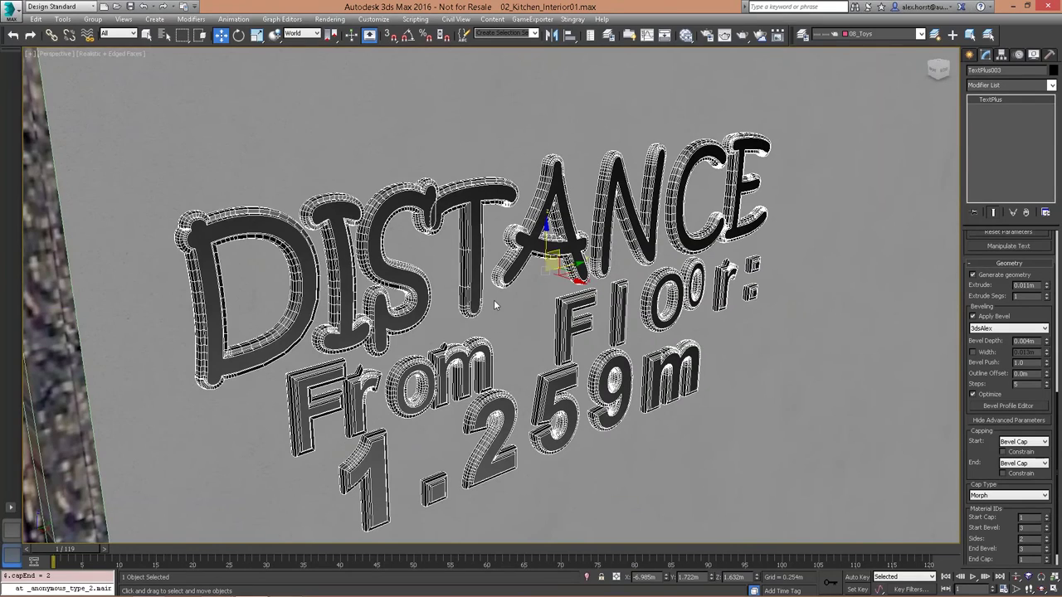
scroll(477, 372, "down", 5)
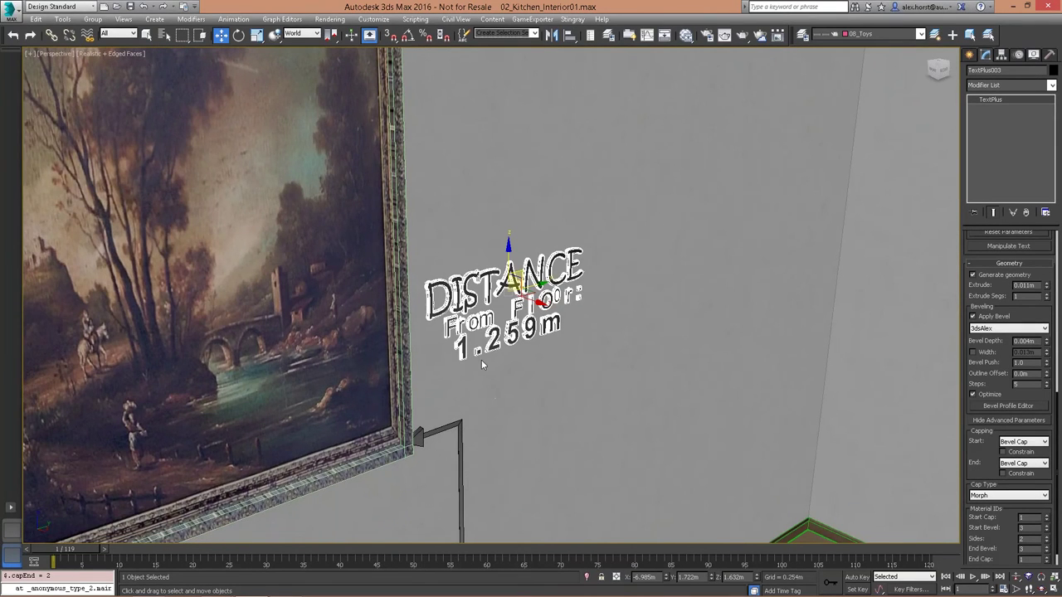
scroll(483, 356, "down", 3)
key("F4")
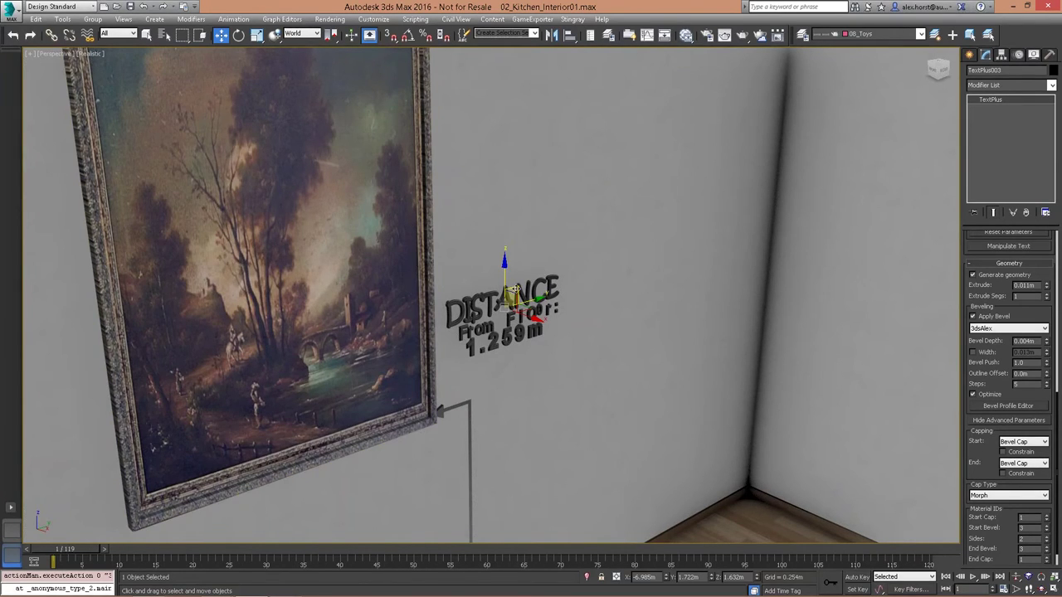
mouse_move(515, 288)
left_mouse_down()
mouse_move(584, 328)
mouse_move(564, 272)
mouse_move(553, 277)
left_mouse_up()
key("ctrl+z")
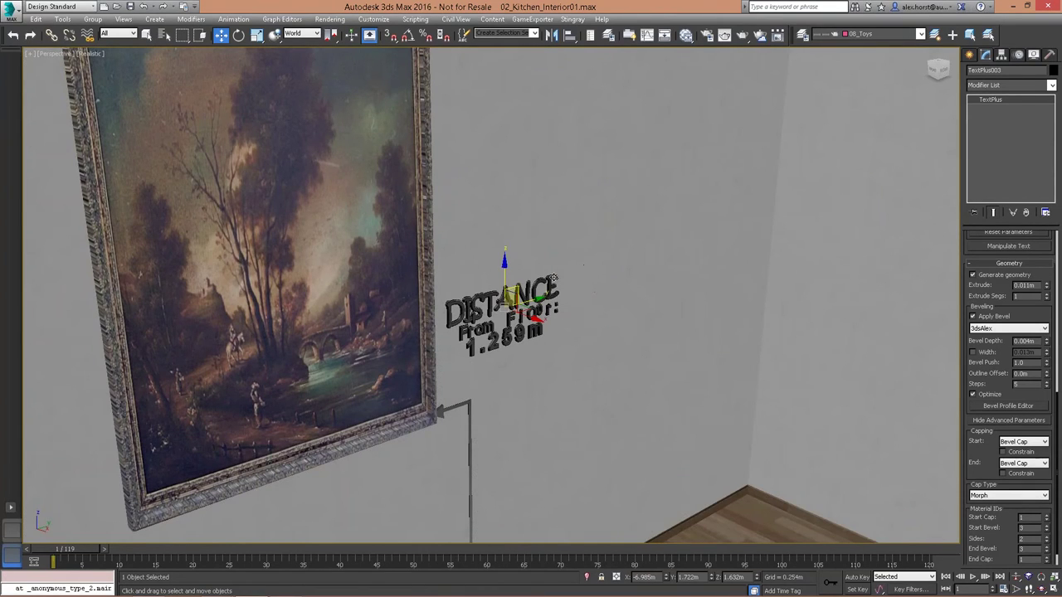
Open the Slate Material Editor and add a standard TextMap node to View2
key("m")
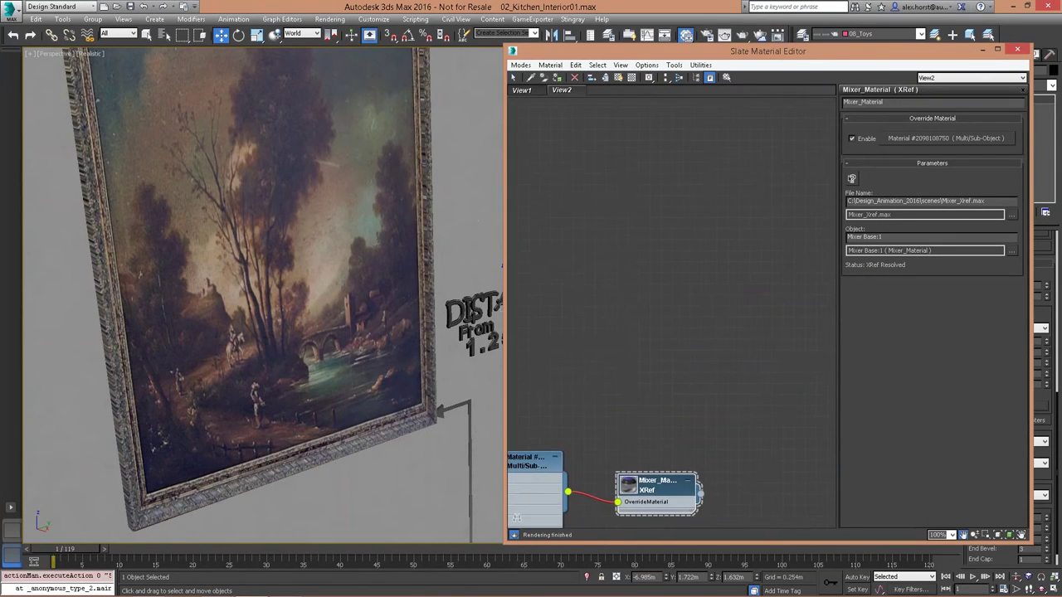
left_click_drag(614, 54, 683, 62)
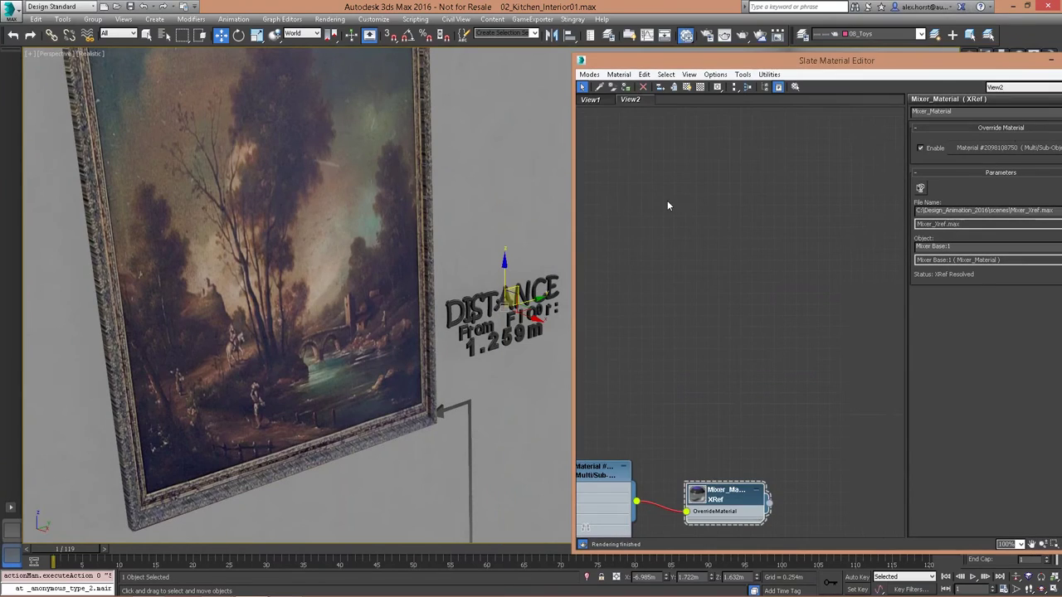
right_click(697, 173)
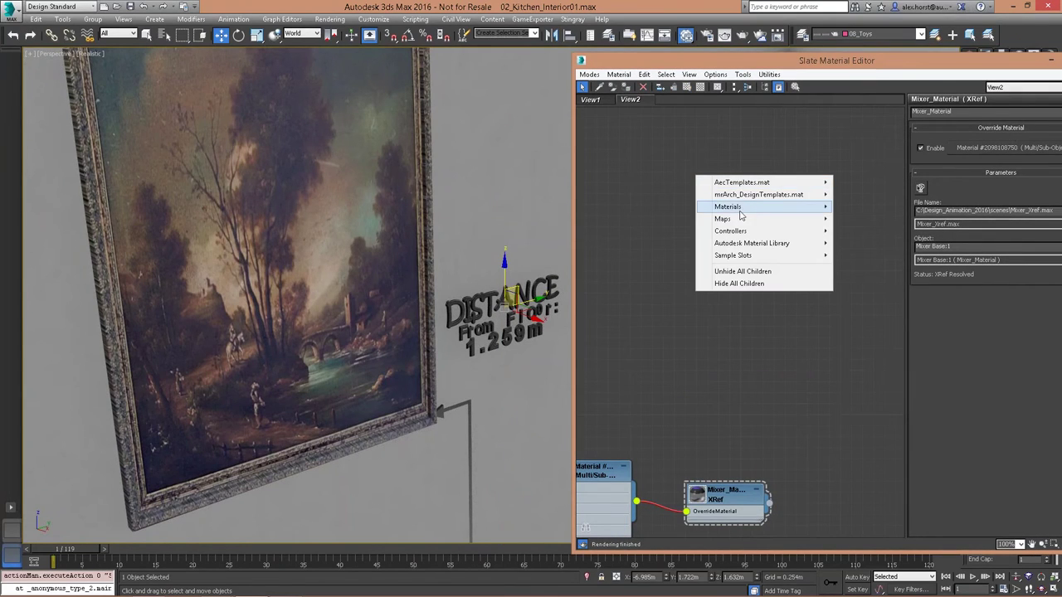
mouse_move(741, 219)
mouse_move(860, 222)
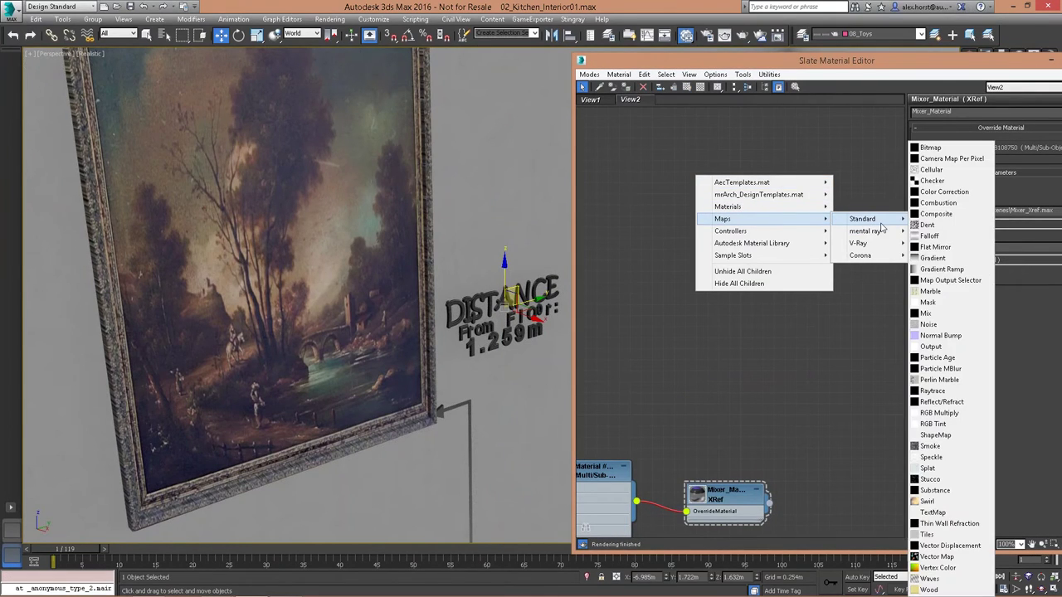
left_click(953, 515)
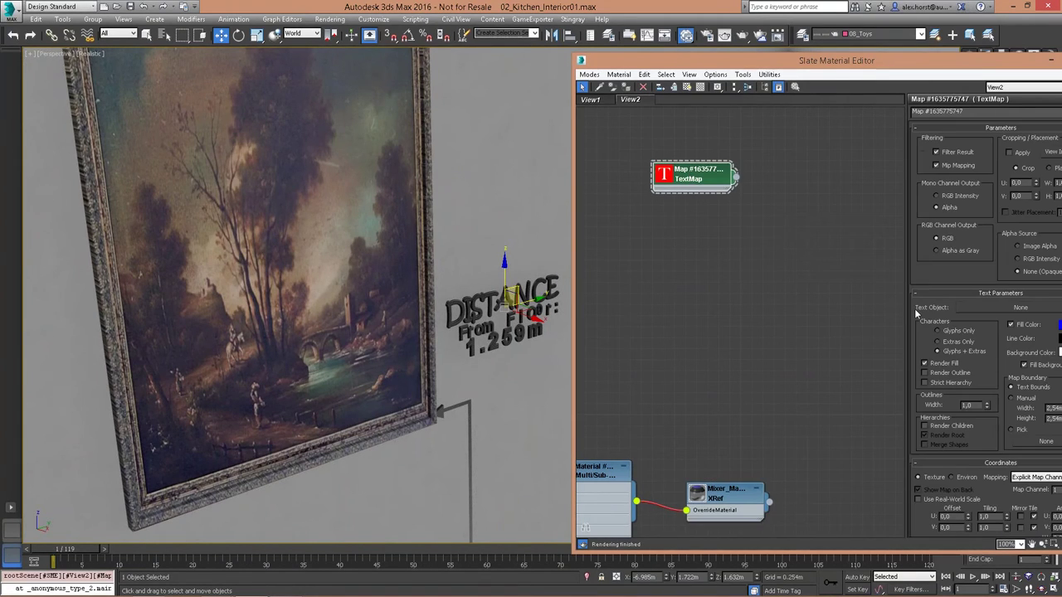
Enlarge the TextMap node's preview, pick the wall's distance text as its text object, and close the Slate Material Editor
double_click(668, 174)
left_click(989, 309)
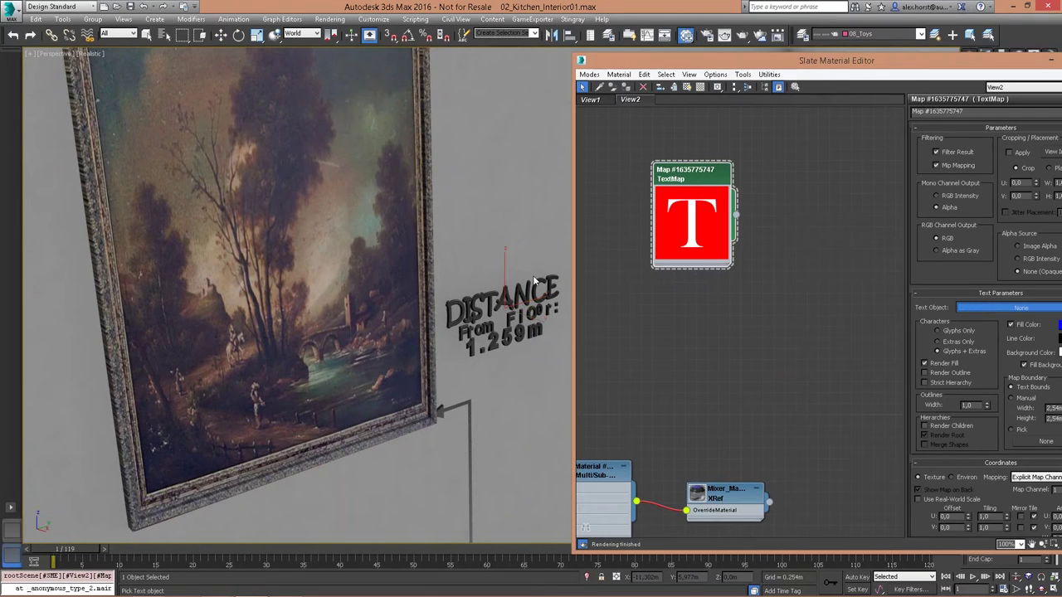
left_click(518, 287)
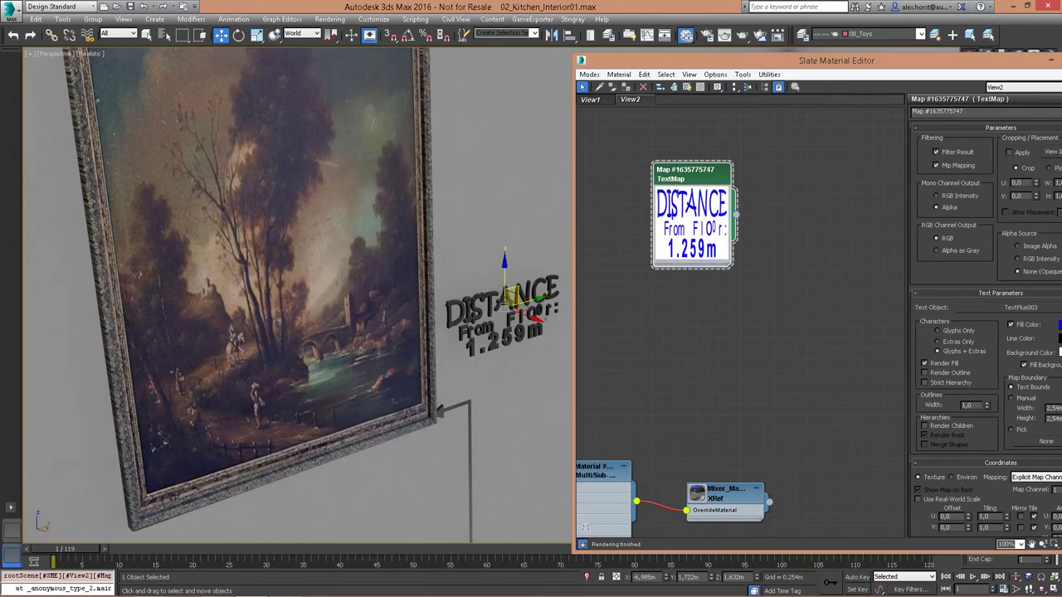
scroll(680, 203, "up", 4)
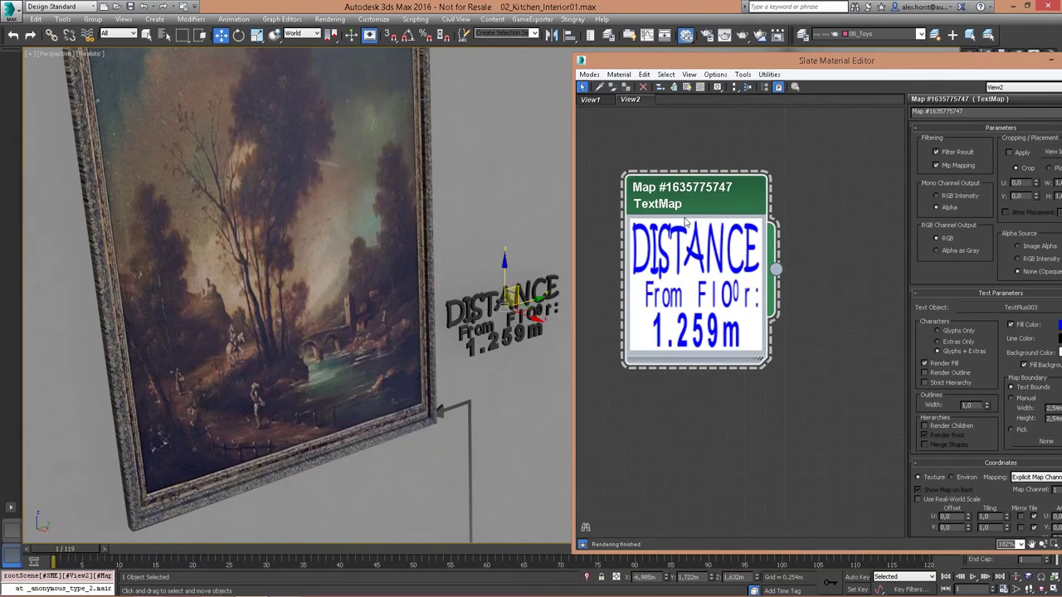
scroll(930, 291, "down", 2)
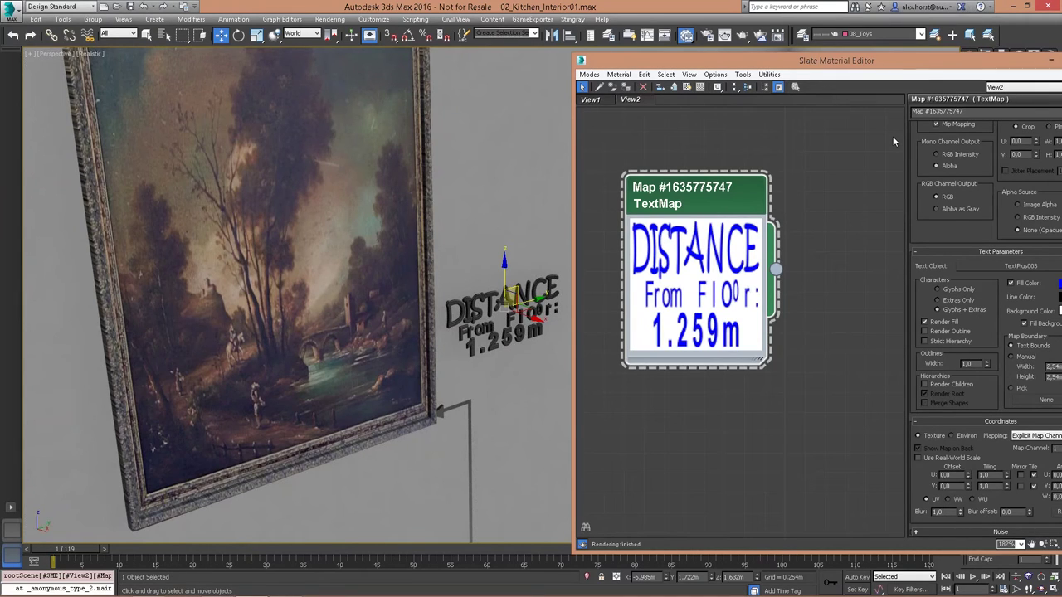
left_click_drag(753, 60, 492, 50)
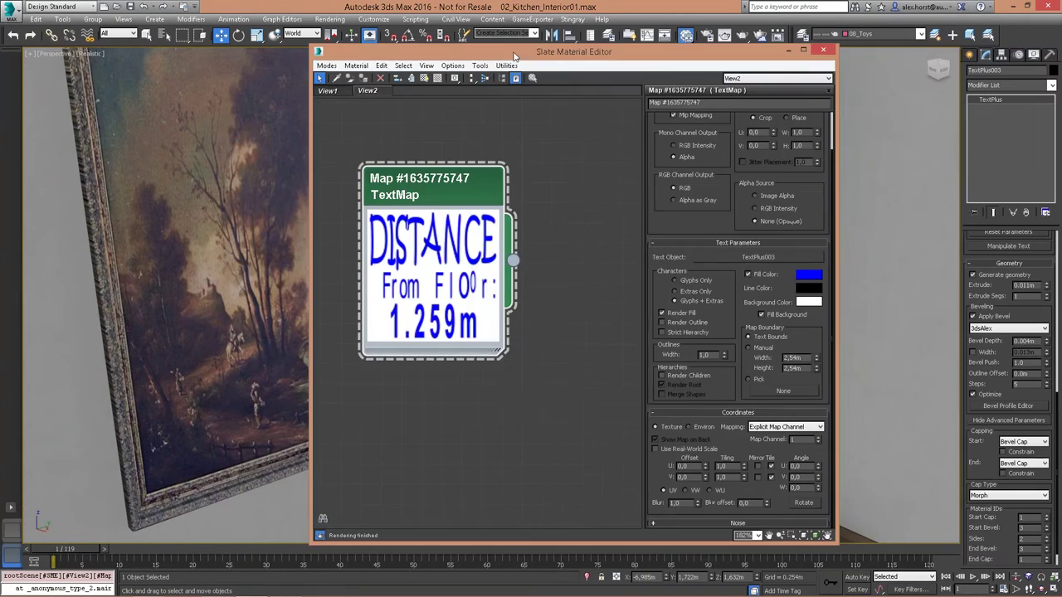
left_click_drag(581, 53, 651, 58)
left_click(894, 54)
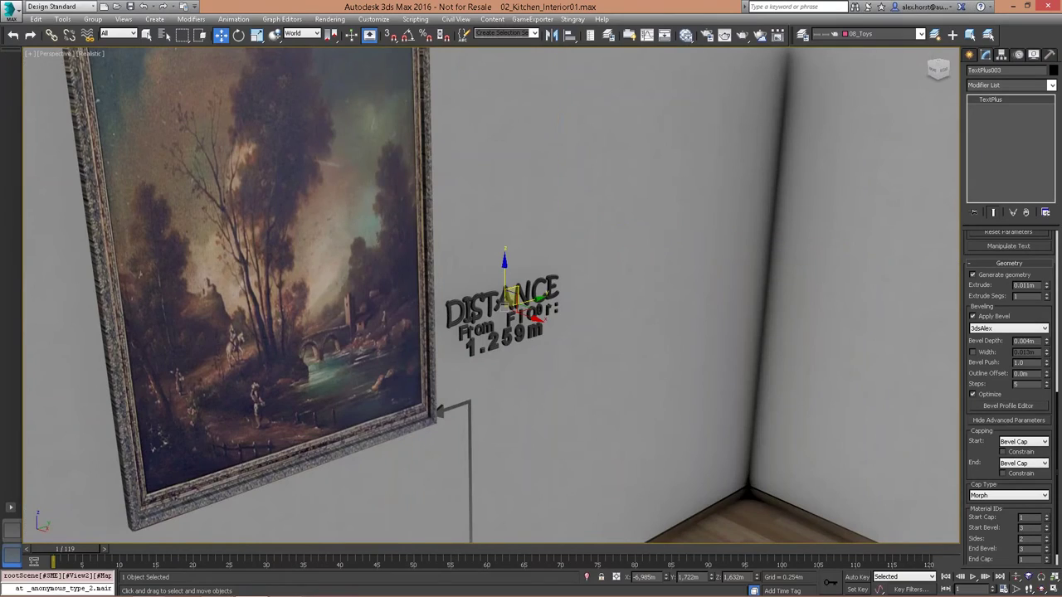
Switch to the running PowerPoint slide show and advance to the speed limit sign demonstration
mouse_move(215, 586)
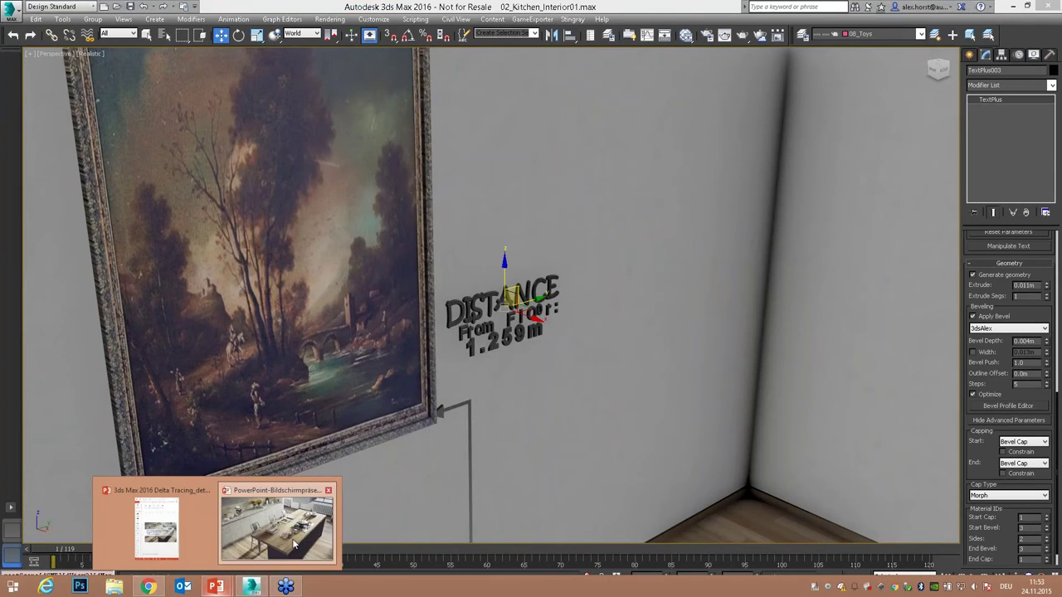
left_click(290, 550)
left_click(687, 466)
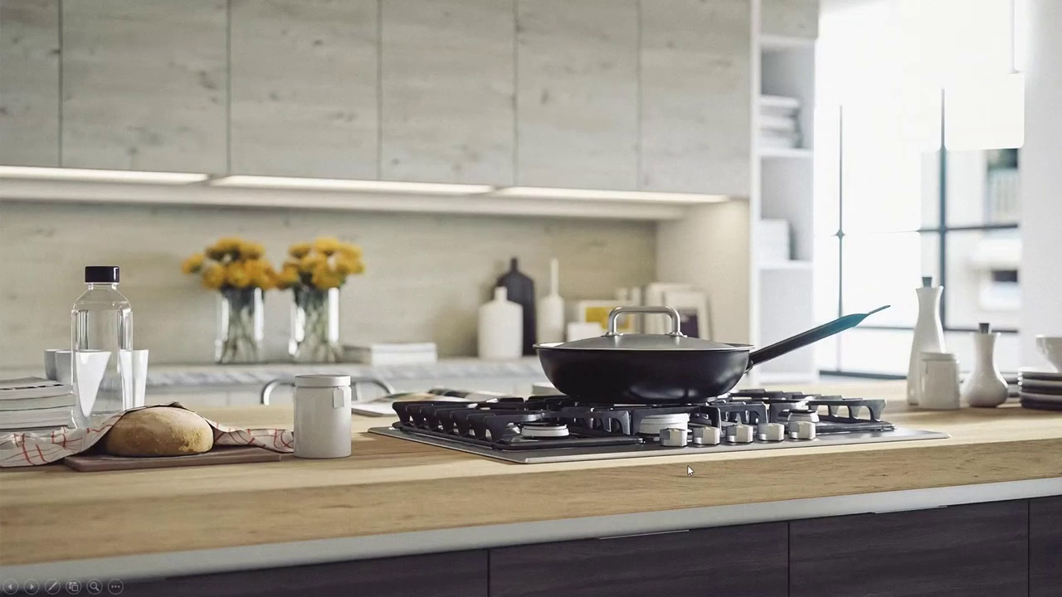
left_click(687, 465)
left_click(860, 371)
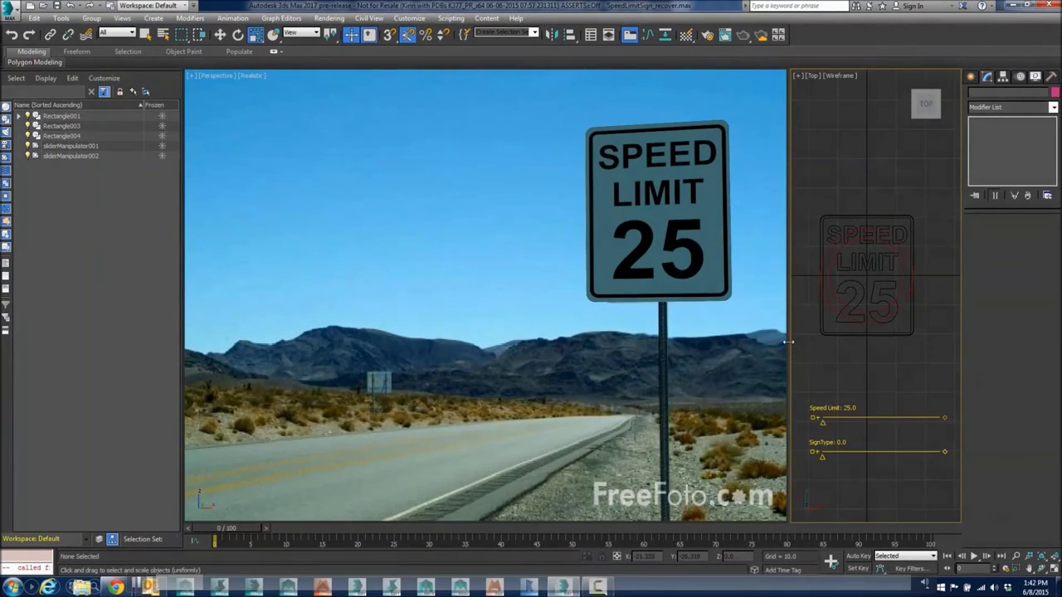
Set the sign's Speed Limit slider to 41 and SignType slider to 1.0, and advance the timeline to frame 4
left_click_drag(823, 424, 854, 427)
left_click_drag(822, 467, 941, 457)
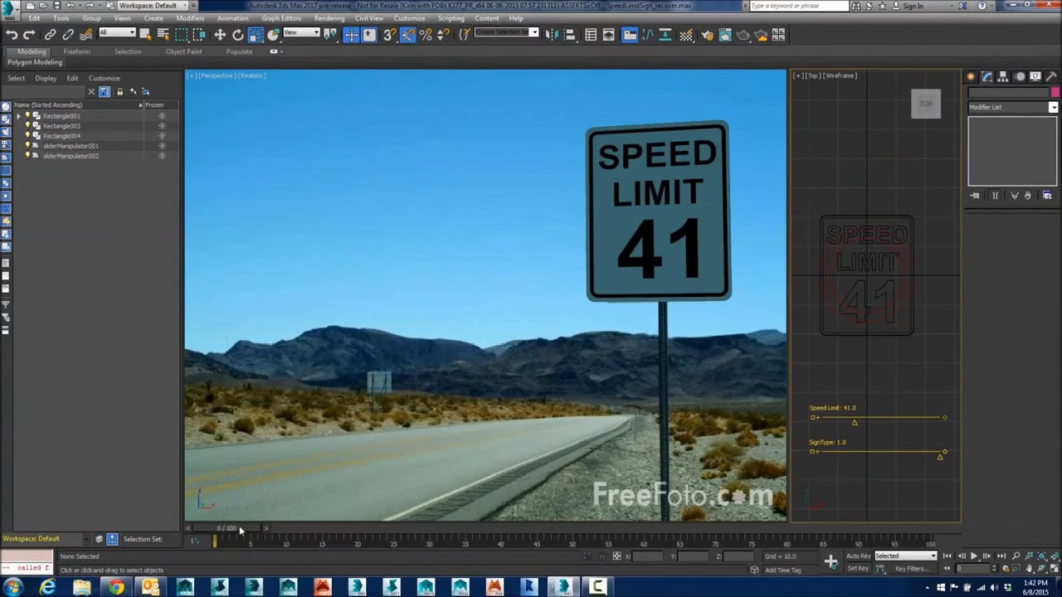
left_click_drag(239, 526, 264, 529)
key("r")
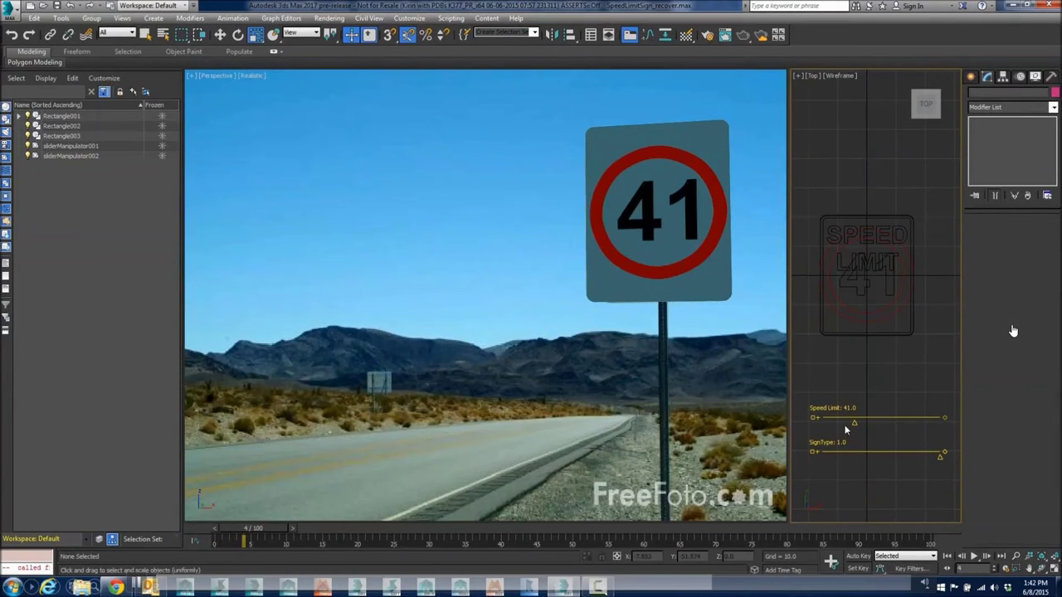
left_click_drag(850, 425, 845, 425)
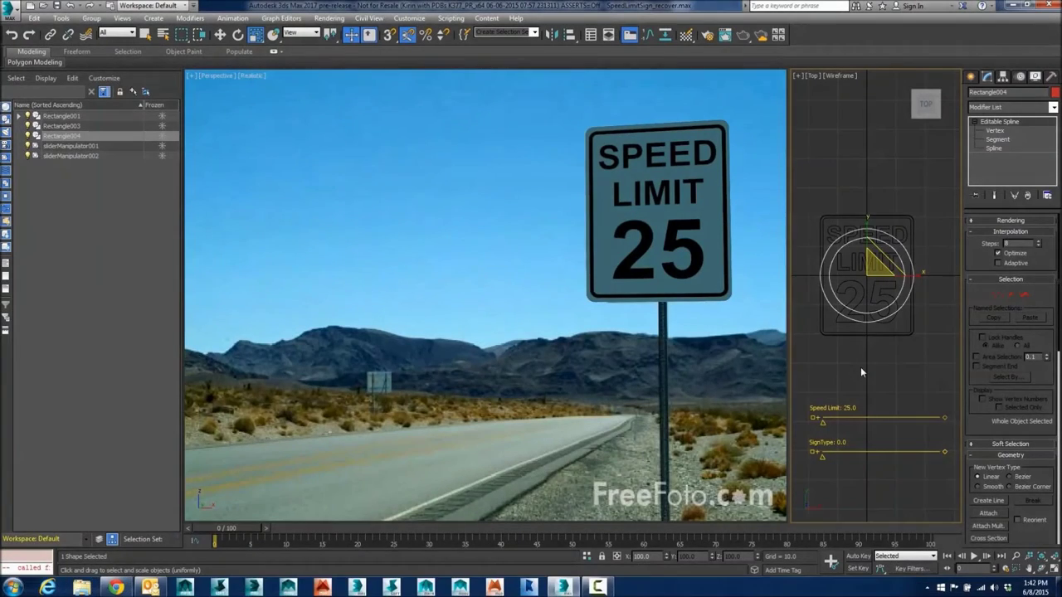
left_click(861, 372)
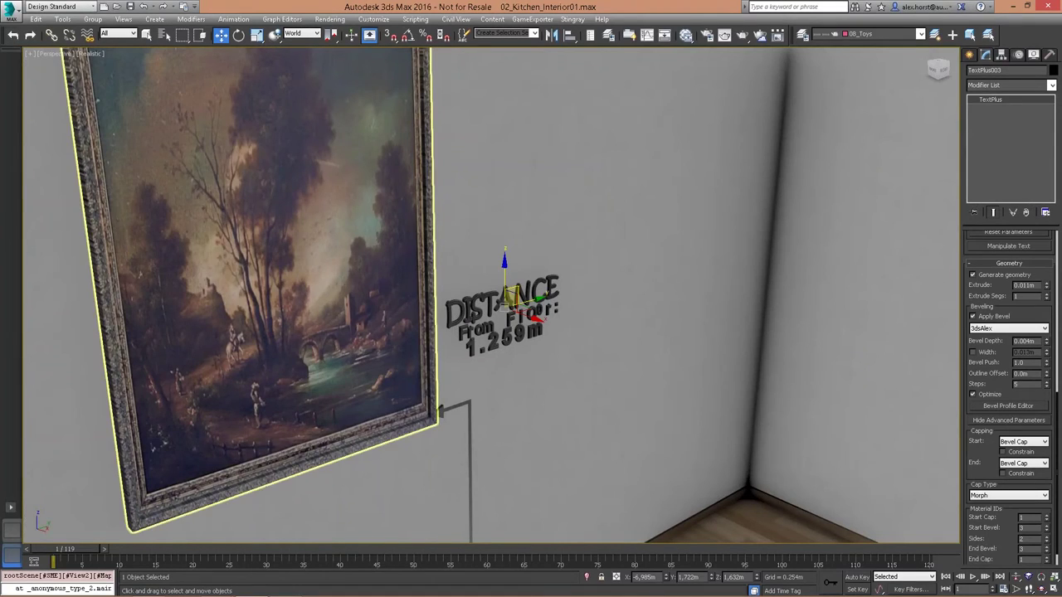
Open the scene 03_Limone_Exterior.max from the scenes folder and switch to the PowerPoint slide show
scroll(406, 189, "down", 1)
scroll(407, 189, "down", 5)
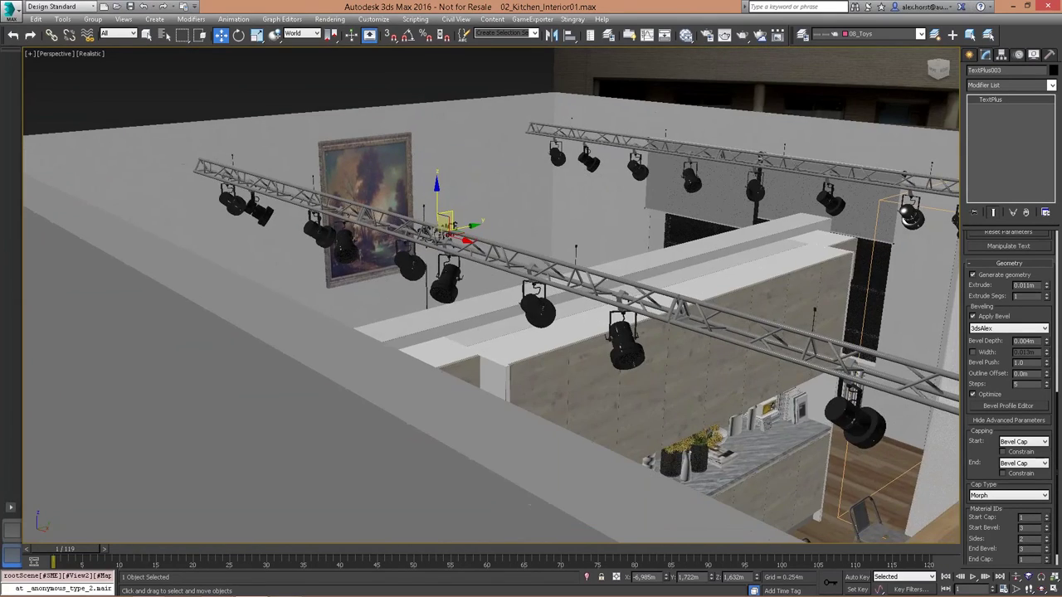
middle_click_drag(406, 189, 281, 126)
scroll(281, 126, "up", 3)
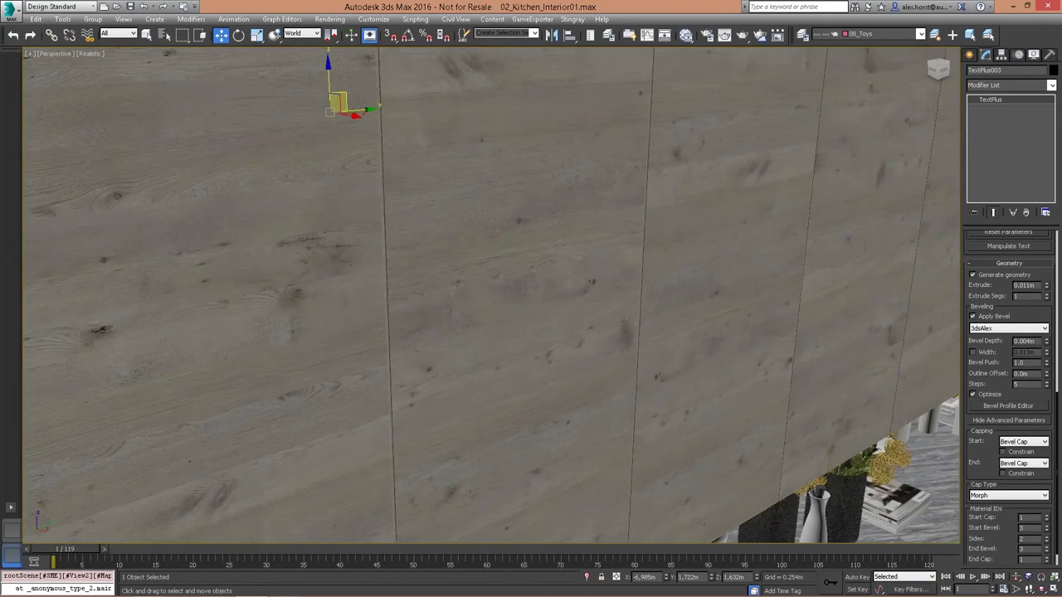
scroll(166, 74, "down", 3)
left_click(13, 13)
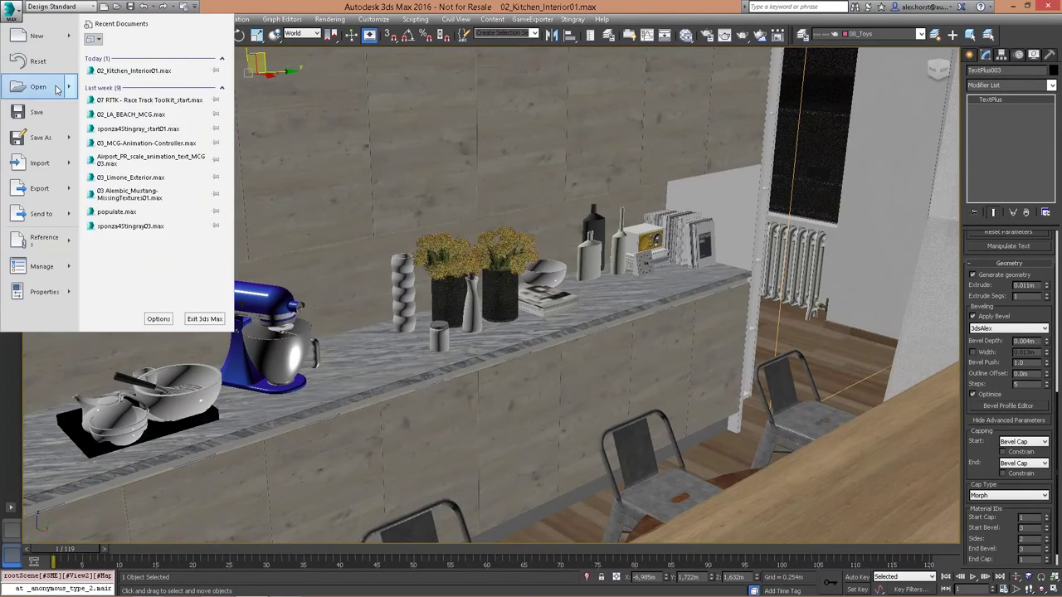
left_click(58, 90)
left_click(530, 321)
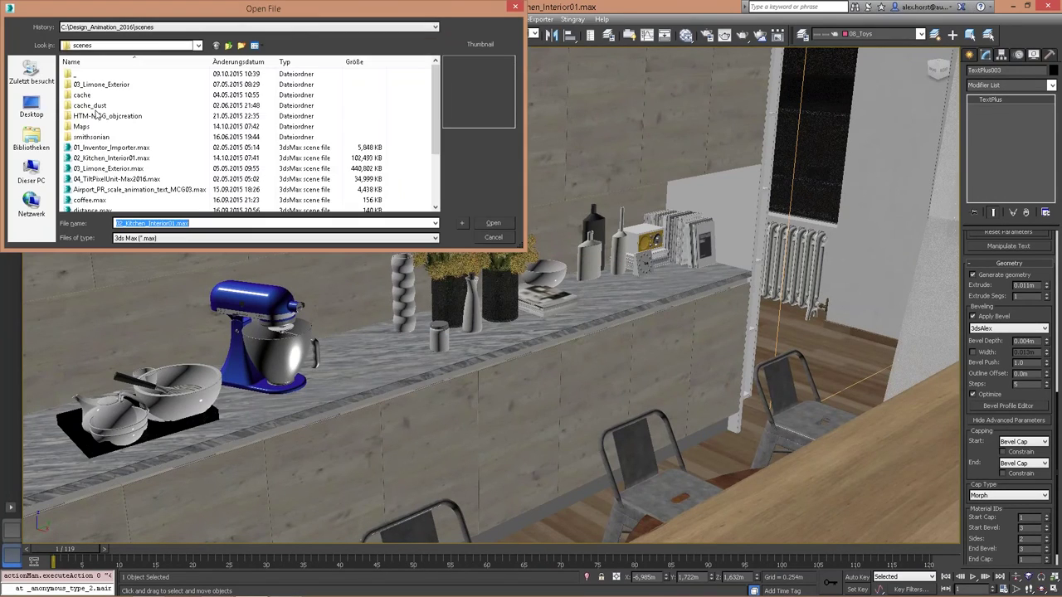
left_click(488, 223)
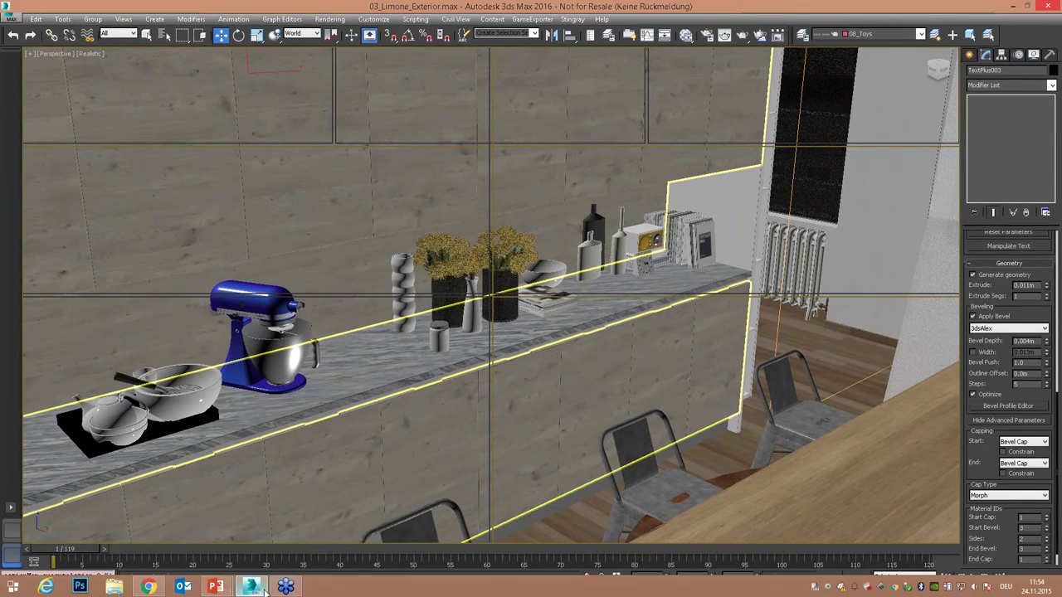
mouse_move(214, 587)
left_click(297, 543)
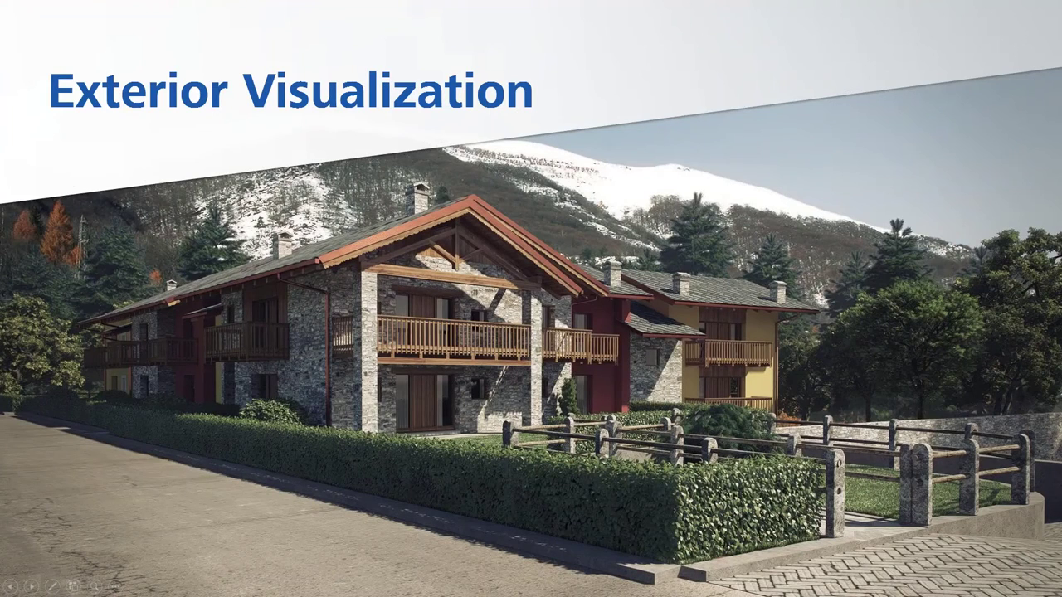
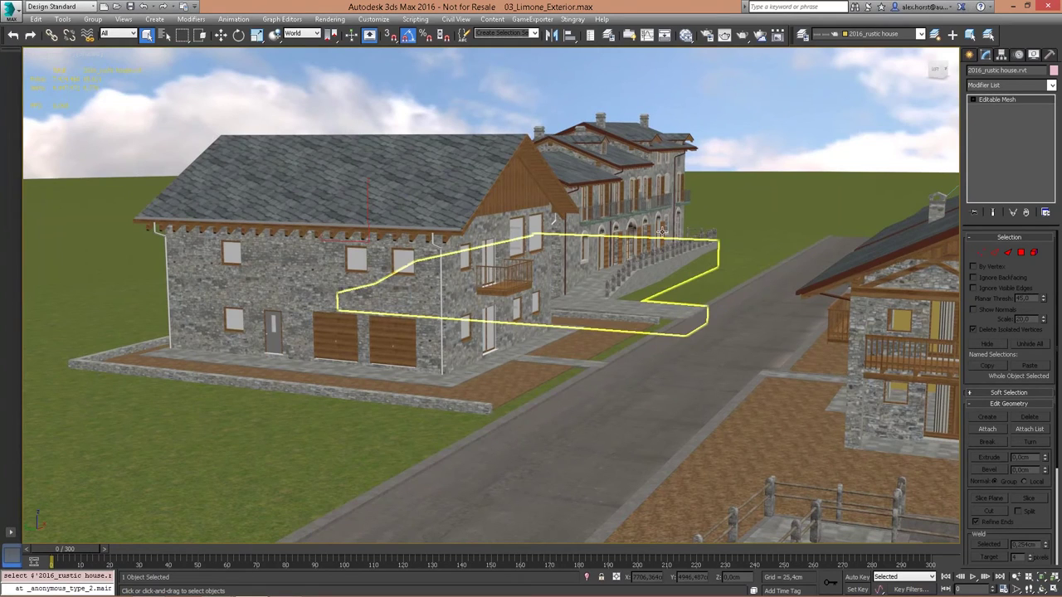
Make dump the current layer and display the spline running along the road
right_click(763, 139)
mouse_move(829, 107)
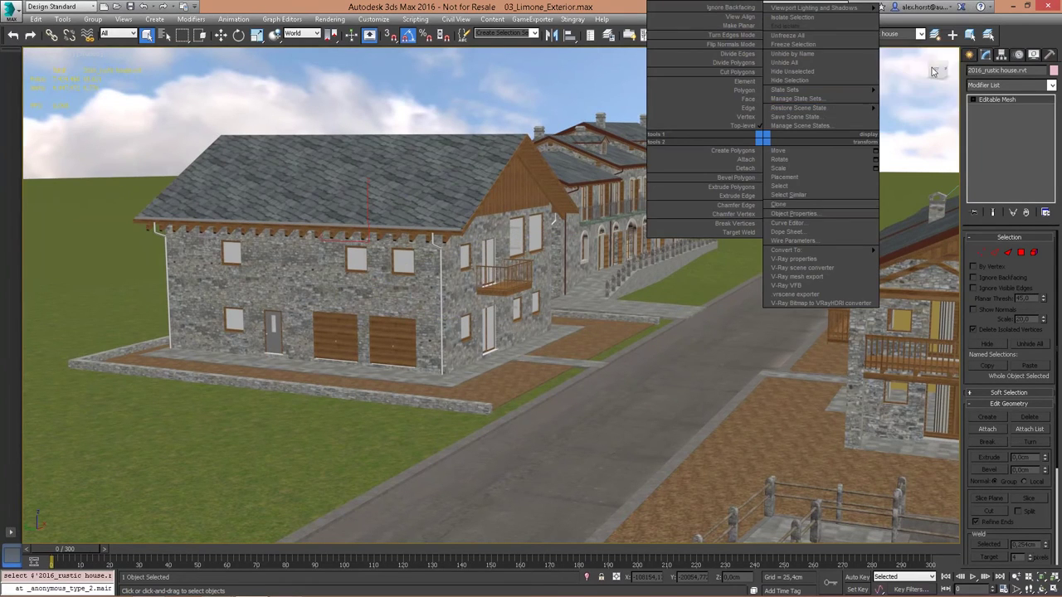
left_click(921, 55)
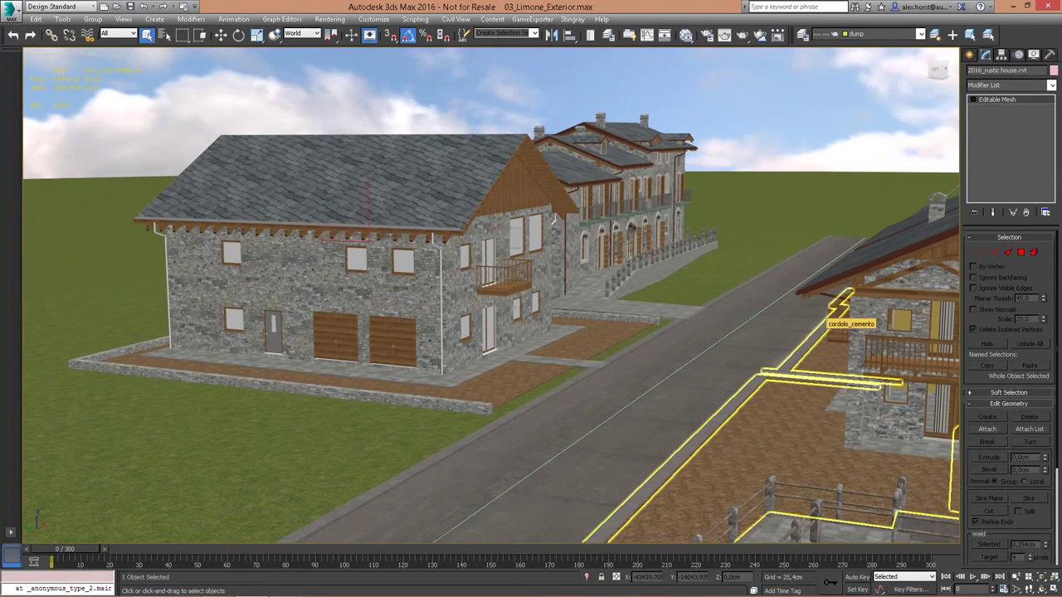
left_click(456, 19)
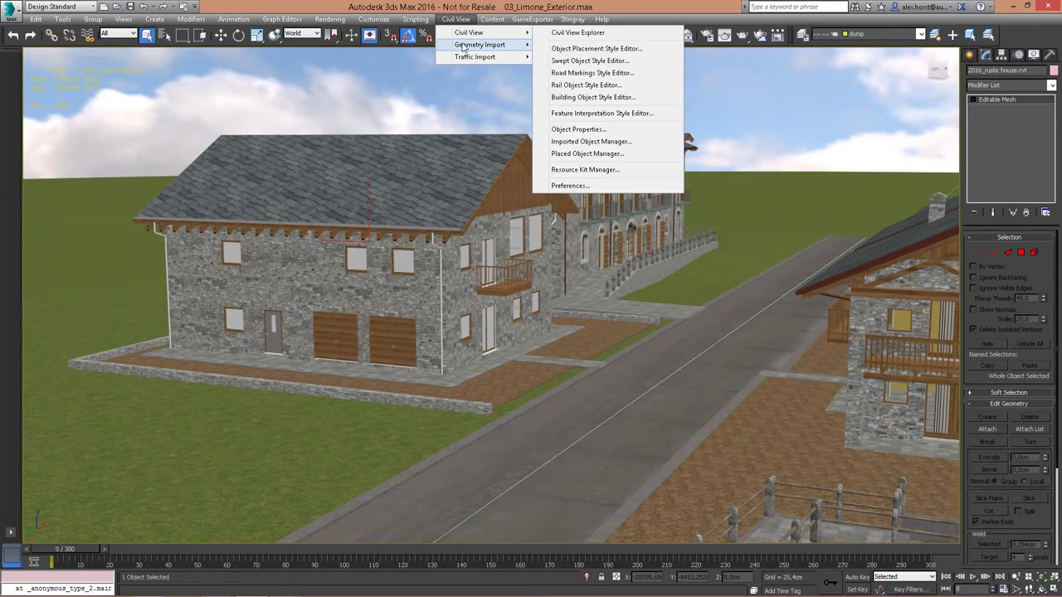
mouse_move(469, 34)
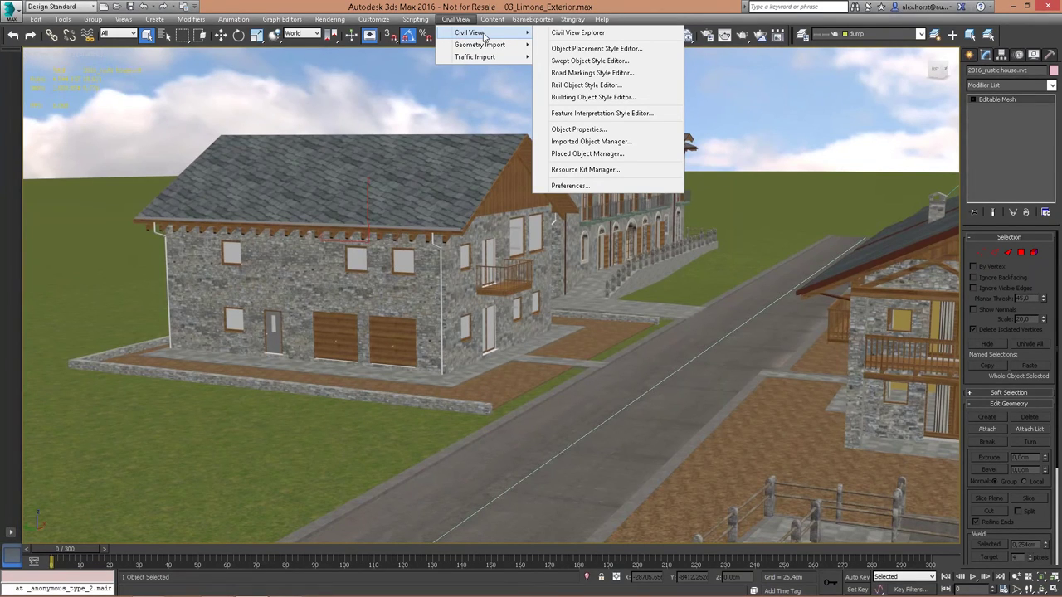
left_click(499, 5)
Select Civil_Spline along the road, then open the Road Markings Style Editor and place it clear of the road
middle_click_drag(543, 415, 539, 315)
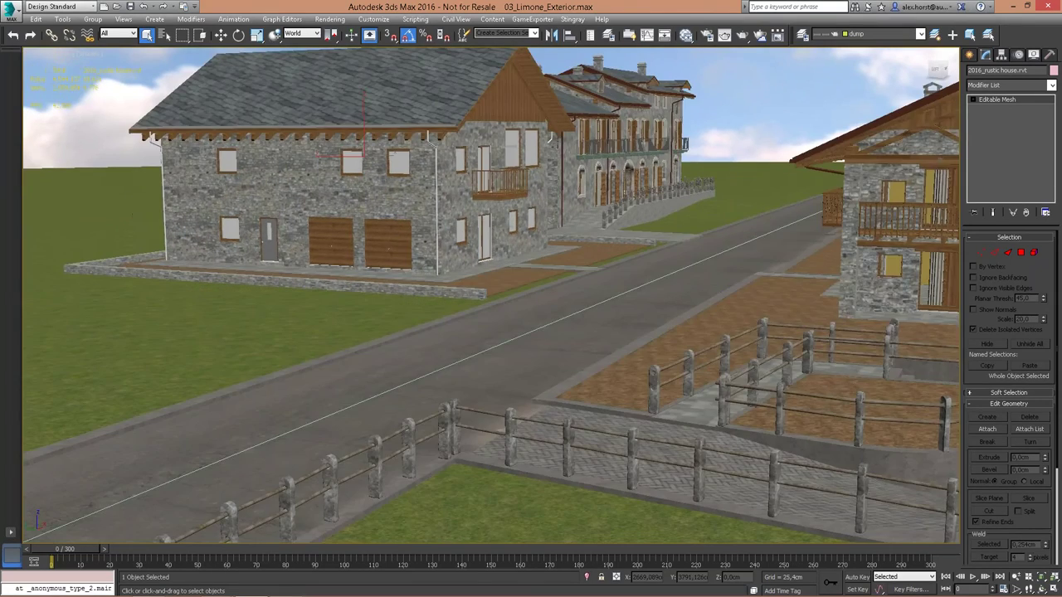
scroll(531, 301, "up", 5)
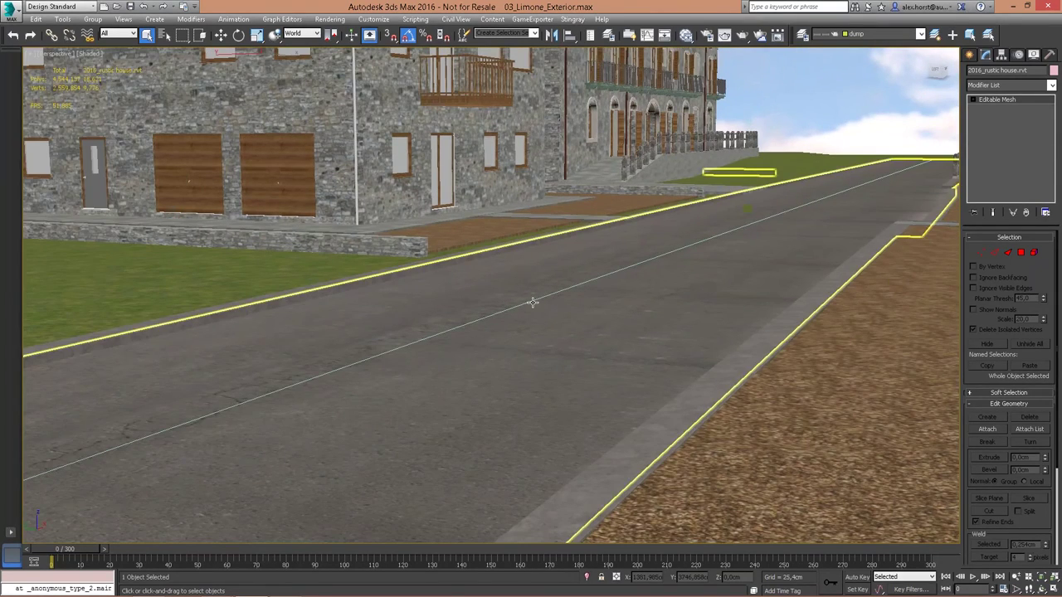
left_click(531, 302)
scroll(531, 301, "down", 4)
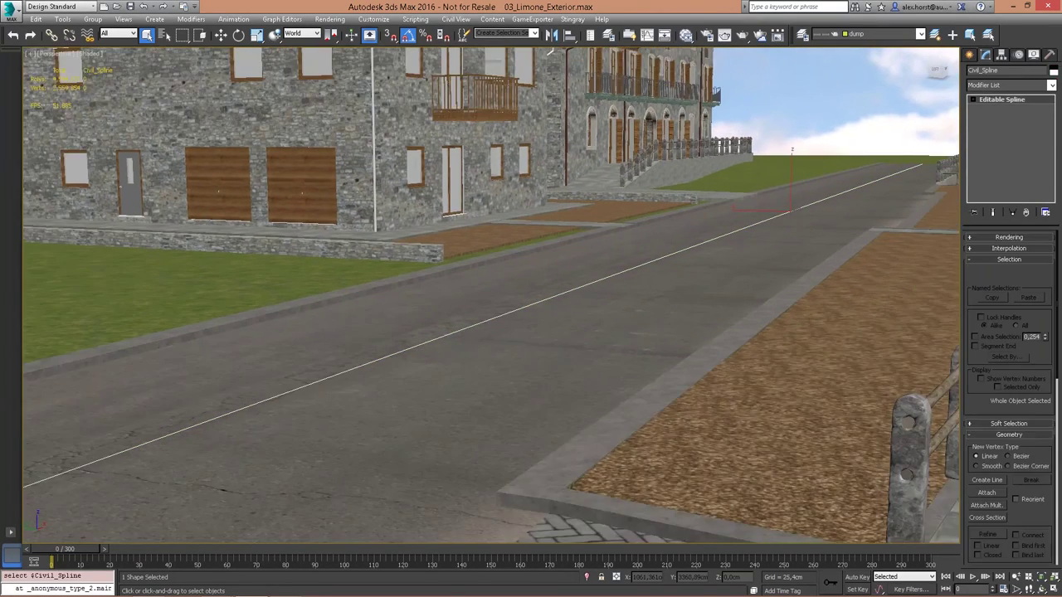
scroll(589, 340, "down", 5)
left_click(457, 19)
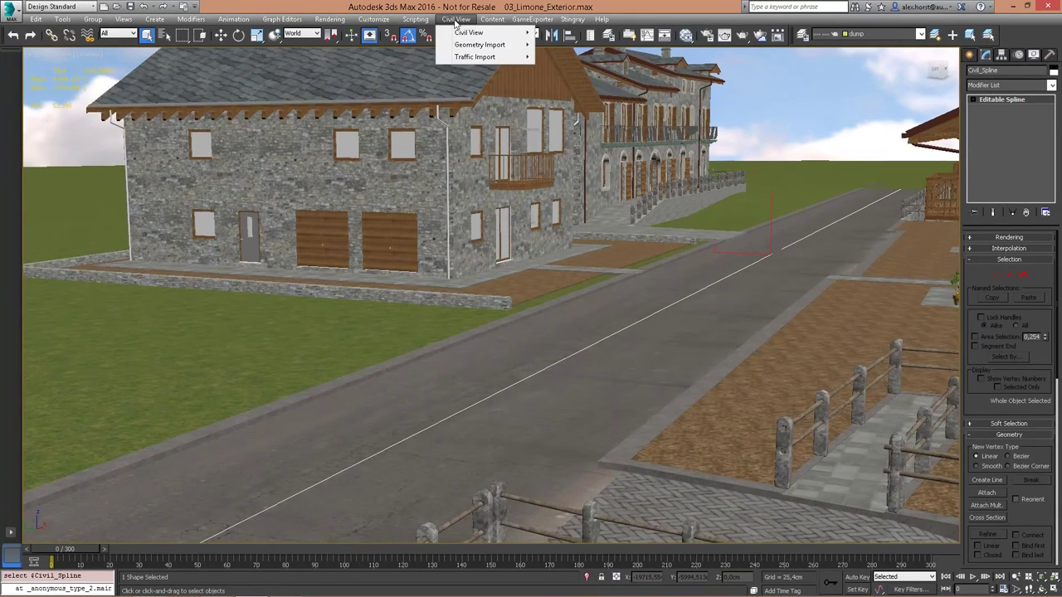
mouse_move(467, 38)
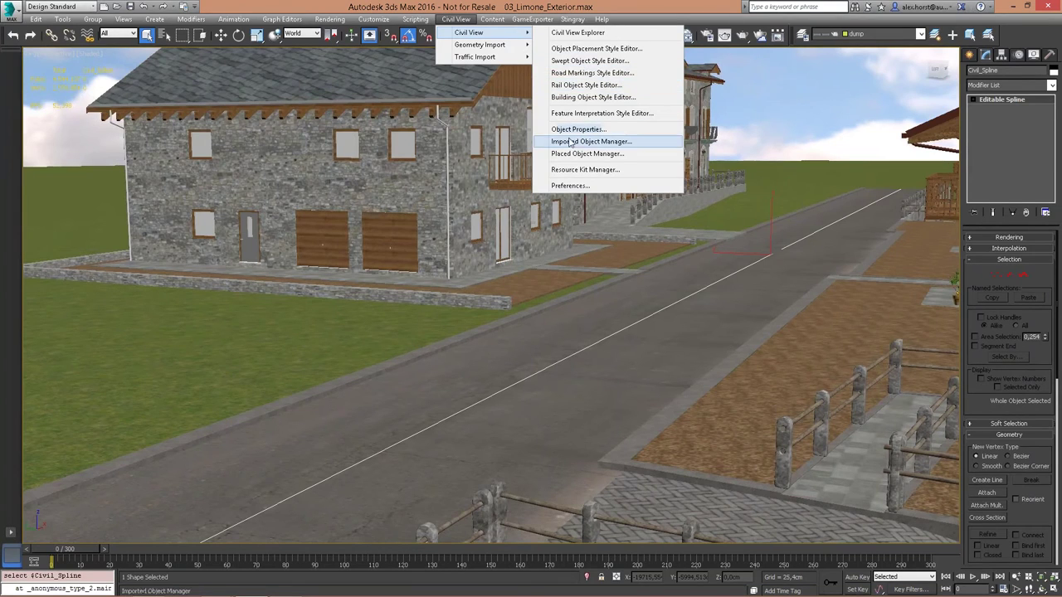
left_click(586, 74)
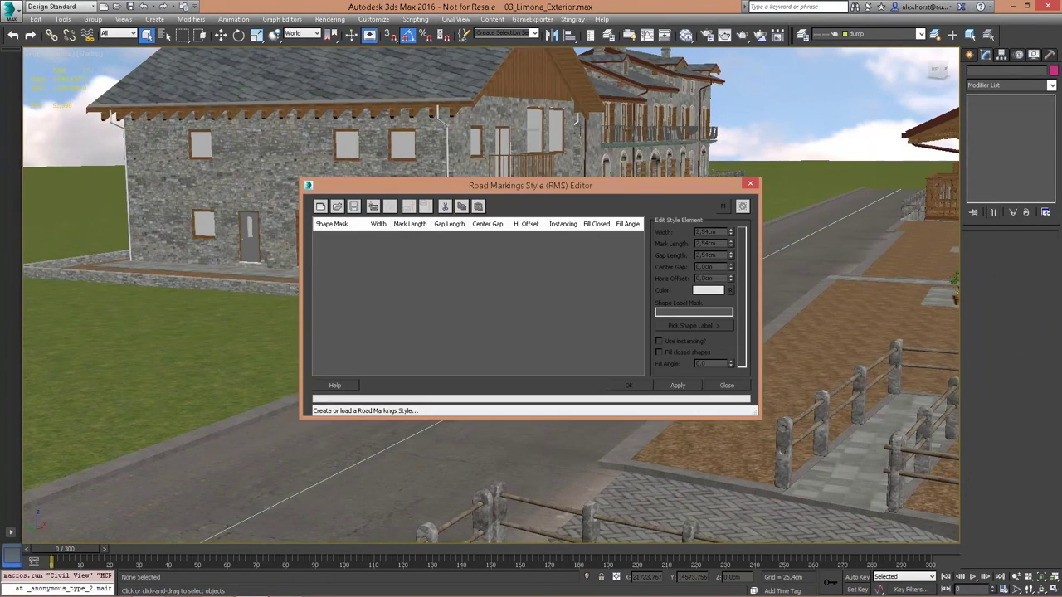
left_click_drag(461, 184, 255, 87)
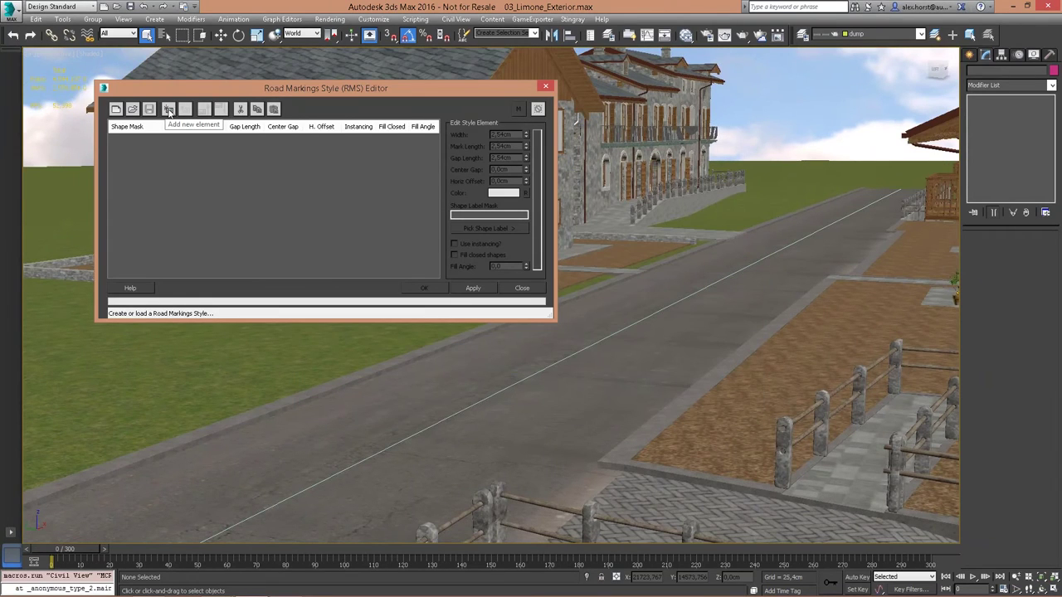
Add a new element to the road markings style and pick Civil_Spline from the scene as its shape label
left_click(167, 109)
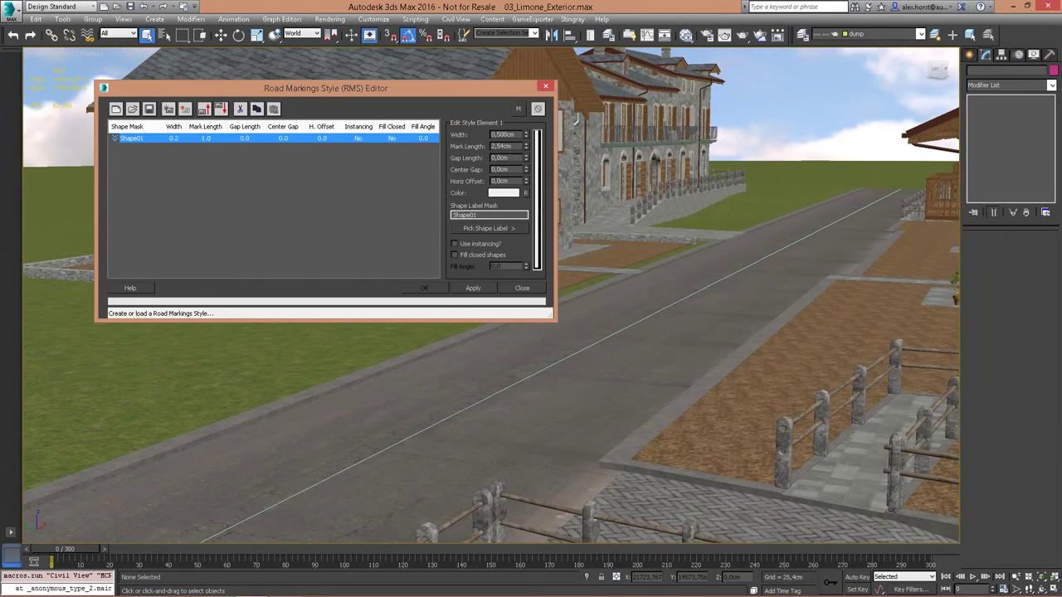
left_click(489, 228)
left_click(614, 332)
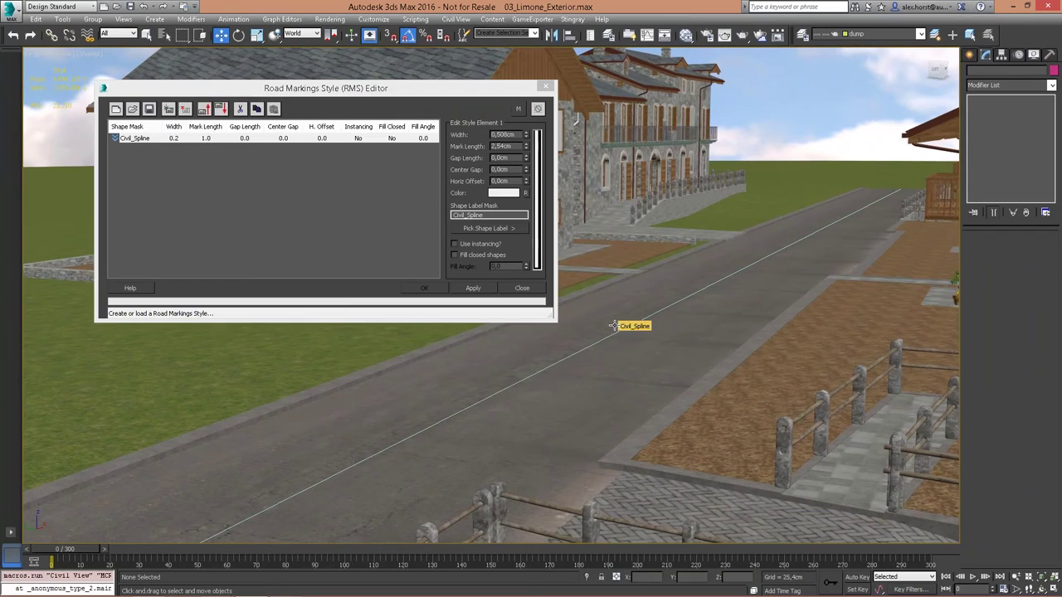
Set the marking element's width to 5 cm and apply it to create a continuous line on the road
double_click(503, 134)
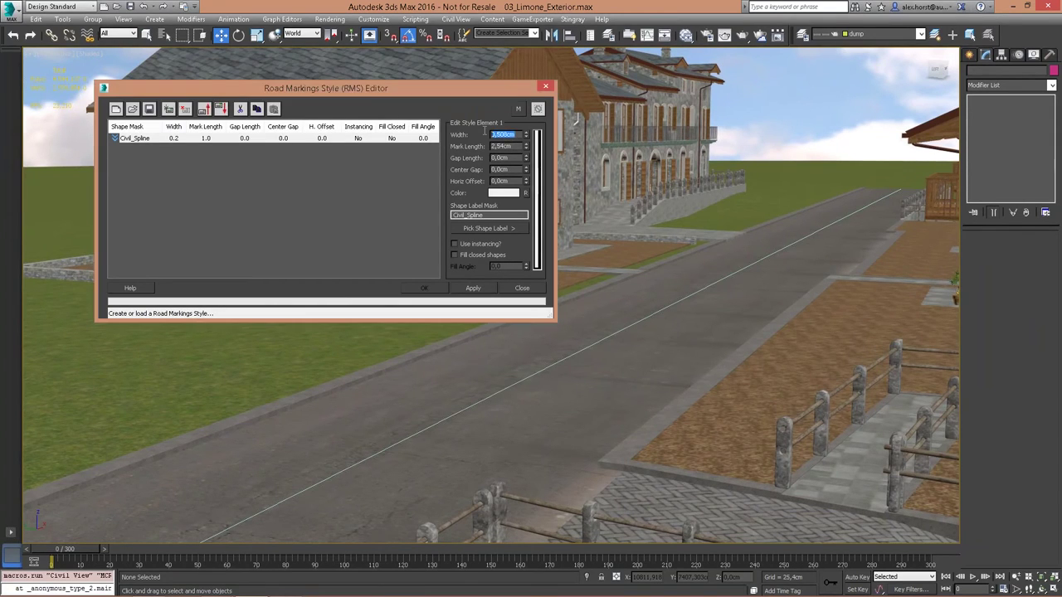
type("5")
key("Return")
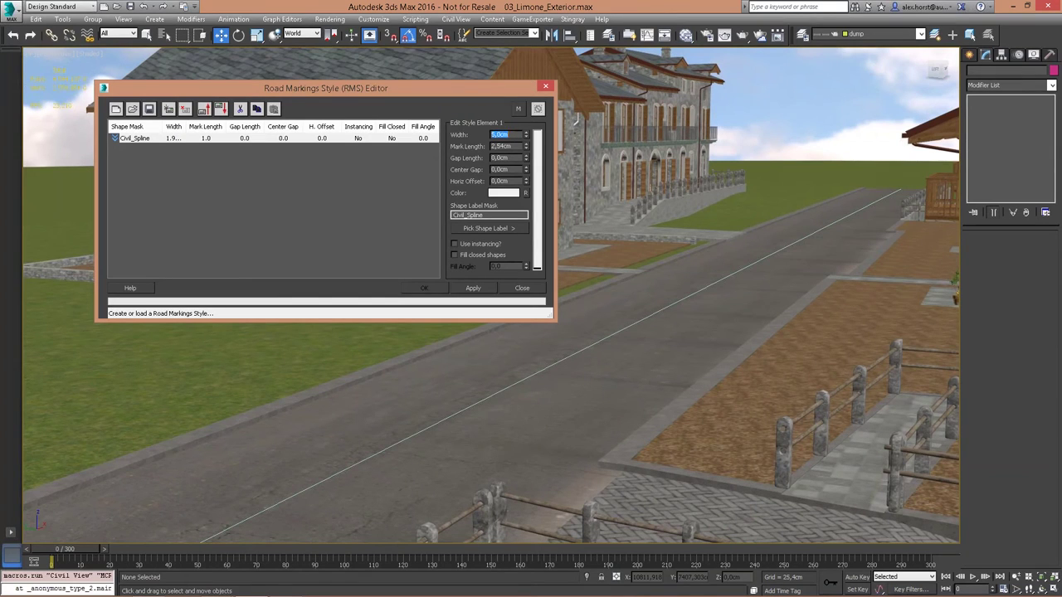
left_click(473, 288)
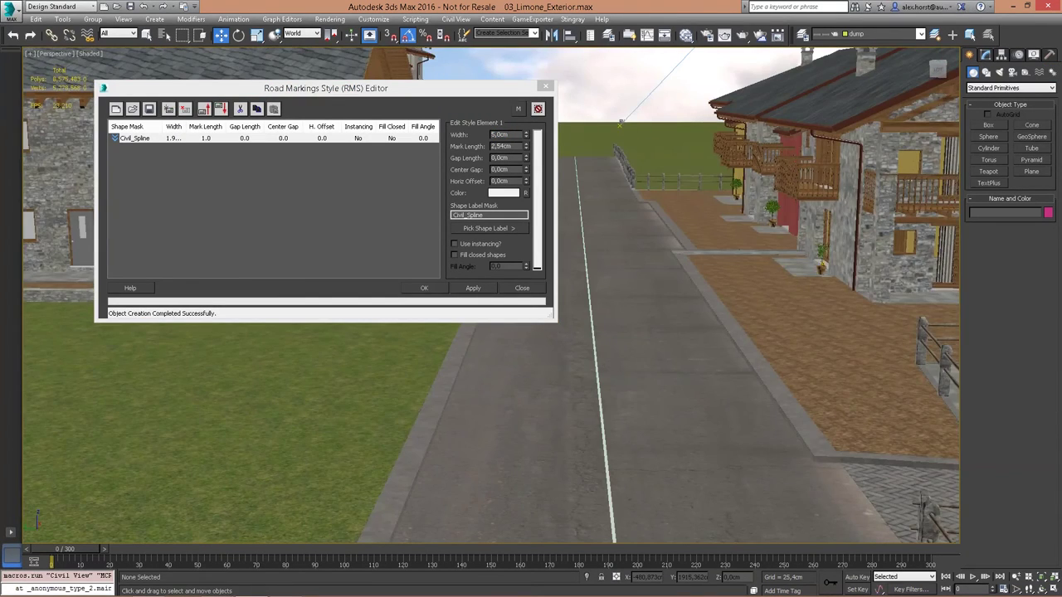
middle_click_drag(713, 332, 697, 384, "alt")
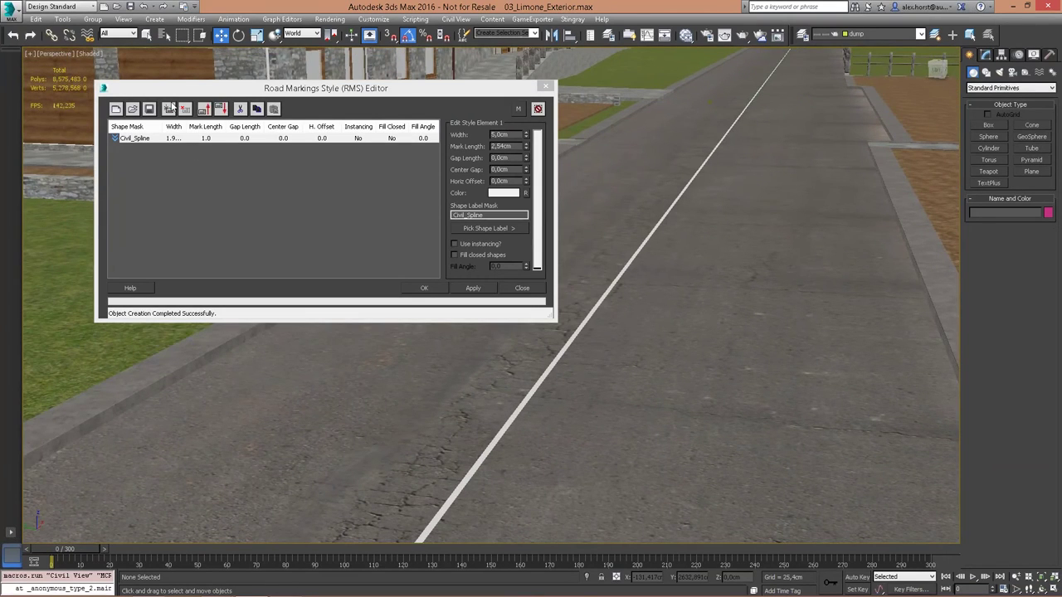
Duplicate the Civil_Spline element in the road markings style and turn on the editor's M option
left_click(257, 109)
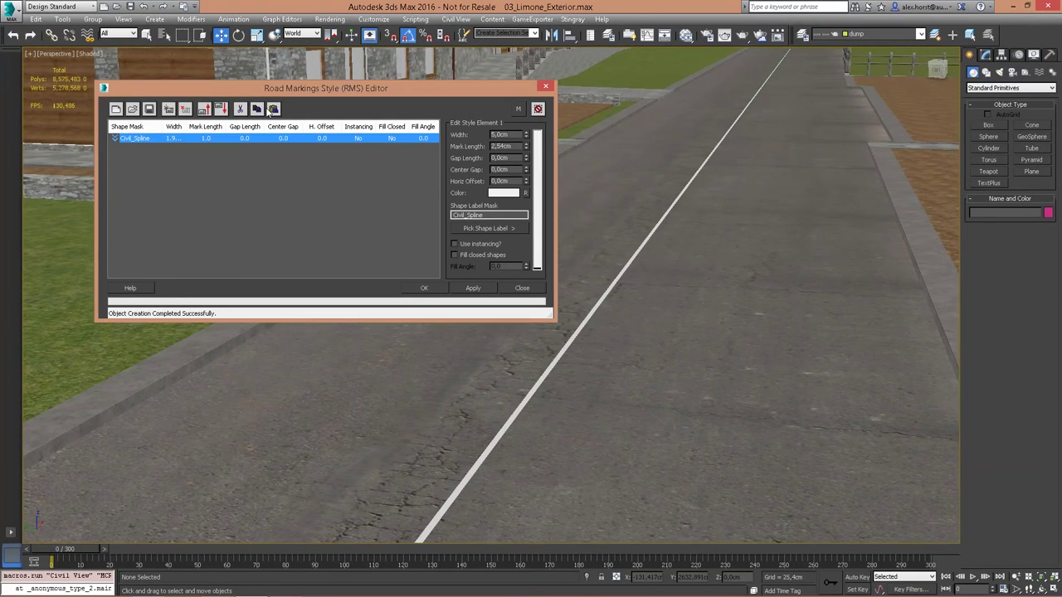
left_click(274, 108)
left_click(518, 109)
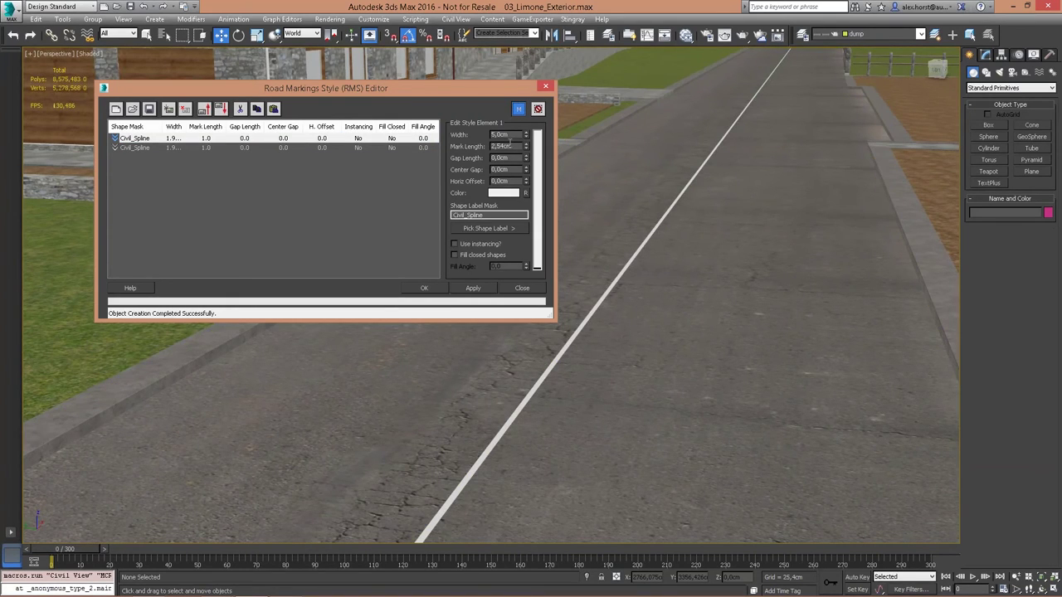
Set the first element's mark length to 200 cm and its gap length to 250 cm
left_click(514, 146)
type("200")
key("Return")
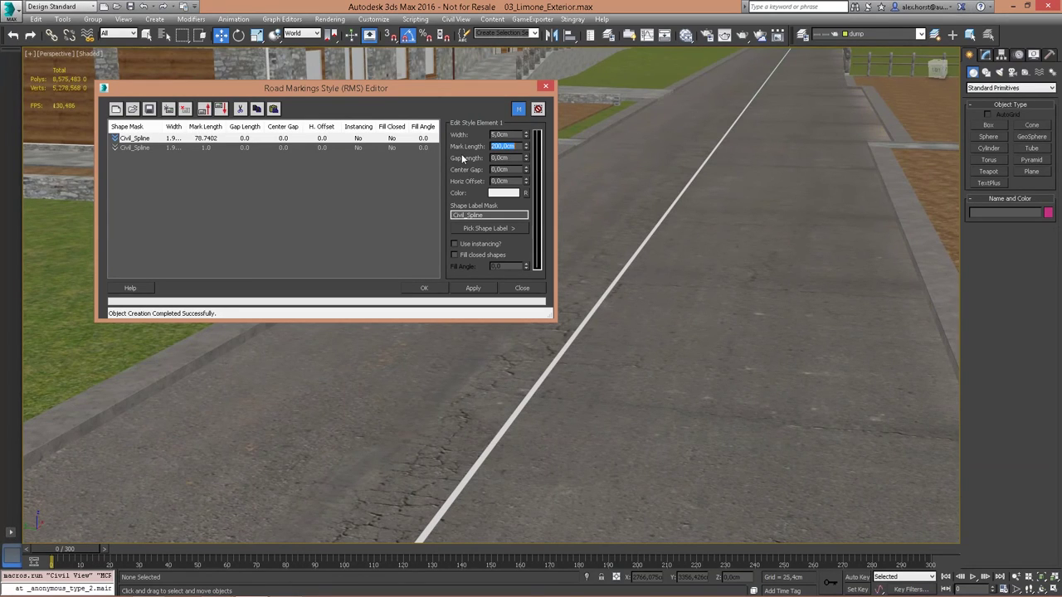
key("Tab")
type("250")
key("Return")
Apply a horizontal offset of -10 cm to the dashed marking and close the editor without saving the style
left_click_drag(510, 181, 490, 181)
type("-10")
key("Return")
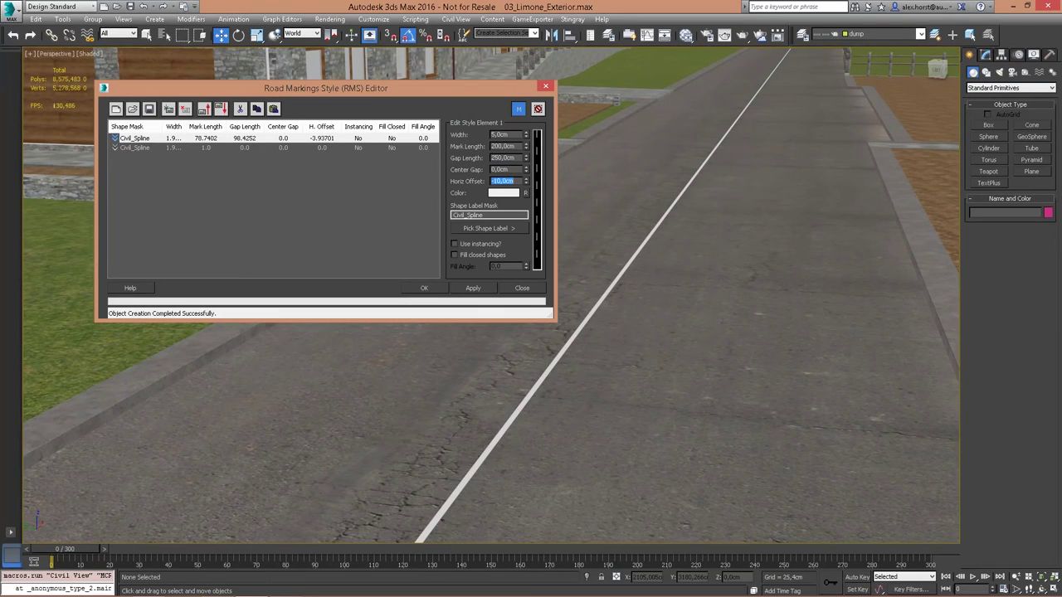
left_click(471, 288)
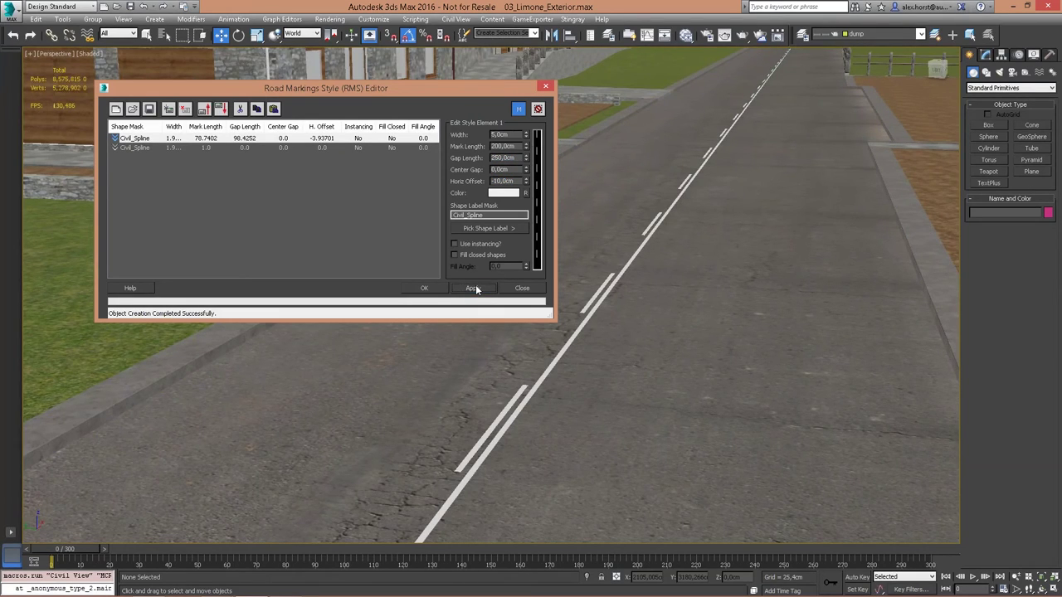
mouse_move(698, 331)
middle_mouse_down()
mouse_move(721, 334)
mouse_move(694, 330)
middle_mouse_up()
left_click(528, 289)
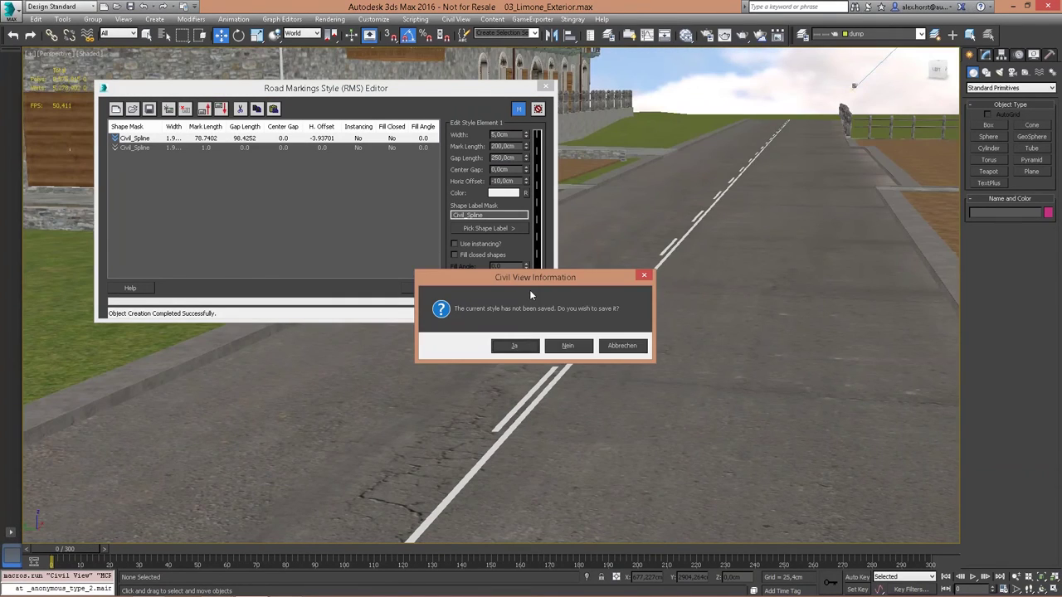
left_click(572, 347)
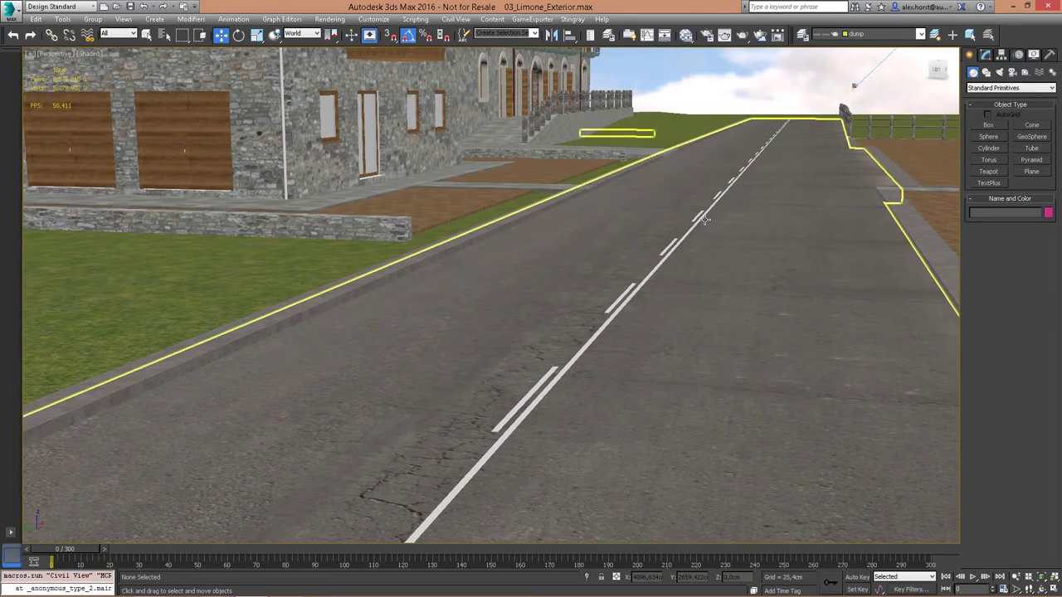
Select Civil_Spline through the wireframe view and pick its vertex at the far end of the road
key("F3")
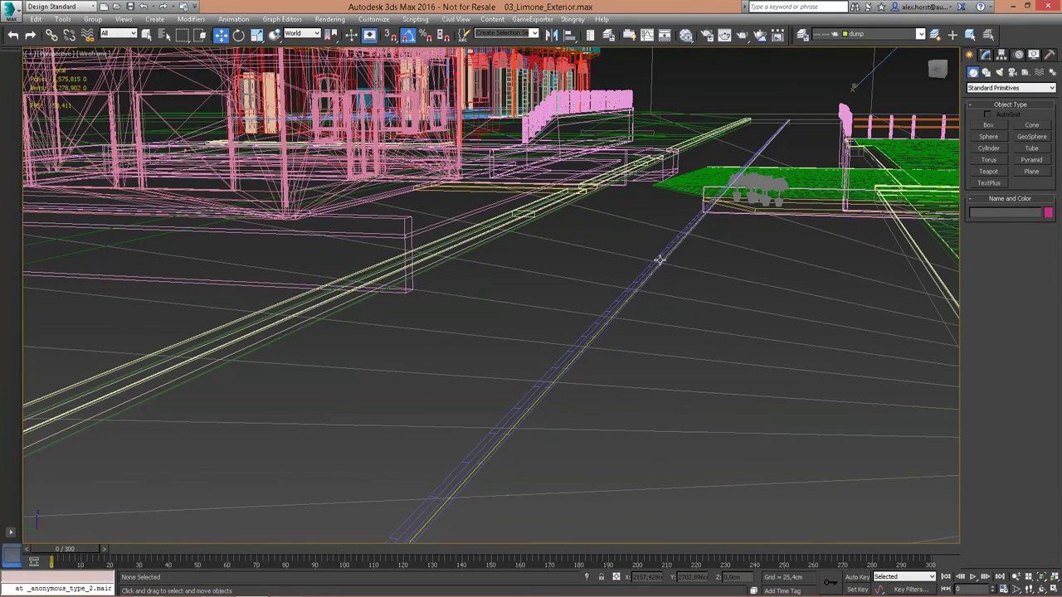
left_click(659, 260)
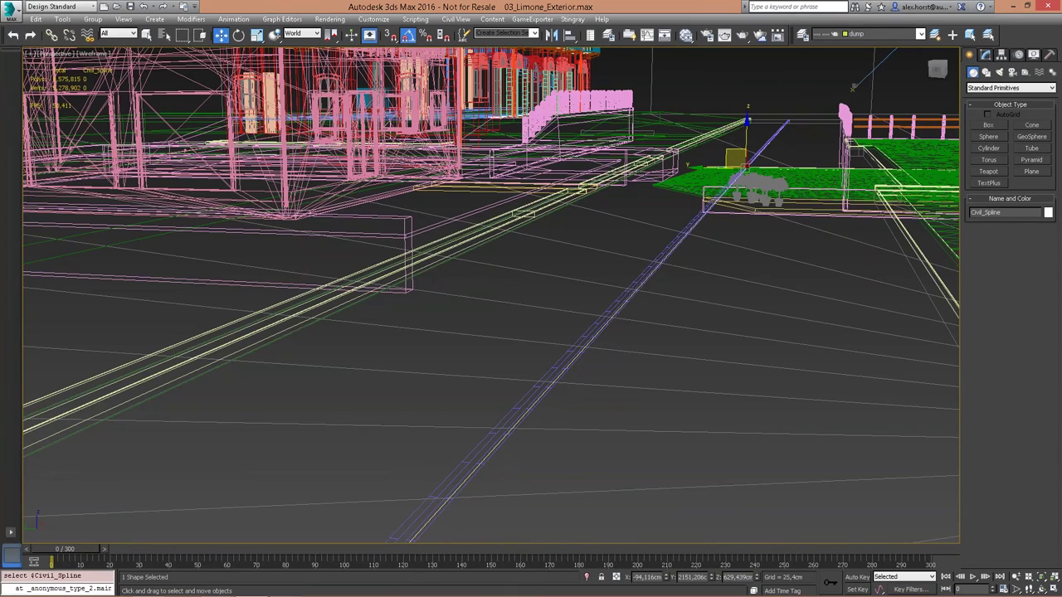
left_click(985, 55)
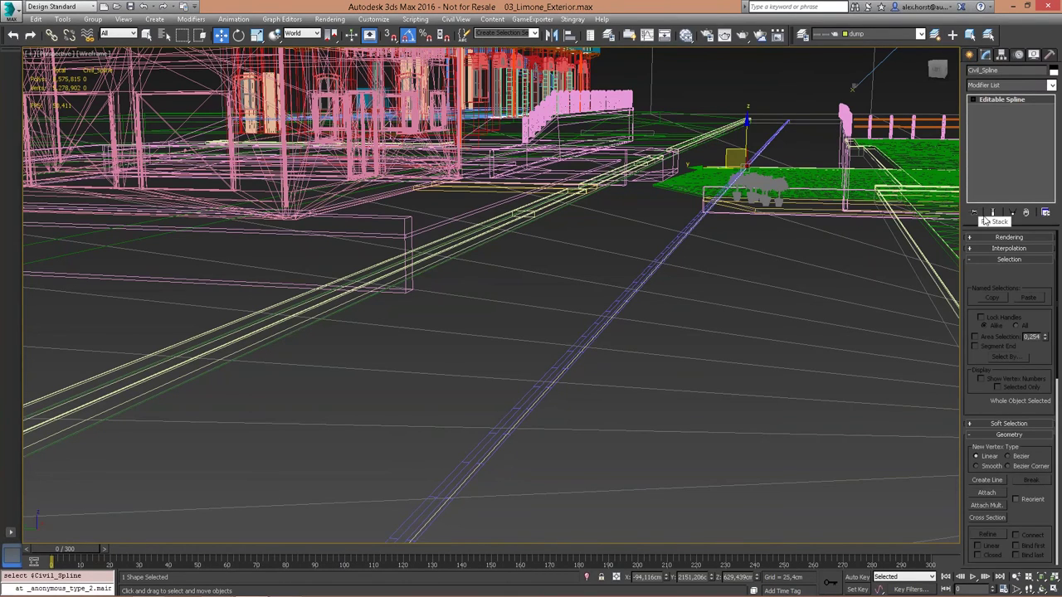
left_click(995, 274)
left_click(785, 118)
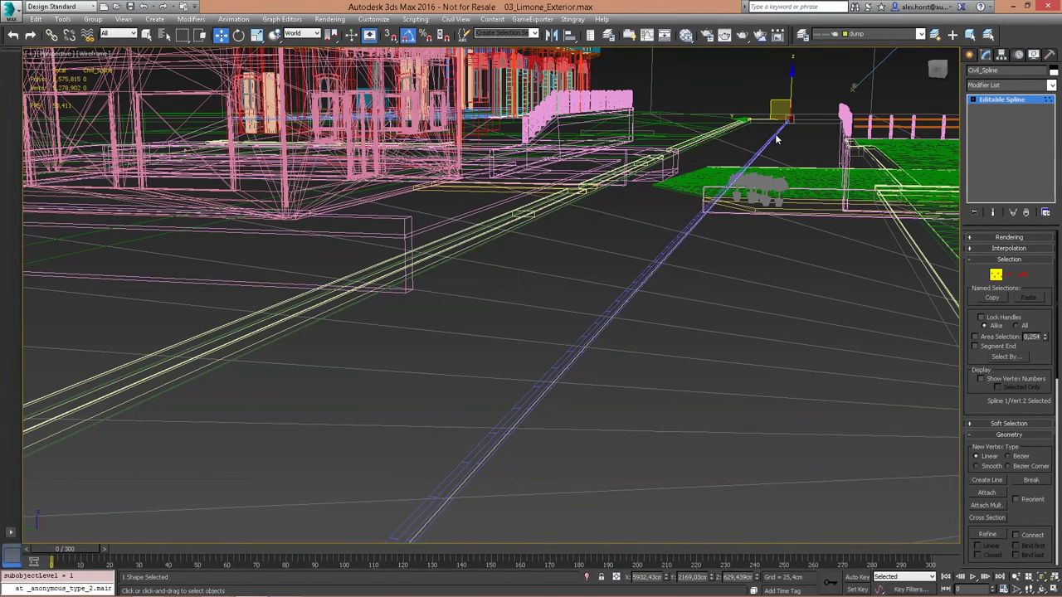
key("F3")
Try moving the spline's far end vertex across the road to check that the markings follow it
left_click_drag(726, 114, 812, 181)
scroll(808, 177, "down", 6)
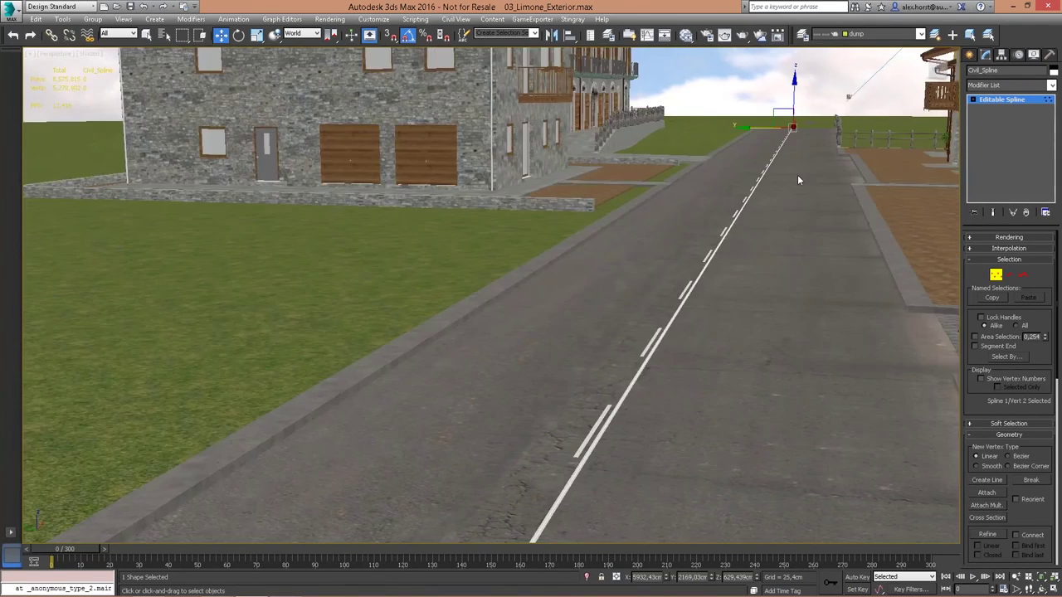
middle_click_drag(834, 156, 828, 190, "alt")
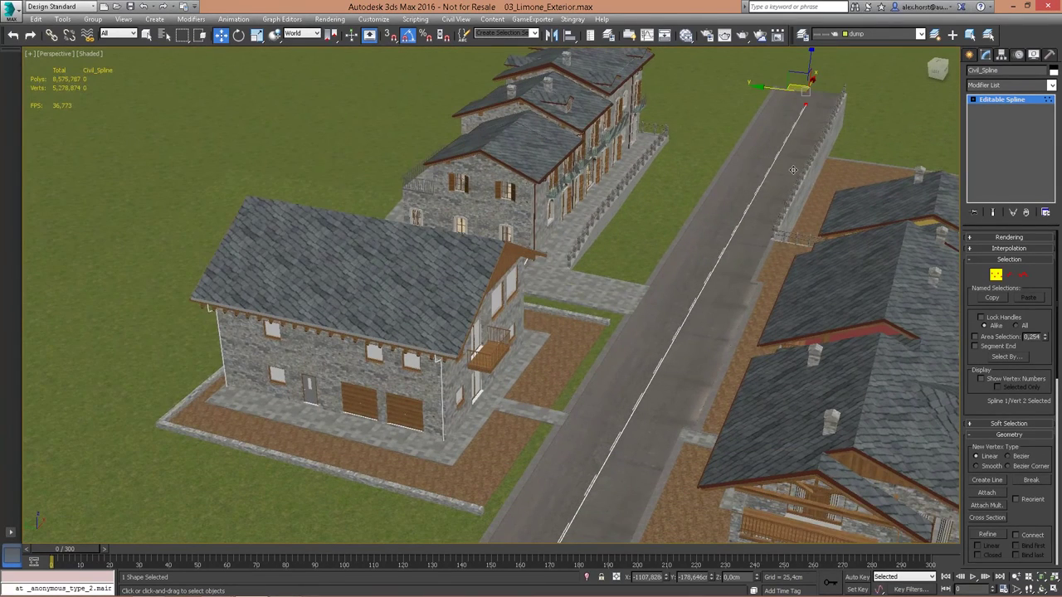
left_click_drag(803, 90, 698, 176)
right_click(699, 177)
middle_click_drag(771, 185, 662, 402, "alt")
middle_click_drag(757, 303, 830, 415)
left_click_drag(832, 123, 818, 72)
right_click(818, 72)
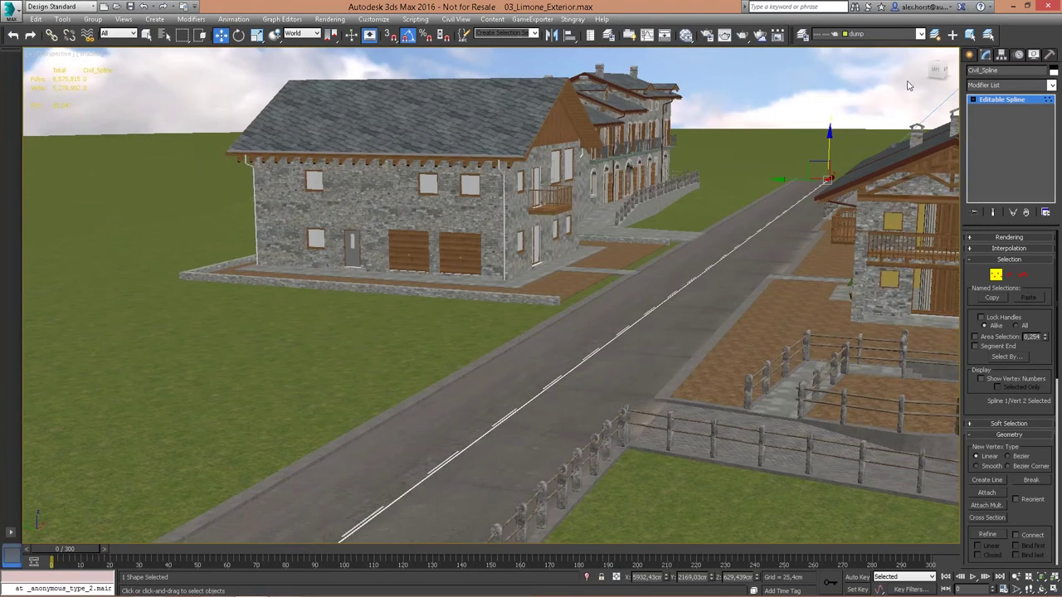
Leave vertex editing and open the Object Placement Style Editor with Civil_Spline still selected
left_click(968, 54)
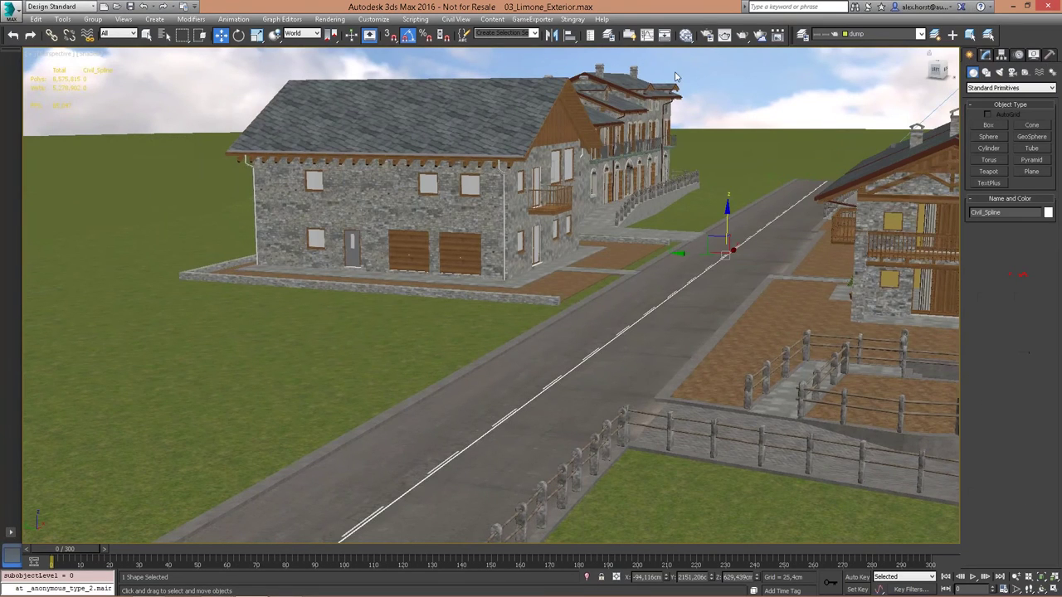
scroll(647, 193, "up", 1)
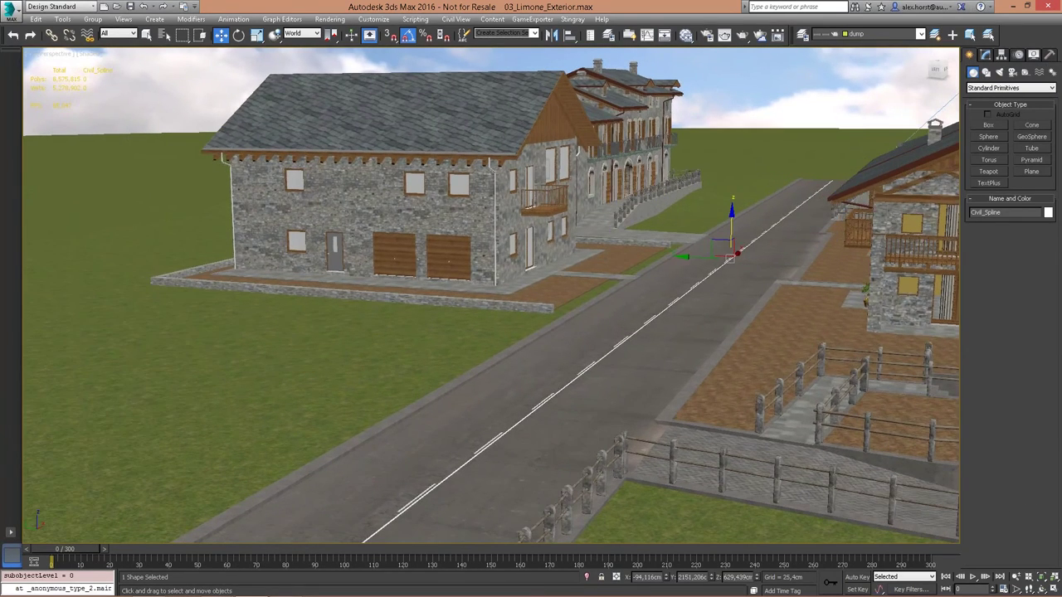
scroll(729, 240, "up", 1)
left_click(455, 18)
mouse_move(477, 35)
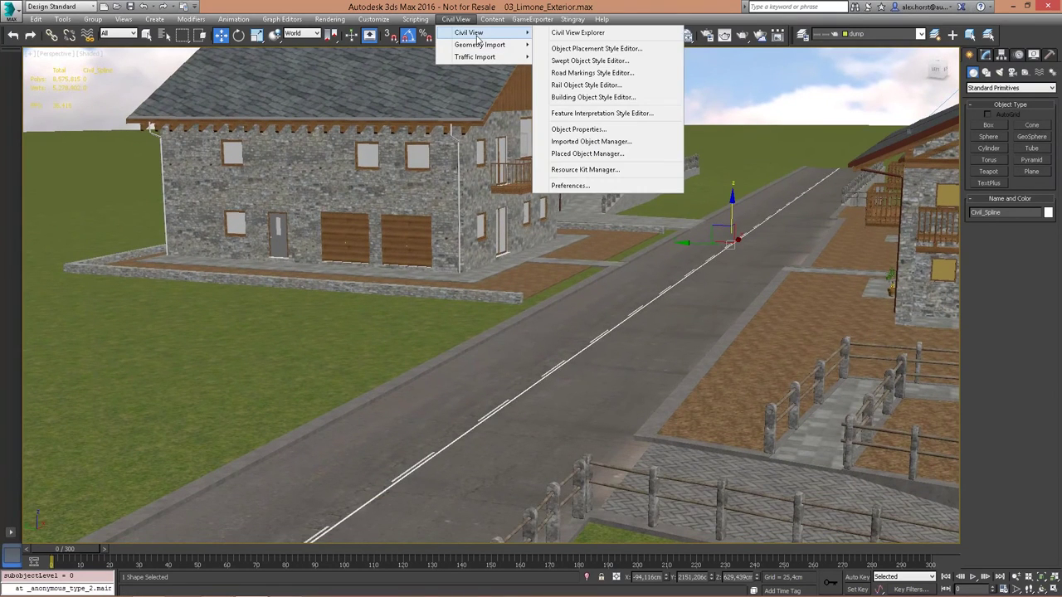
left_click(603, 48)
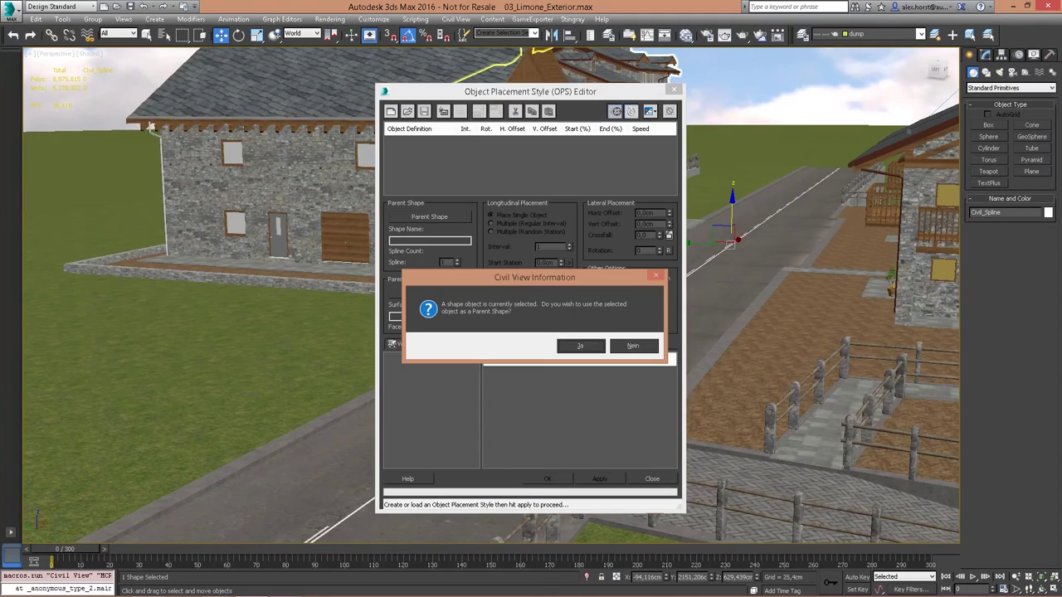
Use the selected Civil_Spline as the parent shape and add a new object definition to the placement style
left_click(585, 348)
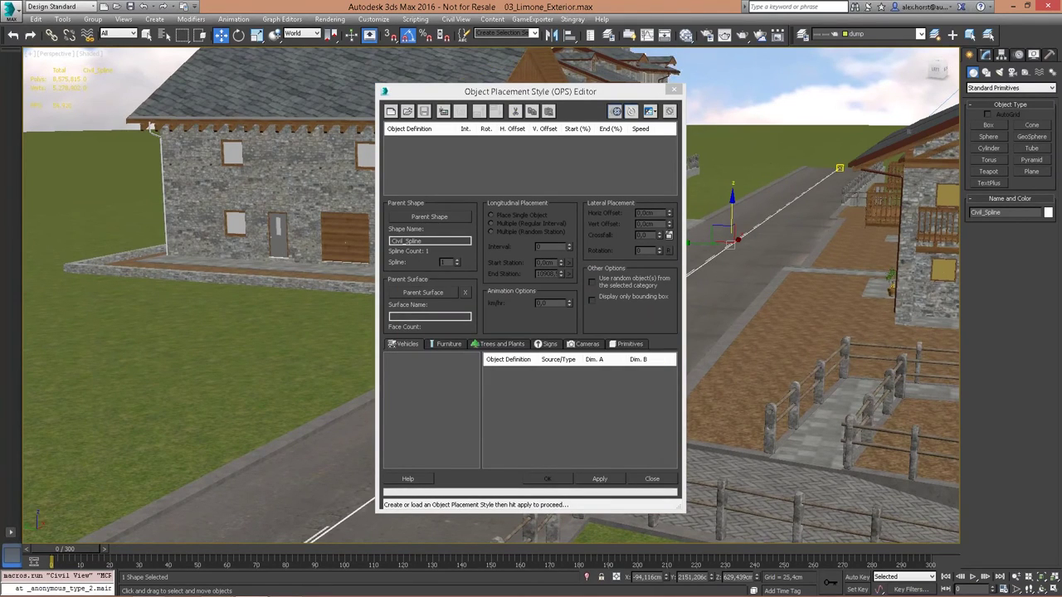
left_click_drag(531, 91, 258, 45)
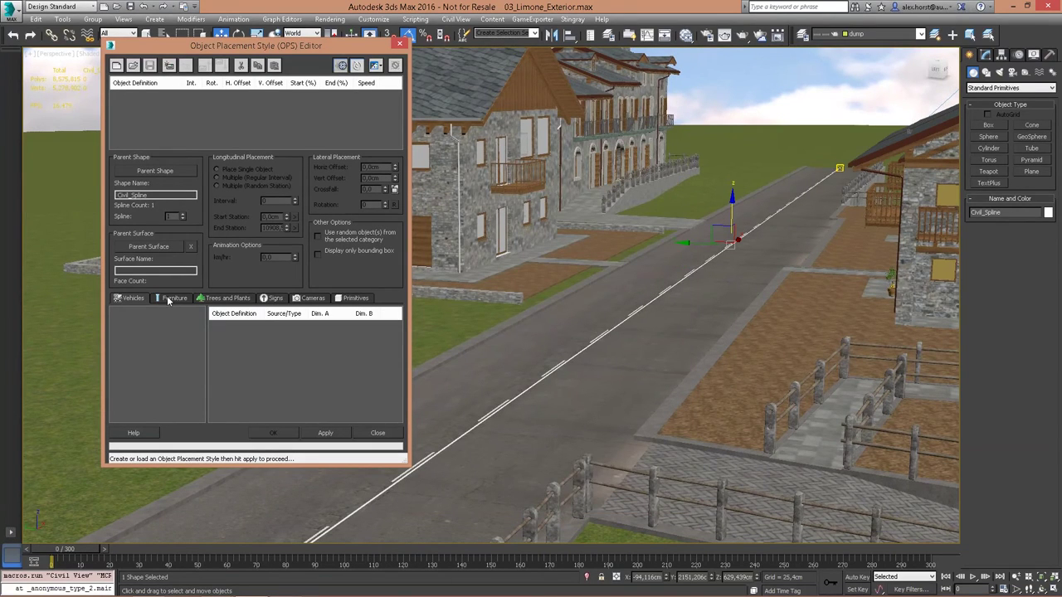
left_click(169, 65)
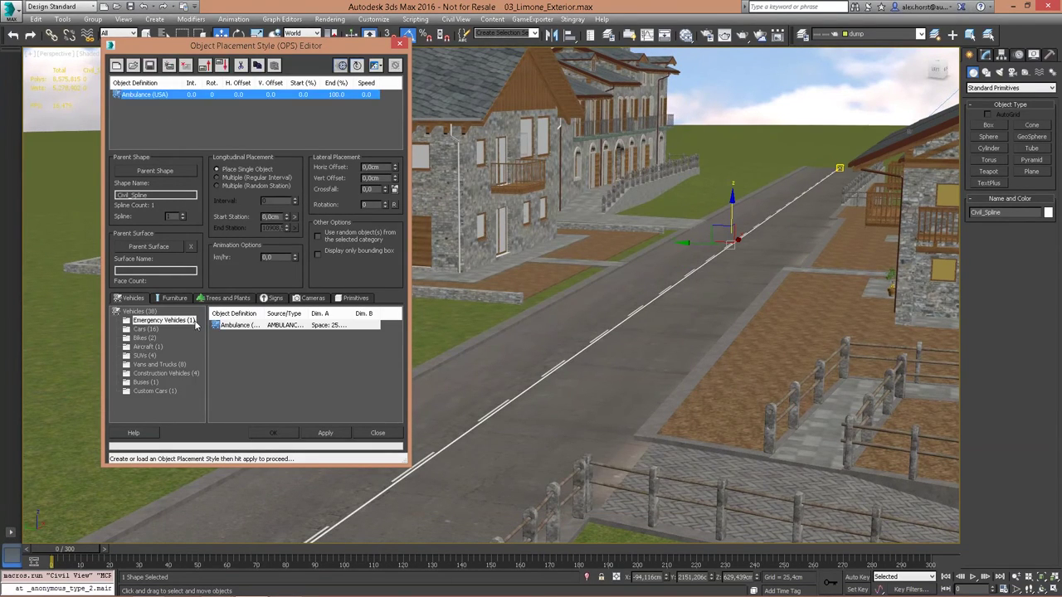
Examine the furniture, trees and plants, signs, cameras and vehicles categories of the placement object library
left_click(174, 299)
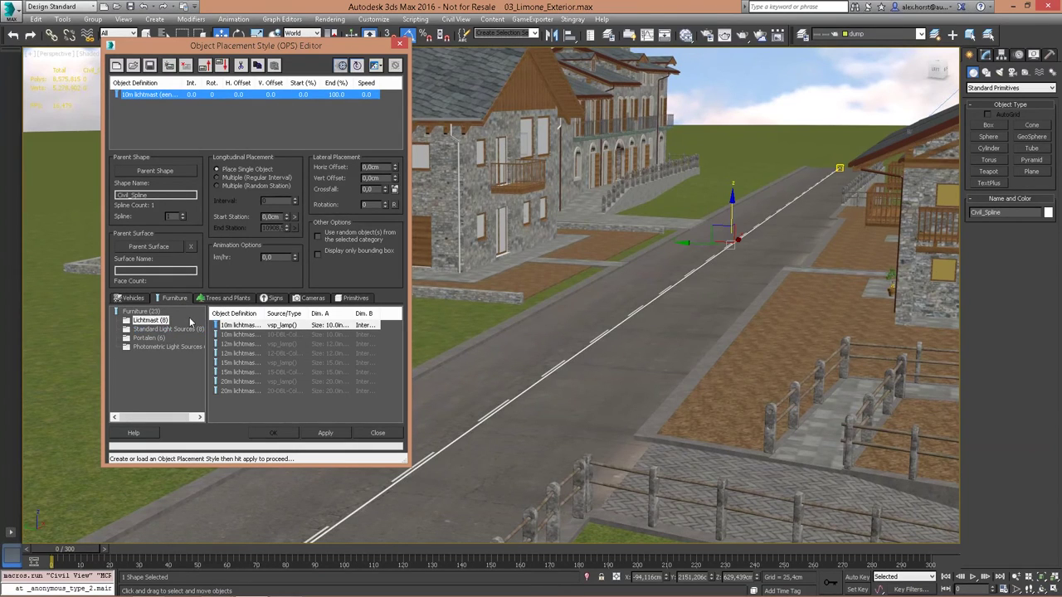
left_click(226, 299)
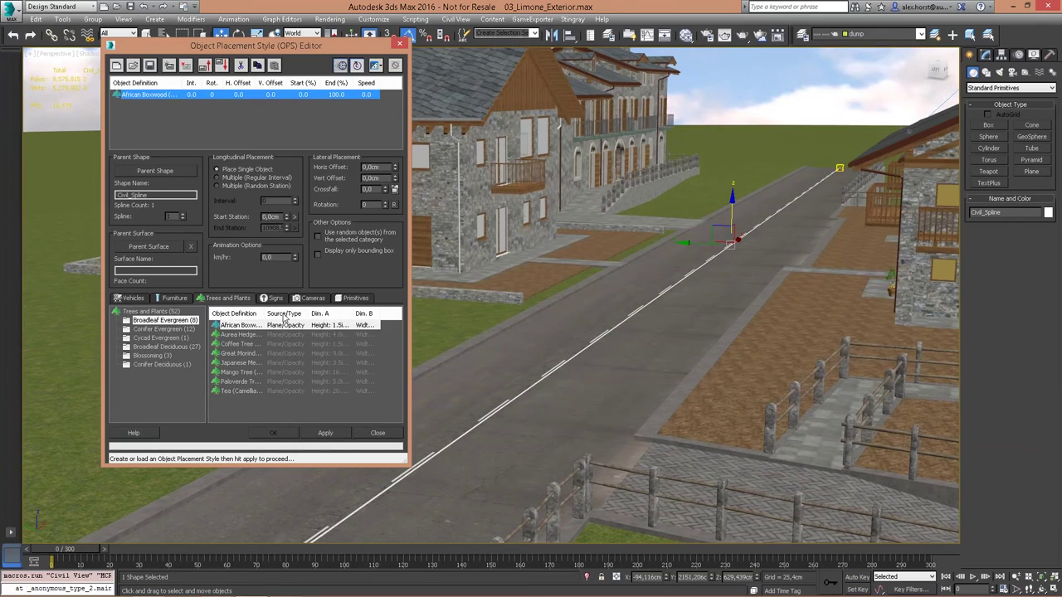
left_click(276, 298)
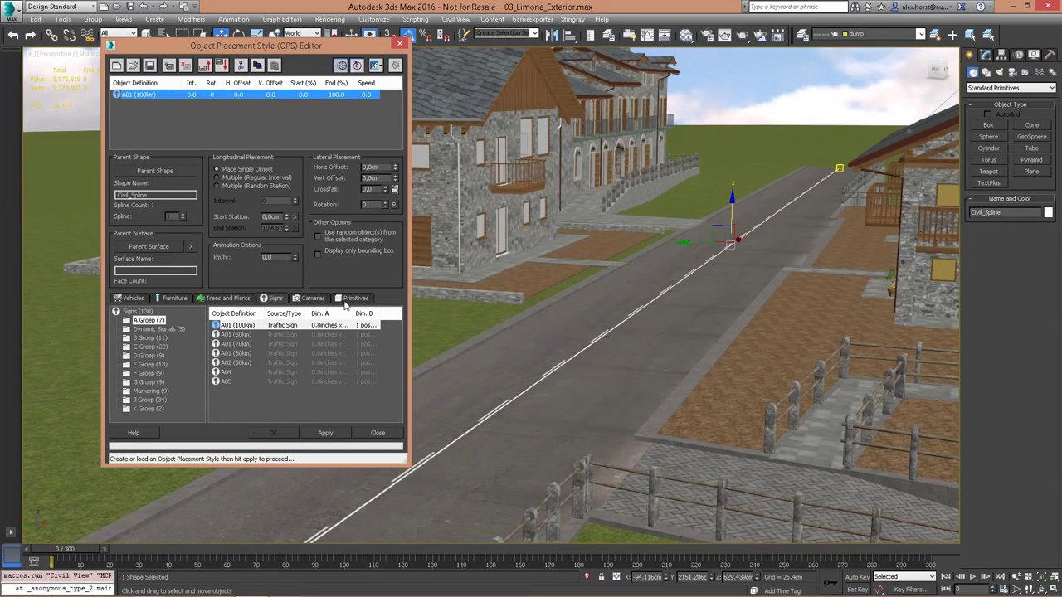
left_click(320, 300)
left_click(279, 300)
left_click(239, 300)
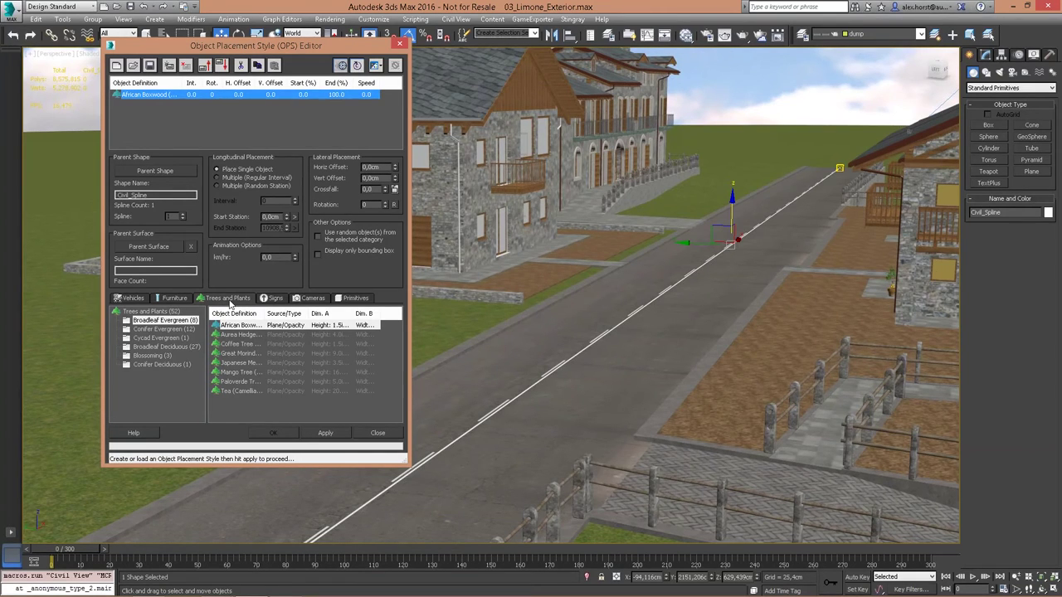
left_click(179, 302)
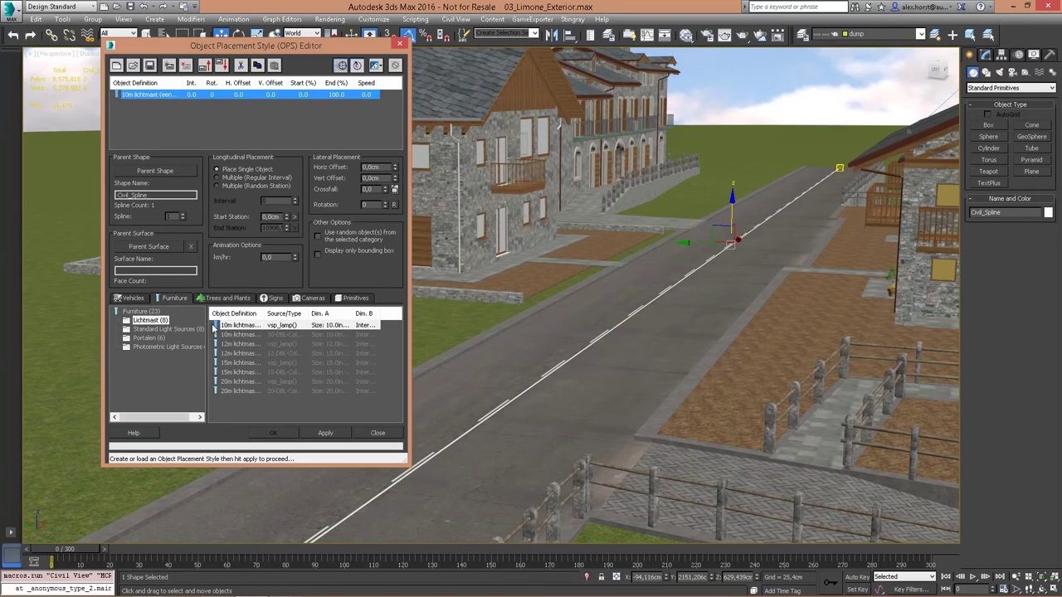
left_click(125, 300)
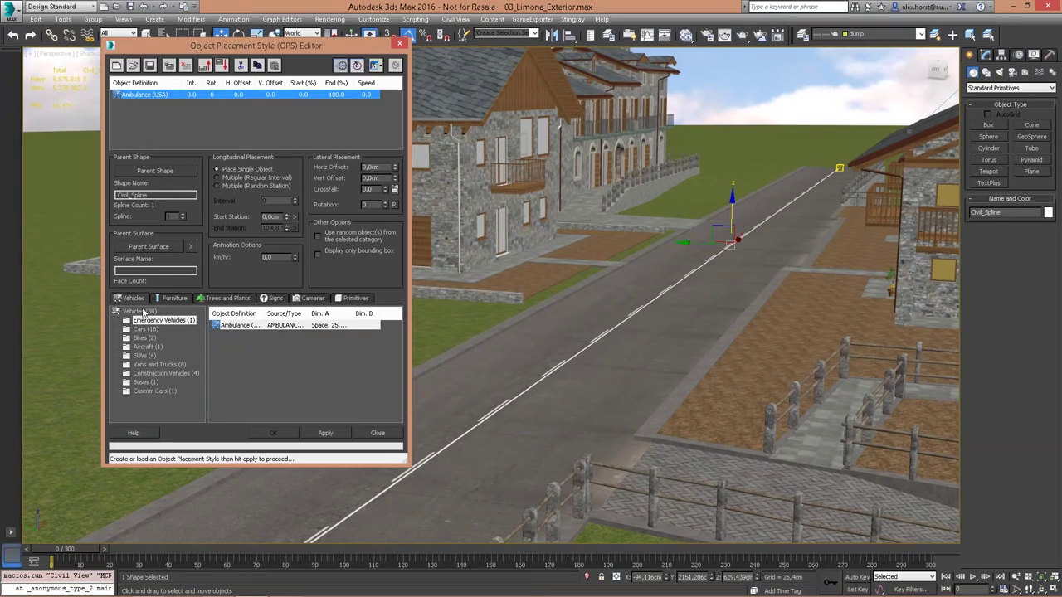
Set the placement to use random objects from the Cars category at multiple random stations
left_click(145, 329)
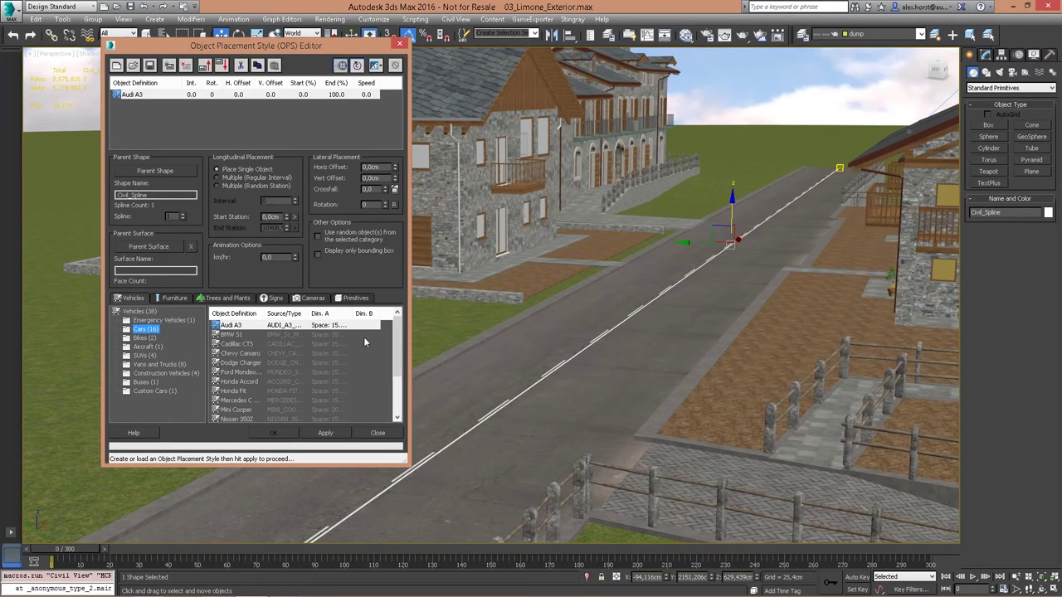
left_click_drag(396, 347, 408, 324)
left_click(321, 238)
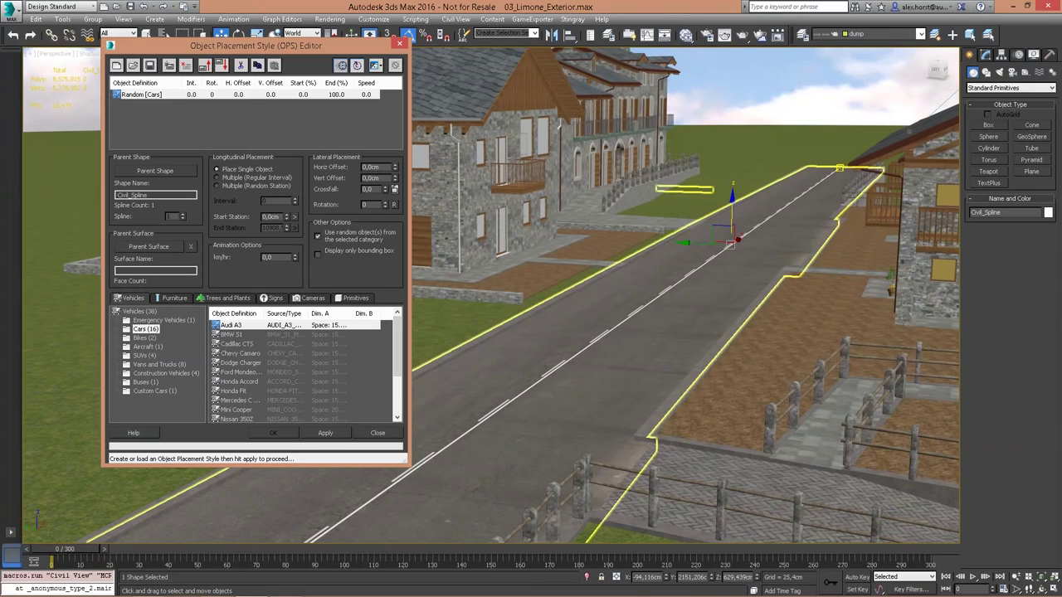
left_click(240, 185)
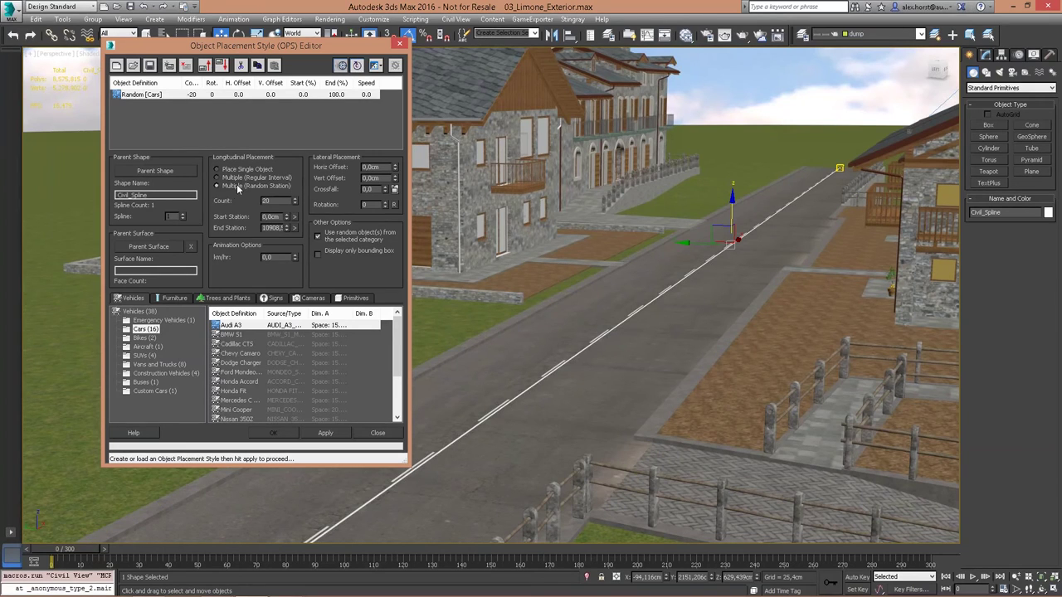
Set the car count to 3 and the animation speed to 30 km/h, and apply the placement style
left_click(267, 201)
type("30")
type("3")
key("Tab")
type("3")
key("Return")
type("30")
key("Return")
left_click(326, 433)
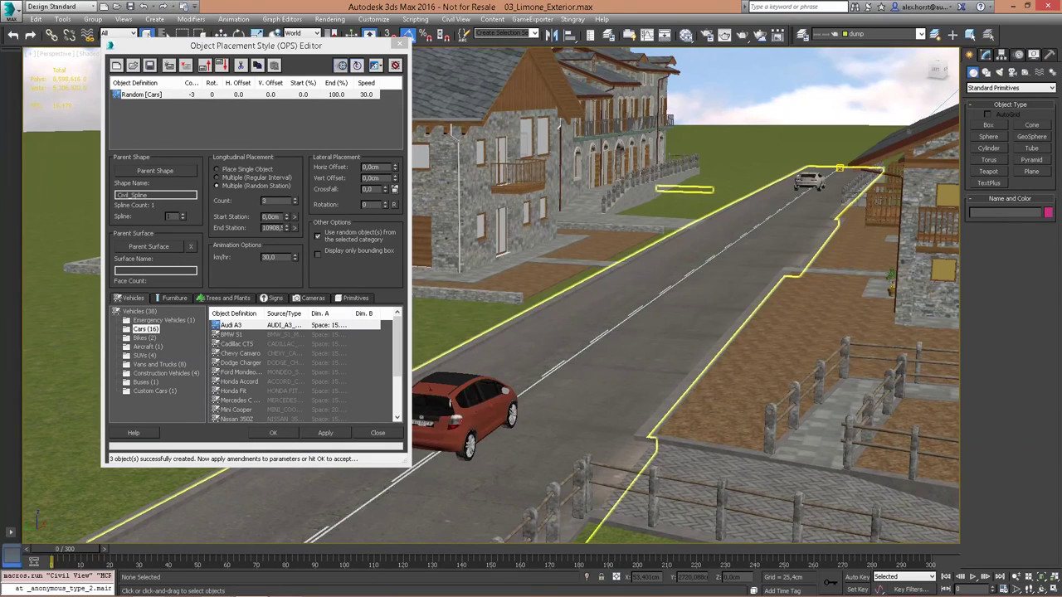
Apply a horizontal offset of 150 cm to the cars and scrub the animation to frame 129
mouse_move(67, 549)
left_mouse_down()
mouse_move(599, 549)
mouse_move(65, 550)
left_mouse_up()
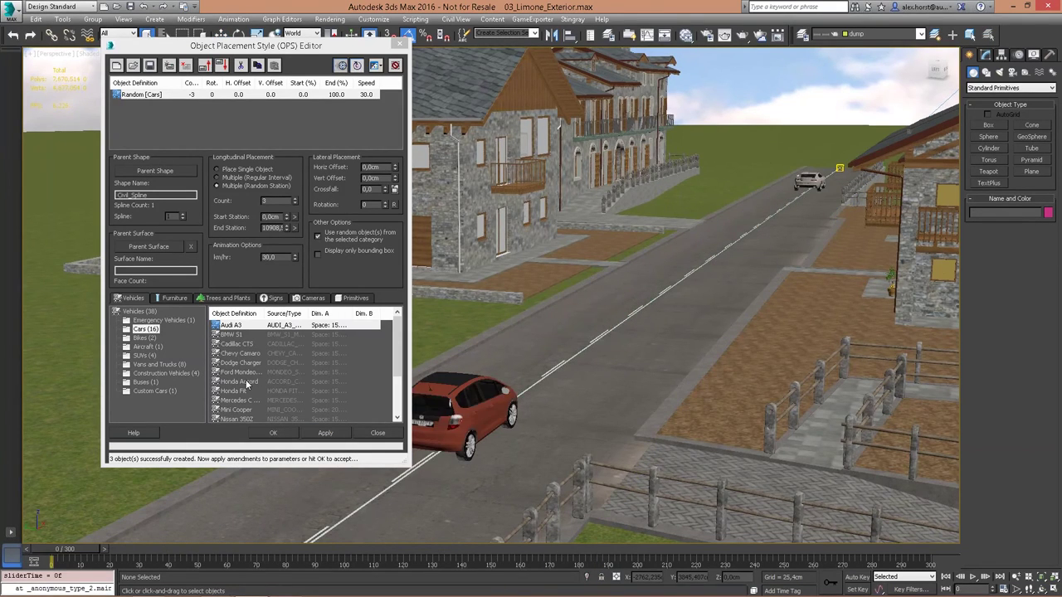
left_click_drag(387, 168, 336, 168)
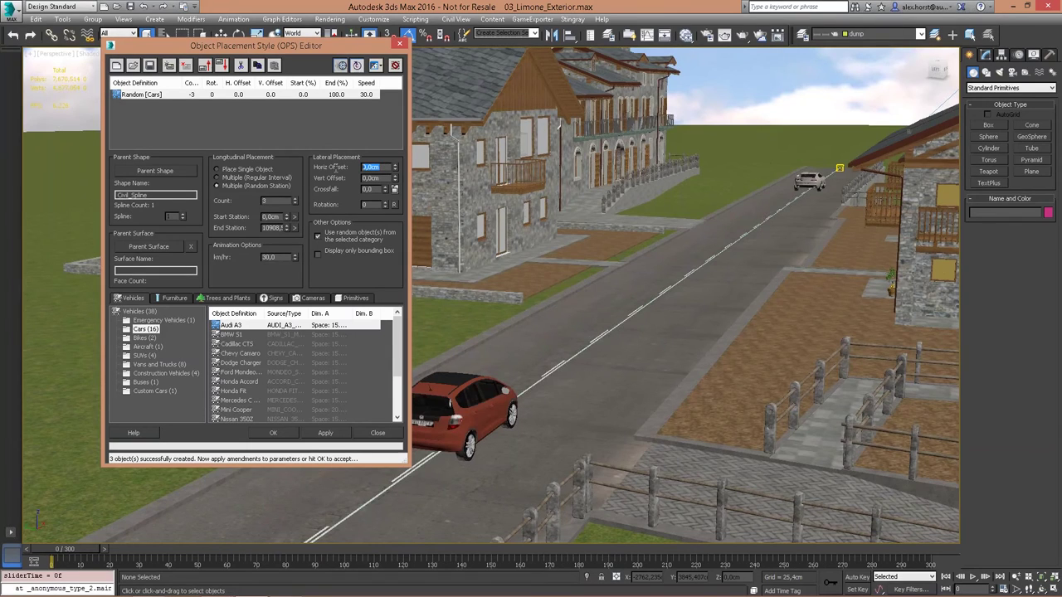
type("150")
key("Return")
left_click(325, 433)
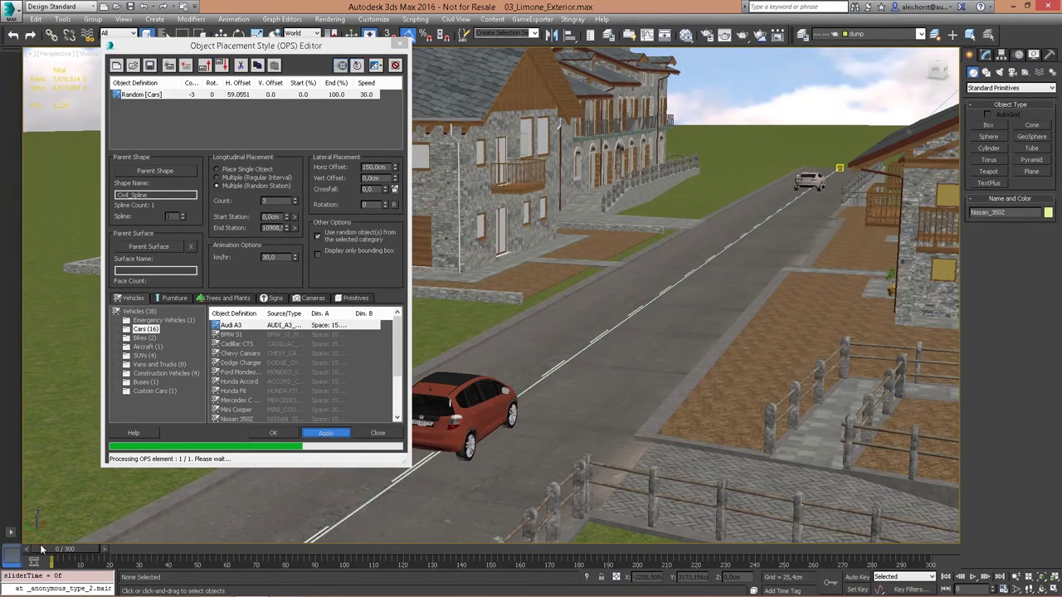
left_click_drag(58, 551, 428, 570)
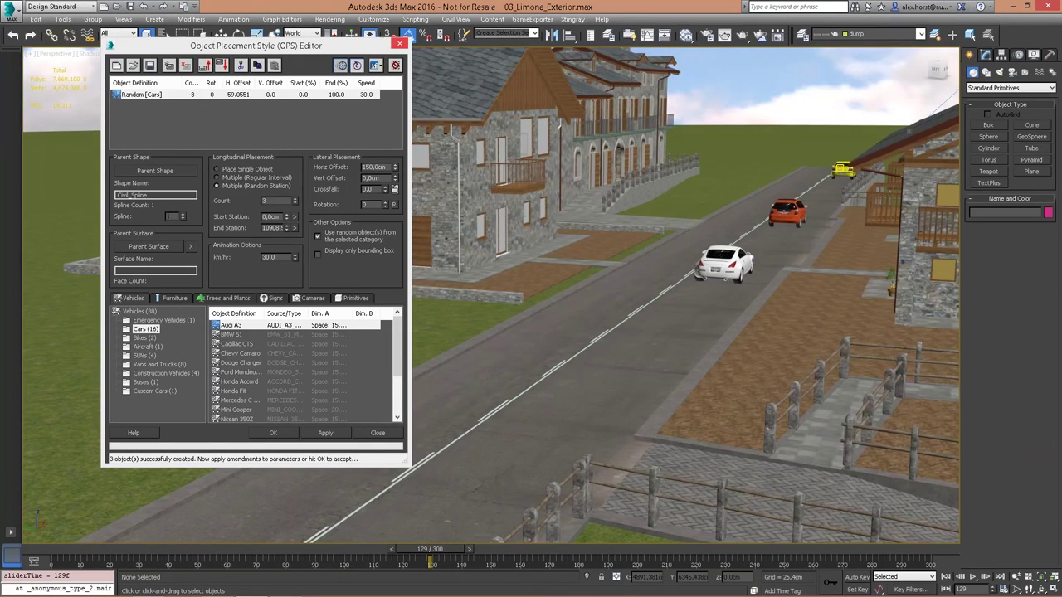
Close the placement editor without saving the style and open the Civil View Explorer
left_click(400, 43)
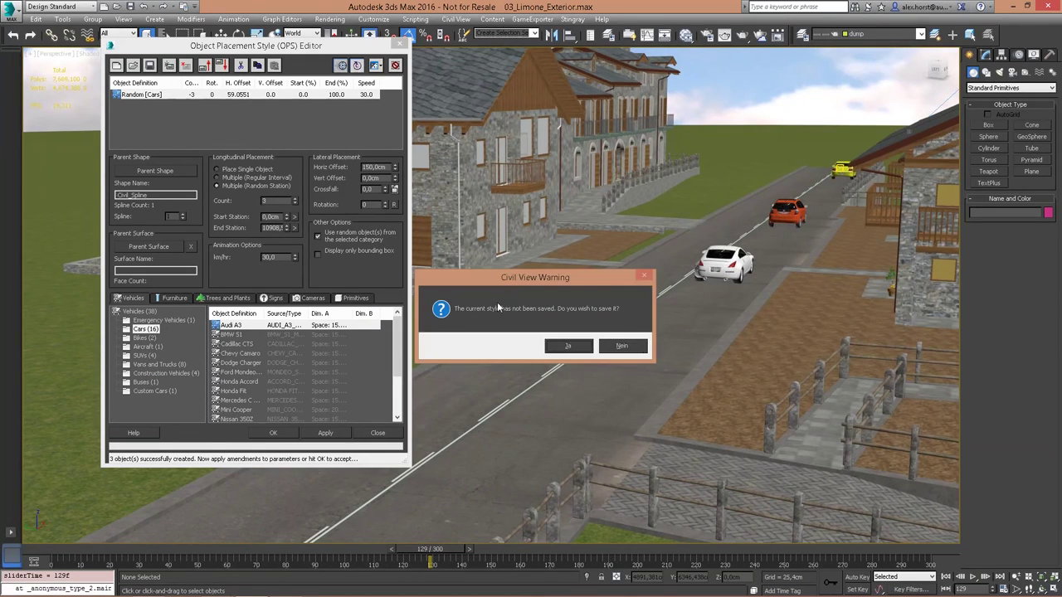
left_click(645, 351)
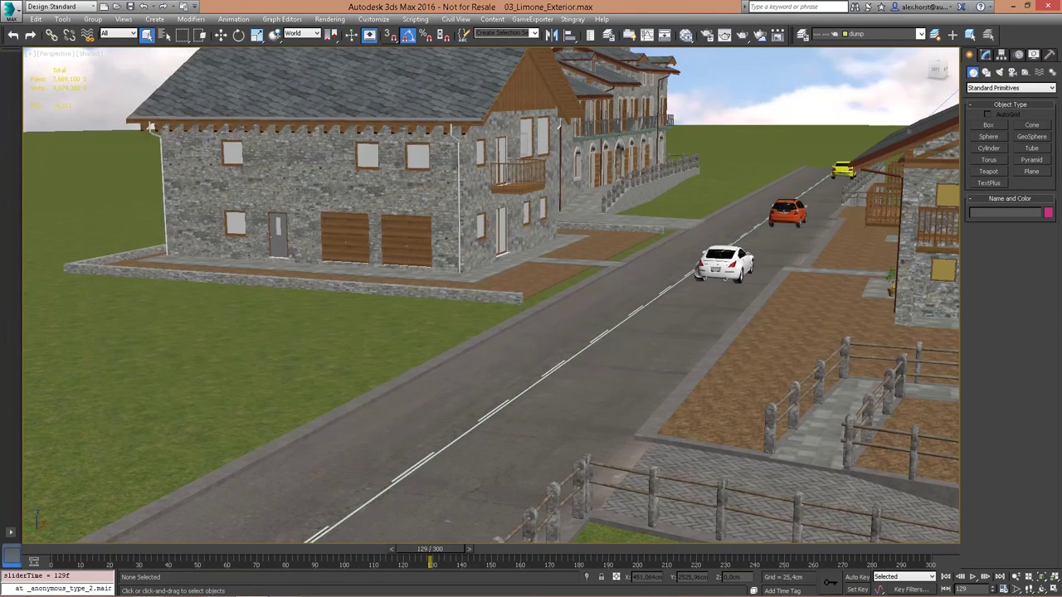
left_click(455, 19)
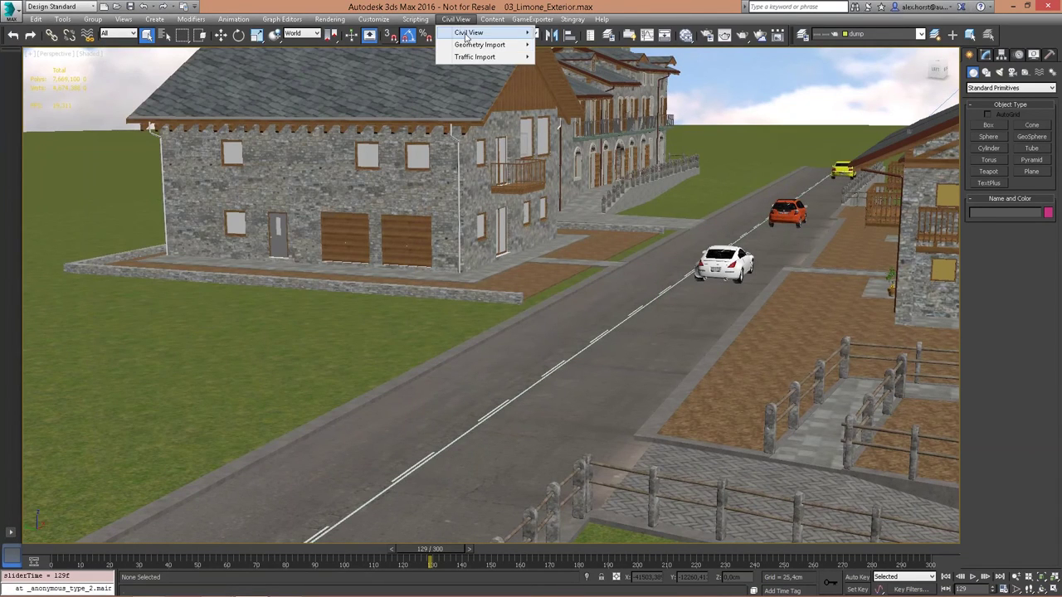
mouse_move(470, 32)
left_click(608, 37)
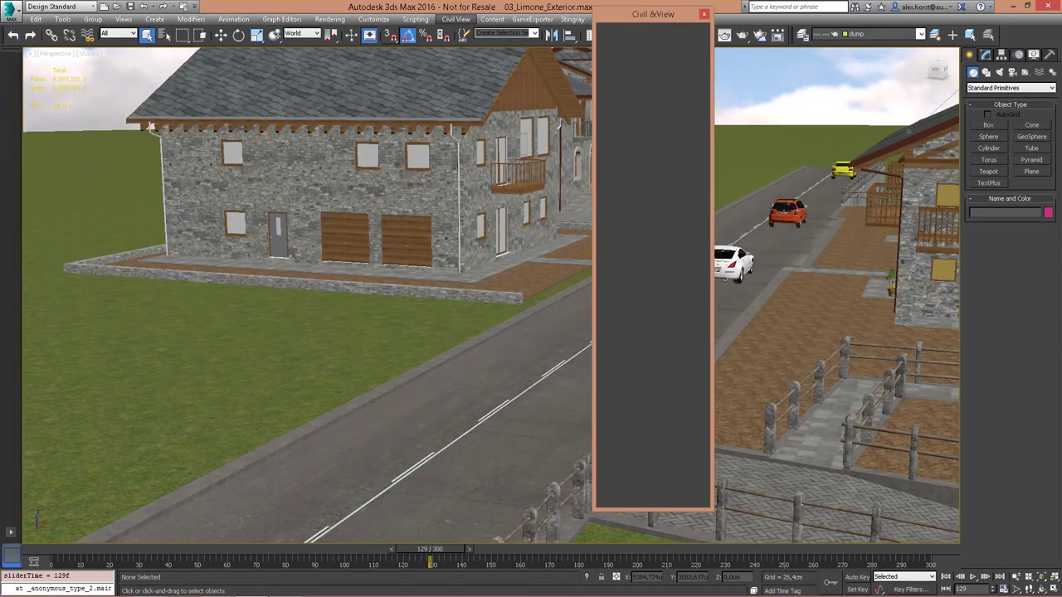
Select the white Nissan 350Z and move it back along the spline to station 3083.56 cm
left_click_drag(656, 15, 172, 69)
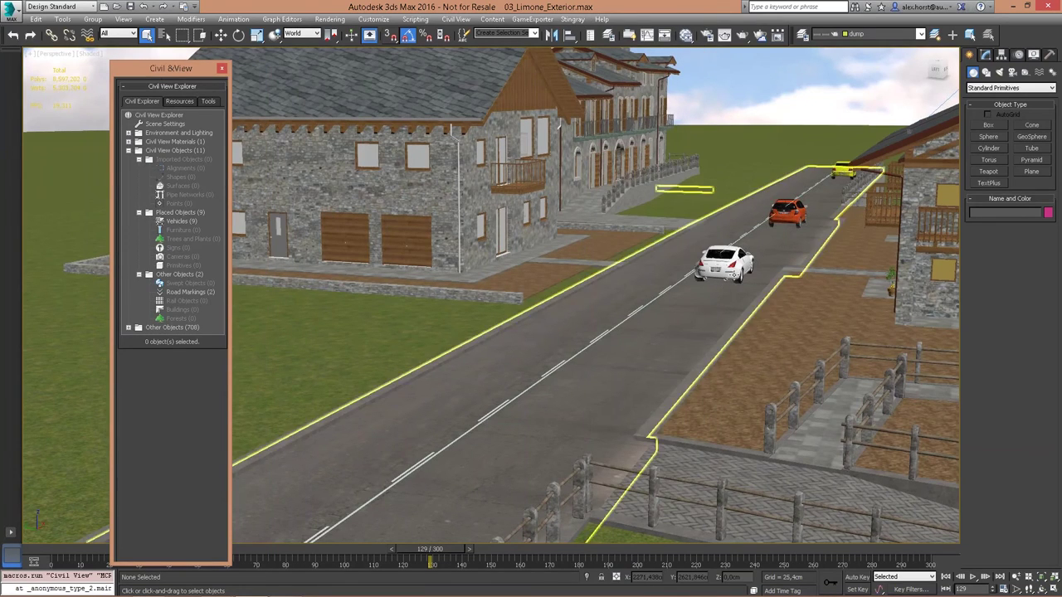
left_click(723, 264)
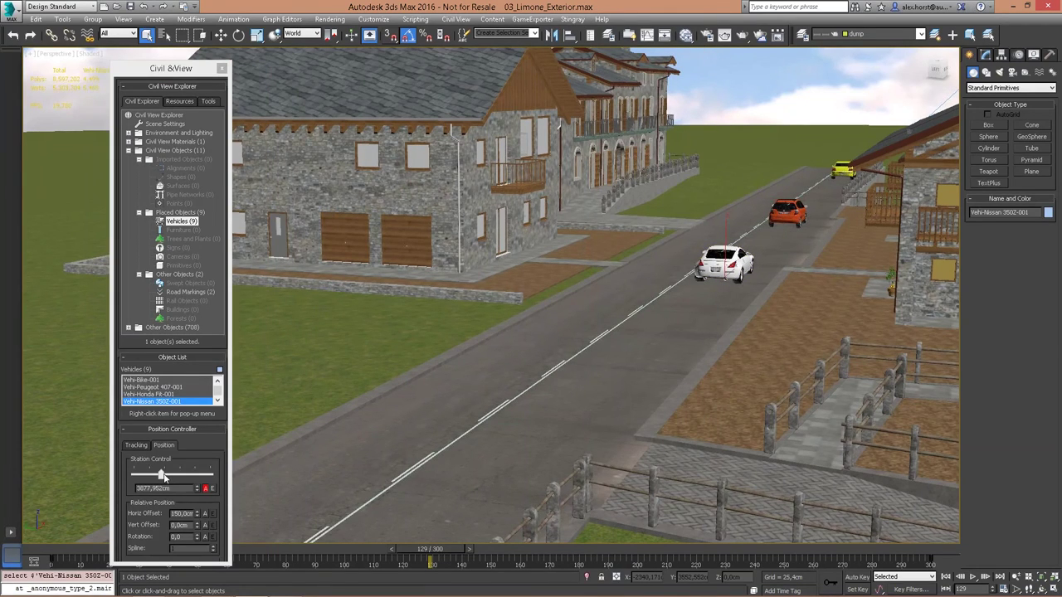
left_click_drag(160, 475, 156, 477)
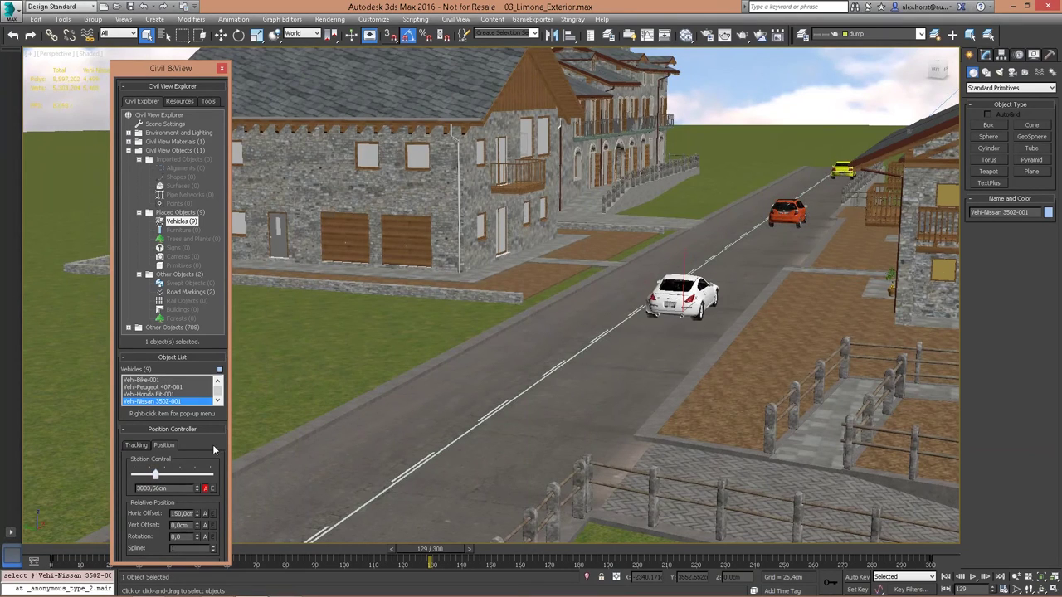
Try the Light Blue, Cherry Red and Red body colors on the selected Nissan 350Z
scroll(174, 498, "down", 5)
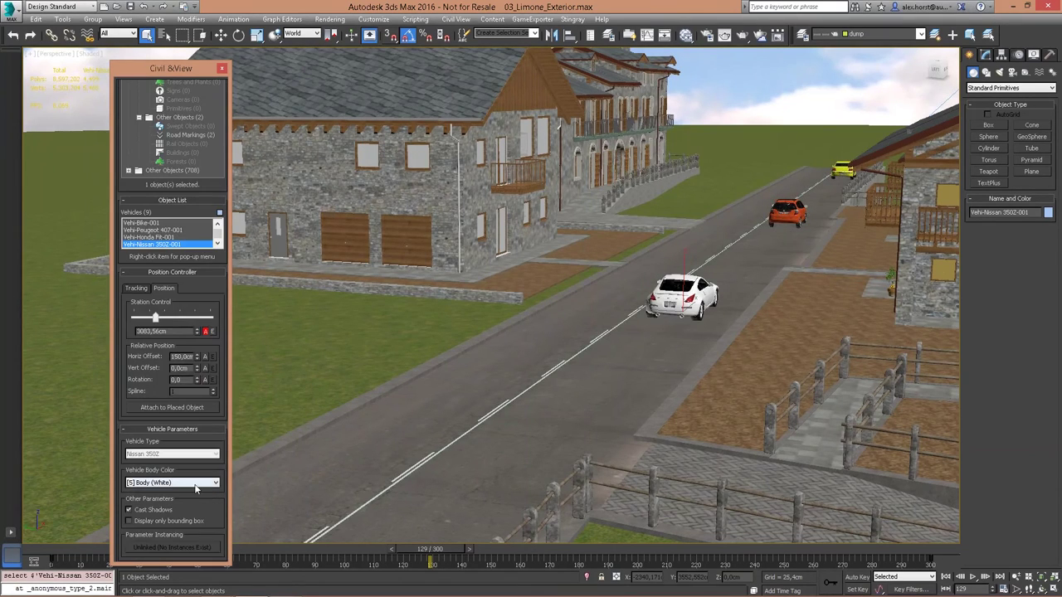
left_click(170, 482)
left_click(173, 506)
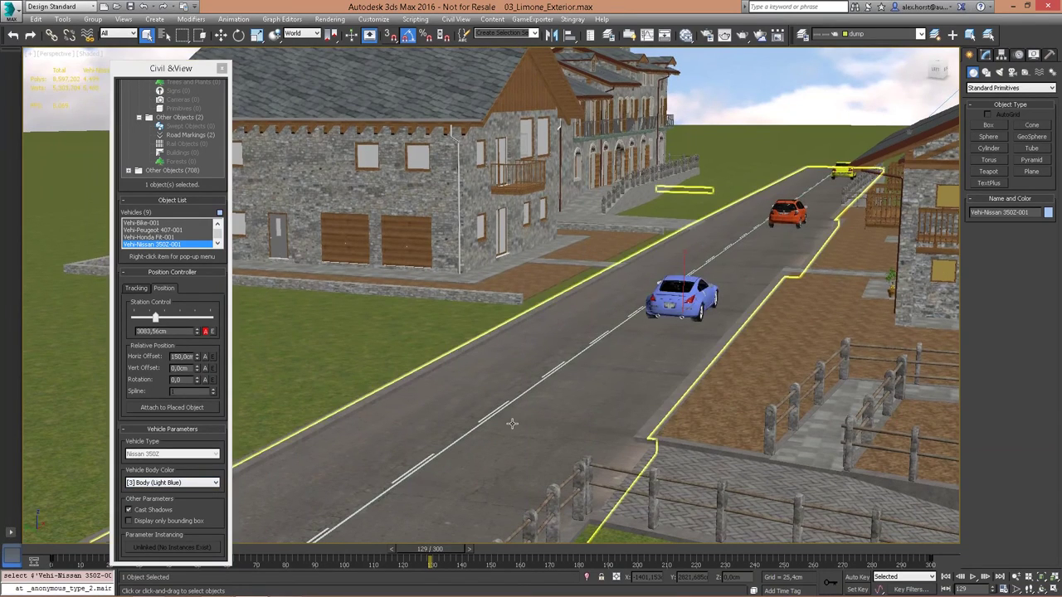
left_click(208, 484)
left_click(170, 542)
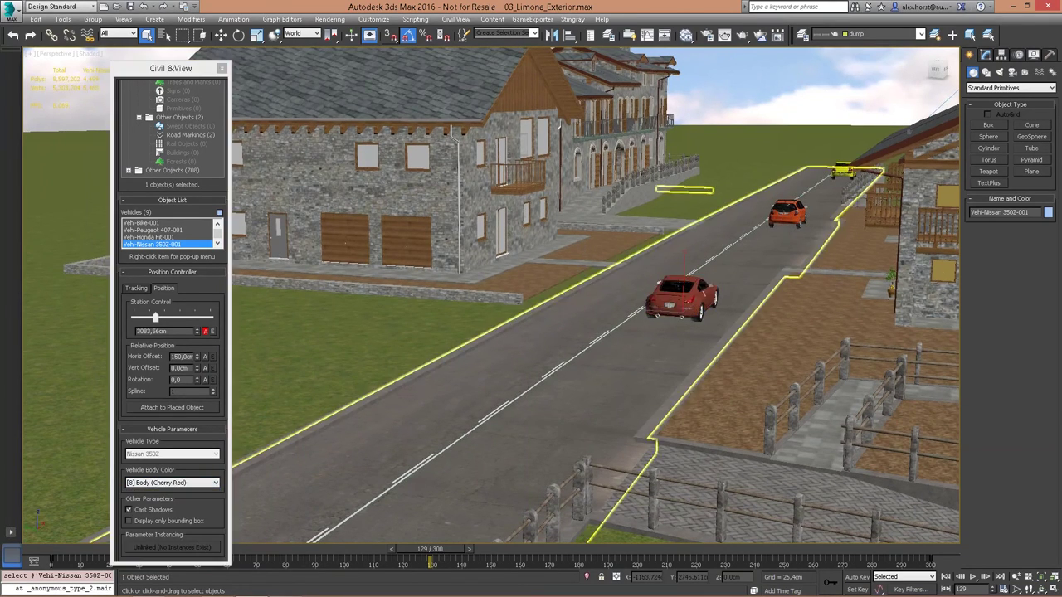
left_click(178, 483)
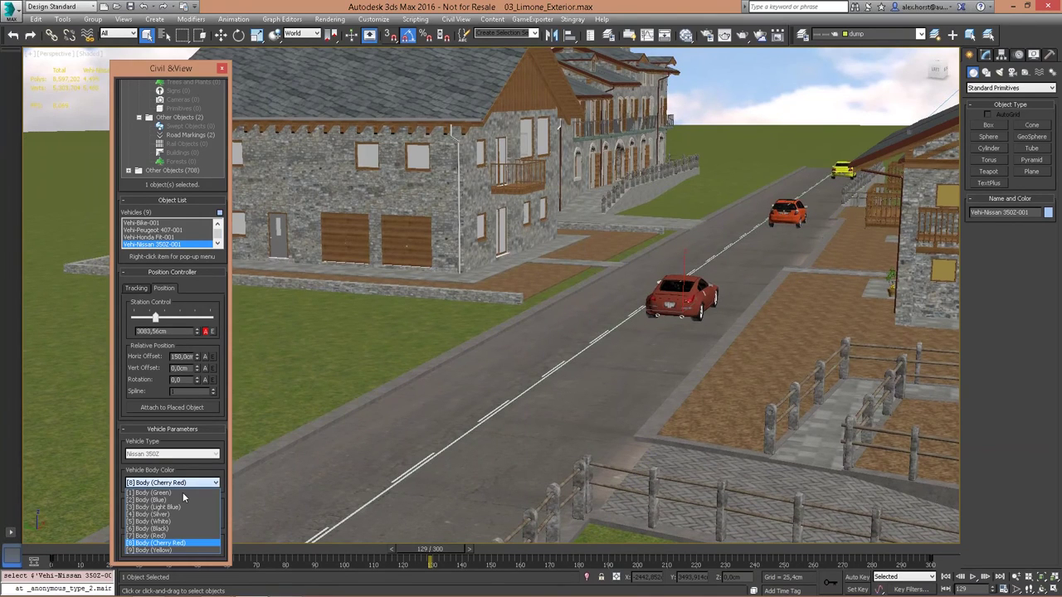
left_click(162, 535)
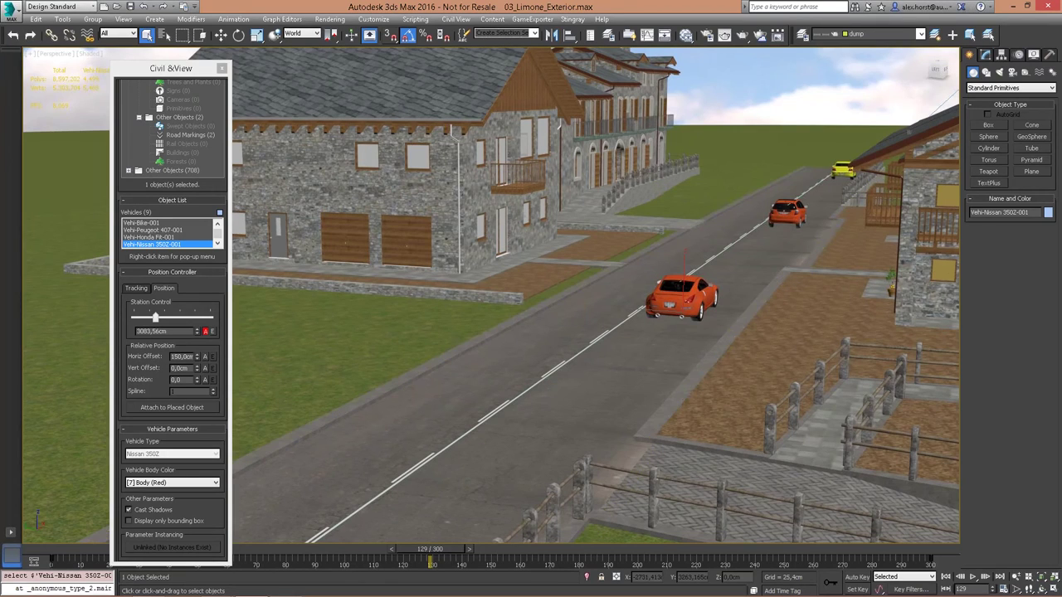
Set the Nissan 350Z's body color to Blue and close the Civil View Explorer
left_click(189, 485)
left_click(188, 500)
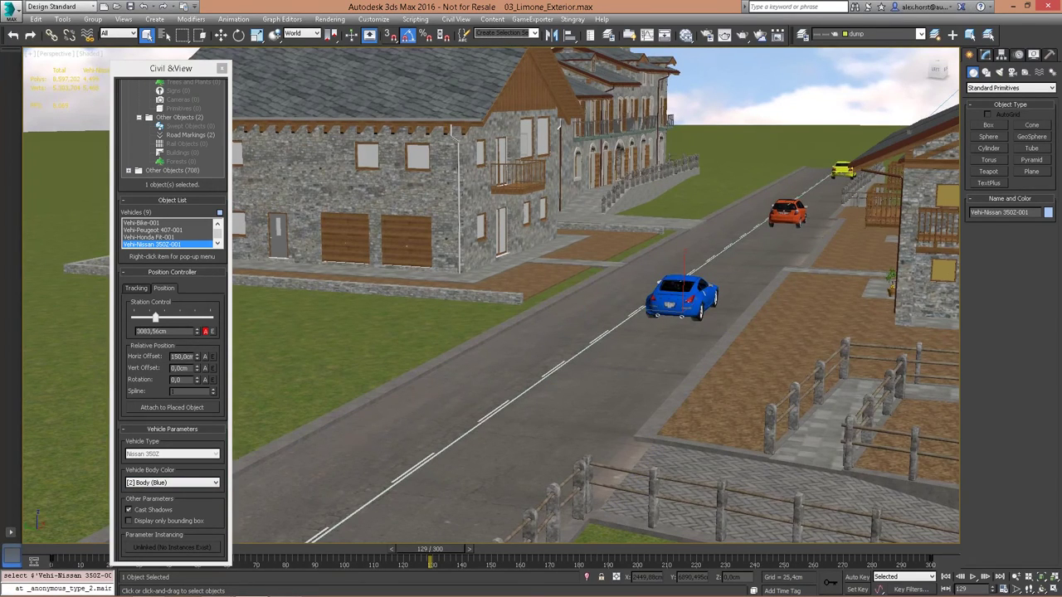
left_click(222, 68)
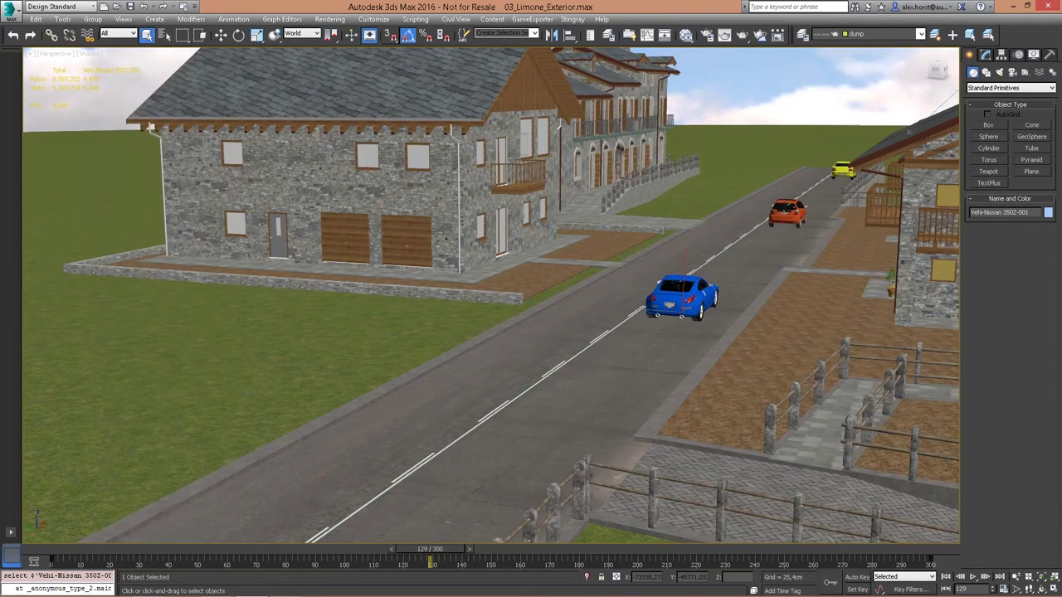
Restore the 03_Civil_Complete scene state and scrub the animation to frame 41
right_click(583, 215)
mouse_move(655, 185)
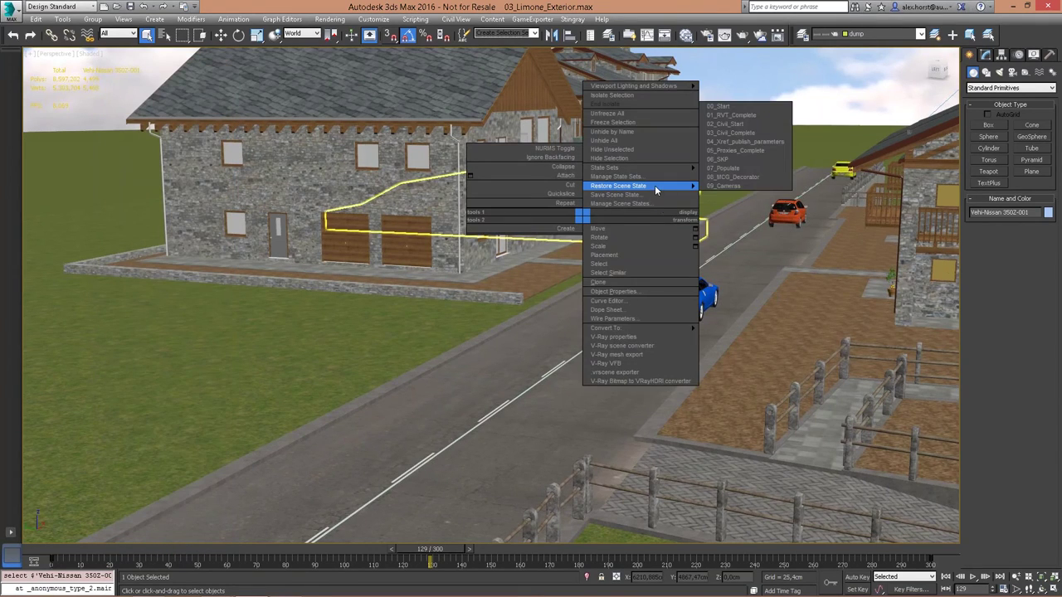
left_click(774, 137)
left_click(70, 551)
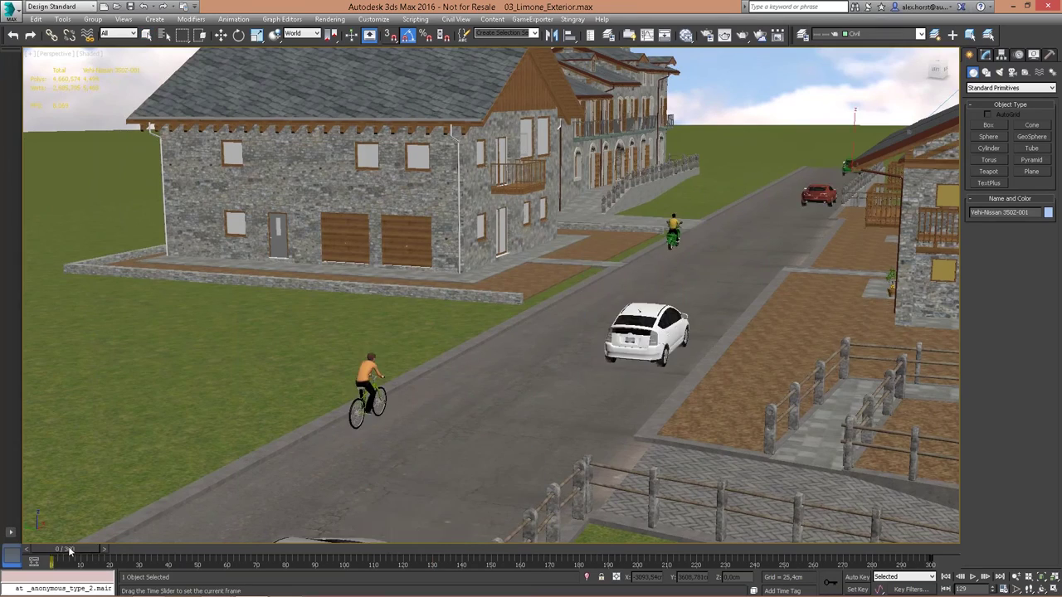
left_click_drag(70, 552, 189, 552)
Select the cyclist at the roadside and zoom in on it for a close look
key("q")
left_click(466, 328)
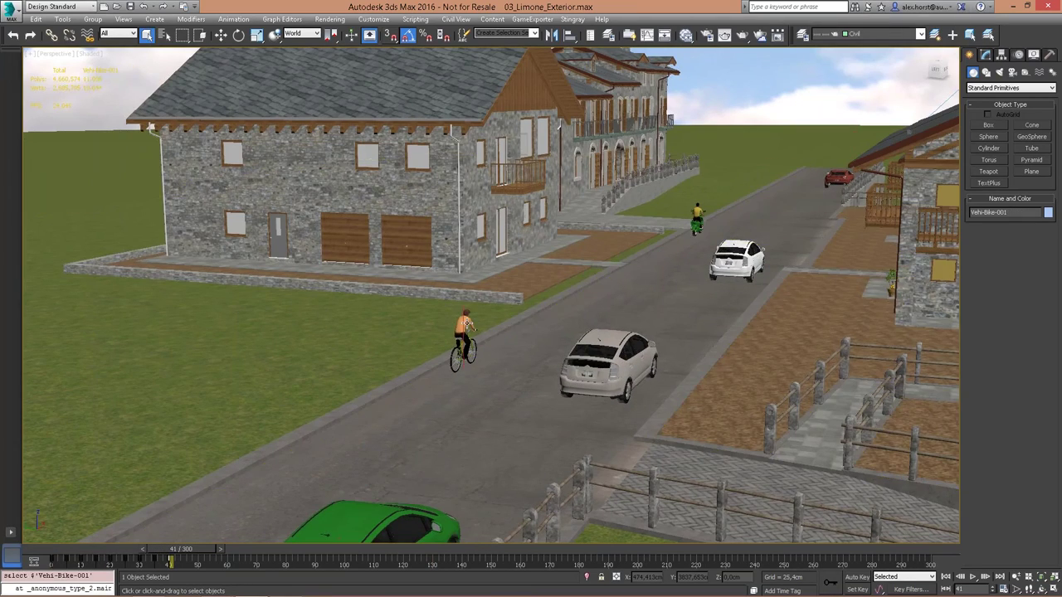
key("z")
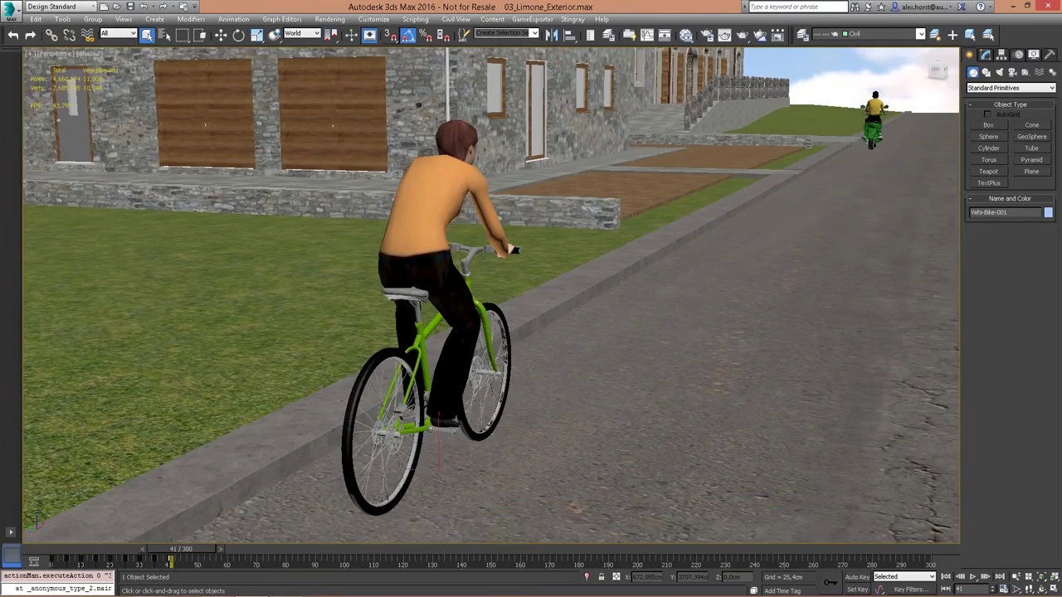
Scrub the animation to frame 80 and check the bicycle and cars along the road
middle_click_drag(467, 328, 199, 331)
left_click_drag(179, 551, 285, 554)
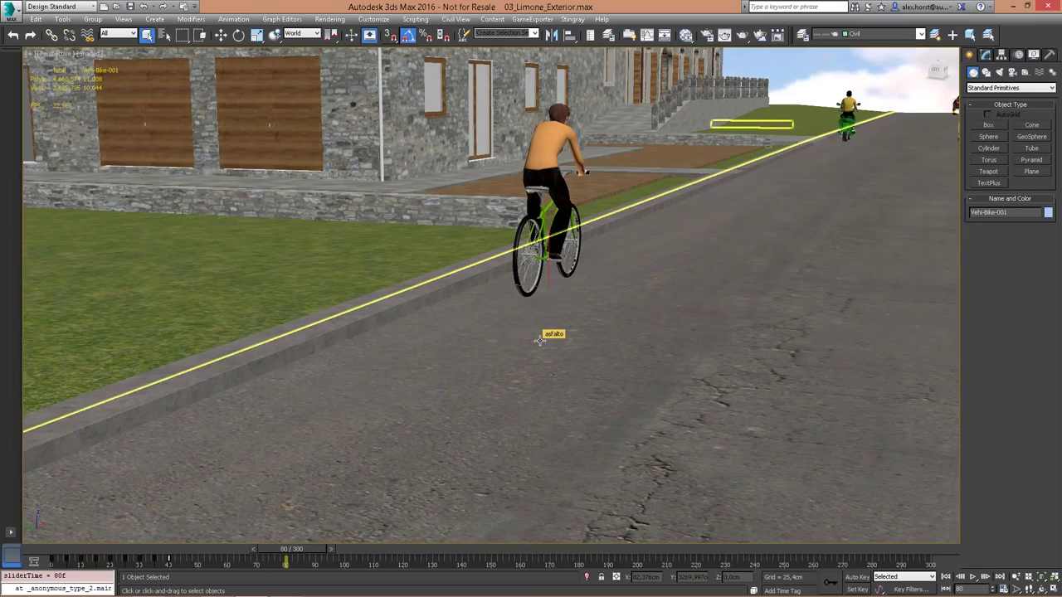
scroll(539, 340, "down", 10)
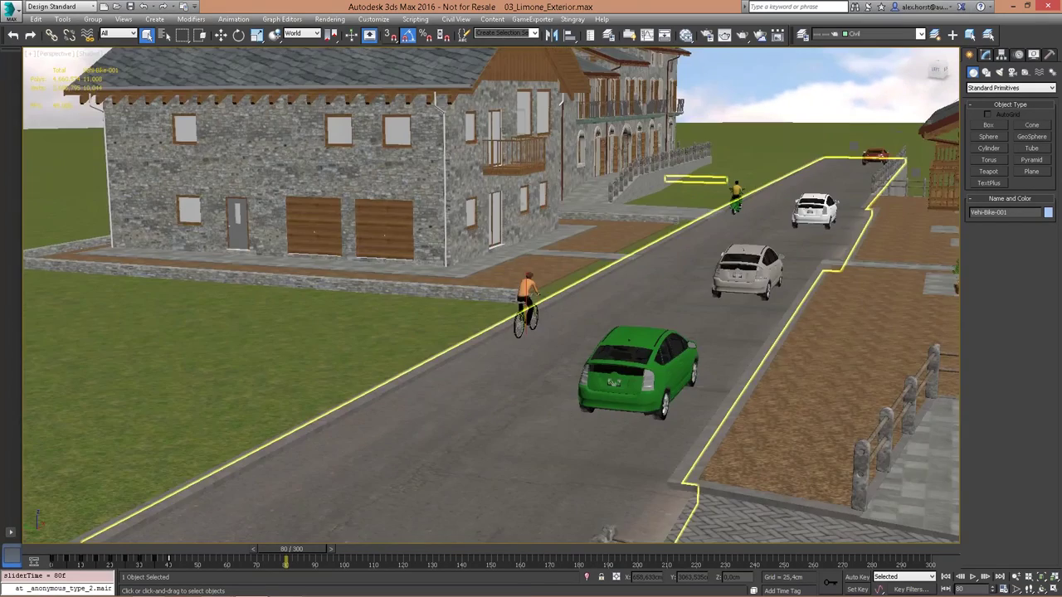
middle_click_drag(539, 340, 433, 404)
Switch to the running PowerPoint slide show and continue the presentation
mouse_move(302, 588)
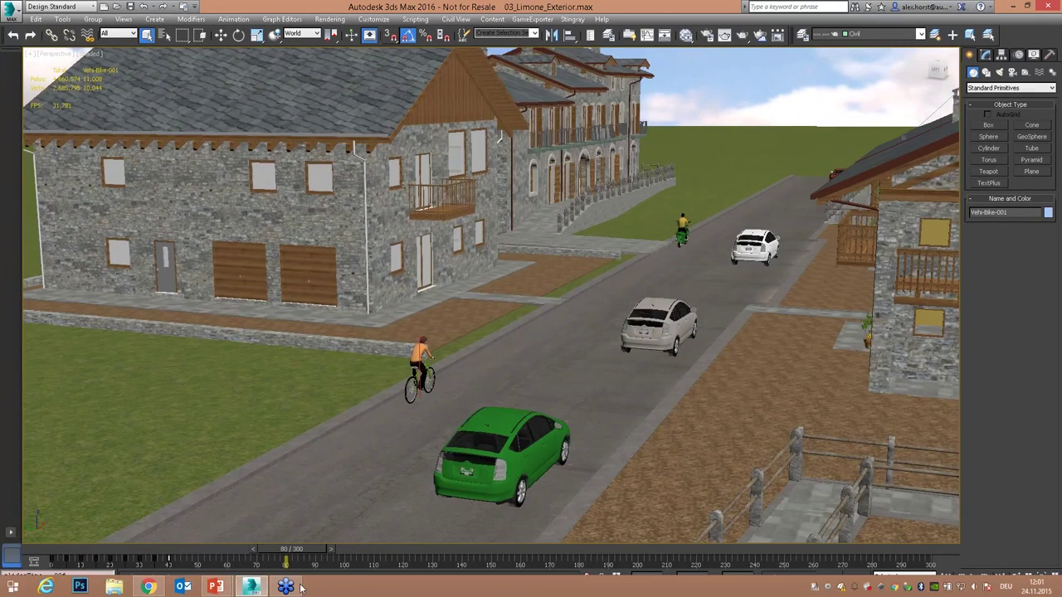
left_click(215, 587)
left_click(281, 527)
left_click(695, 348)
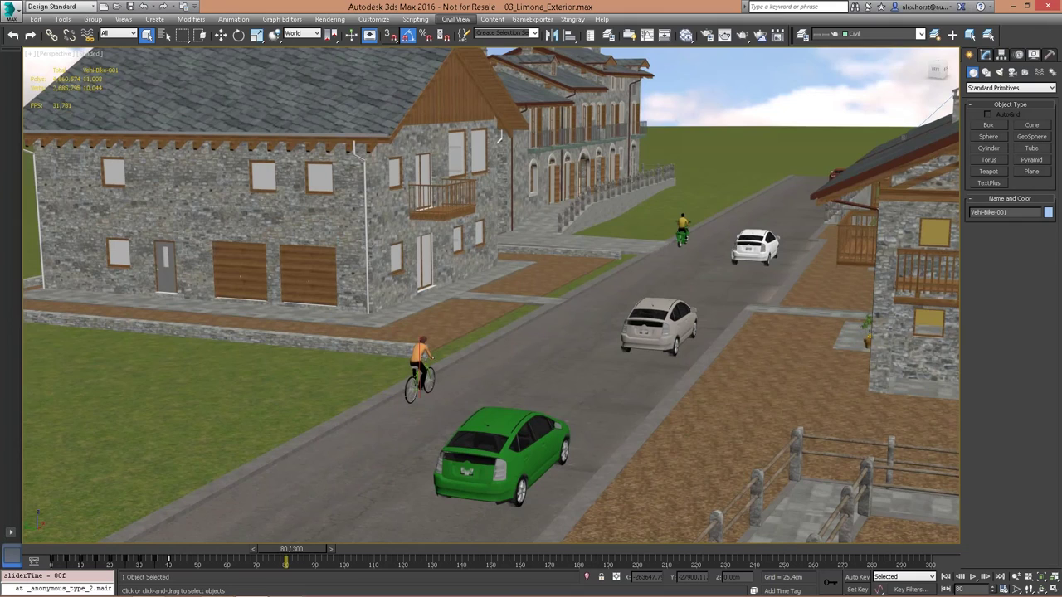
Open the Creative Market Store, move its window to uncover the scene and browse the offered assets
left_click(493, 19)
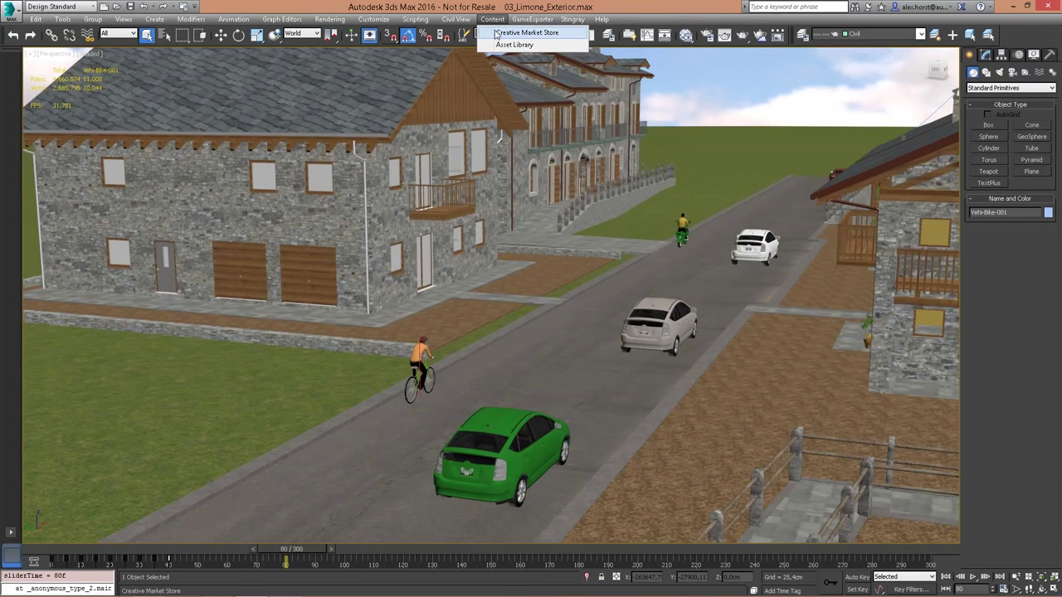
left_click(497, 32)
left_click_drag(380, 116, 218, 108)
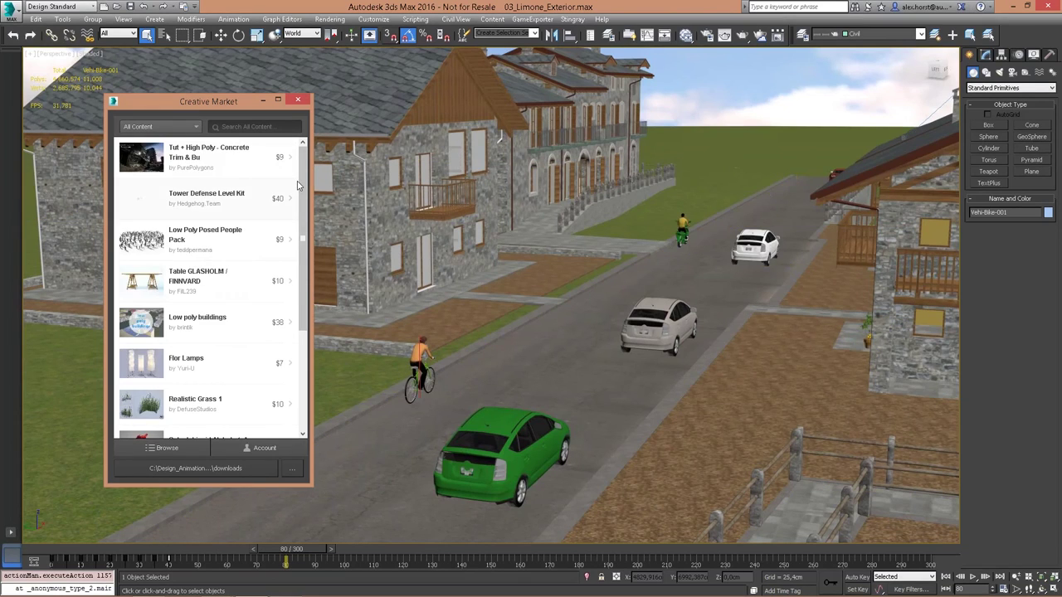
mouse_move(303, 176)
left_mouse_down()
mouse_move(305, 286)
mouse_move(313, 172)
left_mouse_up()
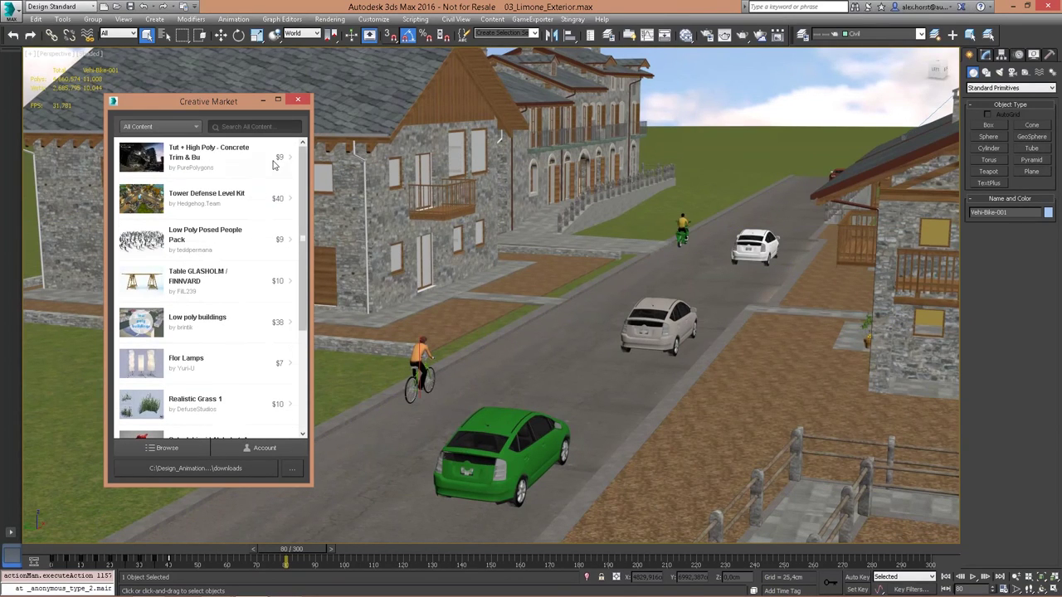
Look through the content categories in Creative Market and close the store window
left_click(183, 129)
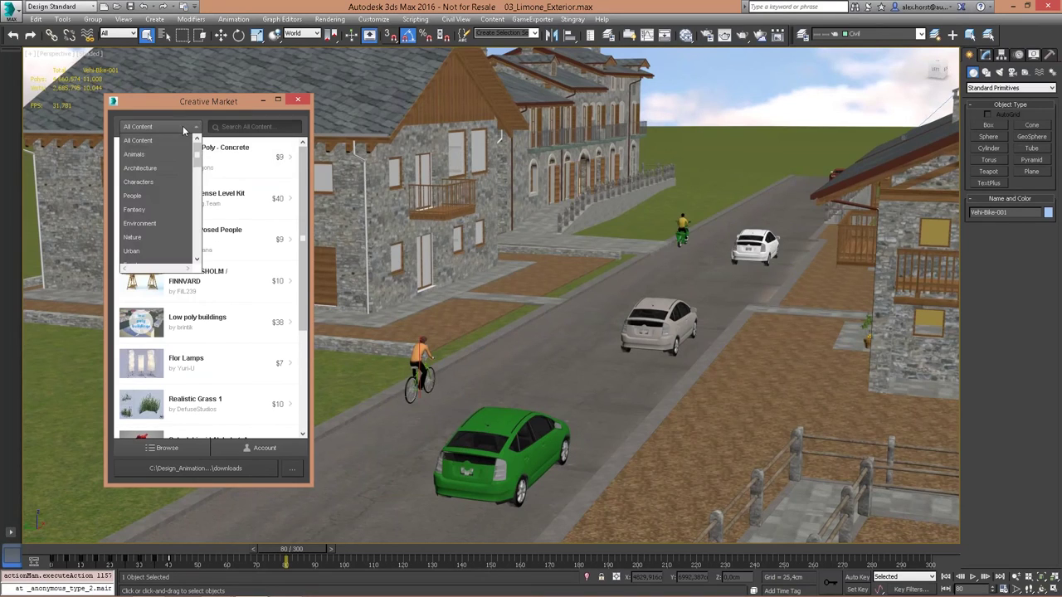
mouse_move(196, 159)
left_mouse_down()
mouse_move(207, 245)
mouse_move(196, 140)
left_mouse_up()
left_click(194, 131)
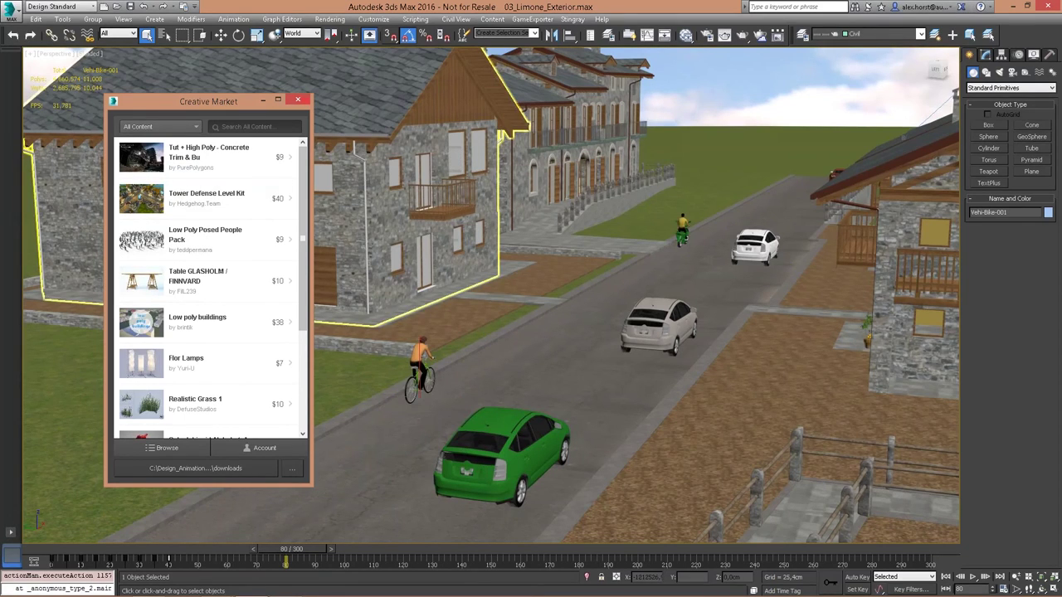
left_click(298, 100)
Return from the slide show to 3ds Max, open Render Setup and move its window clear of the vehicles
mouse_move(249, 595)
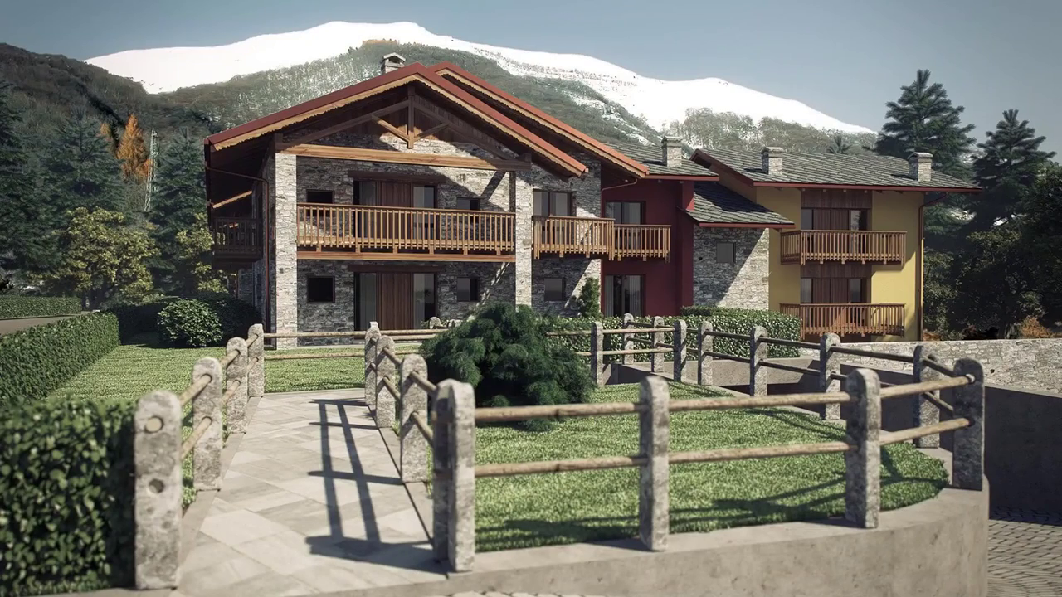
key("alt+Tab")
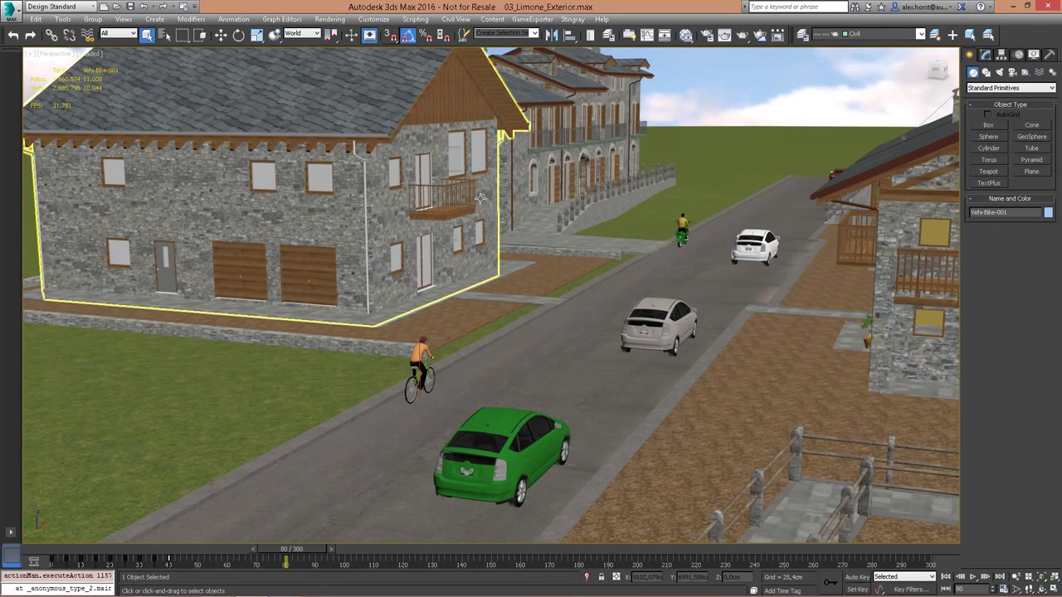
key("F10")
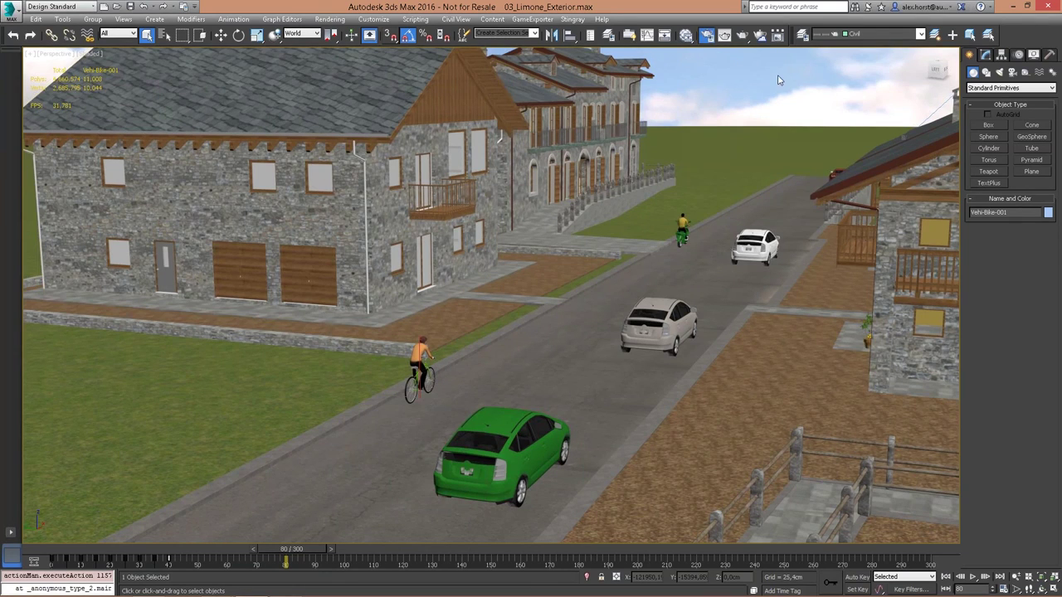
key("F10")
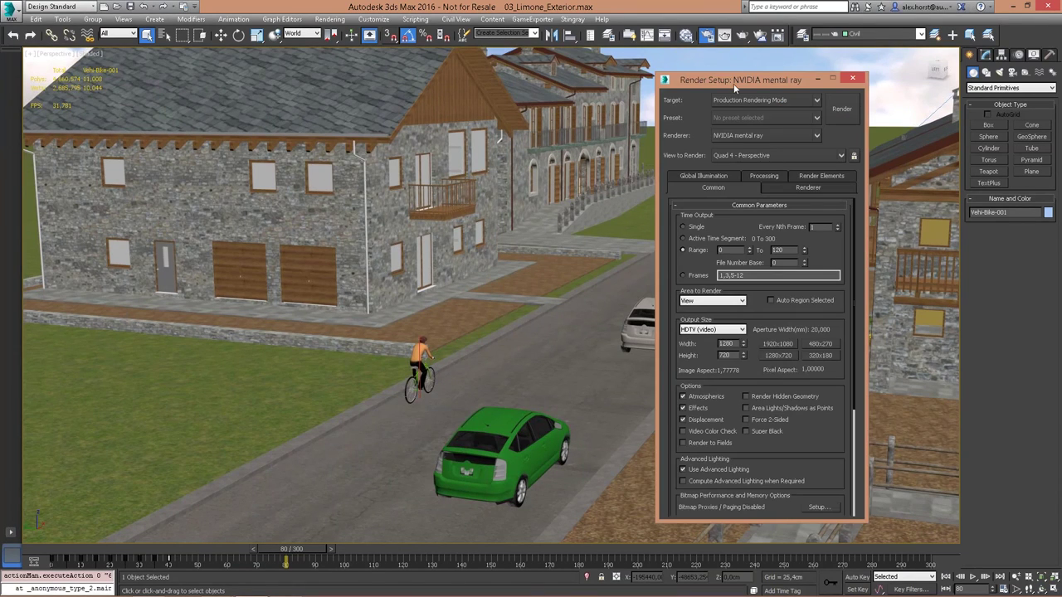
left_click_drag(734, 80, 268, 55)
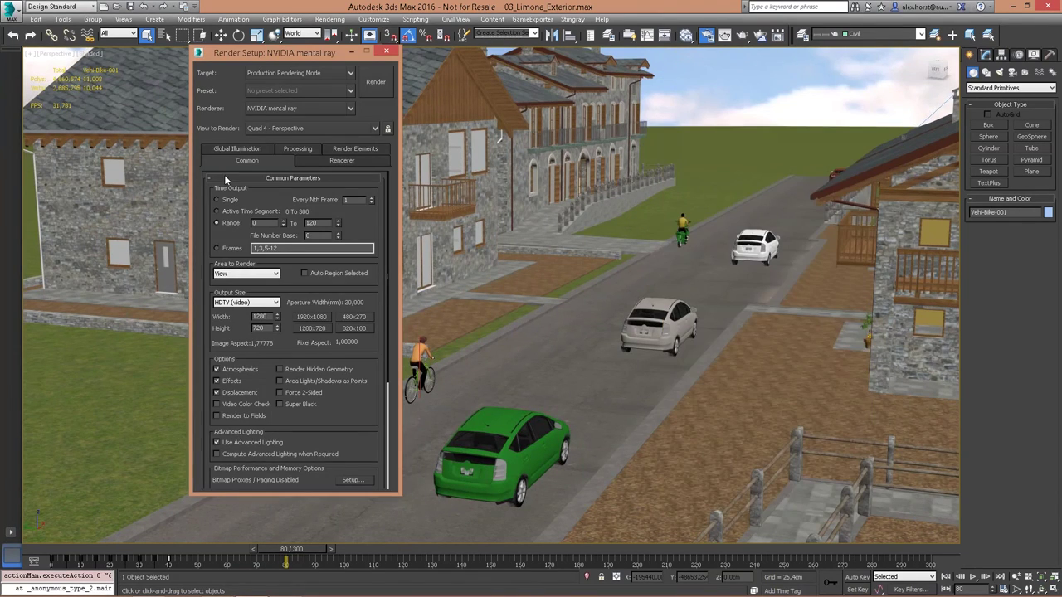
Check the list of available renderers and set the render target to A360 Cloud Rendering Mode
left_click(335, 108)
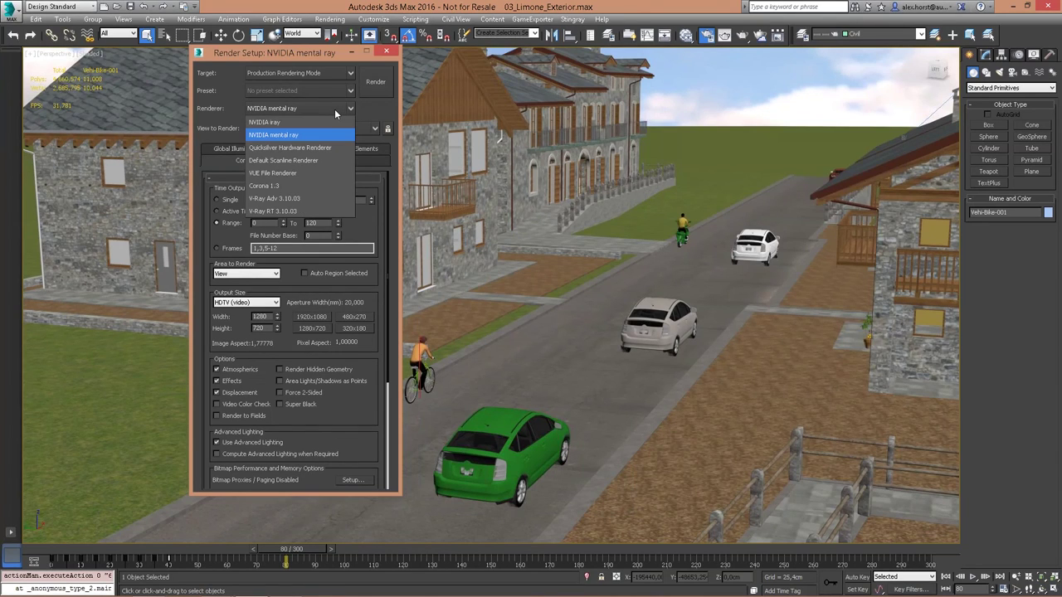
left_click(335, 112)
left_click(297, 72)
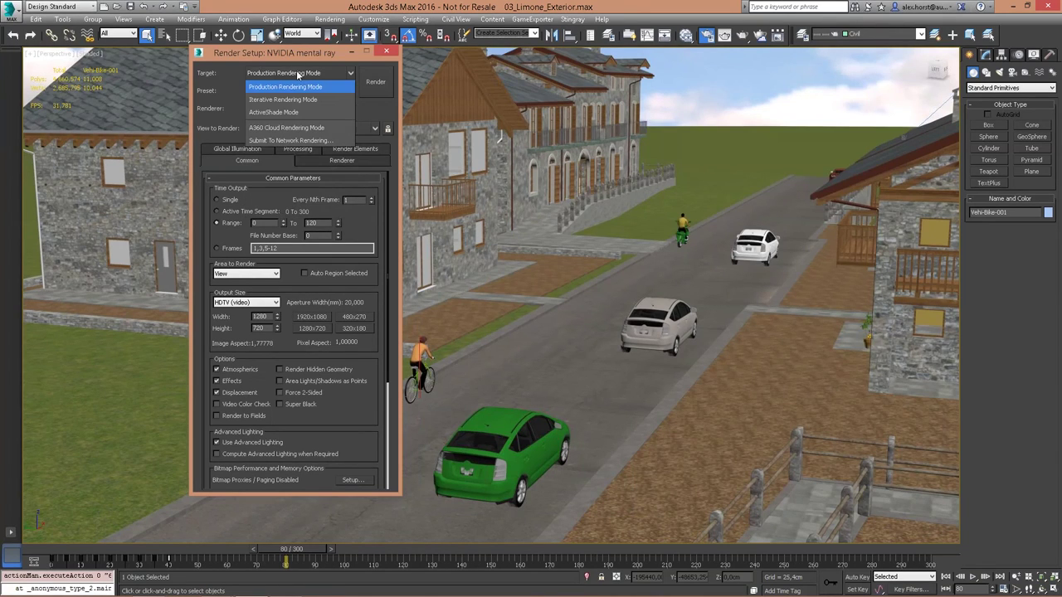
left_click(332, 127)
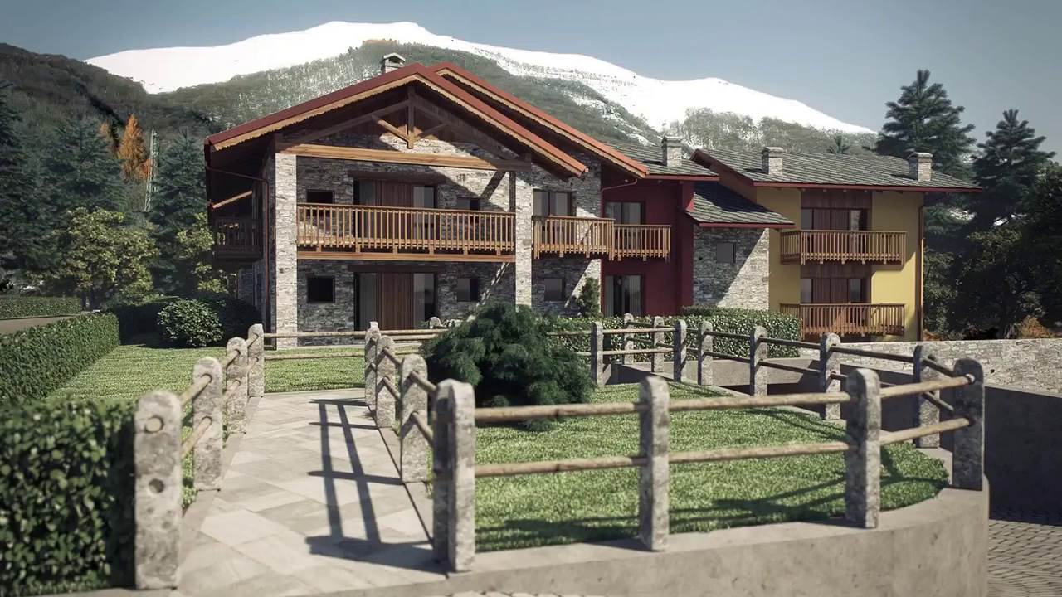
Switch to Chrome, maximize its window and look around the SmallMedicalBuilding2016 panorama
key("alt+Tab")
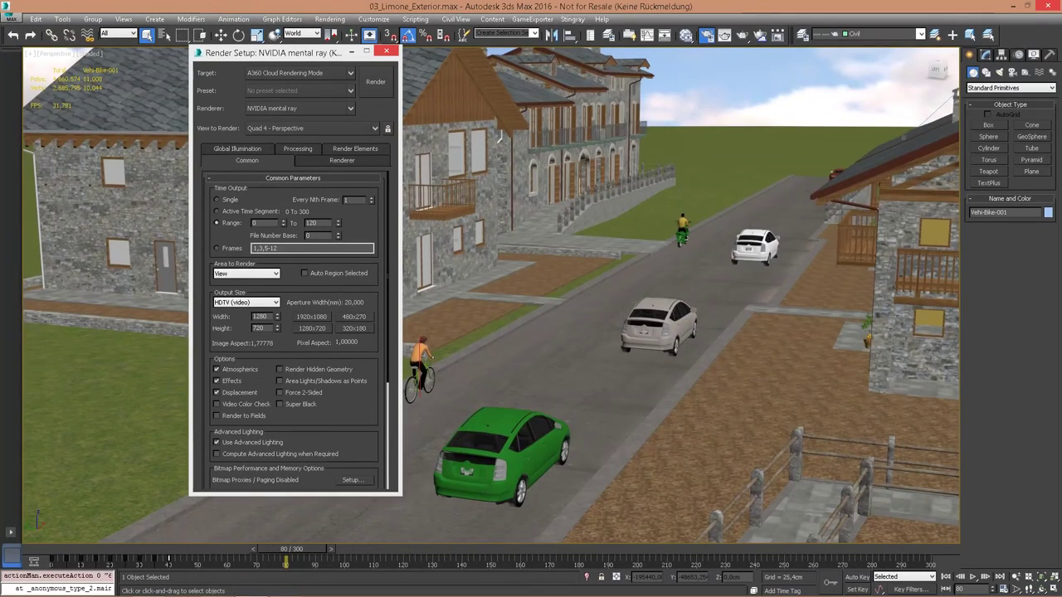
key("alt+Tab")
key("alt+Tab")
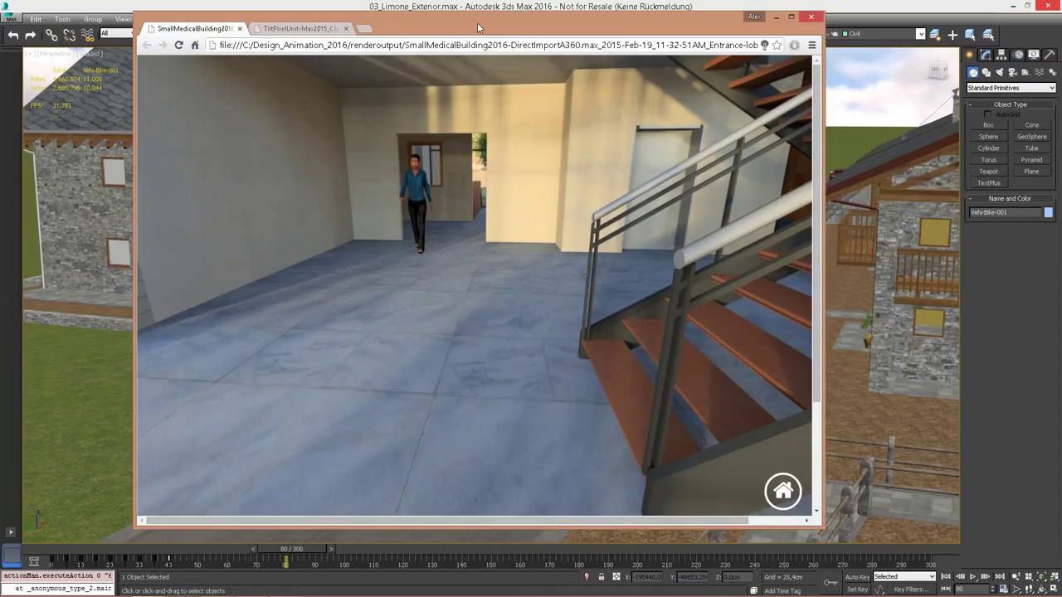
double_click(478, 29)
left_click_drag(547, 301, 472, 194)
Show the TiltPixelUnit panorama and look around its kitchen, dining table and living area
left_click(164, 6)
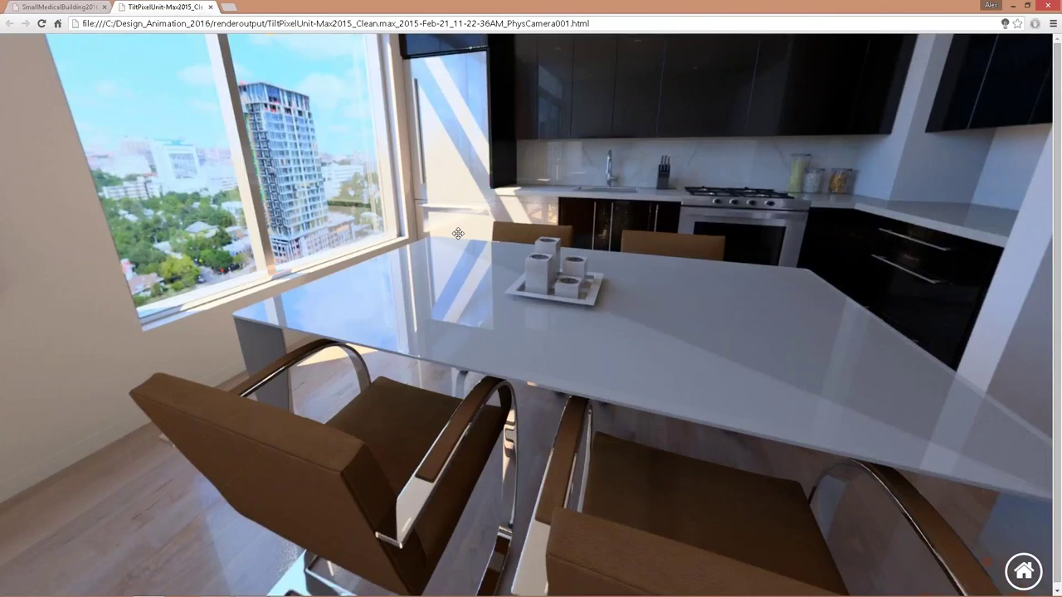
left_click_drag(458, 233, 346, 306)
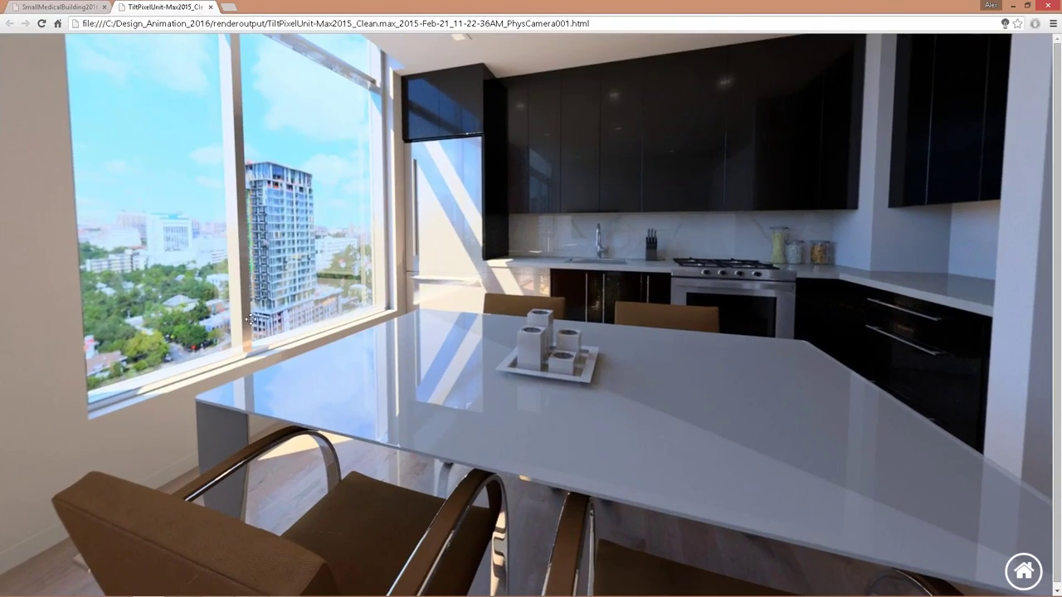
mouse_move(249, 319)
left_mouse_down()
mouse_move(481, 311)
mouse_move(625, 287)
mouse_move(652, 351)
mouse_move(741, 337)
mouse_move(446, 316)
left_mouse_up()
mouse_move(672, 340)
left_mouse_down()
mouse_move(509, 346)
mouse_move(446, 335)
mouse_move(424, 311)
mouse_move(413, 331)
mouse_move(527, 355)
left_mouse_up()
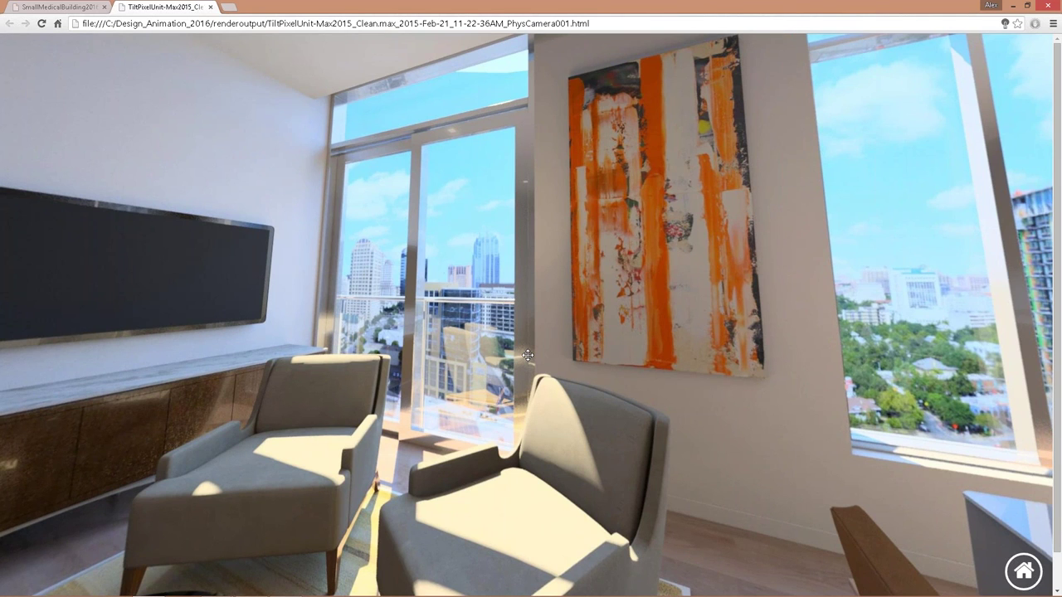
mouse_move(406, 292)
left_mouse_down()
mouse_move(491, 309)
mouse_move(650, 293)
mouse_move(416, 248)
mouse_move(157, 278)
left_mouse_up()
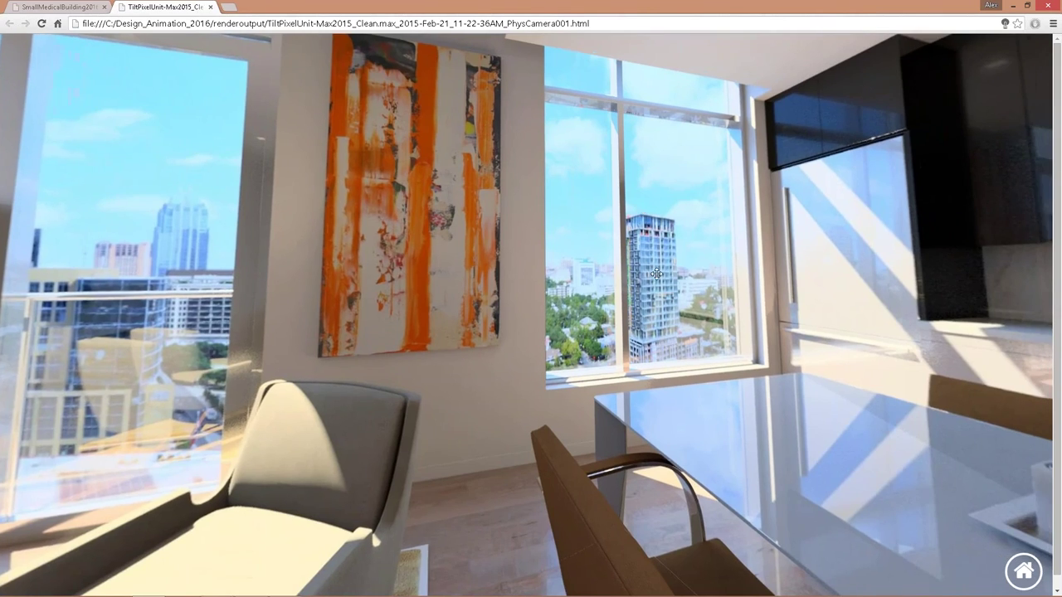
left_click_drag(817, 267, 533, 275)
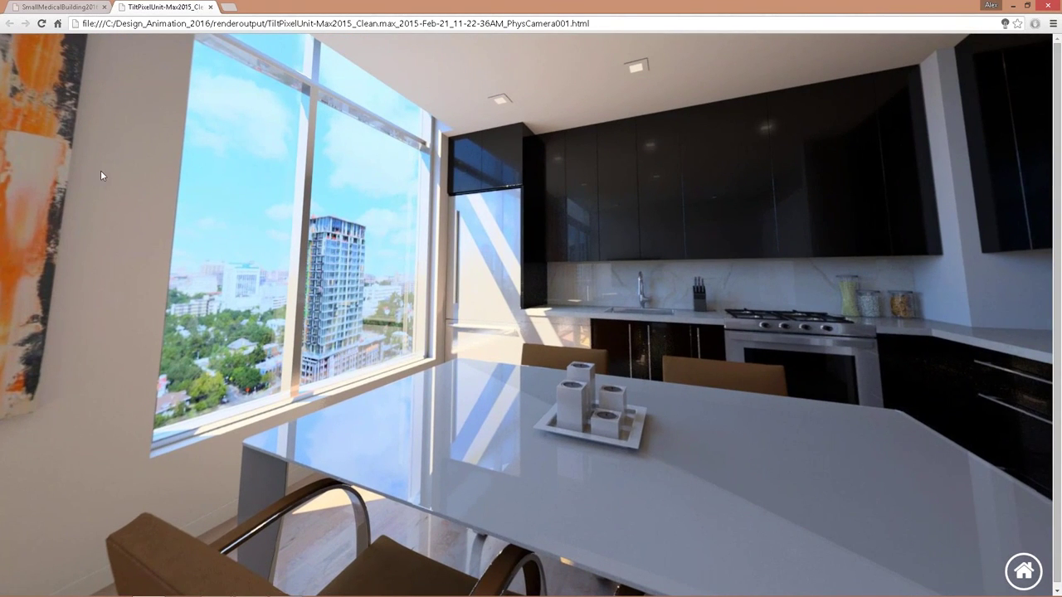
Examine the wall painting and windows in the apartment panorama once more and switch back to the PowerPoint slide show
mouse_move(100, 170)
left_mouse_down()
mouse_move(274, 216)
mouse_move(445, 289)
mouse_move(751, 305)
left_mouse_up()
mouse_move(481, 319)
left_mouse_down()
mouse_move(621, 355)
mouse_move(262, 301)
left_mouse_up()
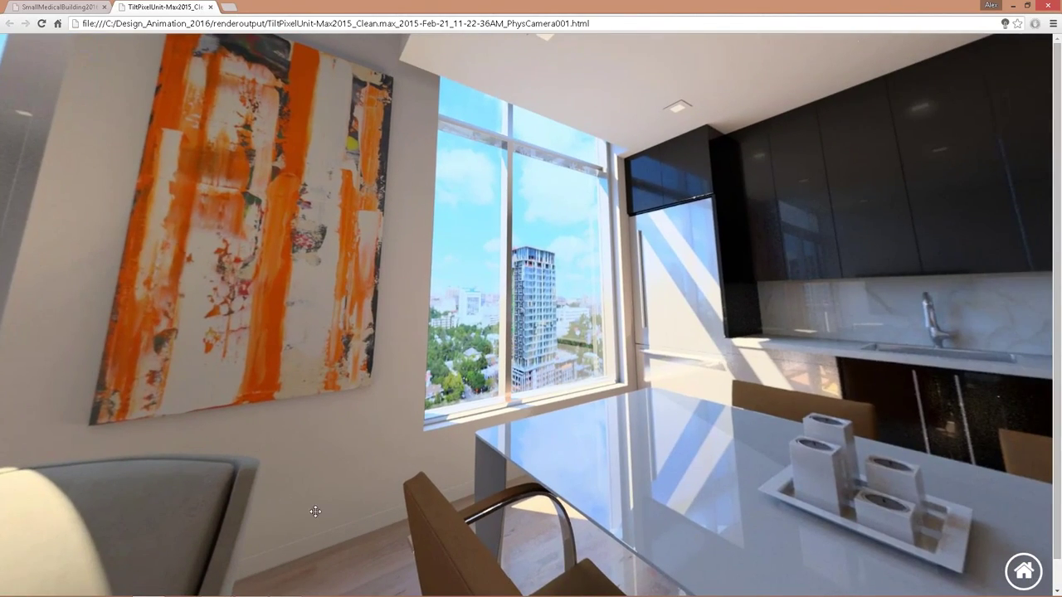
mouse_move(232, 591)
mouse_move(463, 371)
left_mouse_down()
mouse_move(335, 315)
mouse_move(375, 331)
mouse_move(321, 336)
left_mouse_up()
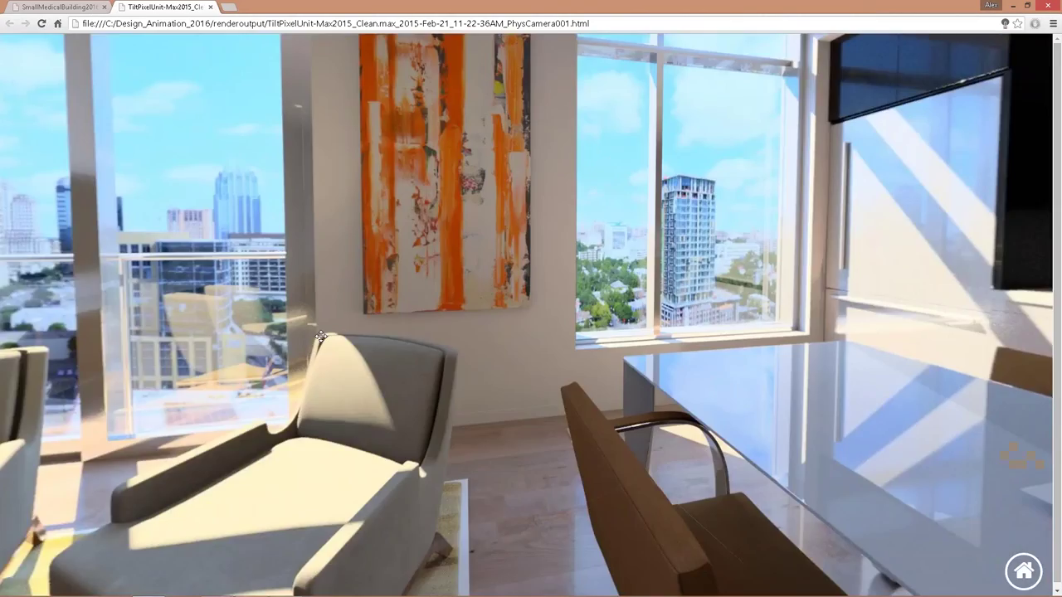
mouse_move(215, 586)
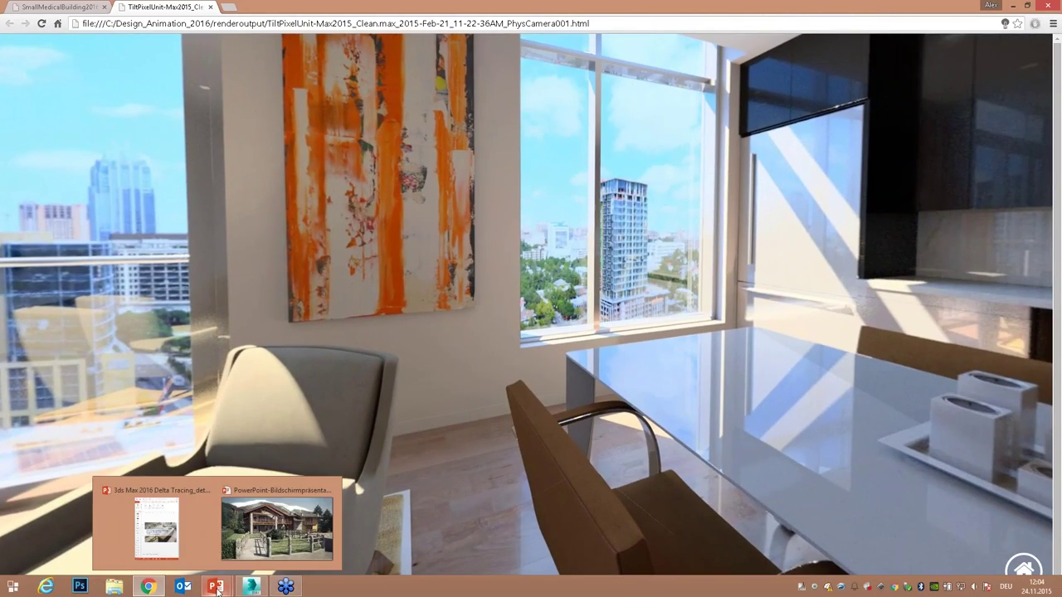
left_click(290, 547)
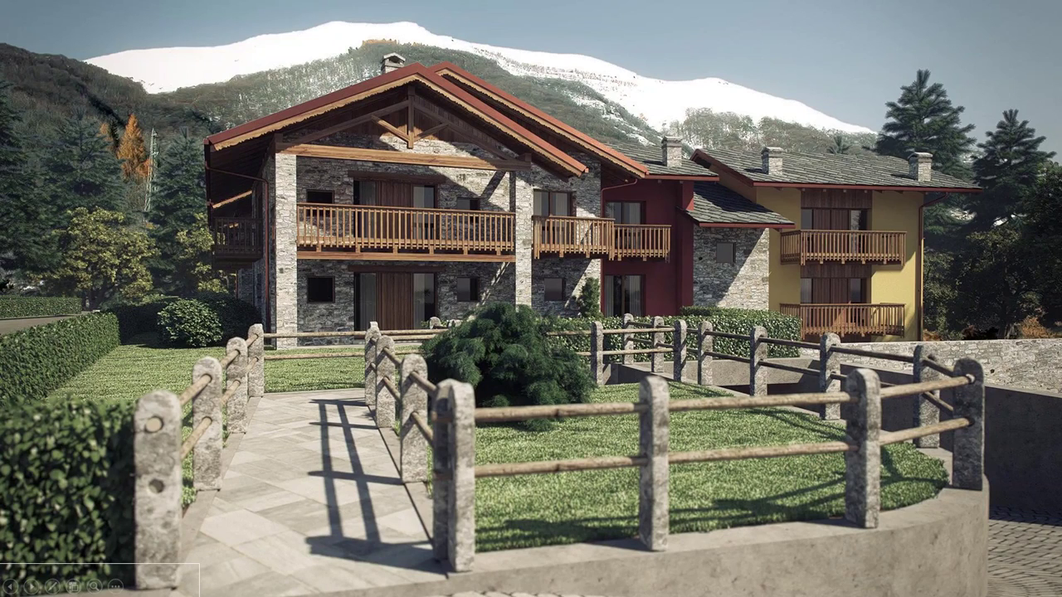